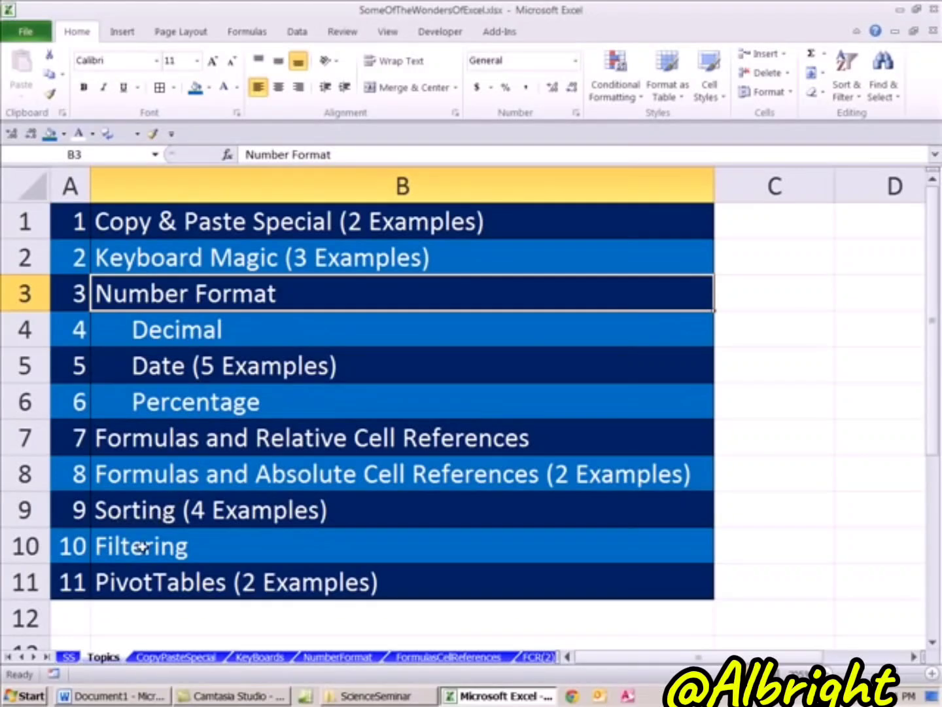
- On the CopyPasteSpecial sheet, copy the bird count table A3:G6 and paste it at cell I3
{"action": "left_click", "coordinate": [171, 657]}
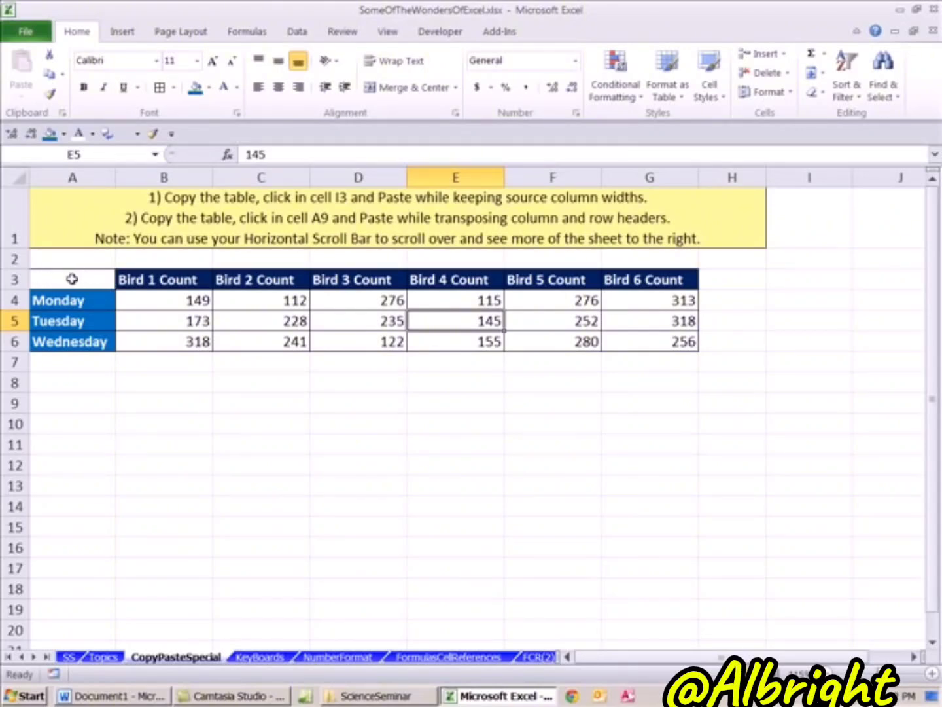
{"action": "left_click_drag", "start_coordinate": [71, 275], "coordinate": [618, 337]}
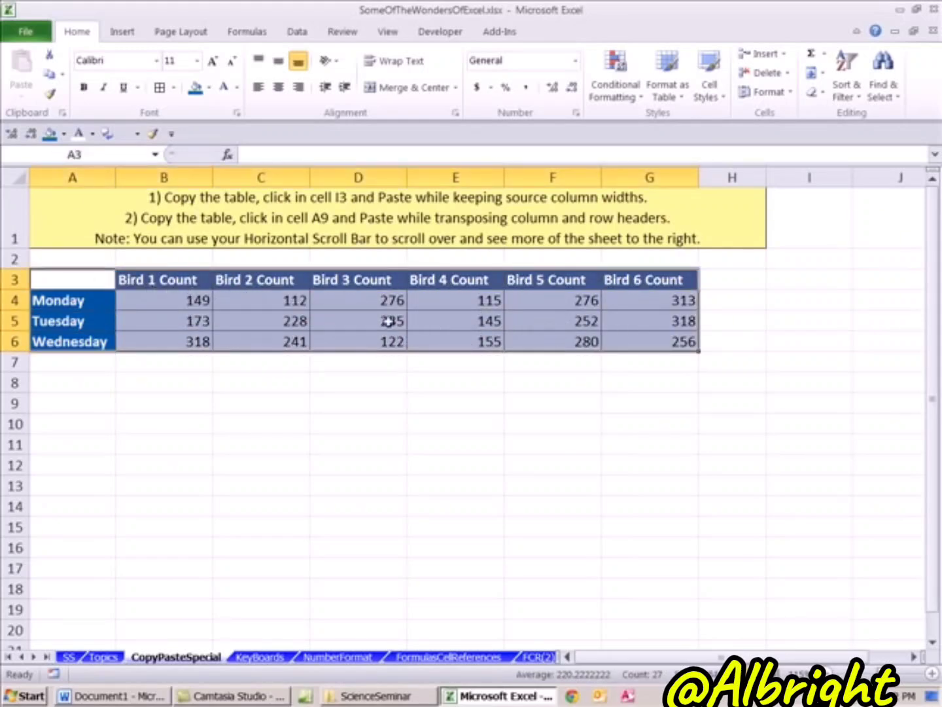
{"action": "right_click", "coordinate": [138, 327]}
{"action": "left_click", "coordinate": [180, 329]}
{"action": "key", "text": "ctrl+c"}
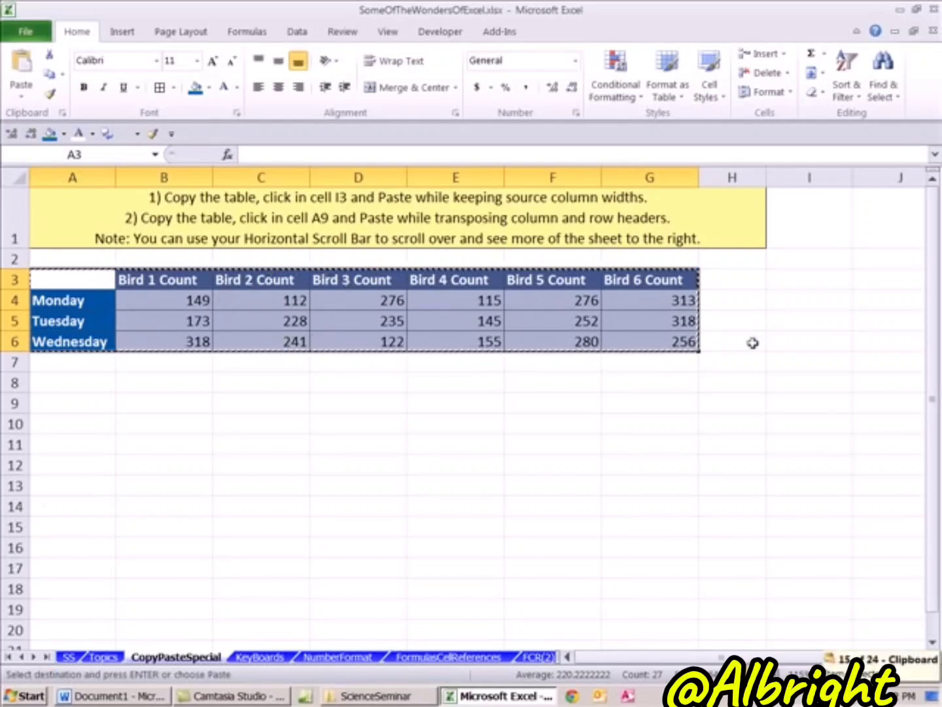
{"action": "left_click", "coordinate": [818, 280]}
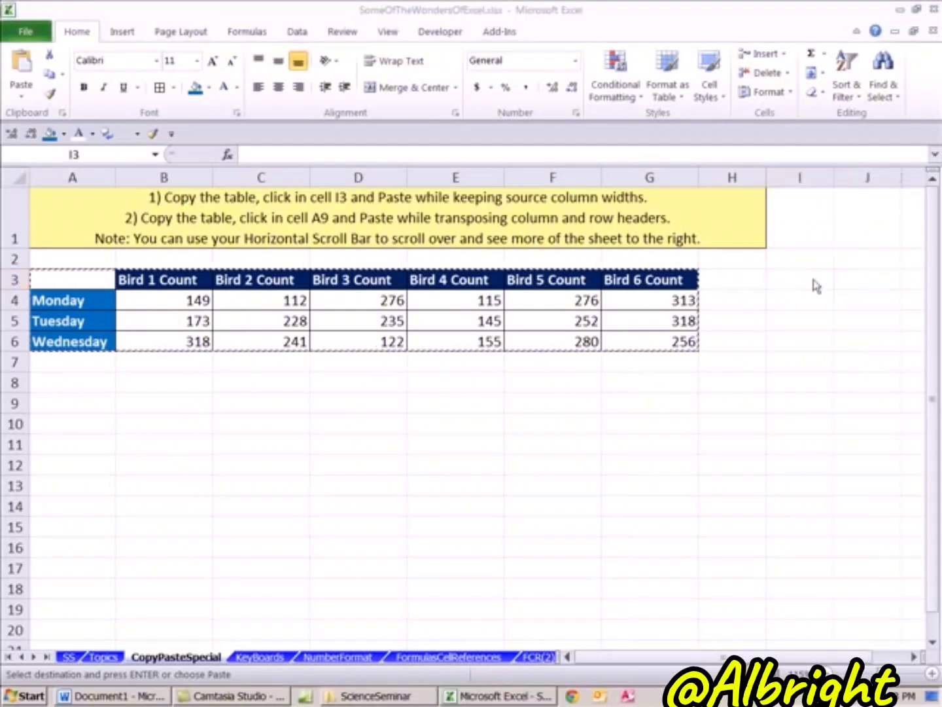
{"action": "left_click", "coordinate": [815, 277]}
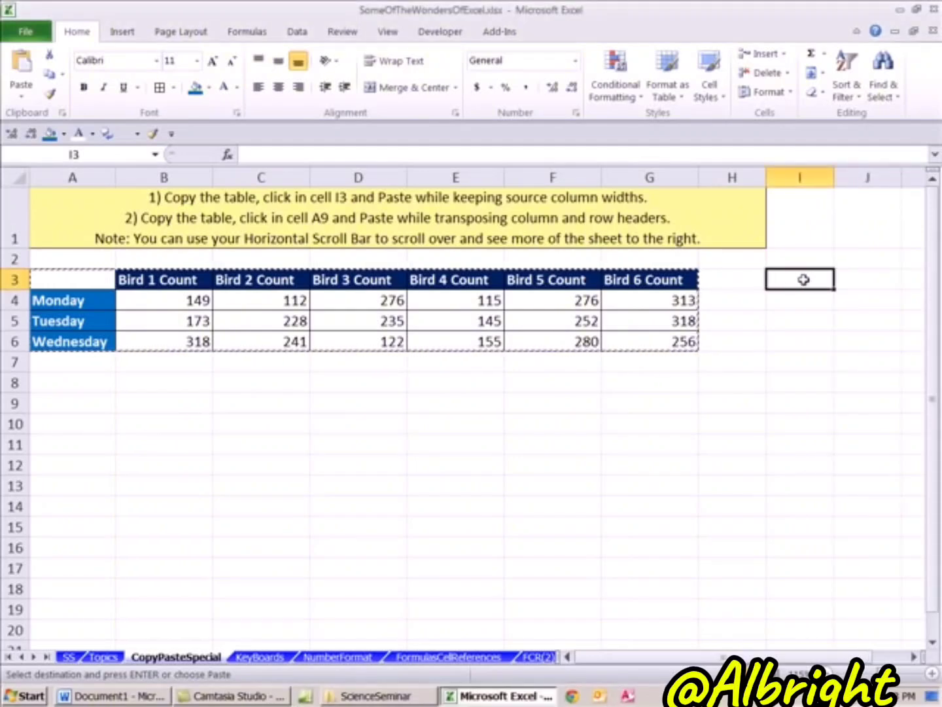
{"action": "key", "text": "ctrl+v"}
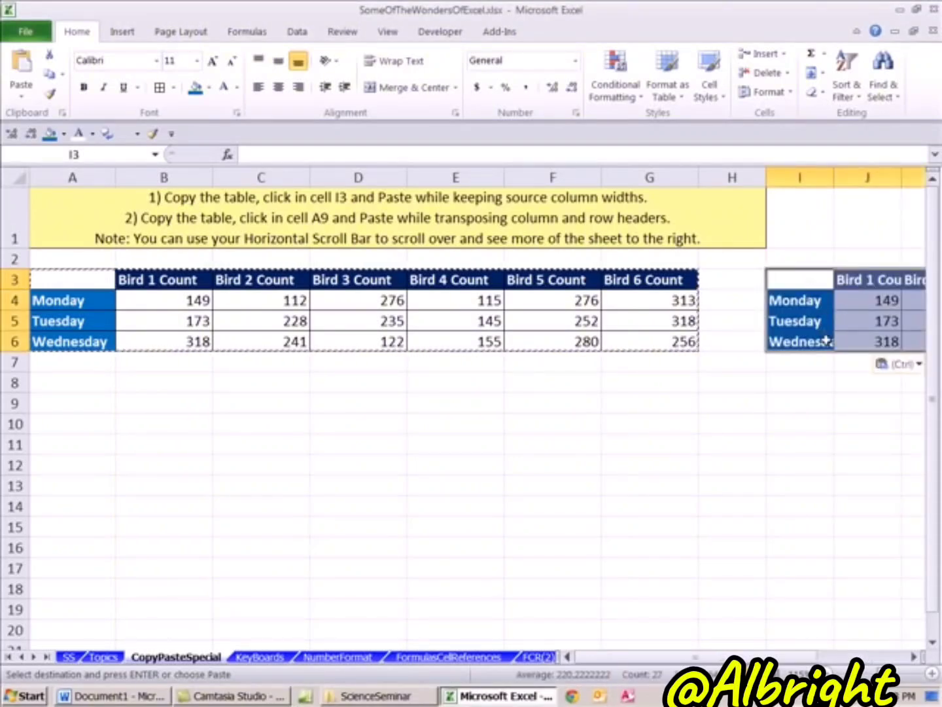
- Apply the Keep Source Column Widths paste option to the table pasted at I3
{"action": "left_click", "coordinate": [913, 657]}
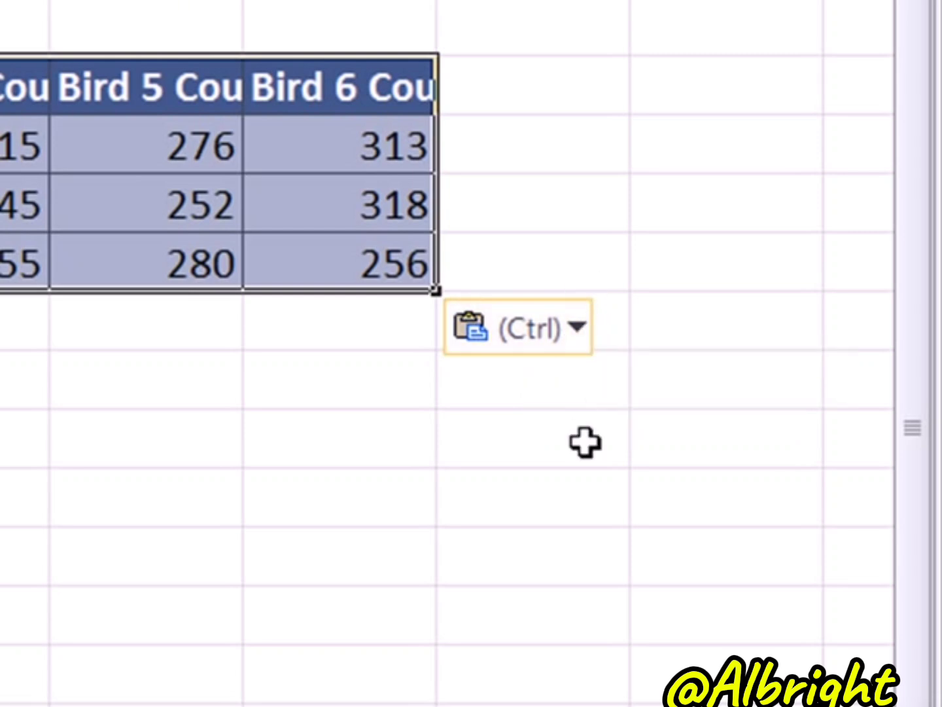
{"action": "key", "text": "ctrl"}
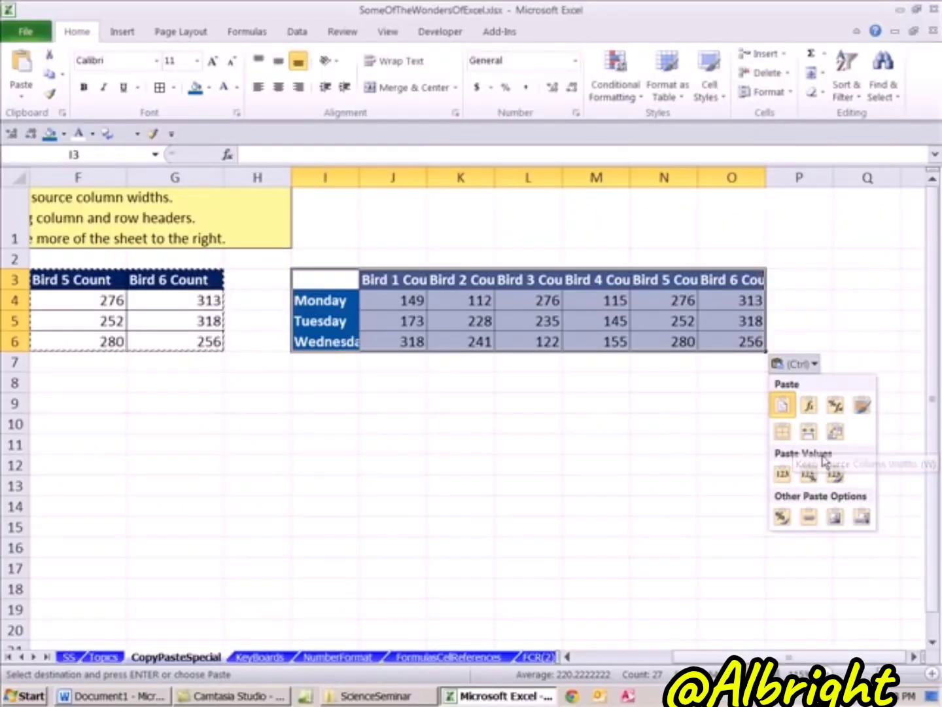
{"action": "key", "text": "w"}
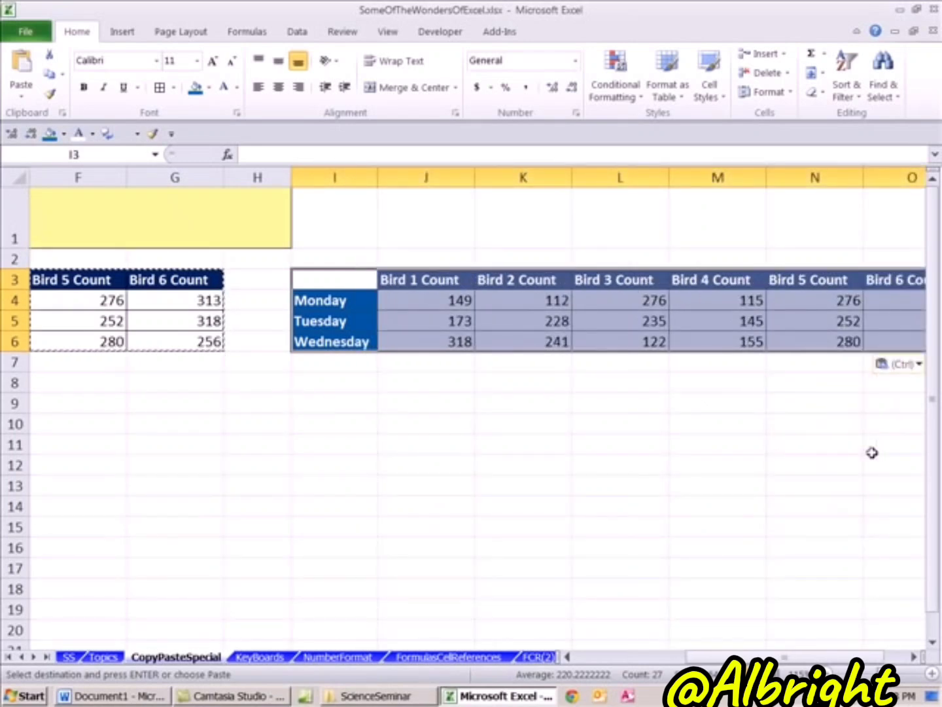
{"action": "left_click", "coordinate": [914, 656]}
{"action": "left_click", "coordinate": [914, 656]}
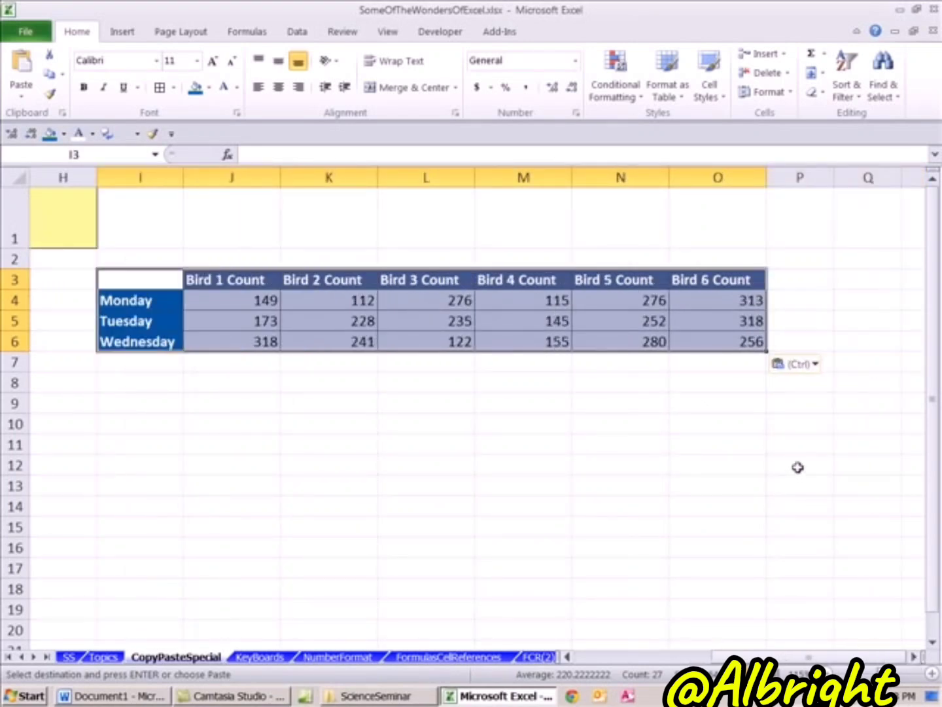
{"action": "left_click", "coordinate": [809, 368]}
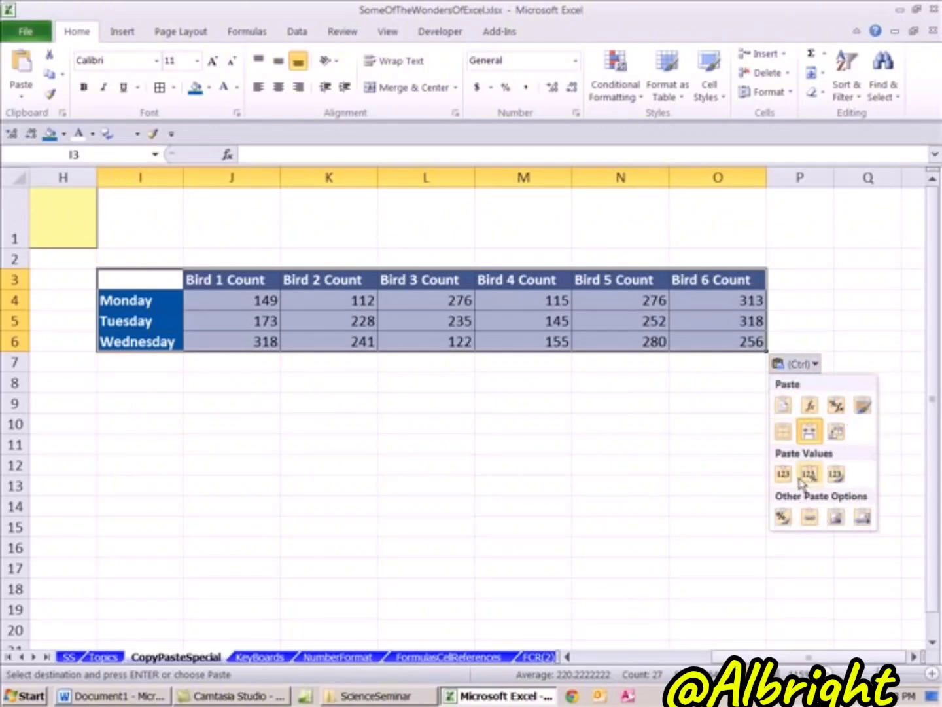
{"action": "left_click", "coordinate": [714, 533]}
- Paste the copied bird count table A3:G6 transposed at cell A8, swapping its row and column headers
{"action": "left_click_drag", "start_coordinate": [786, 657], "coordinate": [586, 664]}
{"action": "left_click_drag", "start_coordinate": [73, 279], "coordinate": [643, 342]}
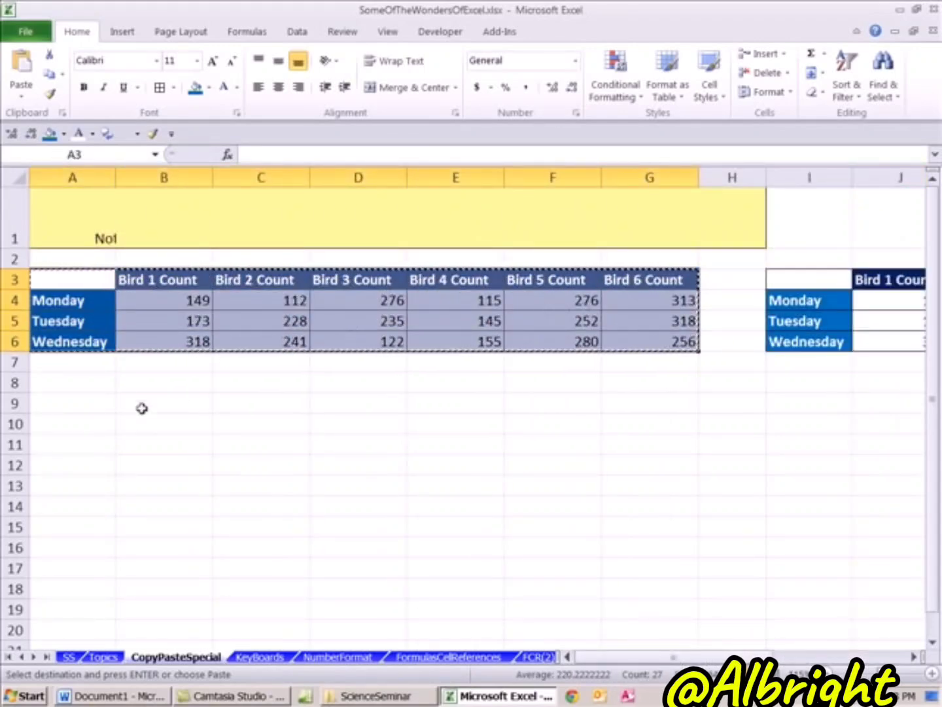
{"action": "left_click", "coordinate": [68, 385]}
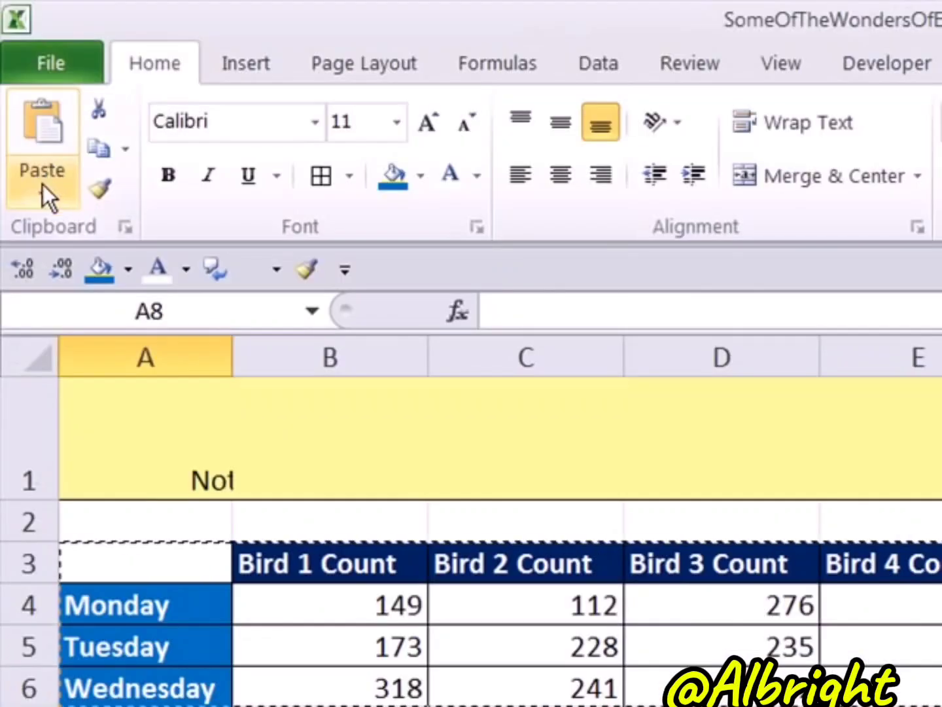
{"action": "left_click", "coordinate": [21, 97]}
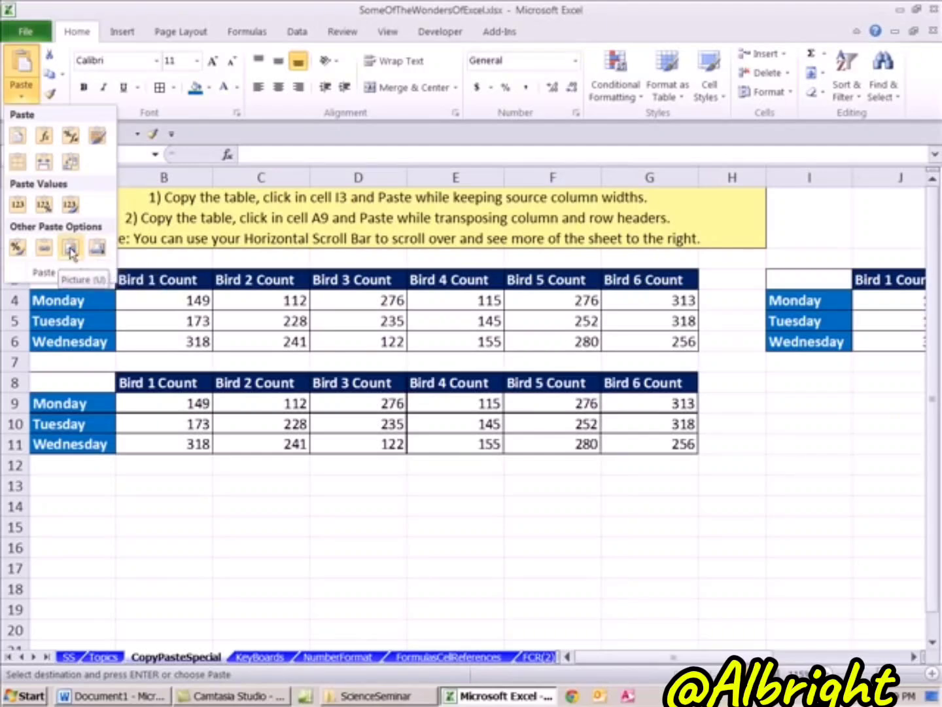
{"action": "left_click", "coordinate": [72, 168]}
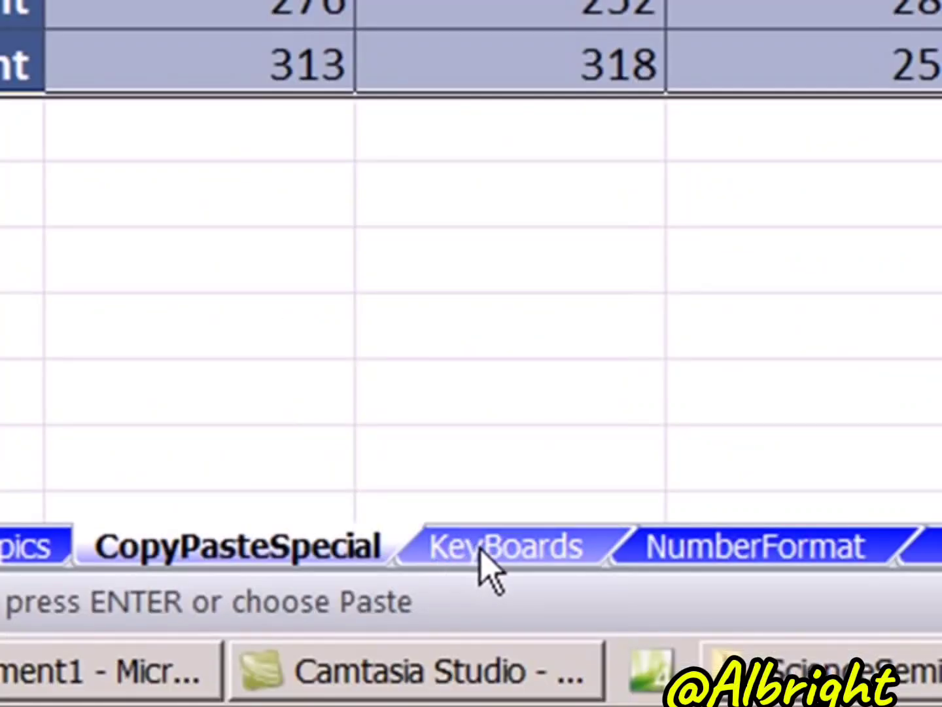
- Open the KeyBoards sheet and look through the Jan Sales entries in column A, starting from the header in A3
{"action": "left_click", "coordinate": [508, 551]}
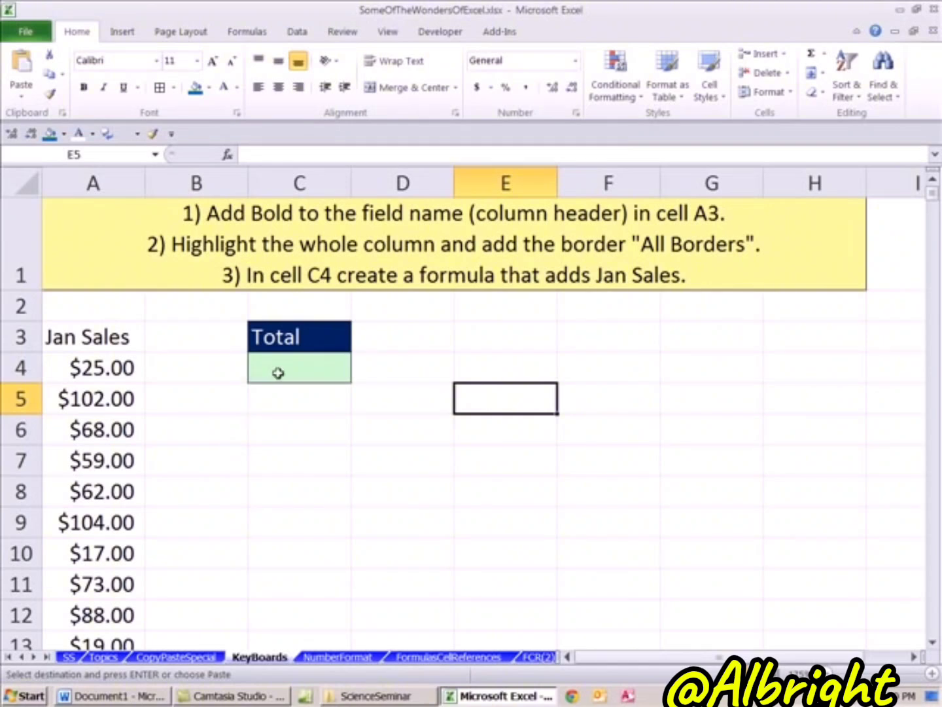
{"action": "left_click", "coordinate": [113, 337]}
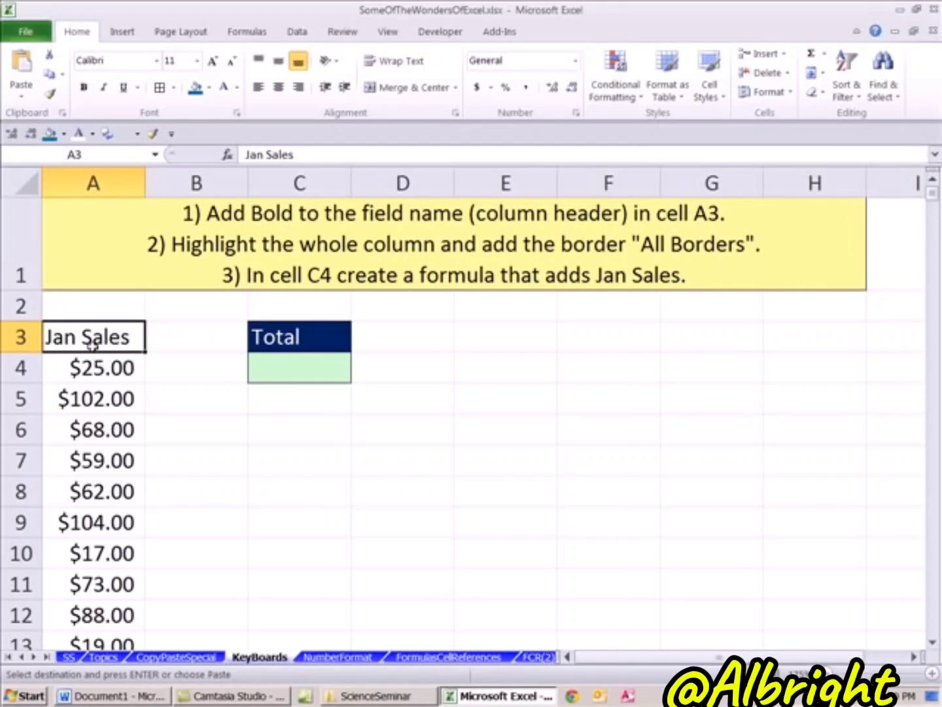
{"action": "scroll", "coordinate": [127, 459], "scroll_direction": "down", "scroll_amount": 5}
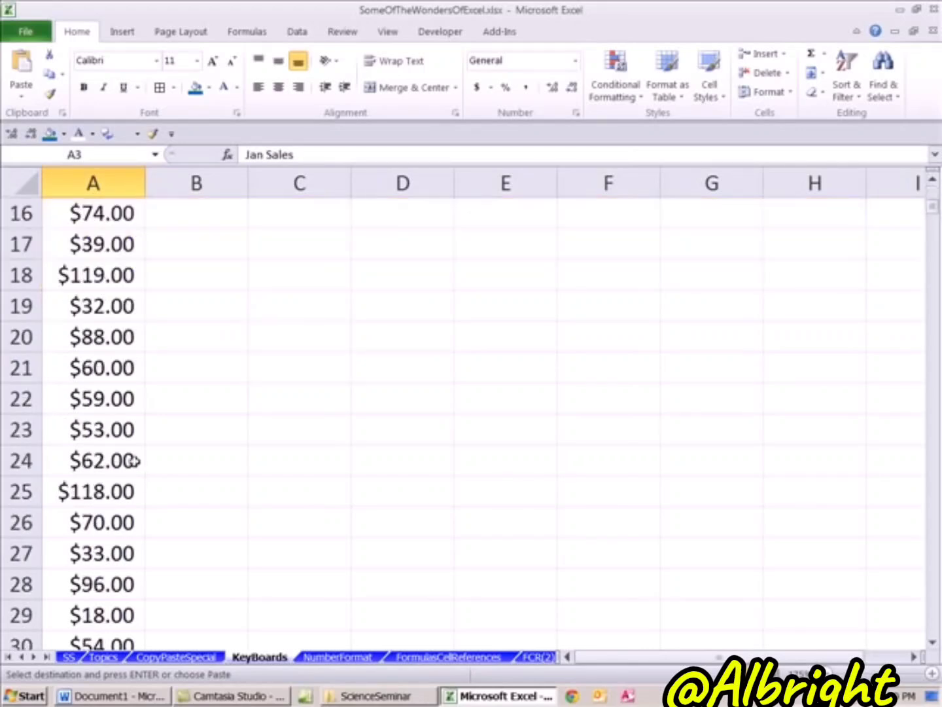
{"action": "scroll", "coordinate": [134, 461], "scroll_direction": "up", "scroll_amount": 5}
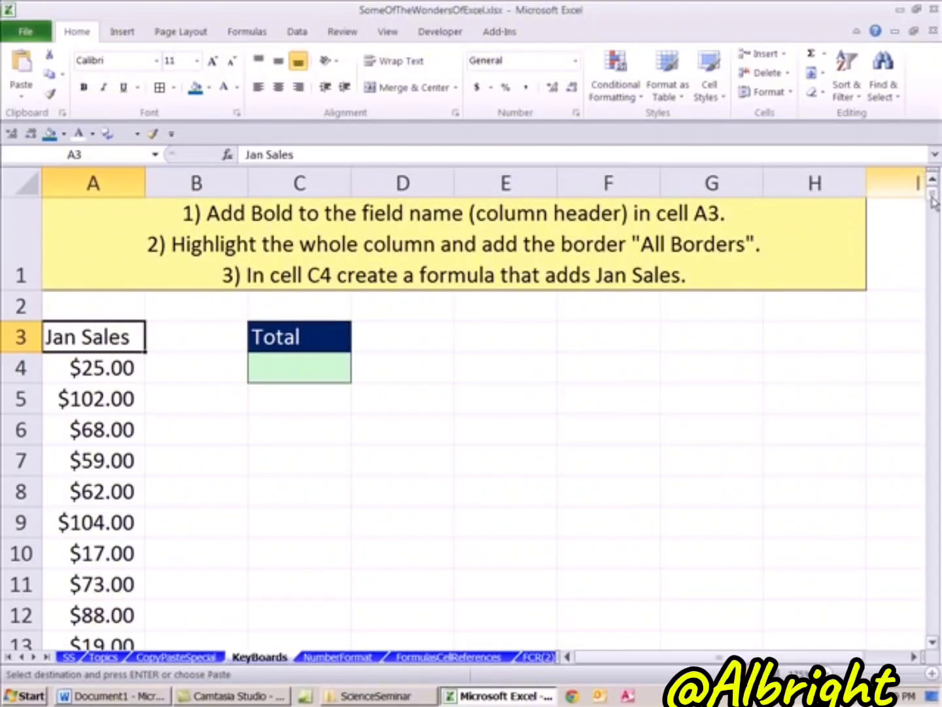
{"action": "mouse_move", "coordinate": [935, 202]}
{"action": "left_mouse_down"}
{"action": "mouse_move", "coordinate": [935, 216]}
{"action": "mouse_move", "coordinate": [935, 190]}
{"action": "left_mouse_up"}
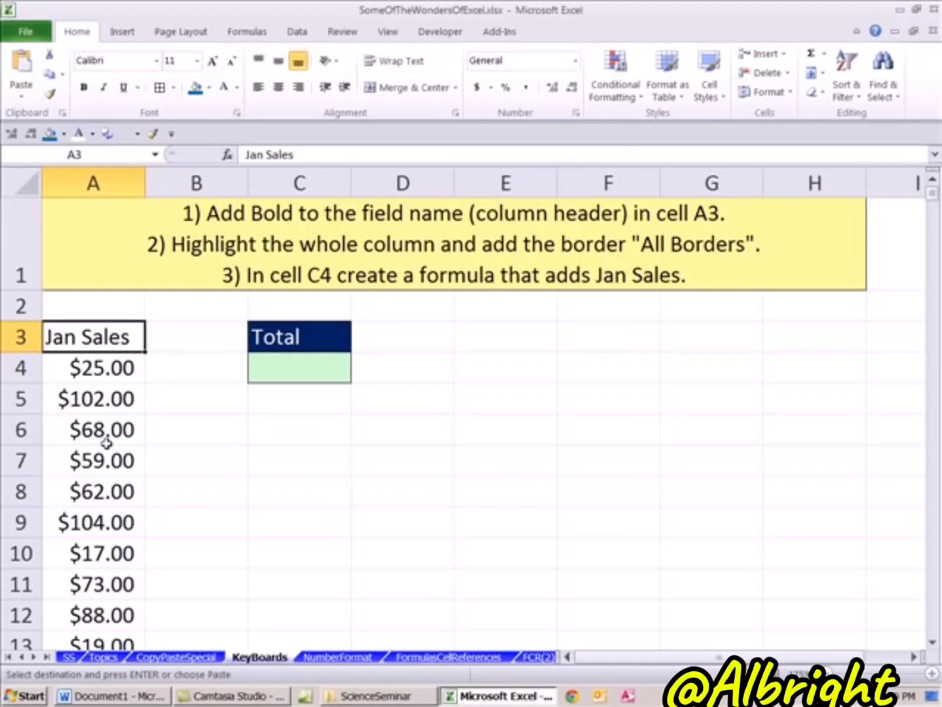
{"action": "scroll", "coordinate": [106, 447], "scroll_direction": "down", "scroll_amount": 20}
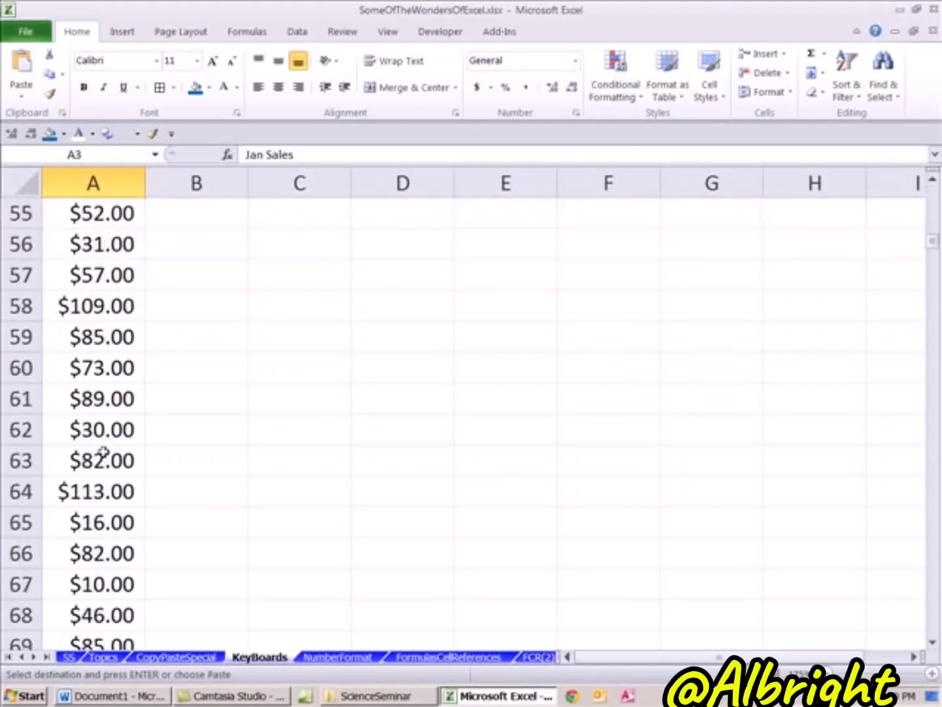
{"action": "scroll", "coordinate": [104, 453], "scroll_direction": "down", "scroll_amount": 10}
{"action": "scroll", "coordinate": [114, 458], "scroll_direction": "up", "scroll_amount": 20}
{"action": "scroll", "coordinate": [129, 461], "scroll_direction": "up", "scroll_amount": 9}
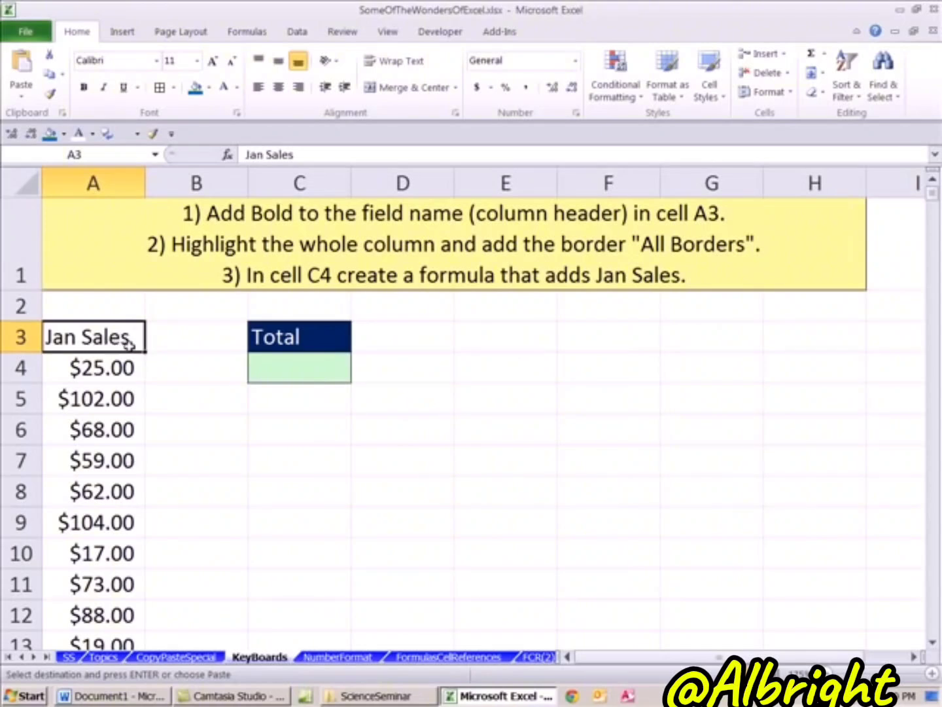
- Jump from the Jan Sales header to the column's last entry and back up to cell A1
{"action": "key", "text": "ctrl+Down"}
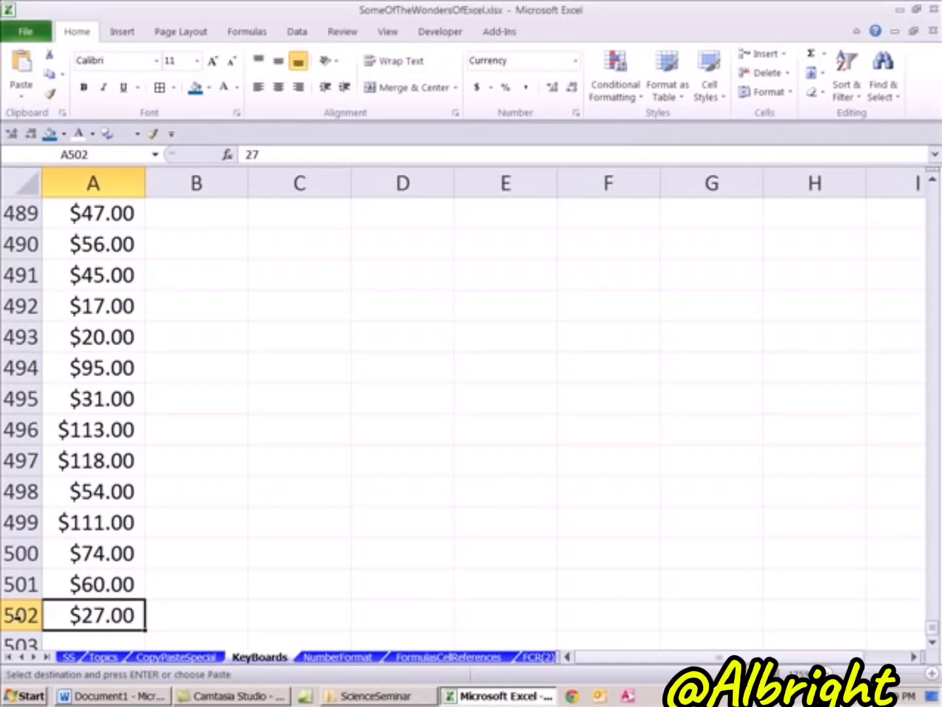
{"action": "key", "text": "ctrl+Up"}
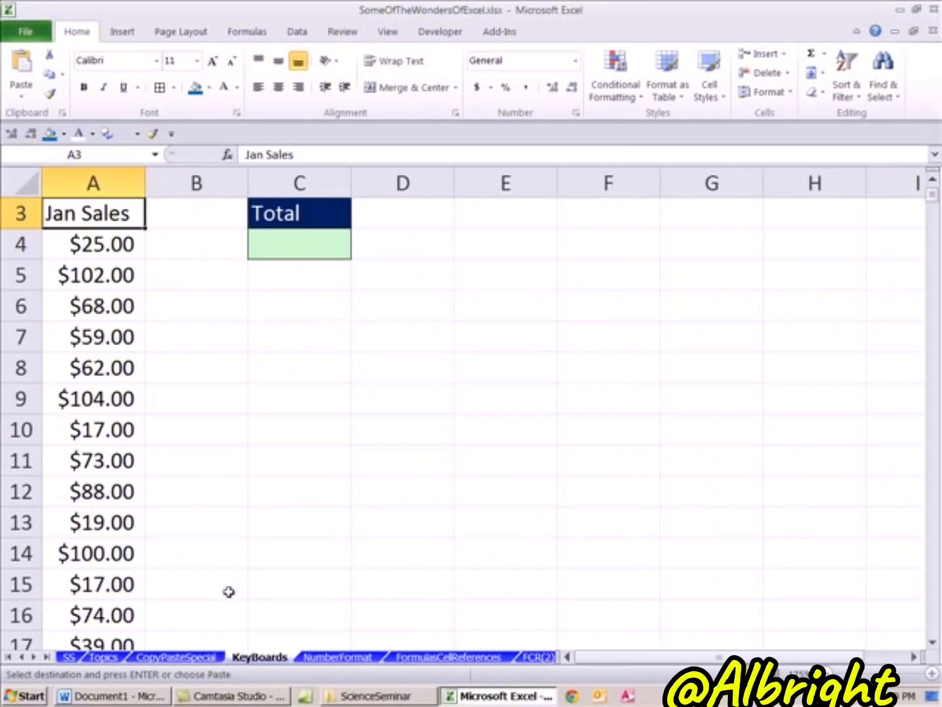
{"action": "key", "text": "Up"}
{"action": "key", "text": "Up"}
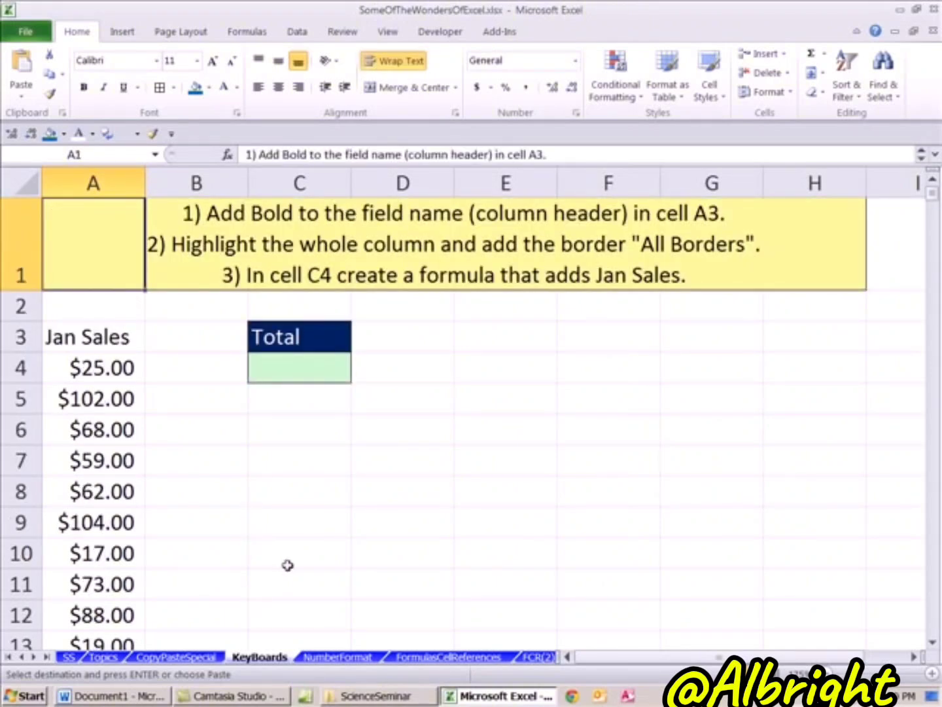
- Apply All Borders to the whole Jan Sales column, from the header in A3 down to A502
{"action": "left_click", "coordinate": [113, 339]}
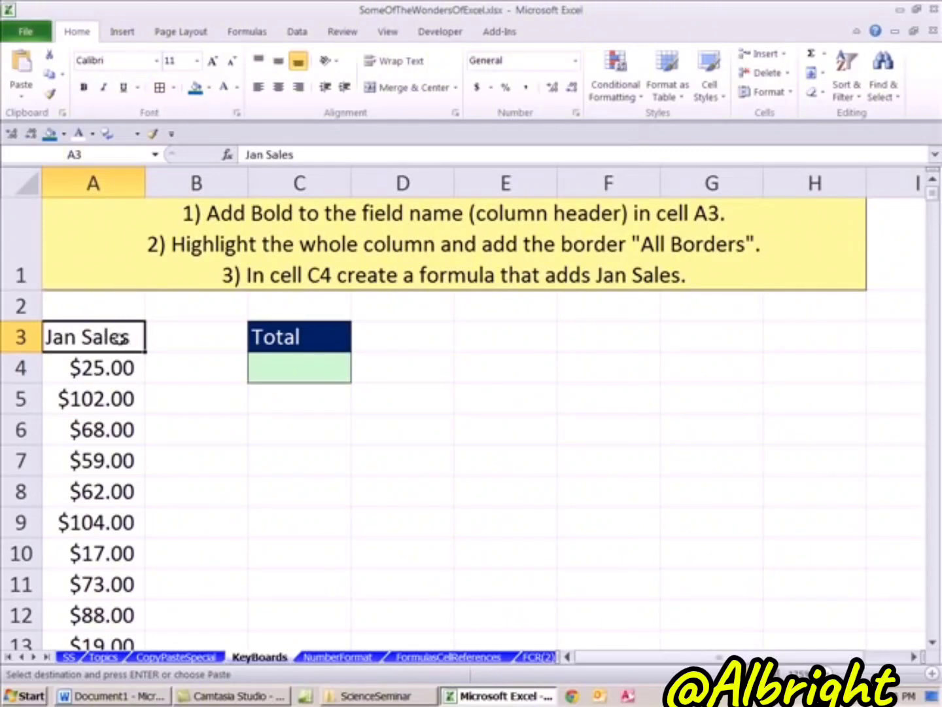
{"action": "key", "text": "ctrl+shift+Down"}
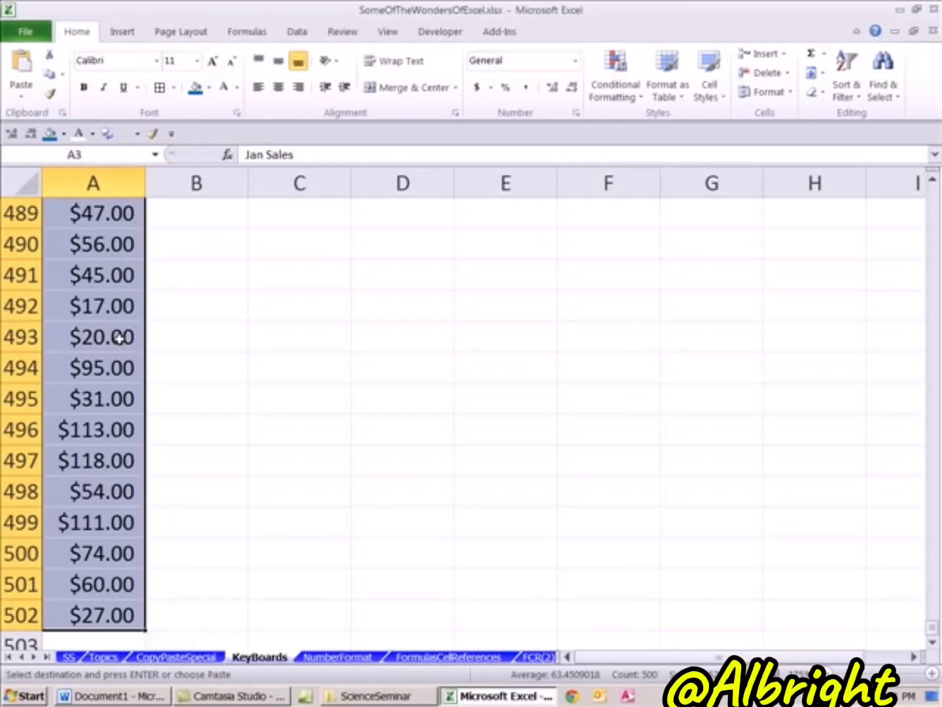
{"action": "left_click", "coordinate": [159, 89]}
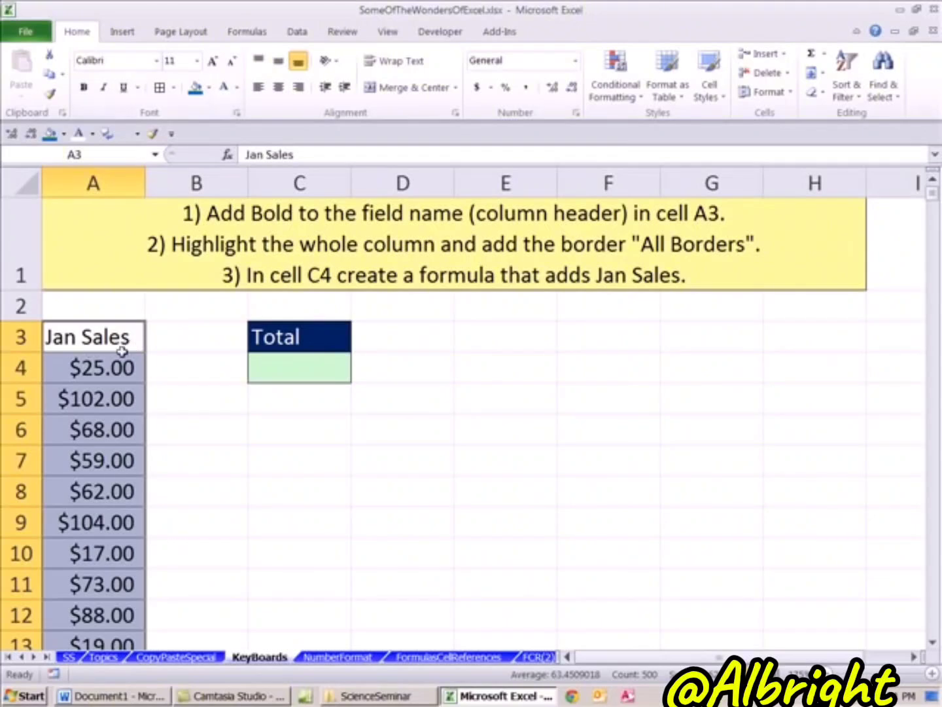
- Make the Jan Sales header in cell A3 bold
{"action": "left_click", "coordinate": [95, 337]}
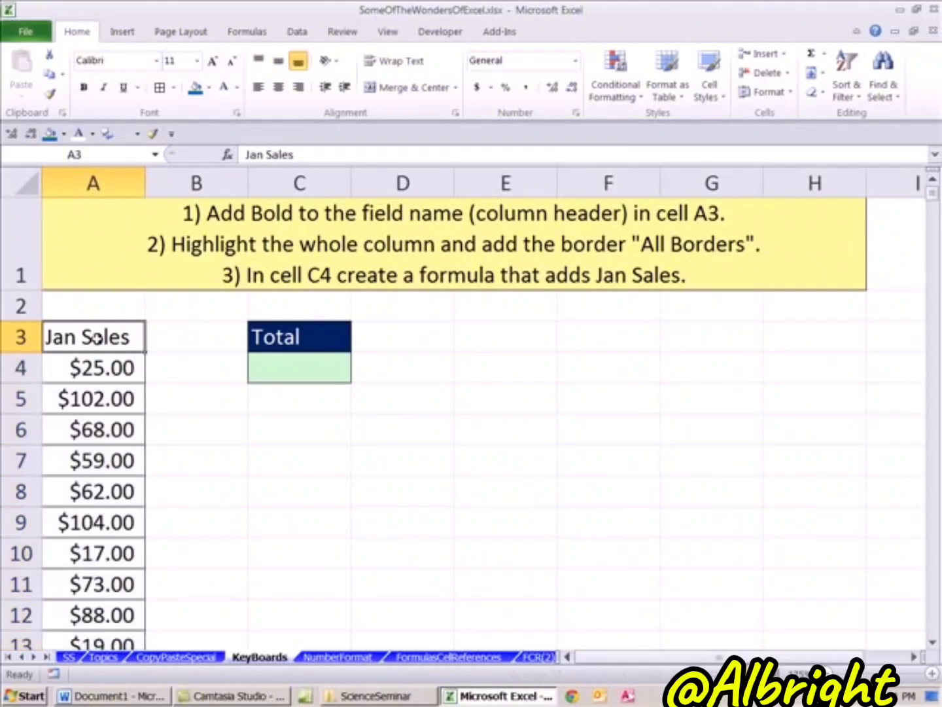
{"action": "left_click", "coordinate": [83, 87]}
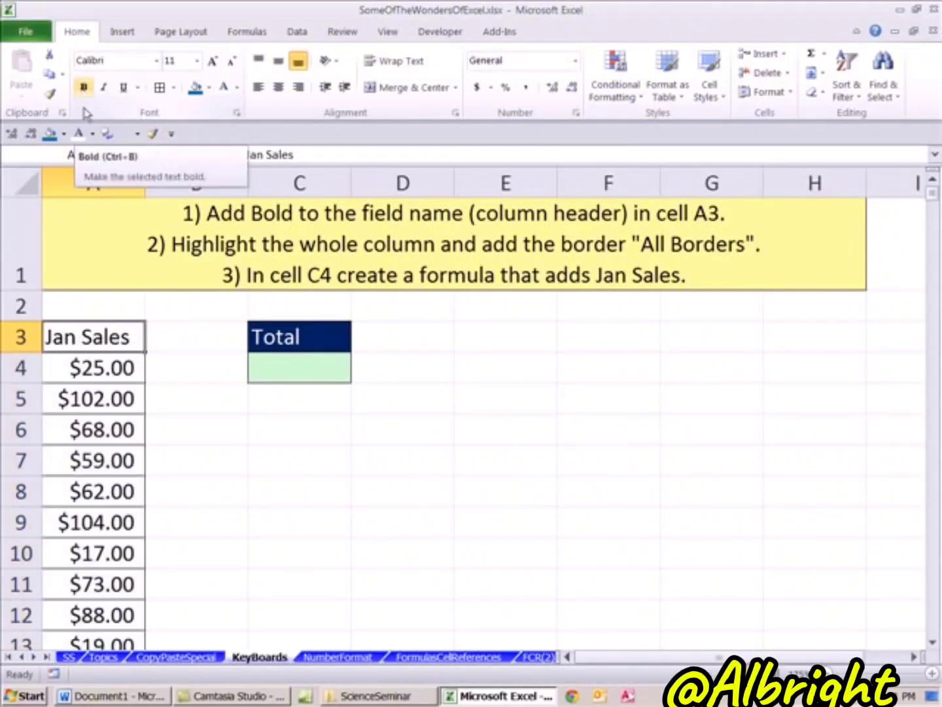
{"action": "key", "text": "ctrl+b"}
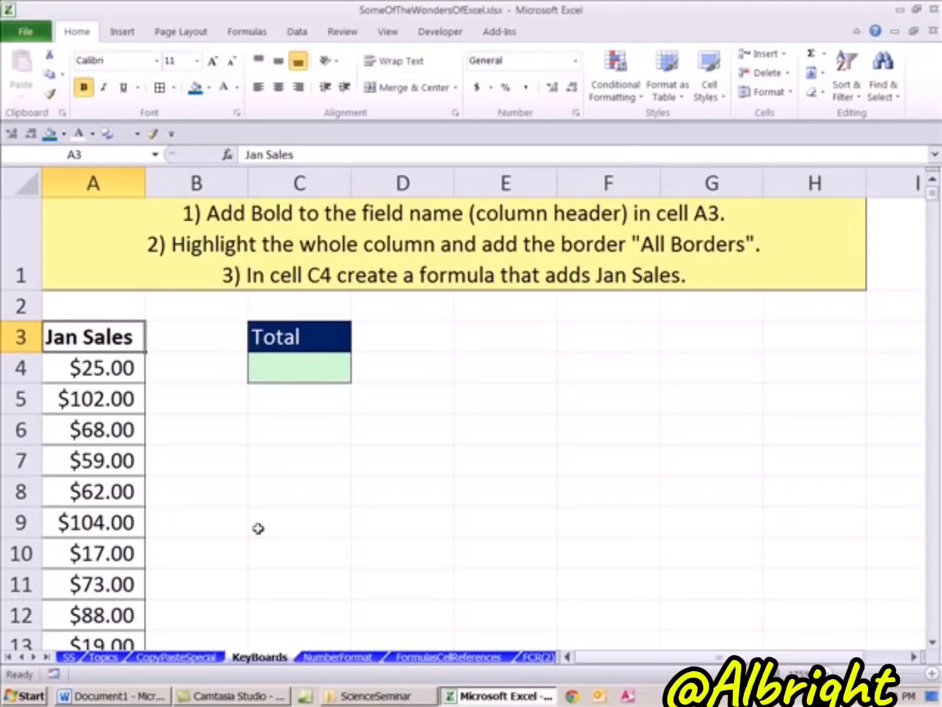
- Total the Jan Sales values in cell C4 with an AutoSum formula over A4:A502
{"action": "left_click", "coordinate": [284, 373]}
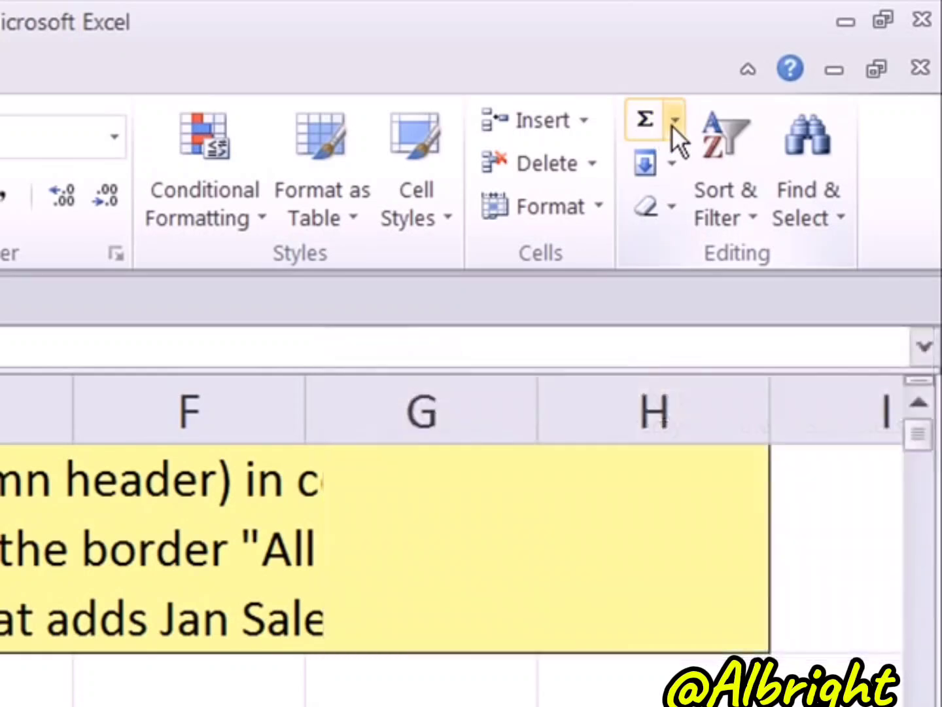
{"action": "left_click", "coordinate": [824, 56]}
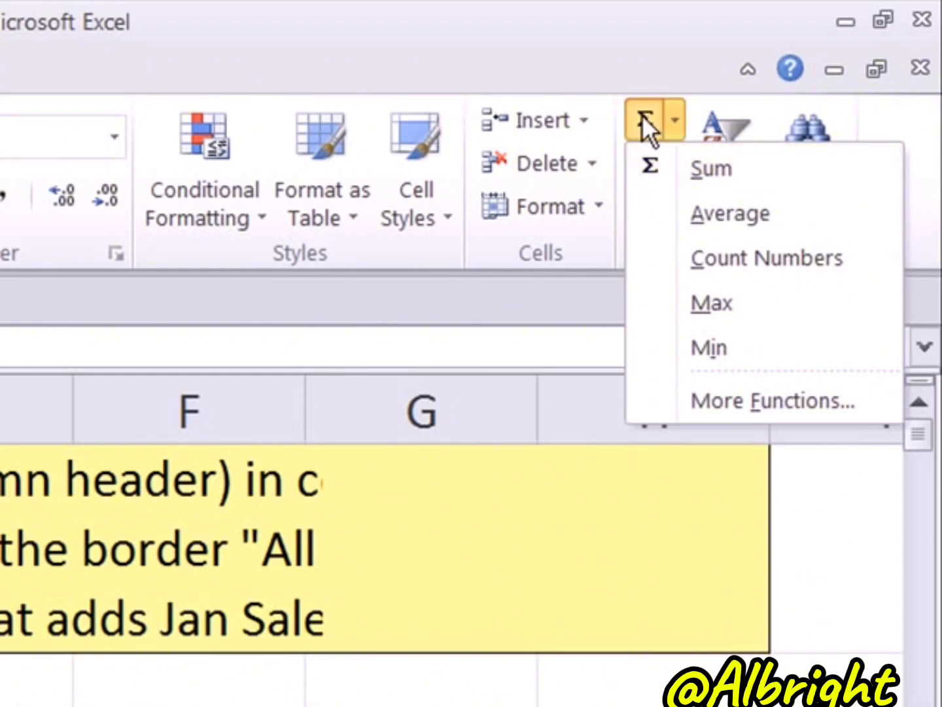
{"action": "left_click", "coordinate": [639, 60]}
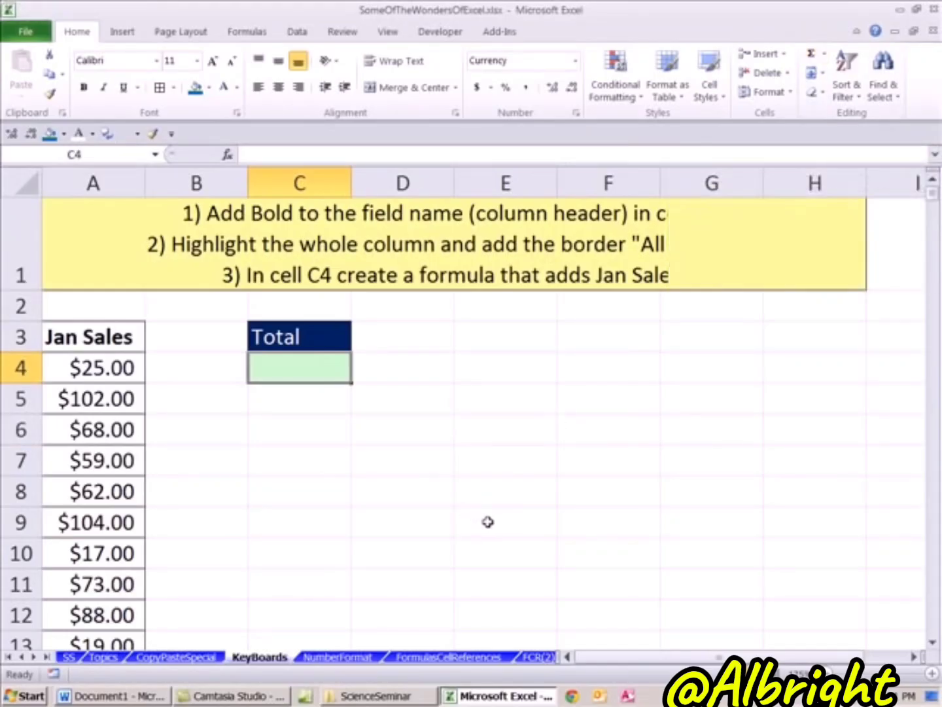
{"action": "key", "text": "alt+equal"}
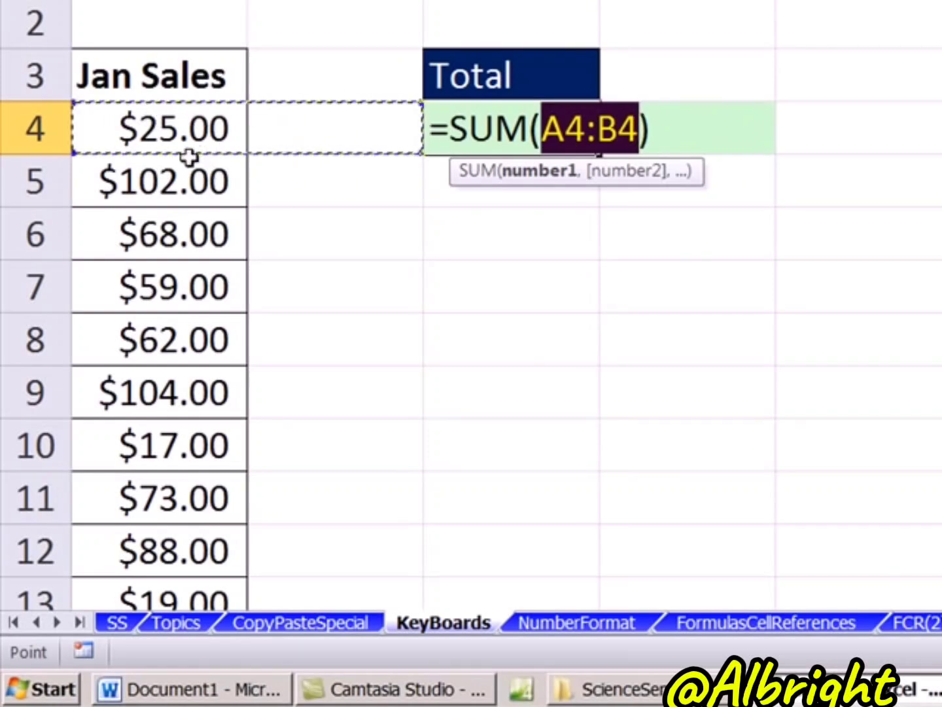
{"action": "left_click", "coordinate": [160, 131]}
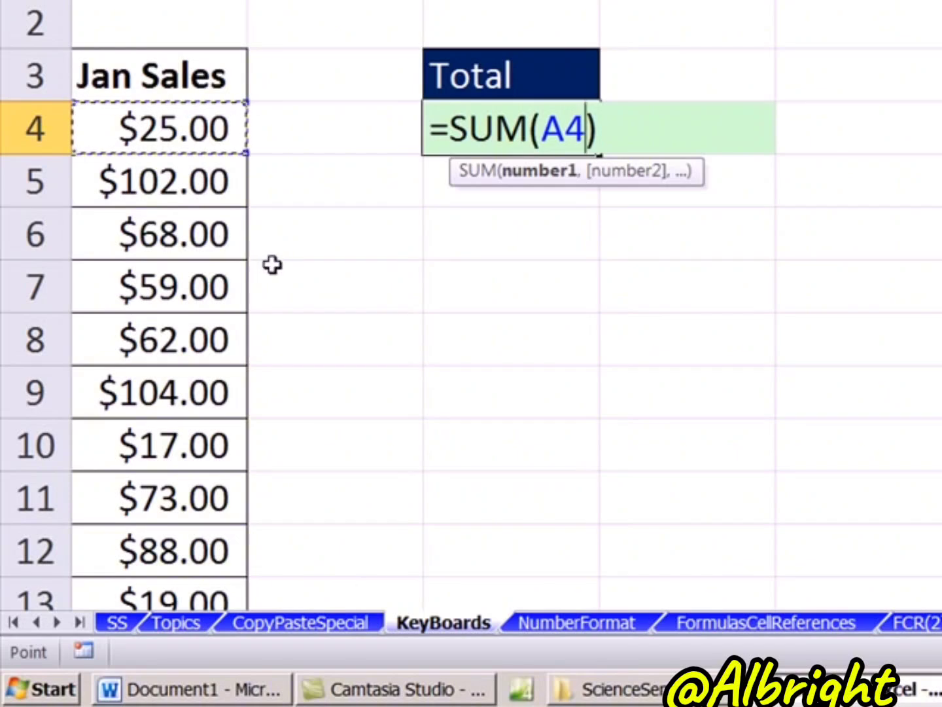
{"action": "key", "text": "ctrl+shift+Down"}
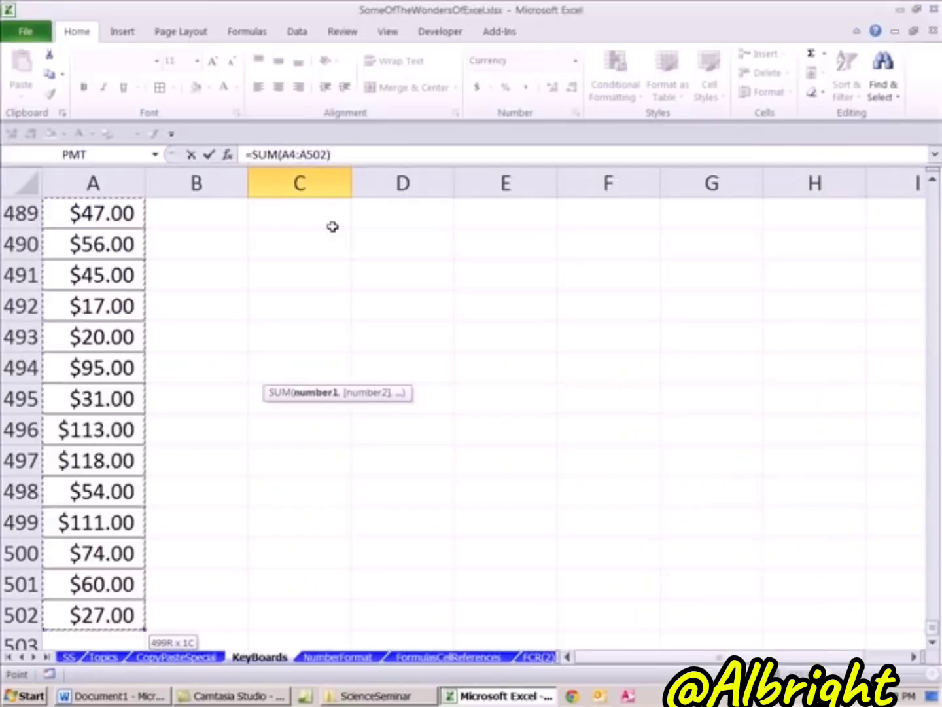
{"action": "key", "text": "Return"}
{"action": "scroll", "coordinate": [511, 346], "scroll_direction": "up", "scroll_amount": 2}
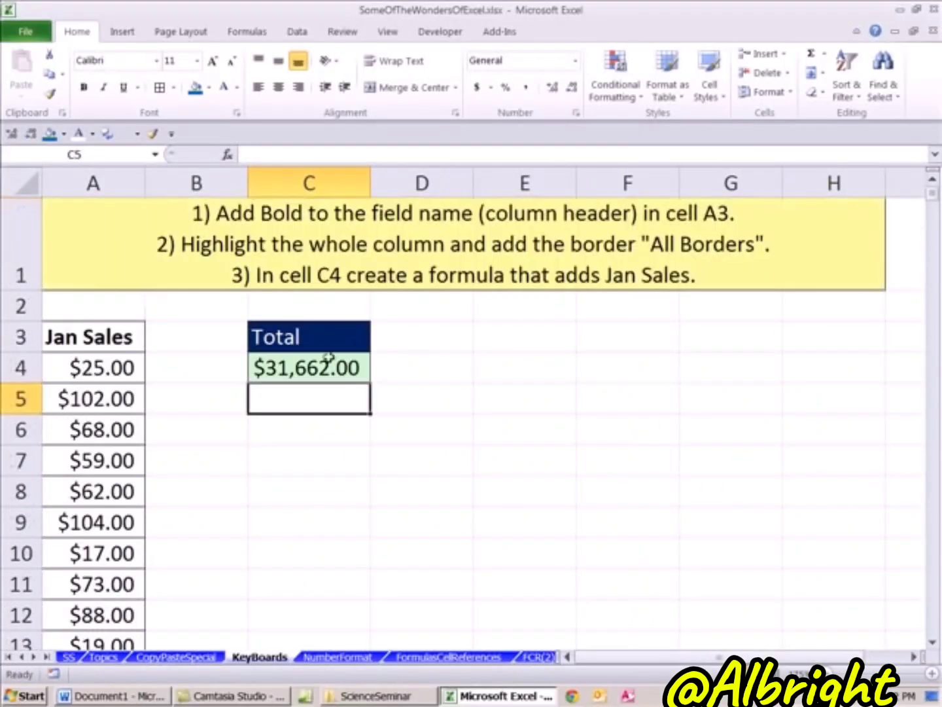
- Inspect the total formula in cell C4 and its referenced range without changing it
{"action": "left_click", "coordinate": [298, 369]}
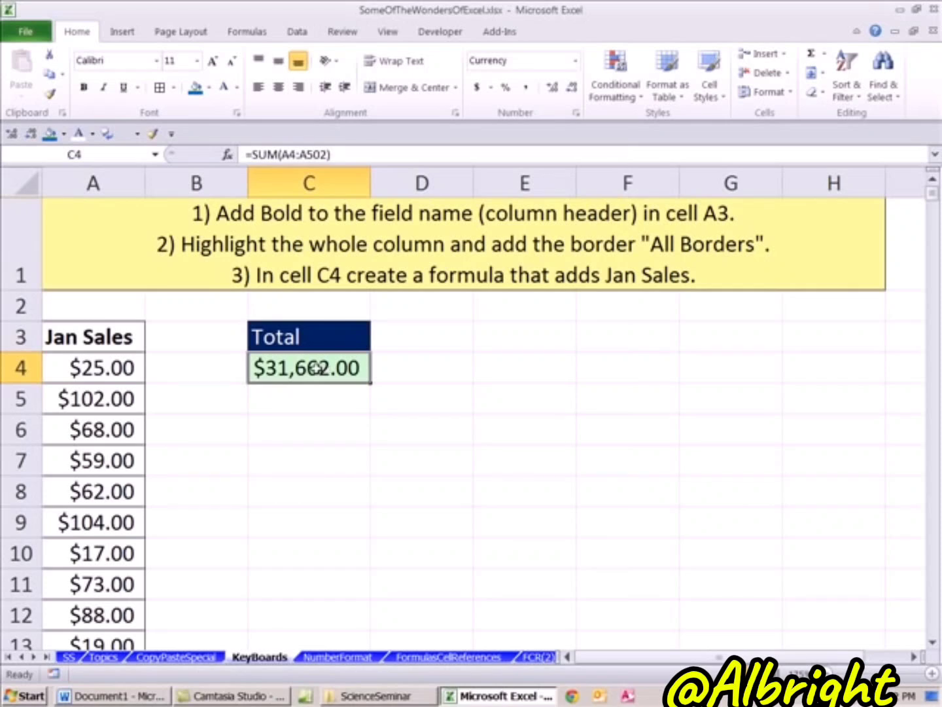
{"action": "double_click", "coordinate": [316, 369]}
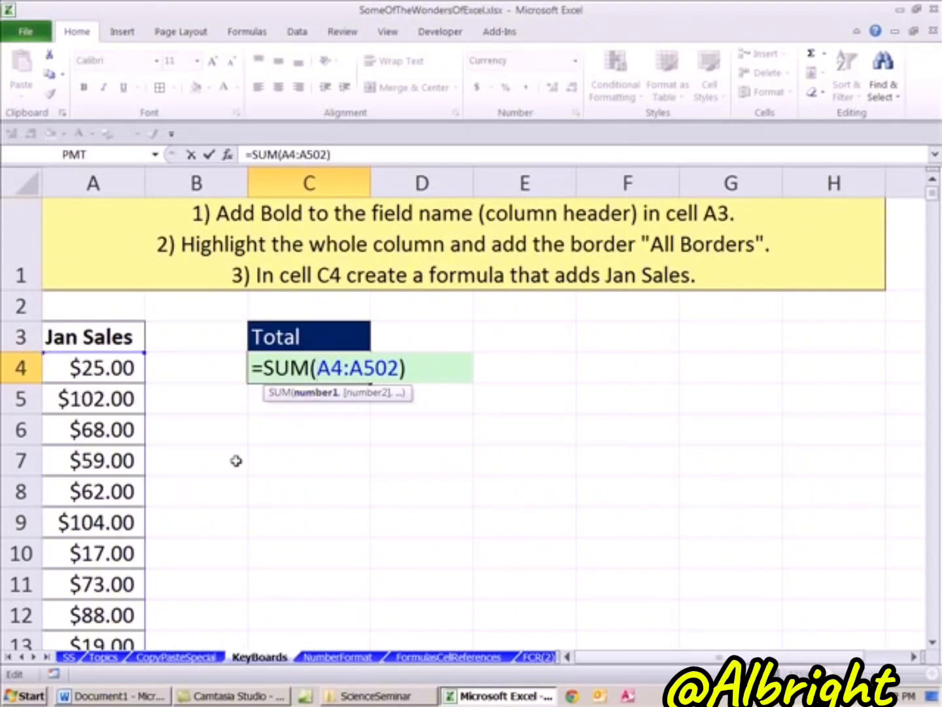
{"action": "key", "text": "ctrl+Return"}
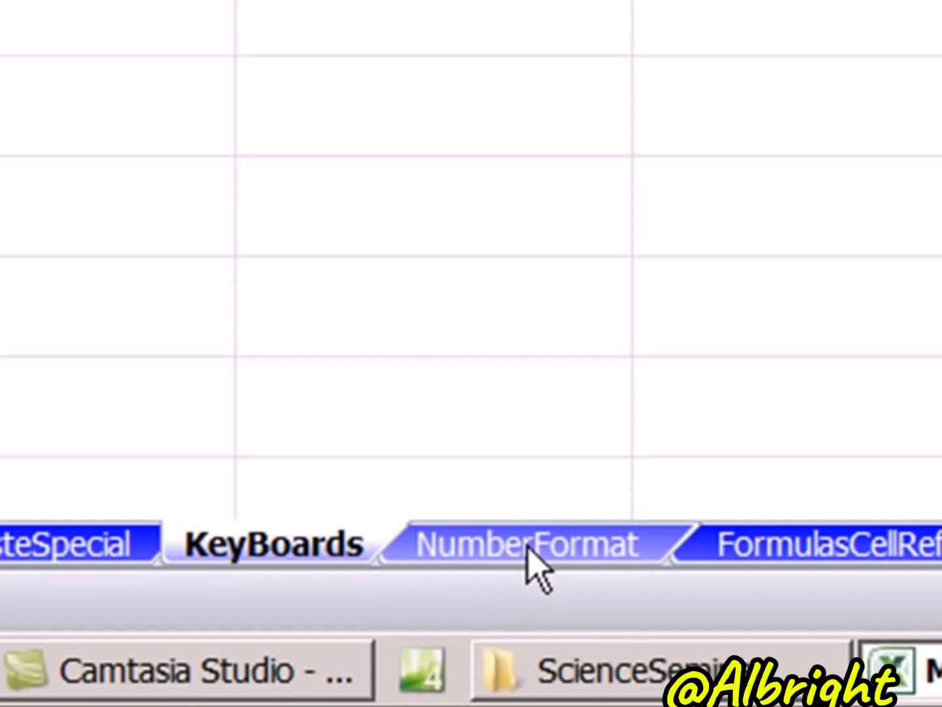
- On the NumberFormat sheet, enter $10.00 in A2 and $12.50 in A3 of the Sales column, including the dollar signs
{"action": "left_click", "coordinate": [530, 563]}
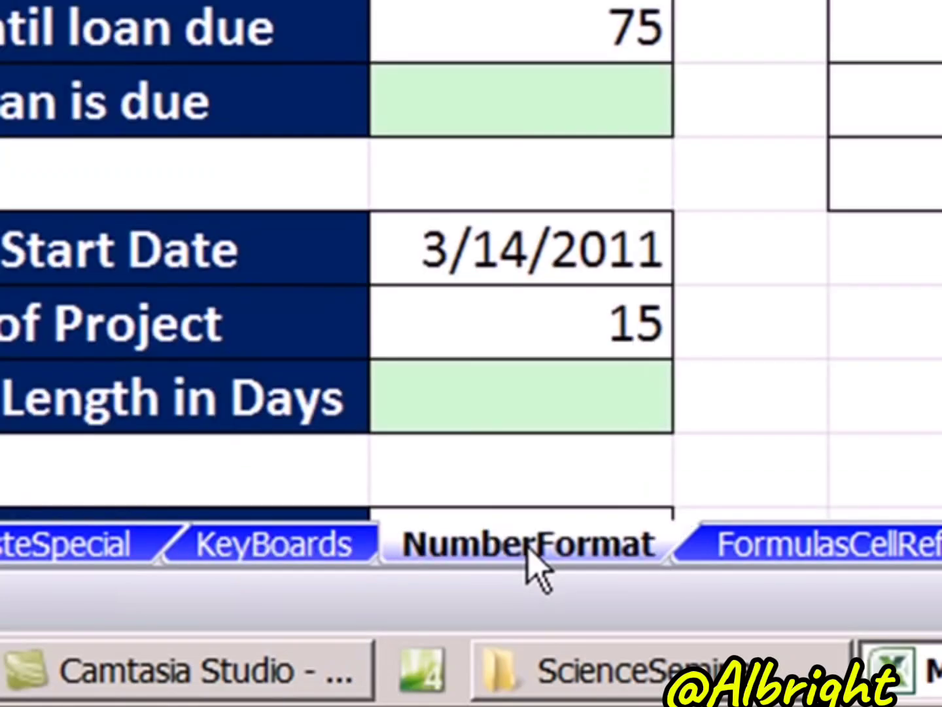
{"action": "left_click", "coordinate": [85, 223]}
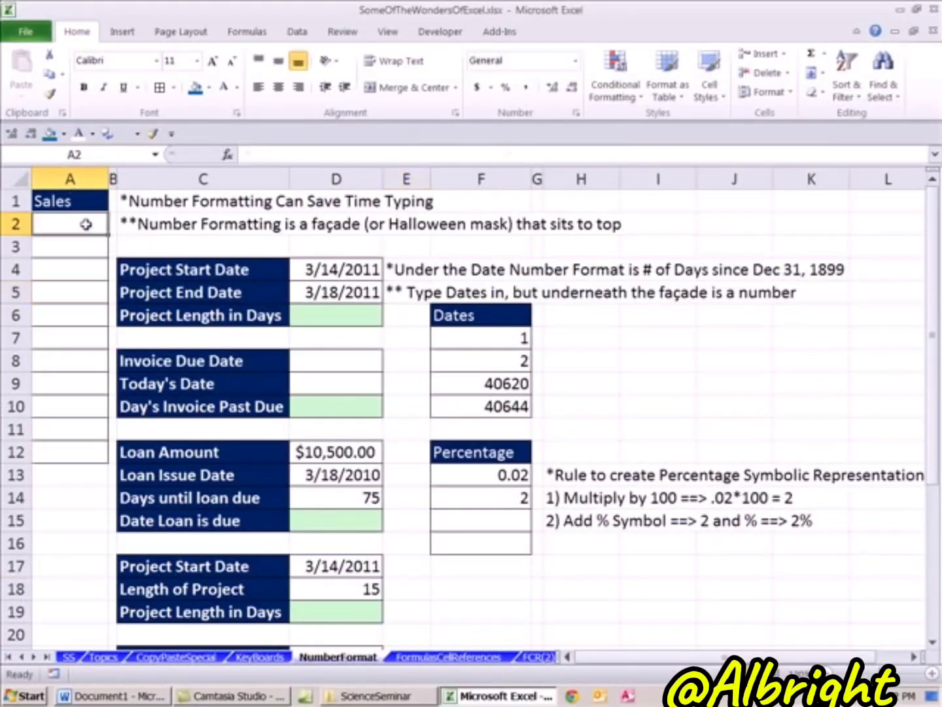
{"action": "scroll", "coordinate": [109, 272], "scroll_direction": "up", "scroll_amount": 3}
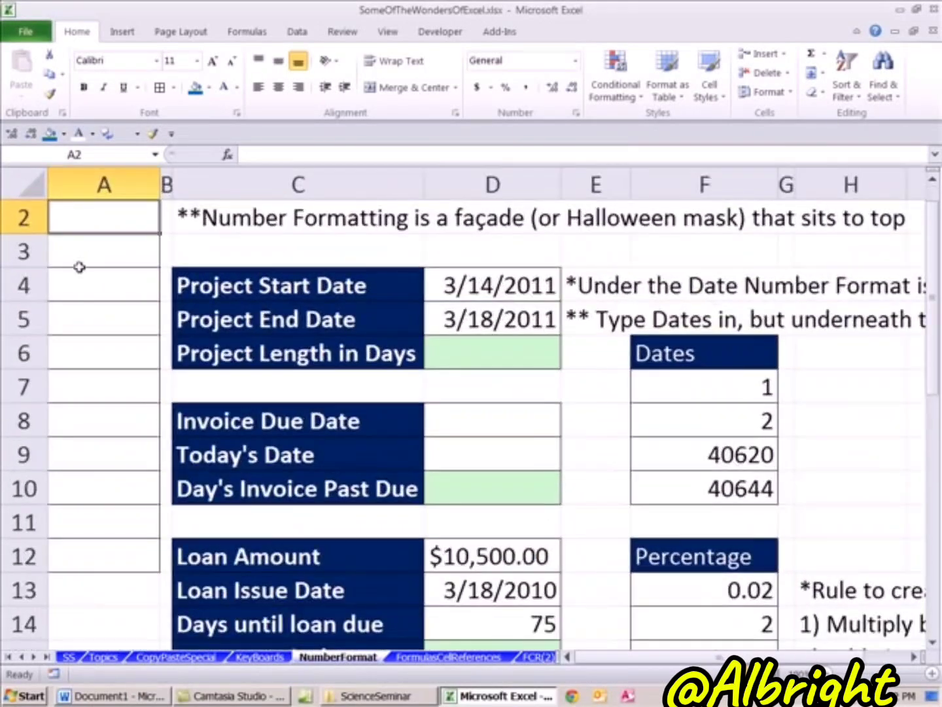
{"action": "scroll", "coordinate": [109, 260], "scroll_direction": "up", "scroll_amount": 1}
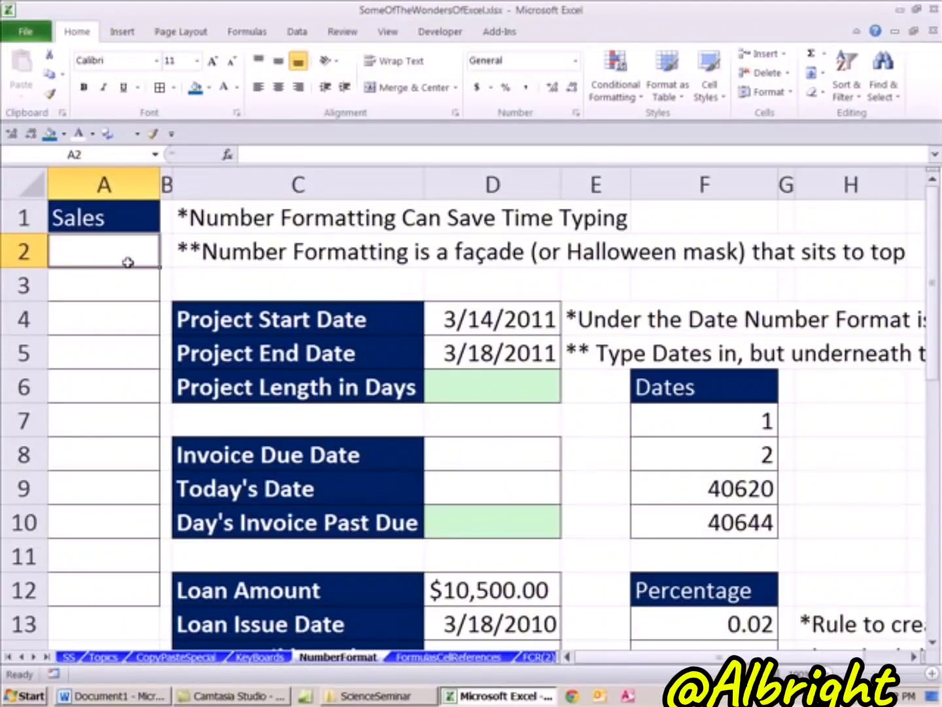
{"action": "type", "text": "$10.0"}
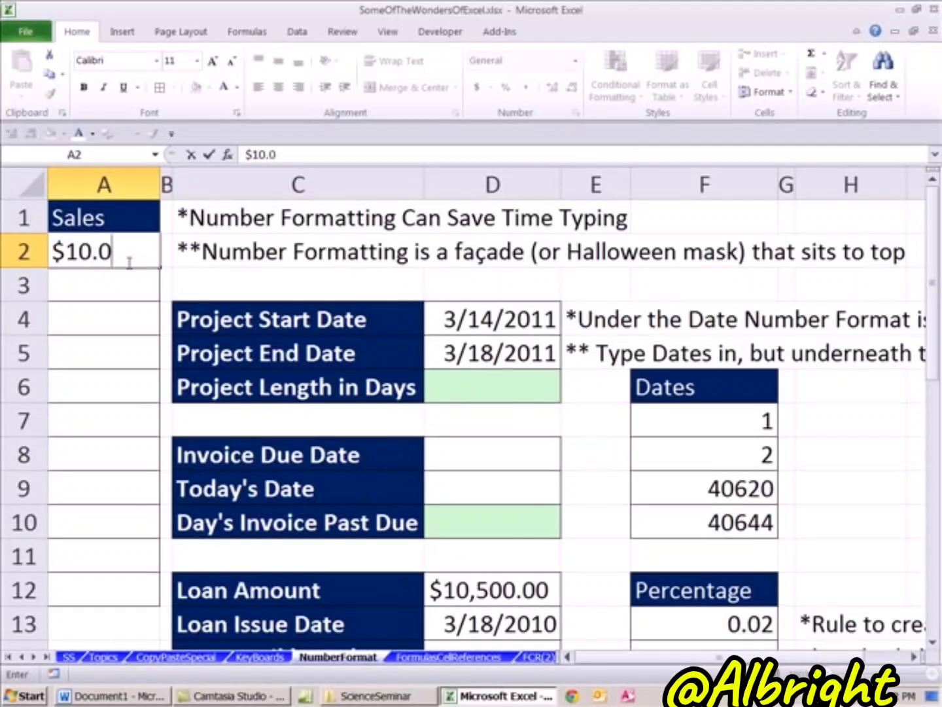
{"action": "type", "text": "0"}
{"action": "key", "text": "Return"}
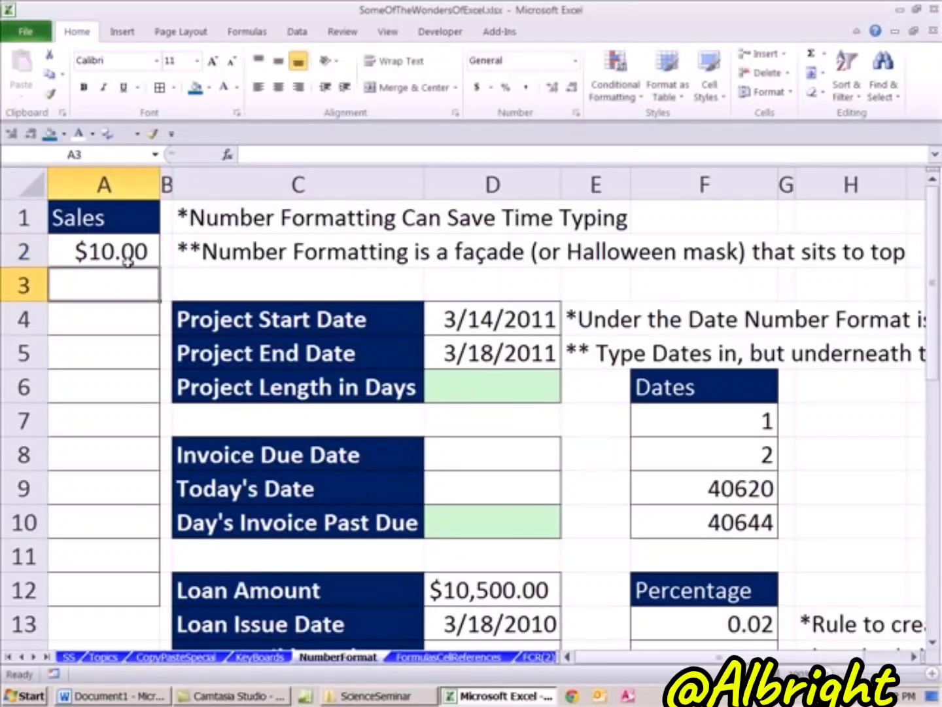
{"action": "type", "text": "$12."}
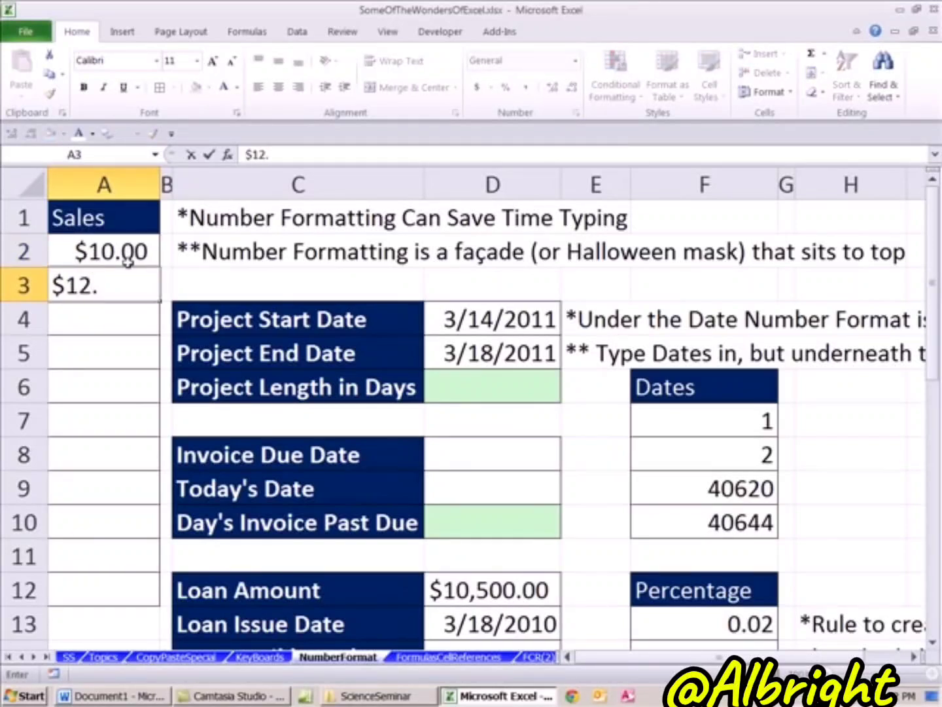
{"action": "type", "text": "50"}
{"action": "key", "text": "Return"}
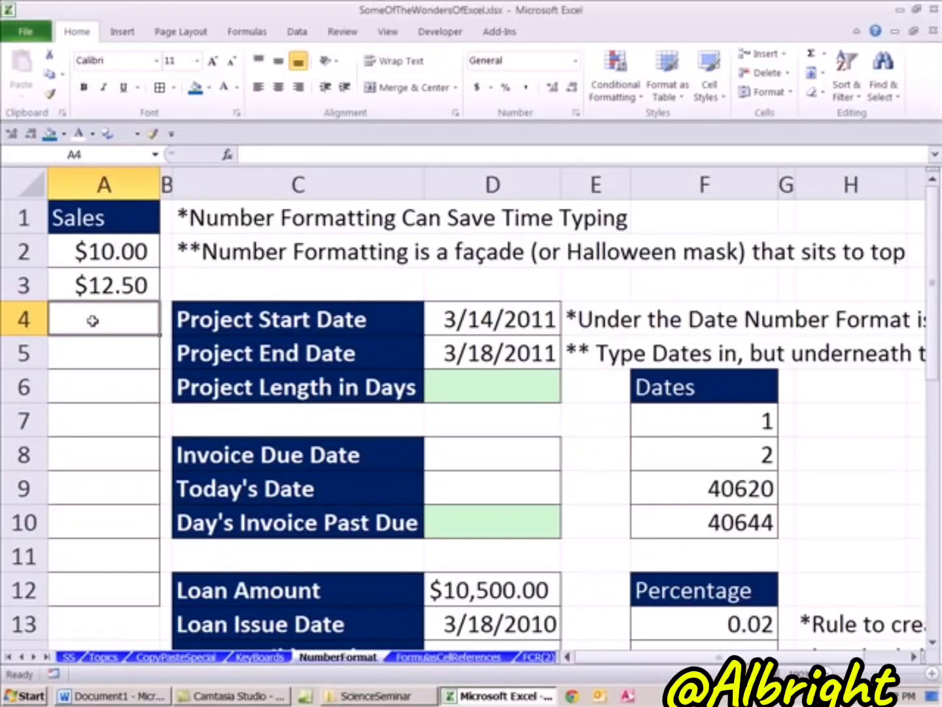
- Apply the Currency number format to the empty Sales cells A4 to A12
{"action": "left_click_drag", "start_coordinate": [93, 315], "coordinate": [107, 584]}
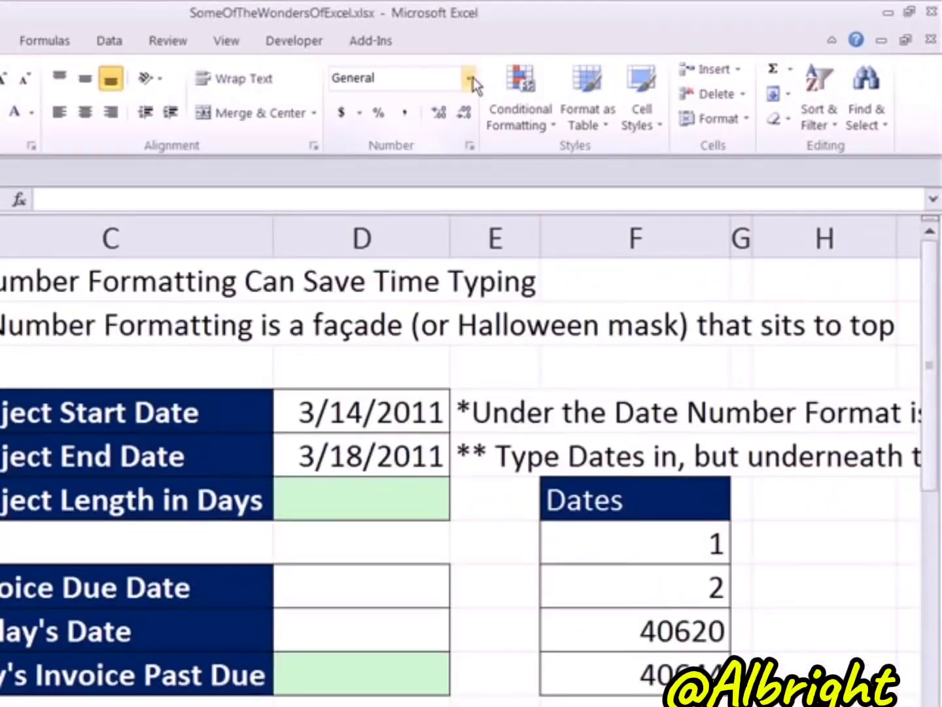
{"action": "left_click", "coordinate": [576, 61]}
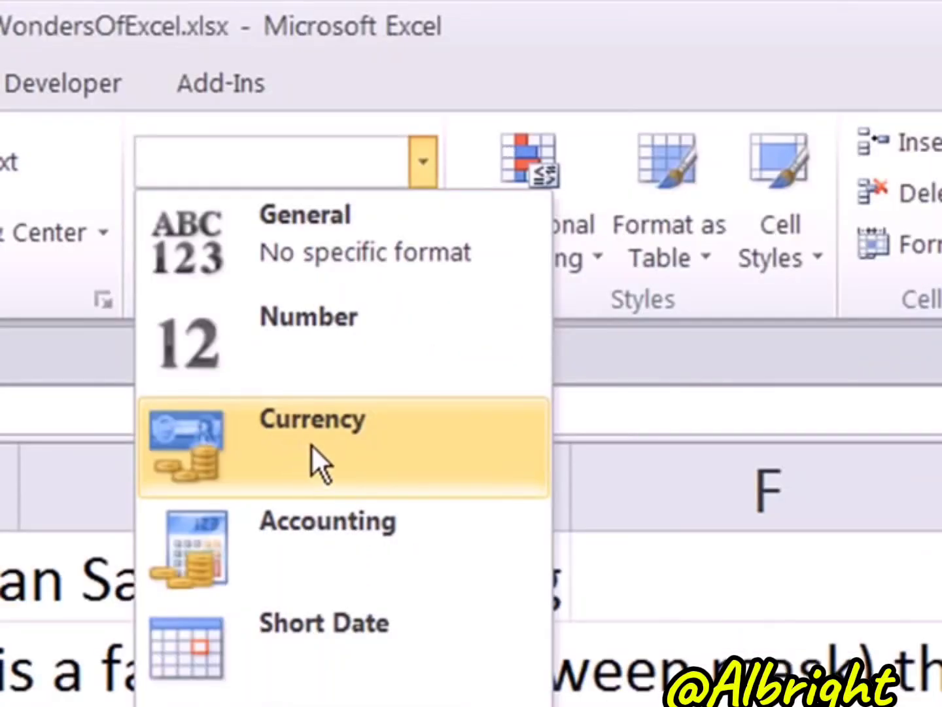
{"action": "left_click", "coordinate": [312, 447]}
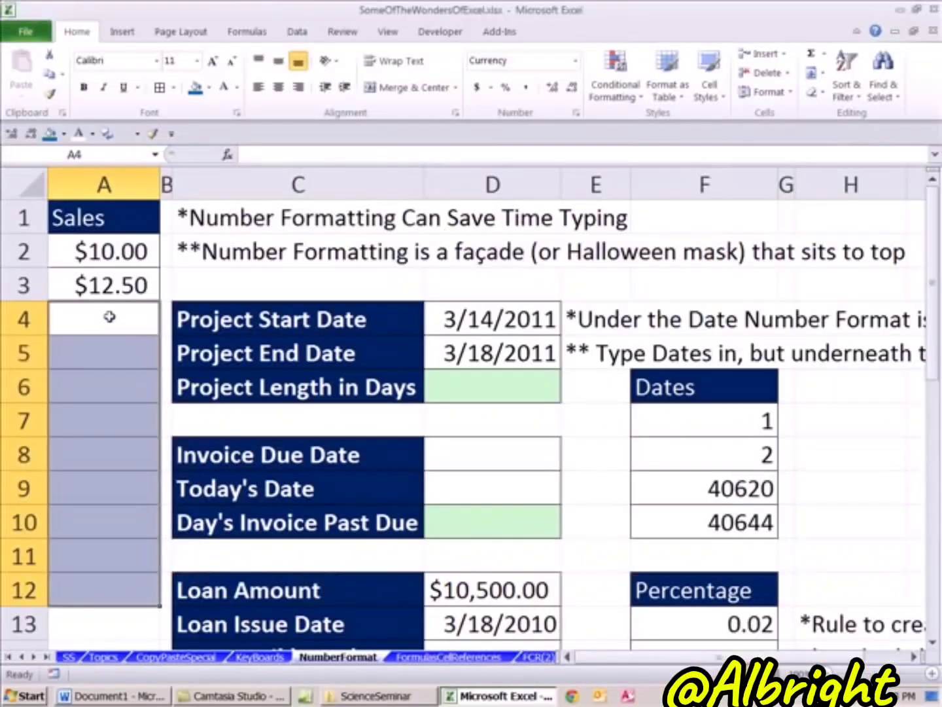
- Enter plain 10 in A4 and 12.5 in A5 of the Sales column, and check A4's underlying value
{"action": "left_click", "coordinate": [114, 317]}
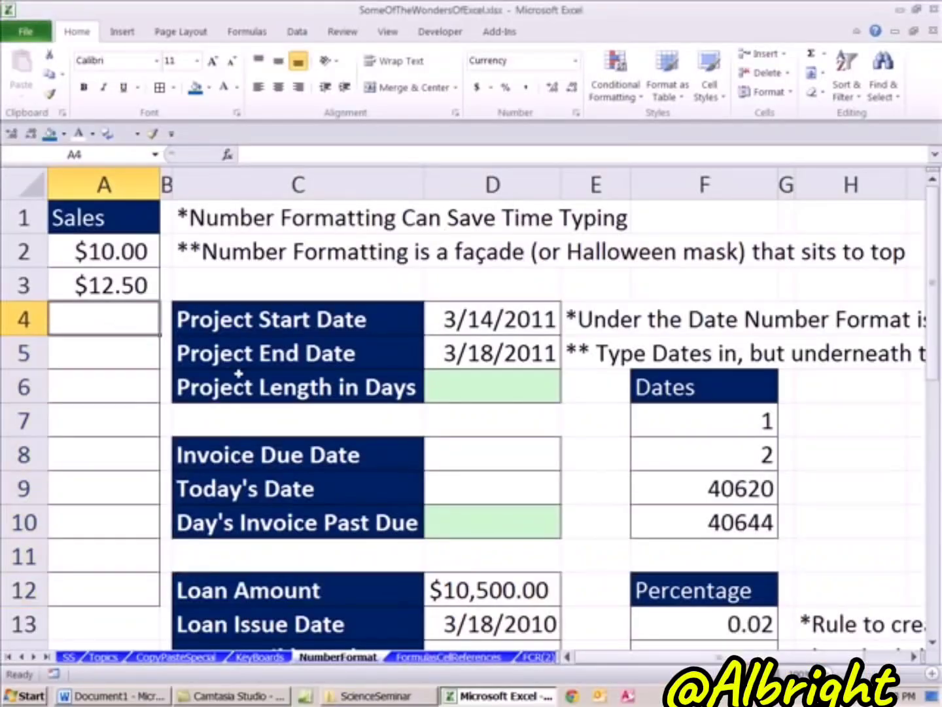
{"action": "type", "text": "10"}
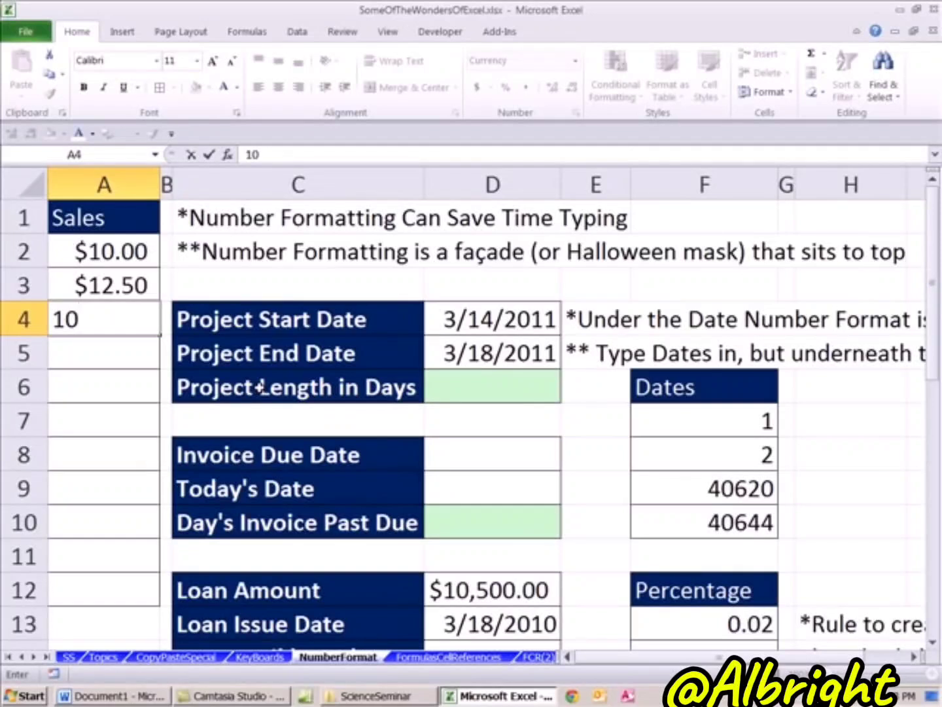
{"action": "key", "text": "Return"}
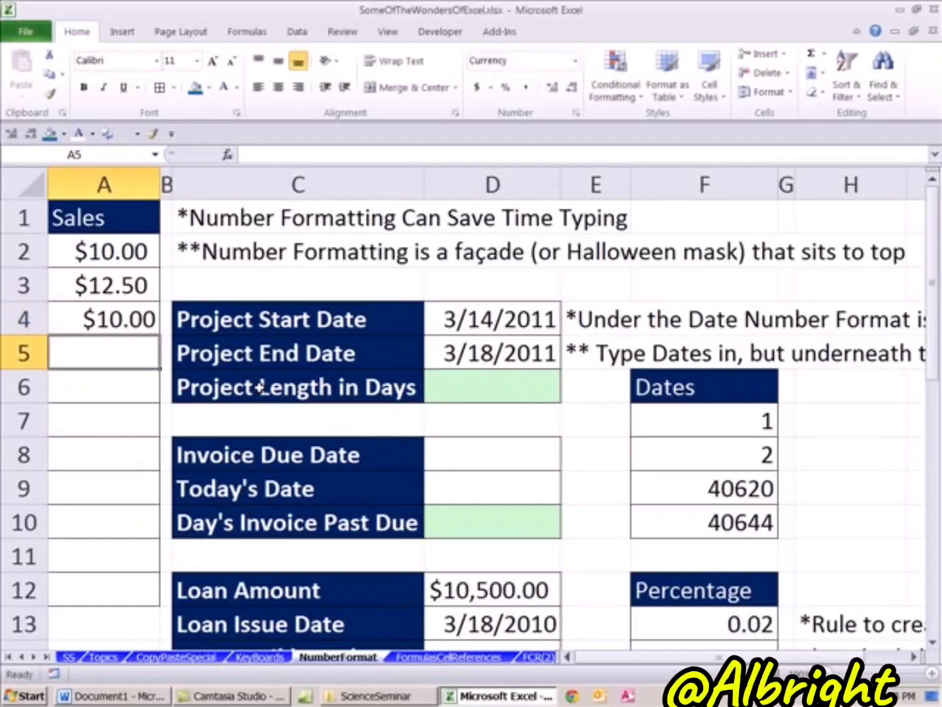
{"action": "type", "text": "12.5"}
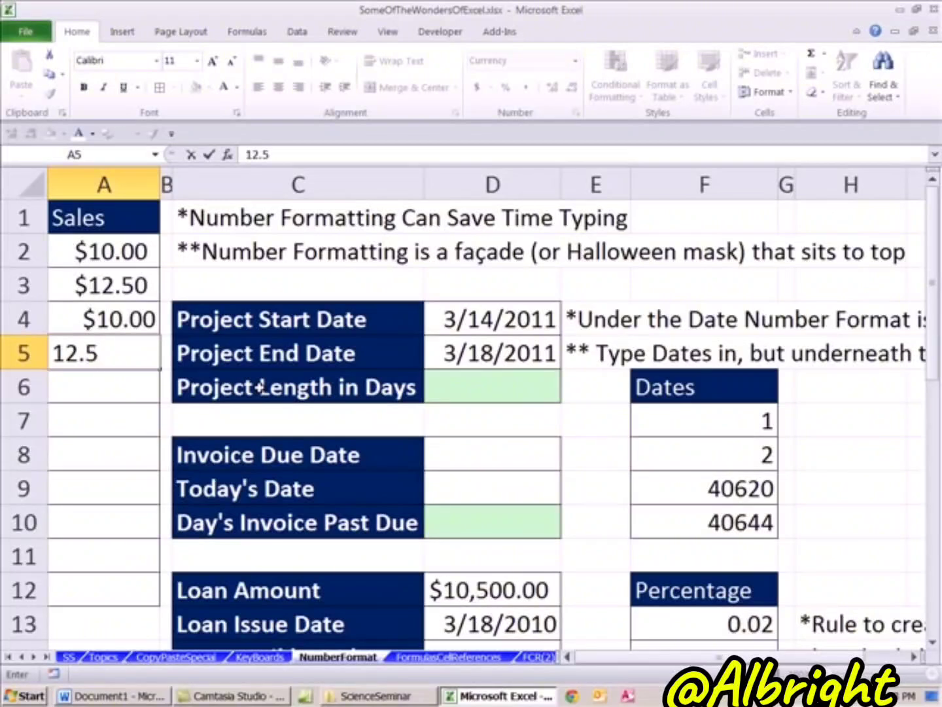
{"action": "key", "text": "Return"}
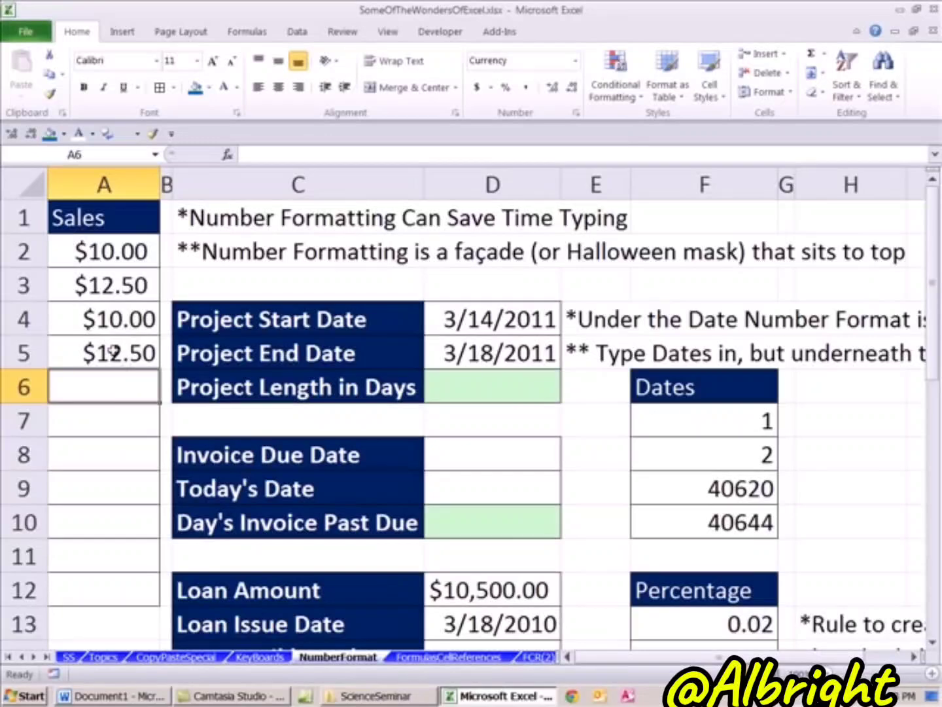
{"action": "left_click", "coordinate": [104, 322]}
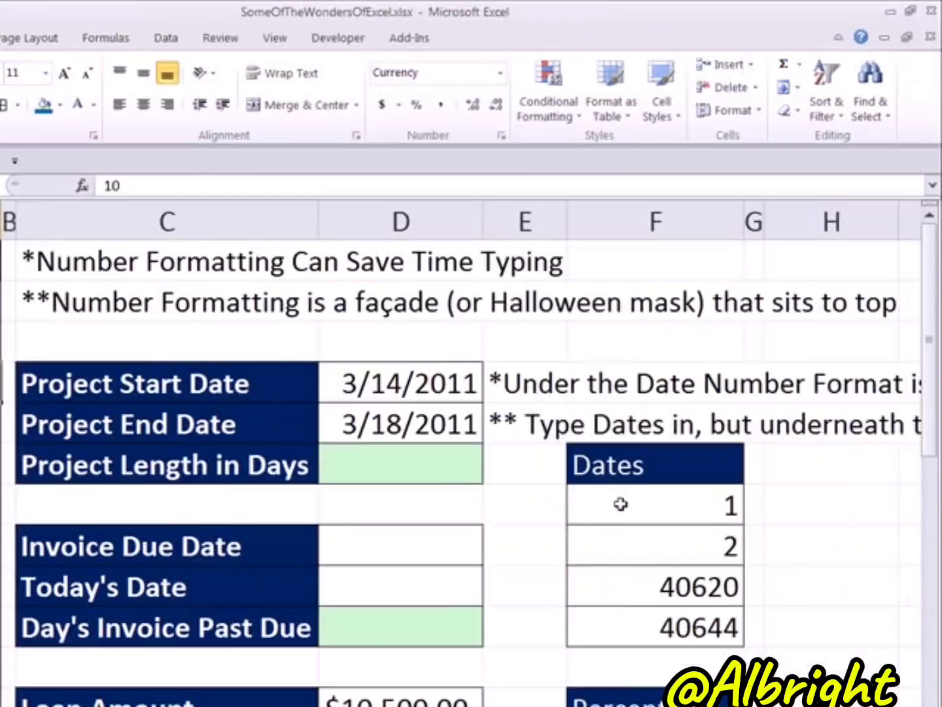
- Format the four numbers under the Dates header, F7 to F10, as Short Date
{"action": "left_click_drag", "start_coordinate": [676, 418], "coordinate": [709, 526]}
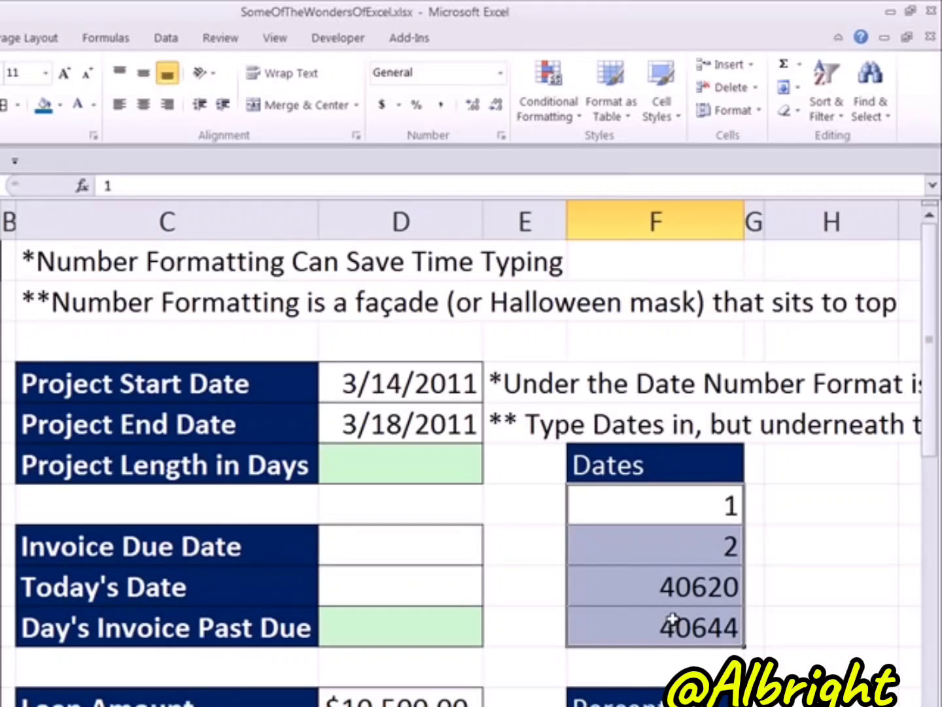
{"action": "left_click", "coordinate": [502, 75]}
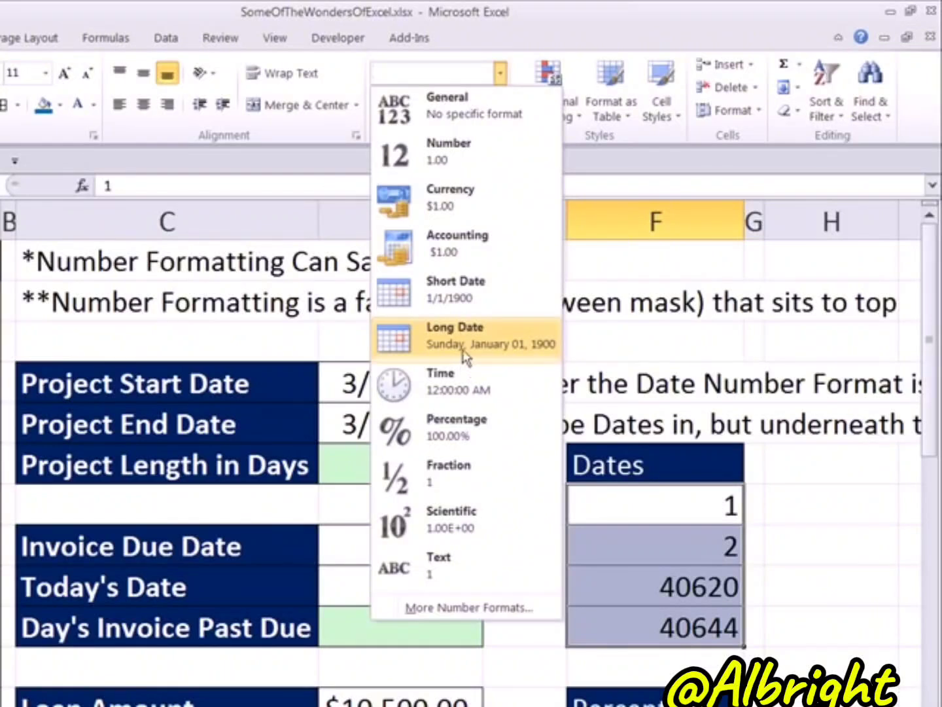
{"action": "left_click", "coordinate": [455, 302]}
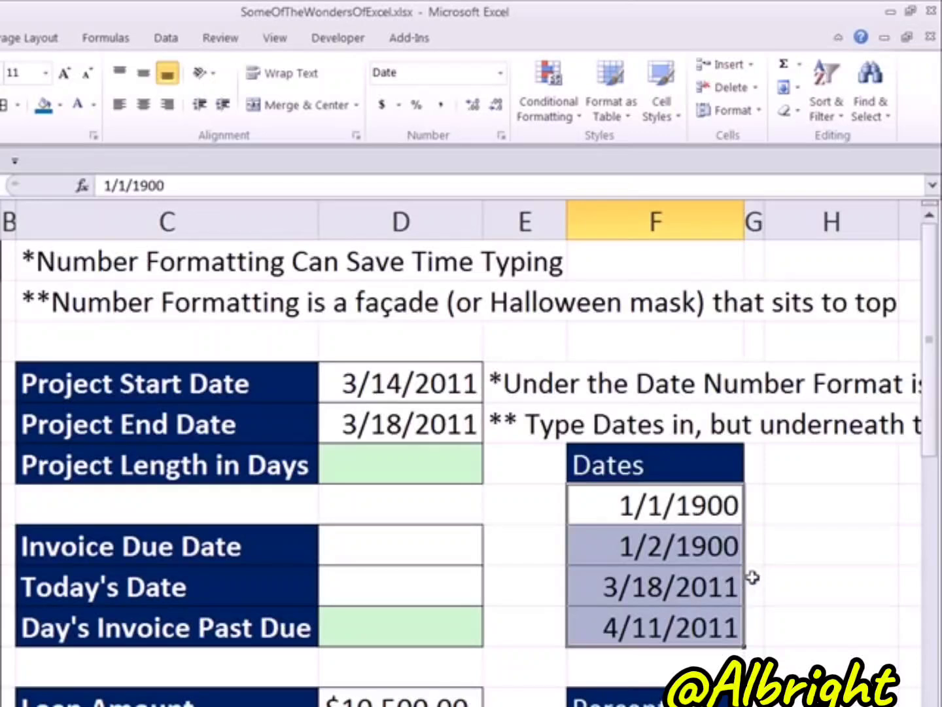
- Enter 3/18/2011 as the Invoice Due Date in cell D8
{"action": "left_click", "coordinate": [362, 544]}
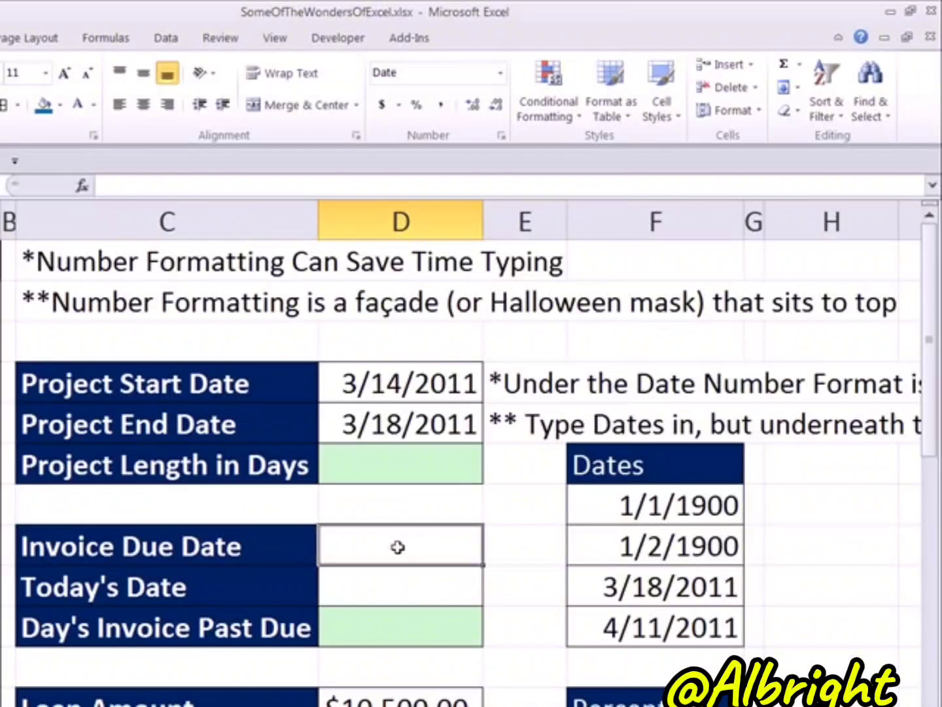
{"action": "type", "text": "3/18"}
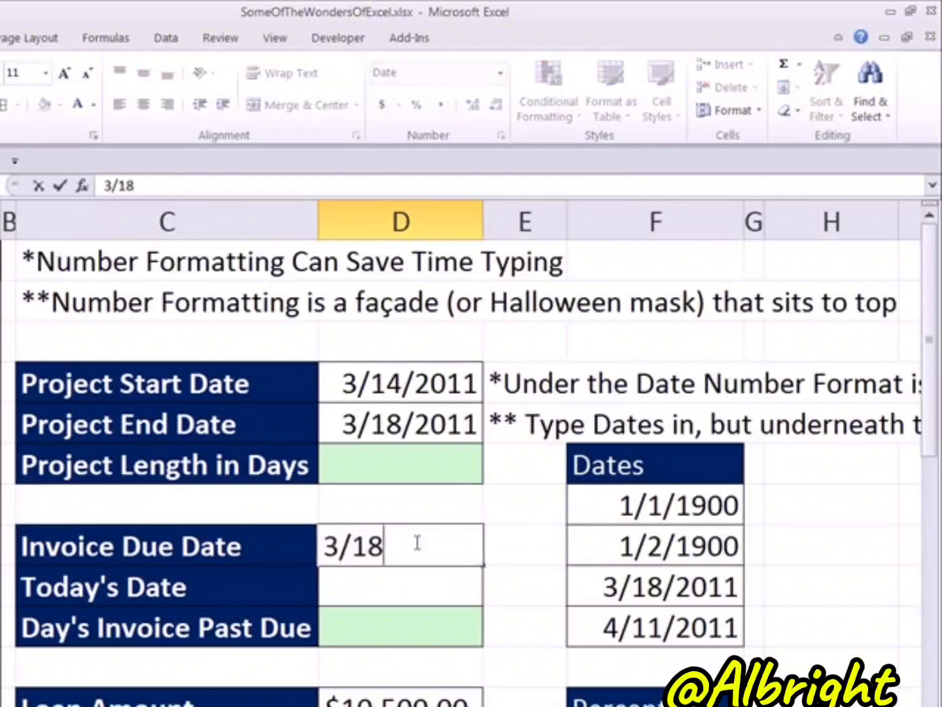
{"action": "type", "text": "/2011"}
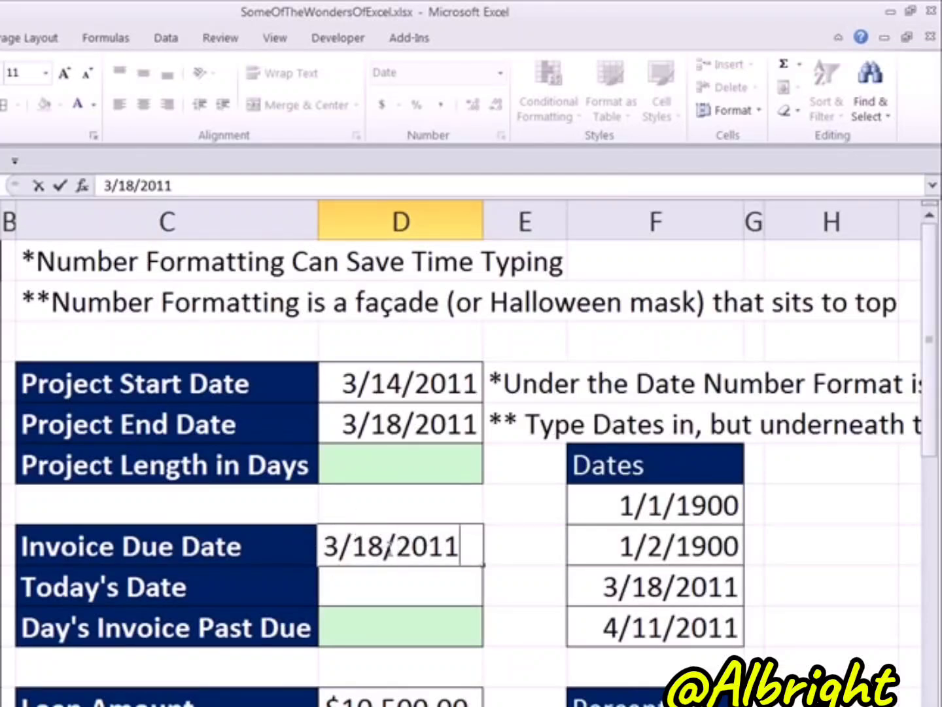
{"action": "key", "text": "ctrl+Return"}
{"action": "scroll", "coordinate": [386, 547], "scroll_direction": "down", "scroll_amount": 3}
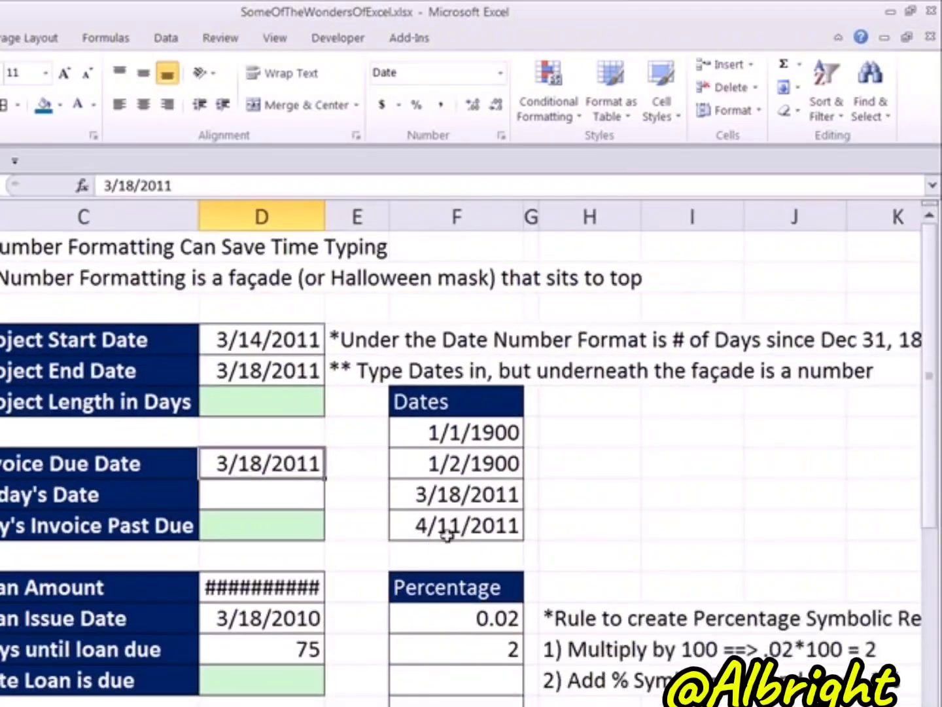
{"action": "scroll", "coordinate": [543, 435], "scroll_direction": "up", "scroll_amount": 2}
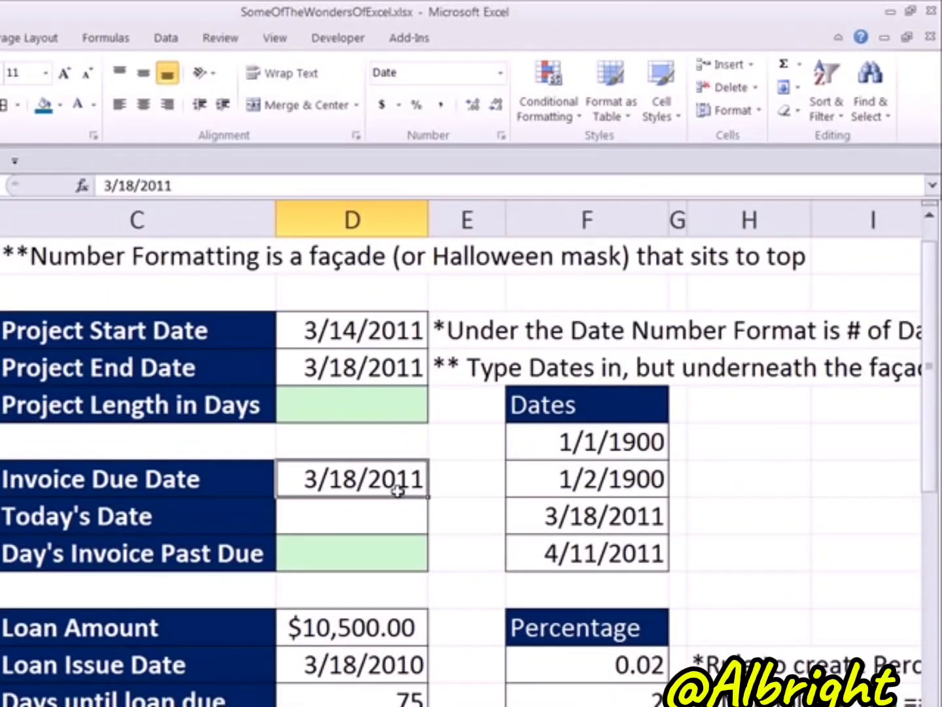
- Enter 4/11/2011 as Today's Date in cell D9
{"action": "left_click", "coordinate": [382, 513]}
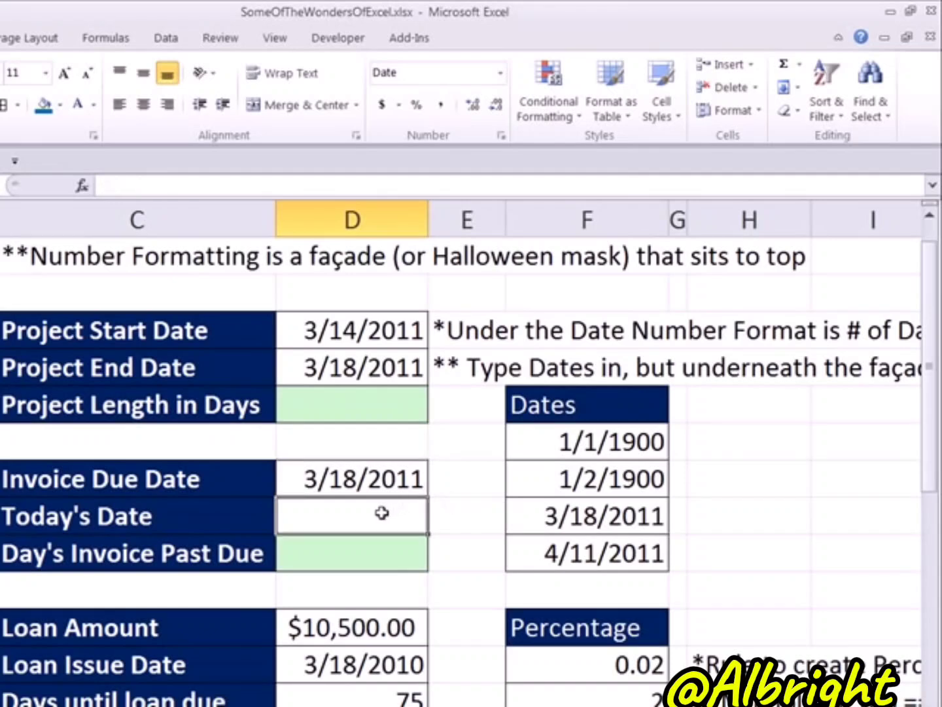
{"action": "type", "text": "4/11"}
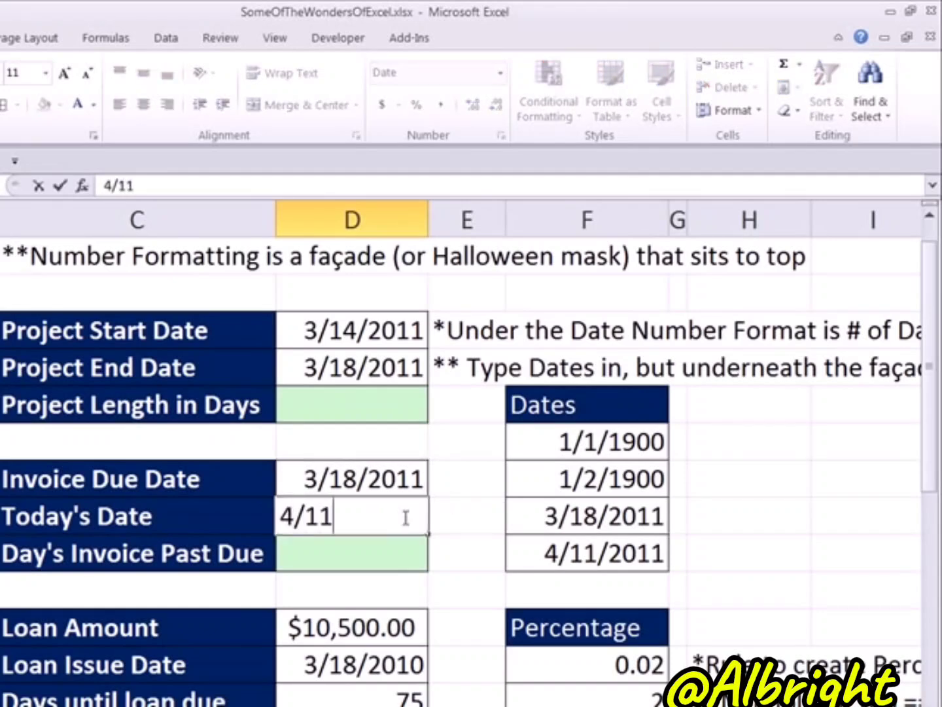
{"action": "type", "text": "/2011"}
{"action": "key", "text": "Return"}
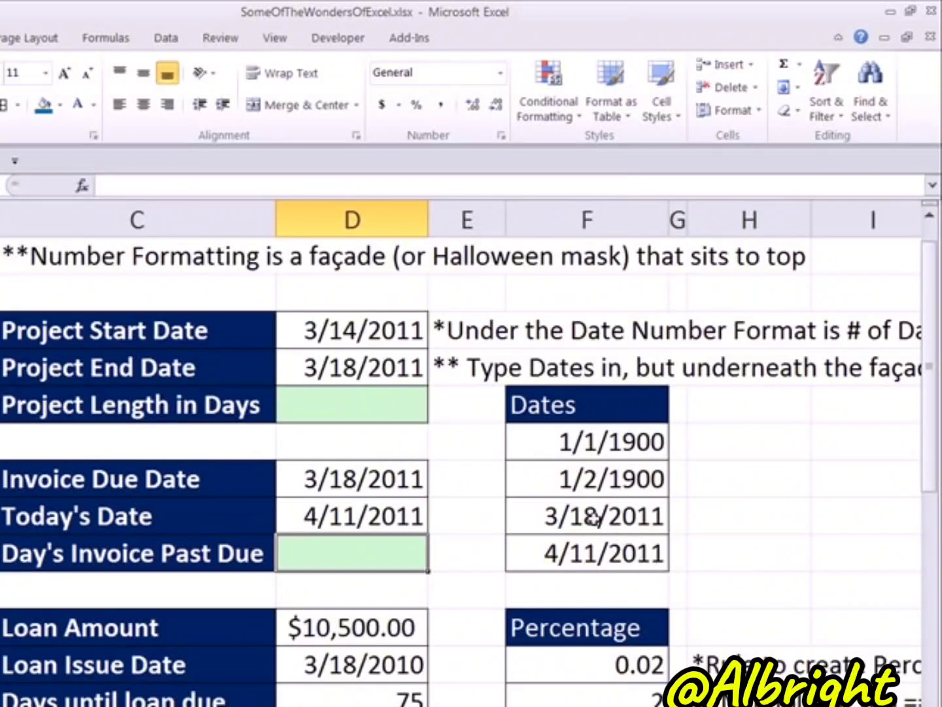
- Apply the General number format to the last two entries under the Dates header, F9 and F10
{"action": "left_click_drag", "start_coordinate": [592, 517], "coordinate": [602, 553]}
{"action": "left_click", "coordinate": [500, 74]}
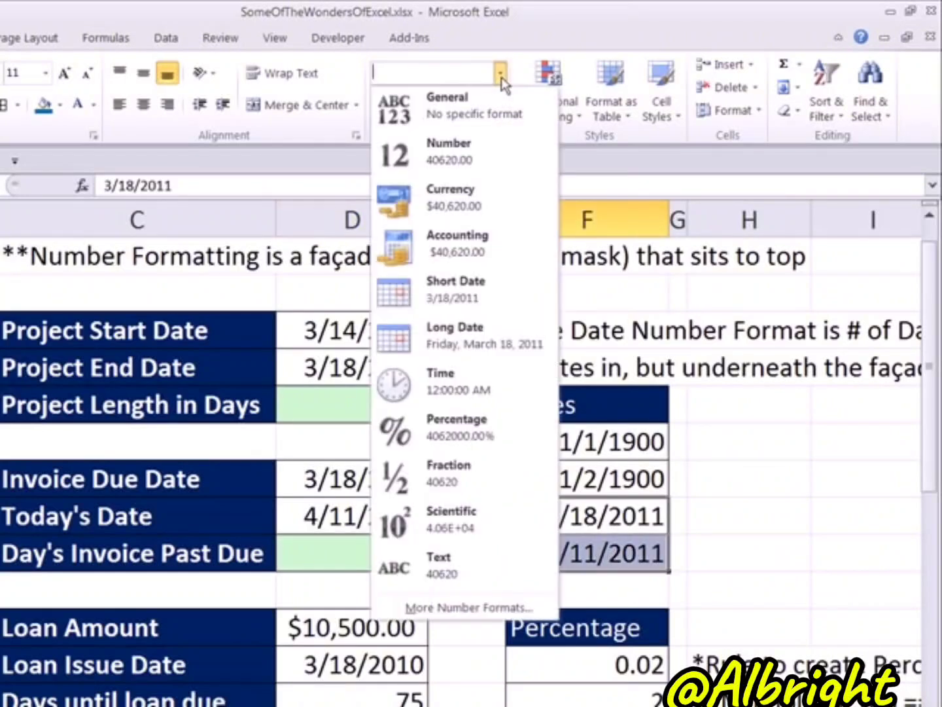
{"action": "left_click", "coordinate": [460, 119]}
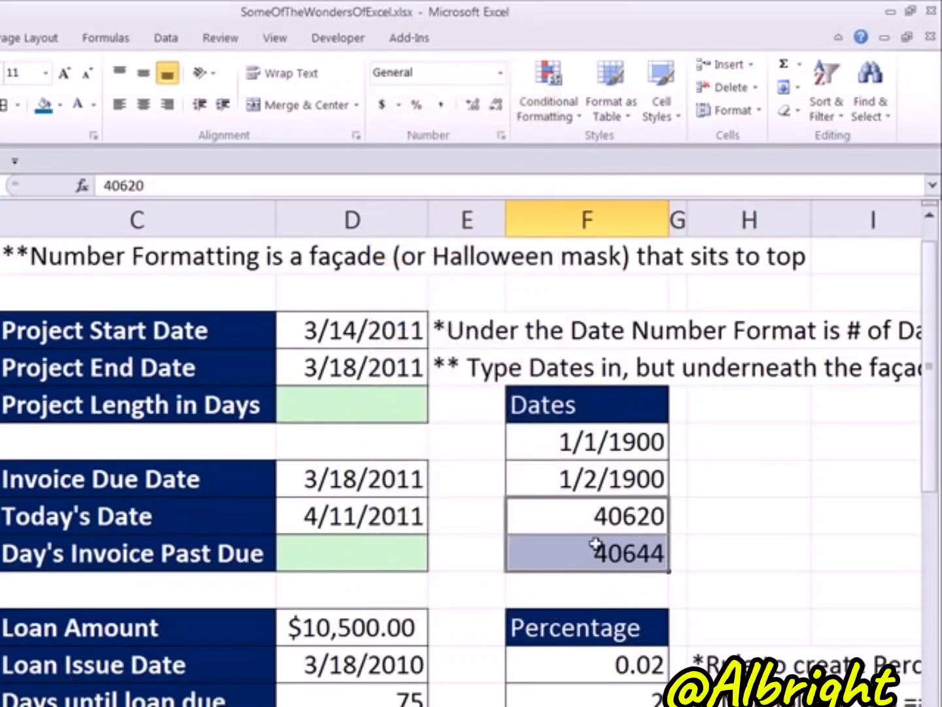
- Calculate the days the invoice is past due in D10 with the formula =D9-D8, and review its cell references
{"action": "left_click", "coordinate": [382, 554]}
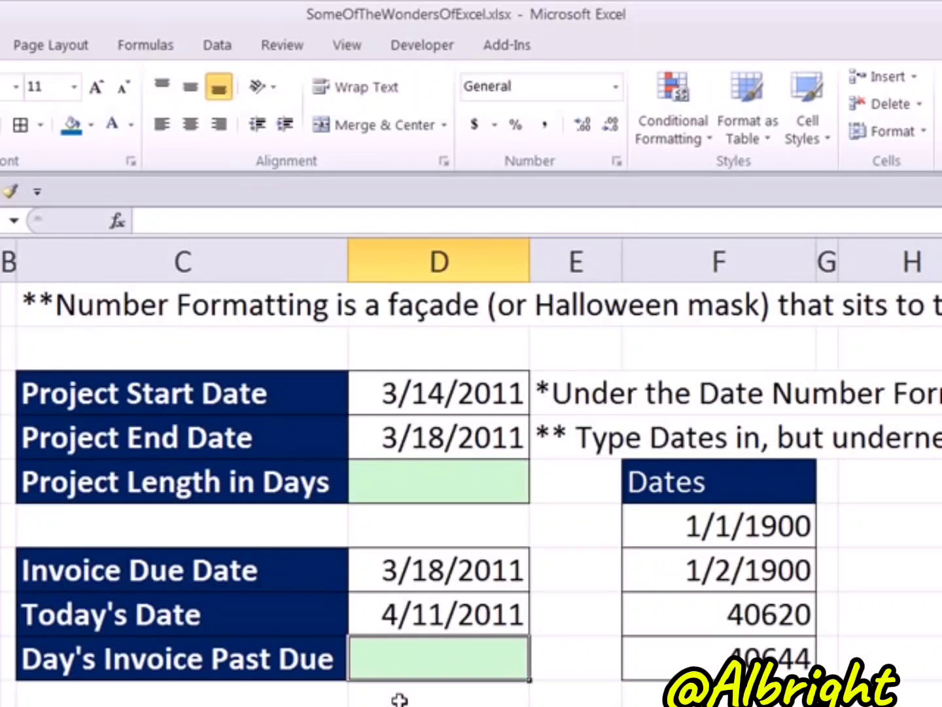
{"action": "type", "text": "="}
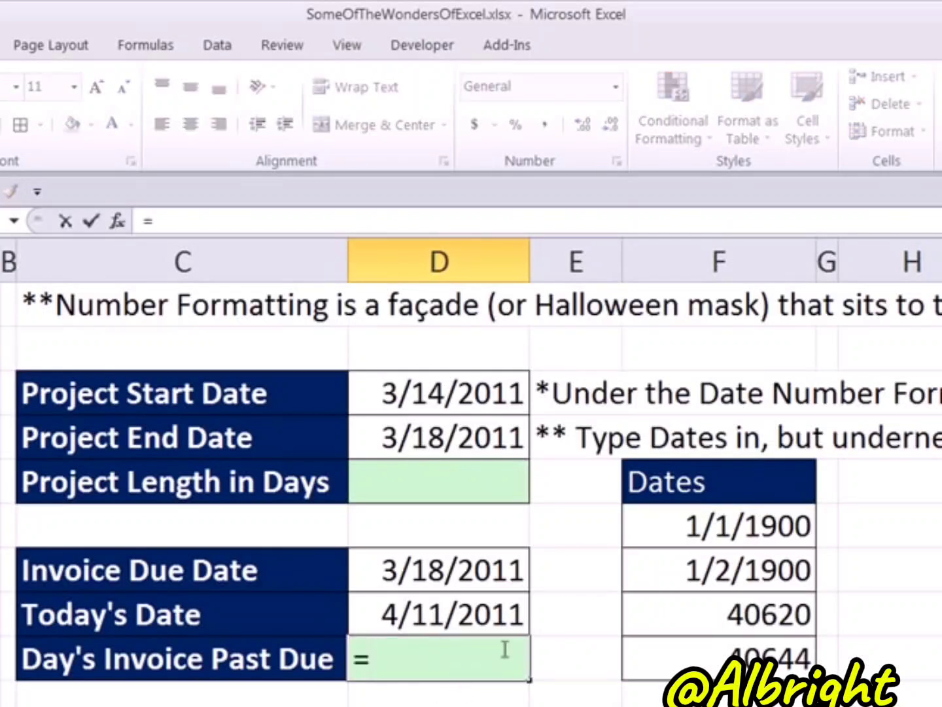
{"action": "left_click", "coordinate": [401, 614]}
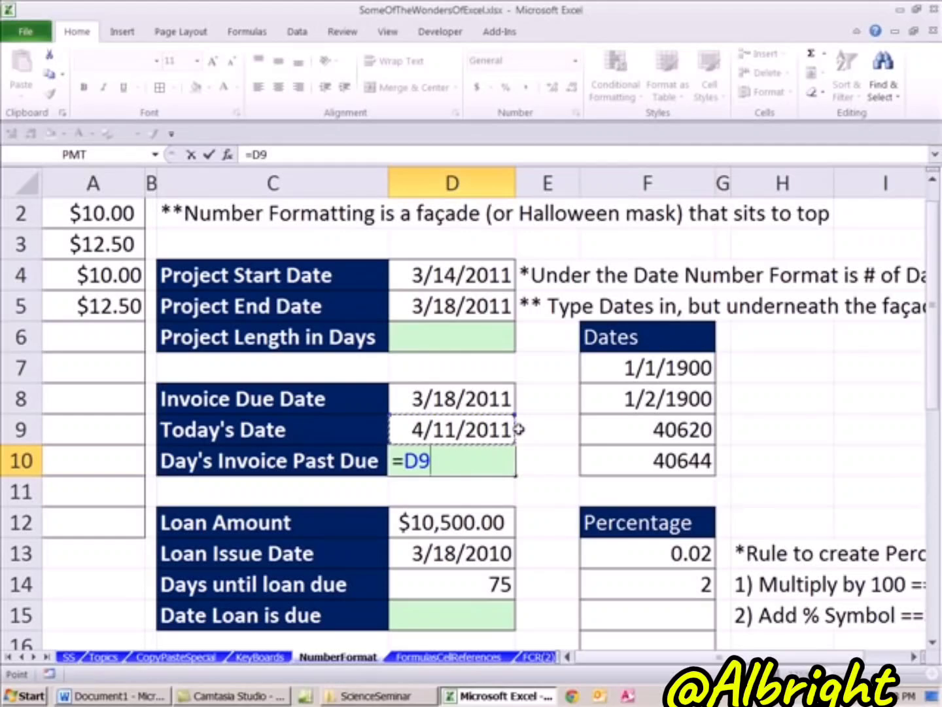
{"action": "type", "text": "-"}
{"action": "left_click", "coordinate": [460, 400]}
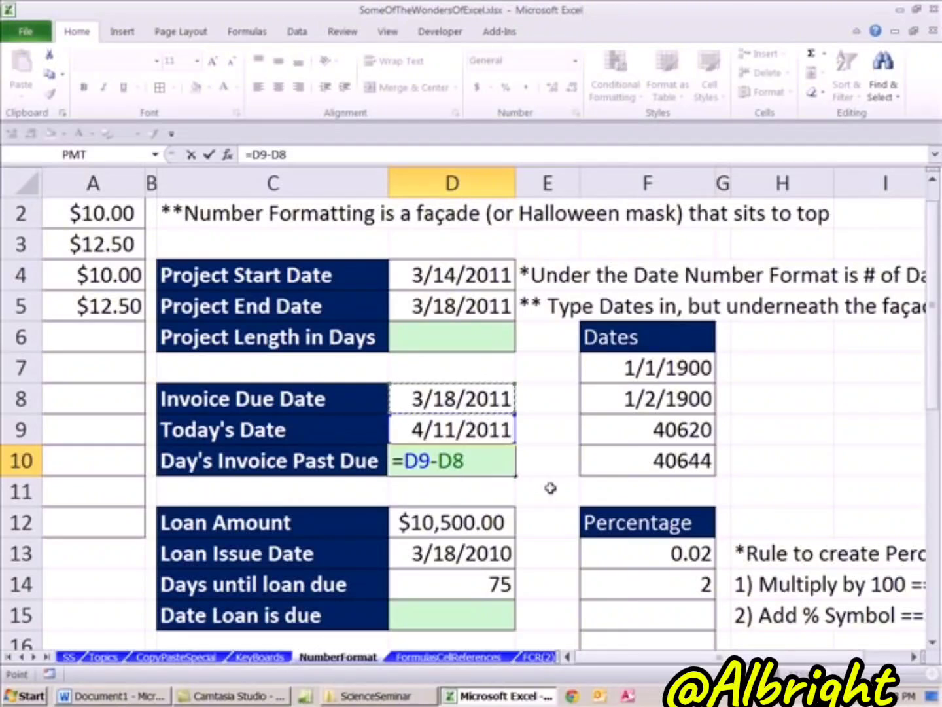
{"action": "key", "text": "Return"}
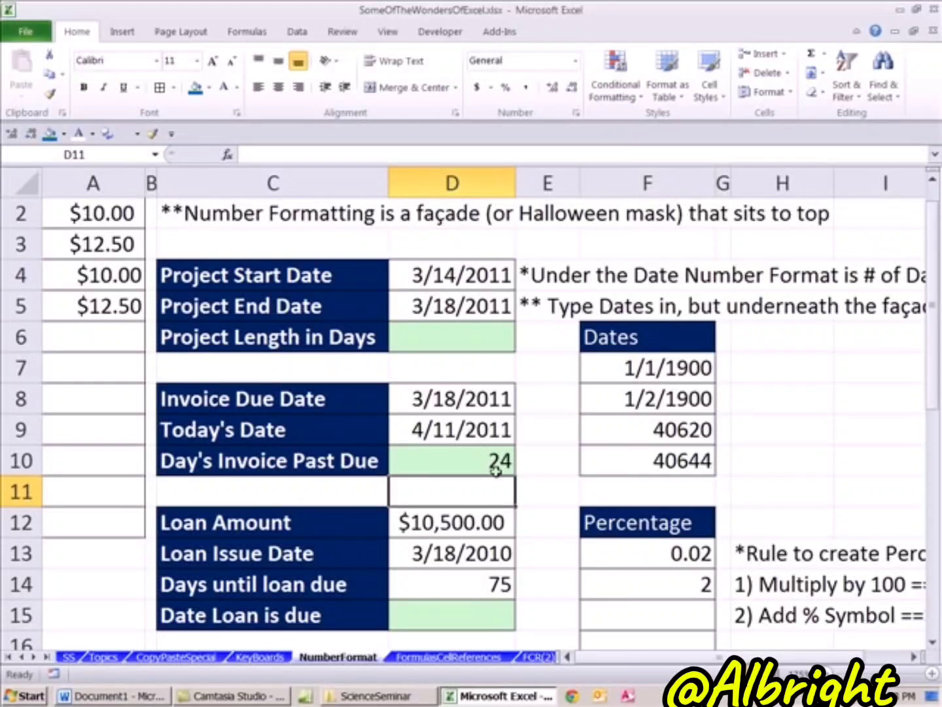
{"action": "double_click", "coordinate": [476, 461]}
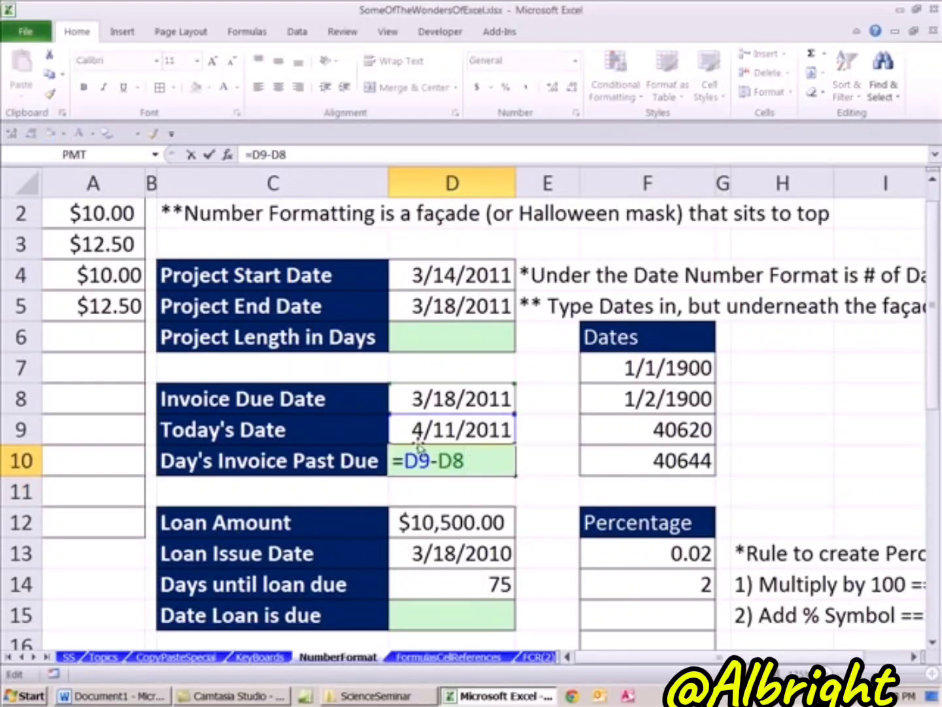
{"action": "left_click", "coordinate": [420, 461]}
{"action": "key", "text": "ctrl+Return"}
- Change Today's Date in D9 to 4/18/2011 and recheck the formula in D10
{"action": "left_click", "coordinate": [446, 398]}
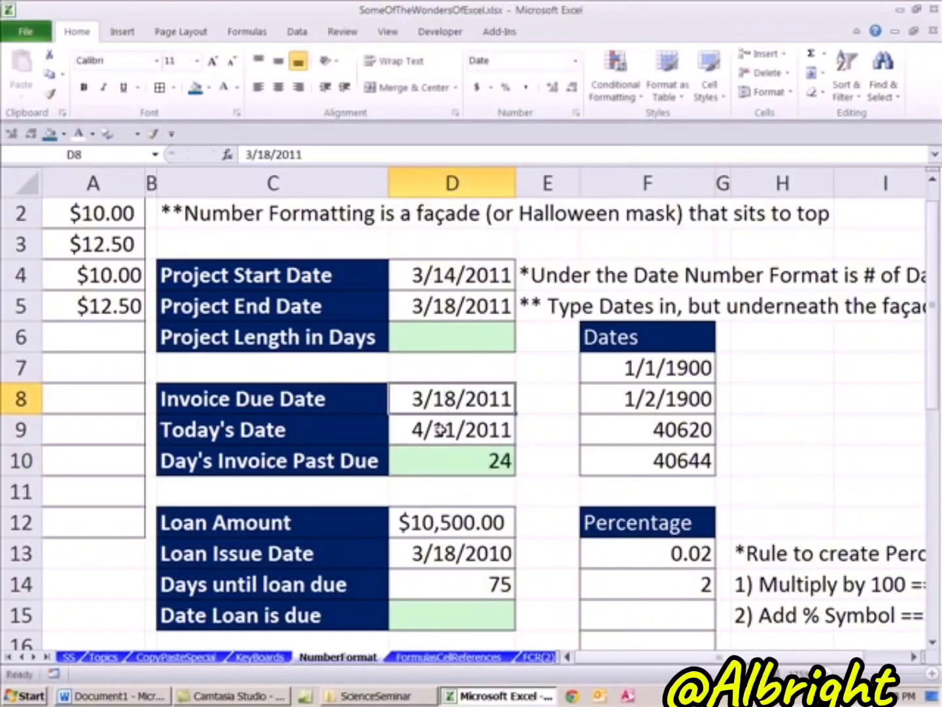
{"action": "left_click", "coordinate": [445, 430]}
{"action": "double_click", "coordinate": [445, 429]}
{"action": "left_click_drag", "start_coordinate": [433, 430], "coordinate": [457, 430]}
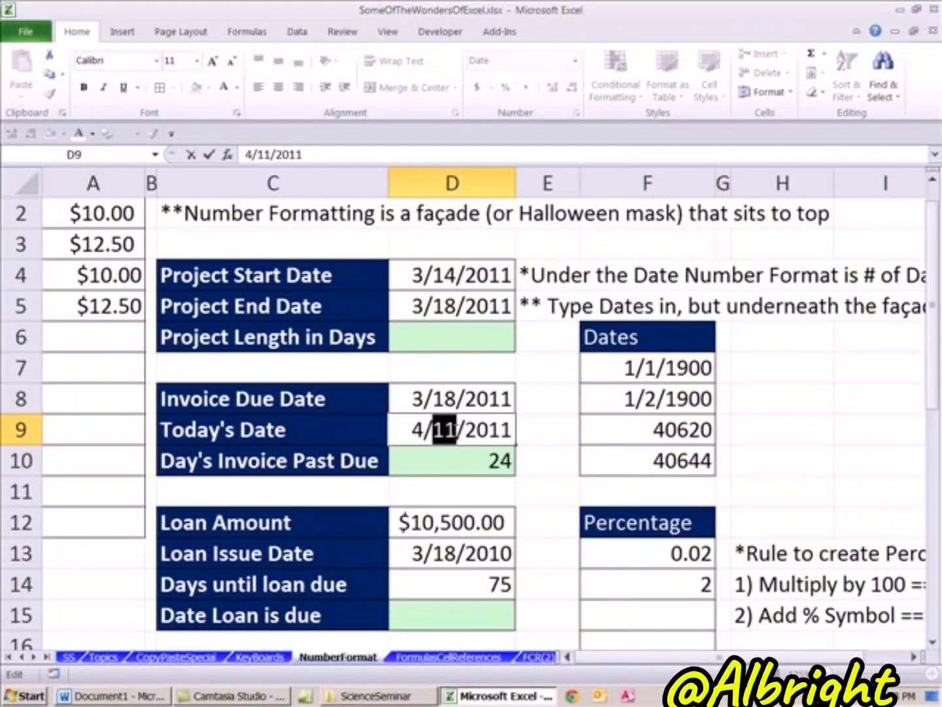
{"action": "type", "text": "18"}
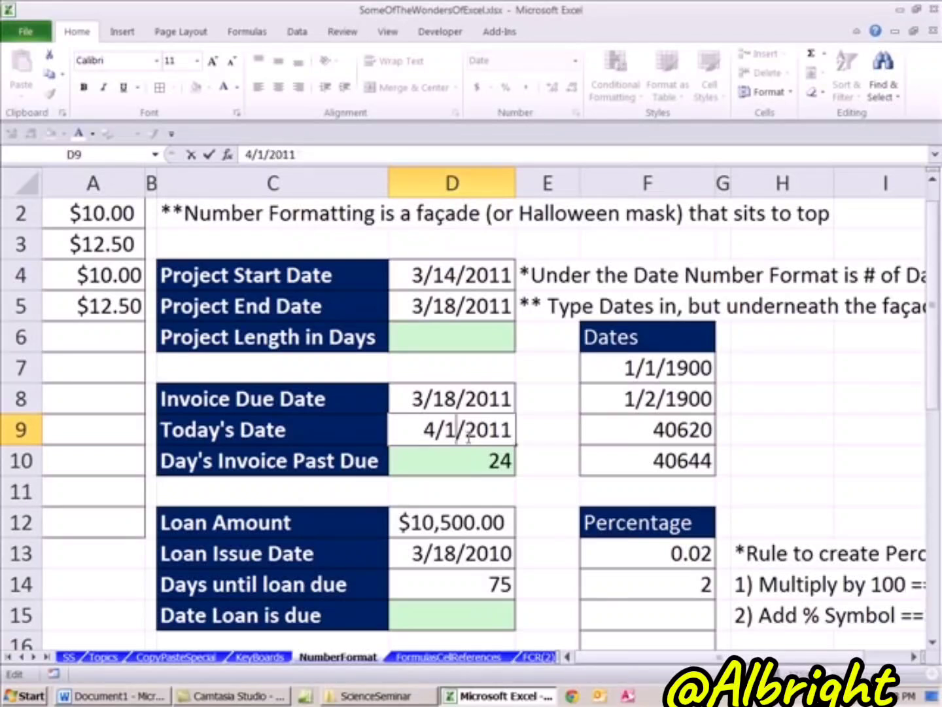
{"action": "key", "text": "ctrl+Return"}
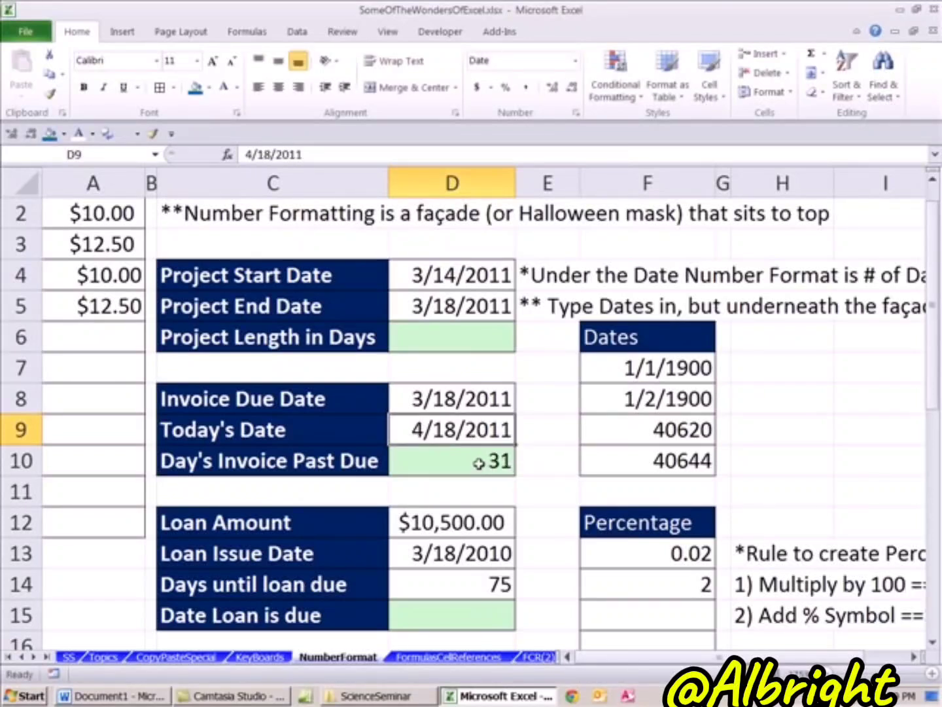
{"action": "left_click", "coordinate": [479, 463]}
{"action": "key", "text": "F2"}
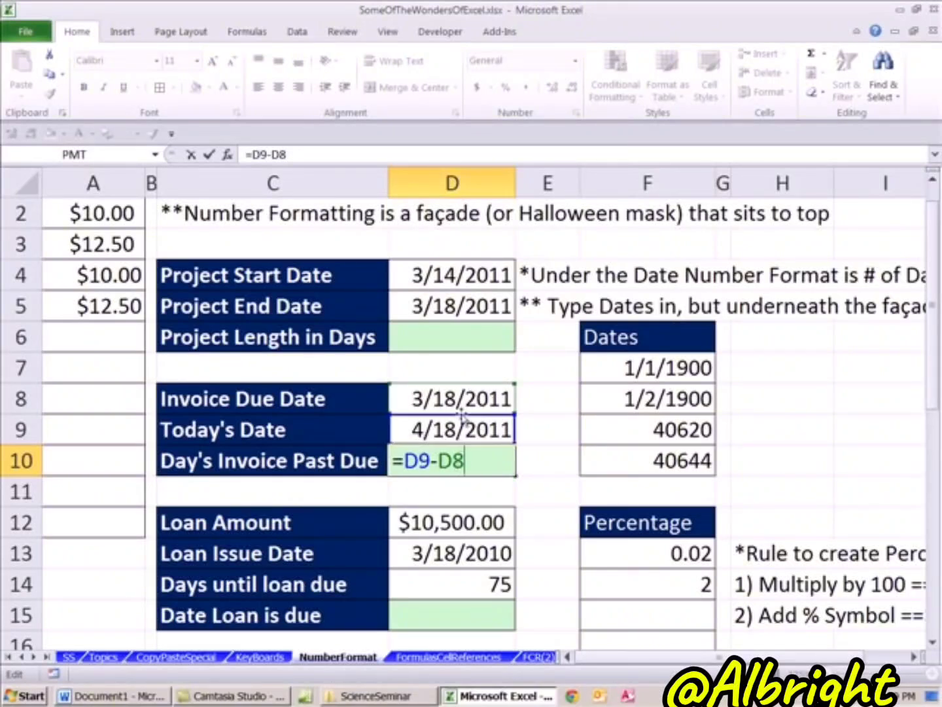
{"action": "key", "text": "Escape"}
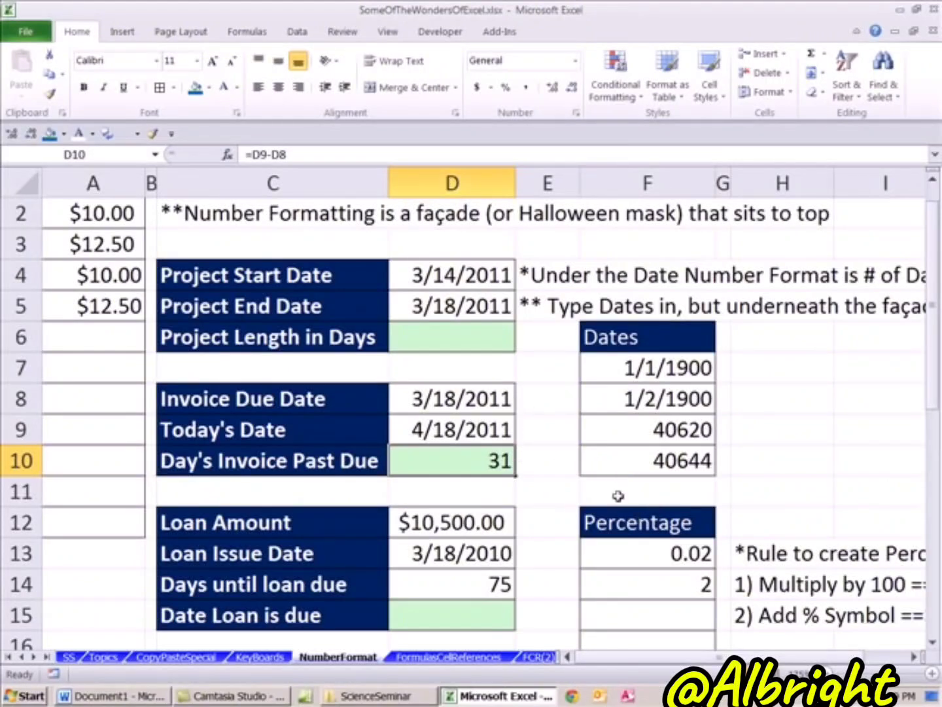
- Calculate the Project Length in Days in D6 with the formula =D5-D4+1, counting the first day
{"action": "left_click", "coordinate": [294, 274]}
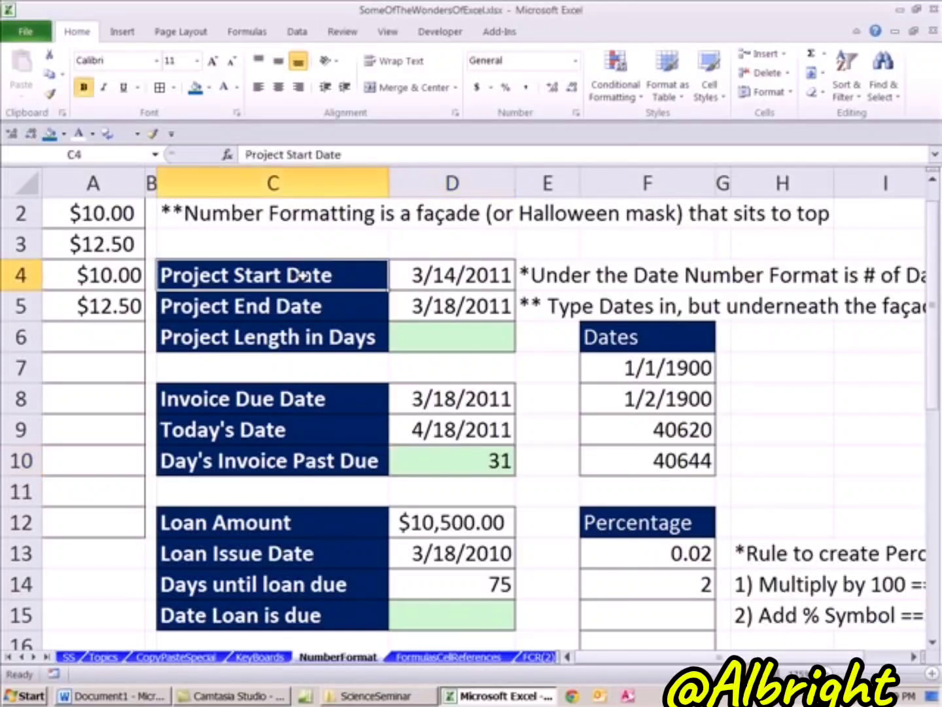
{"action": "left_click", "coordinate": [322, 306]}
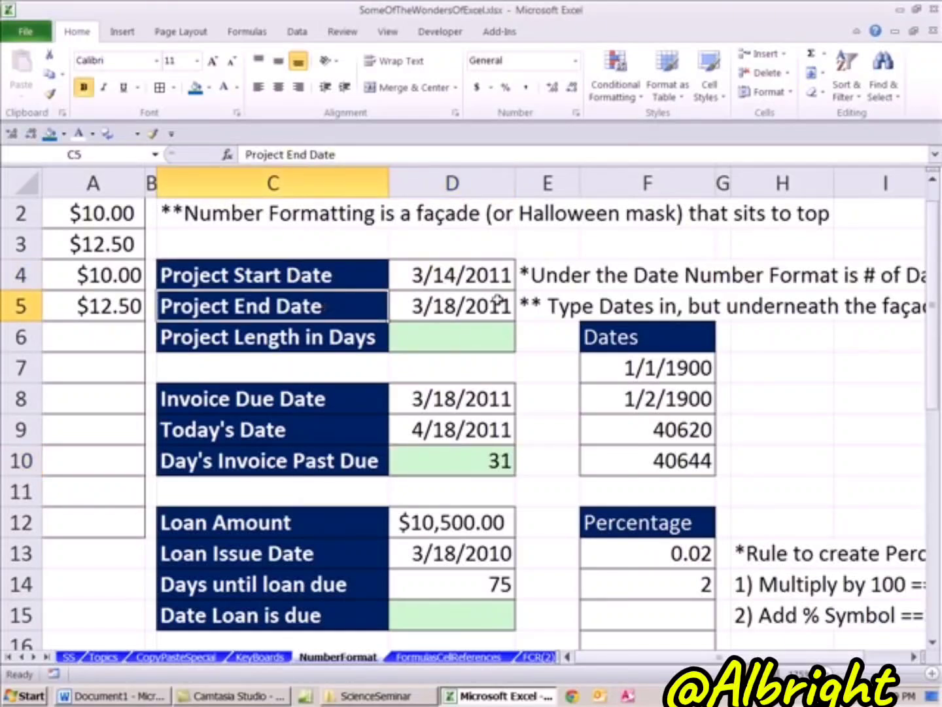
{"action": "left_click", "coordinate": [455, 337]}
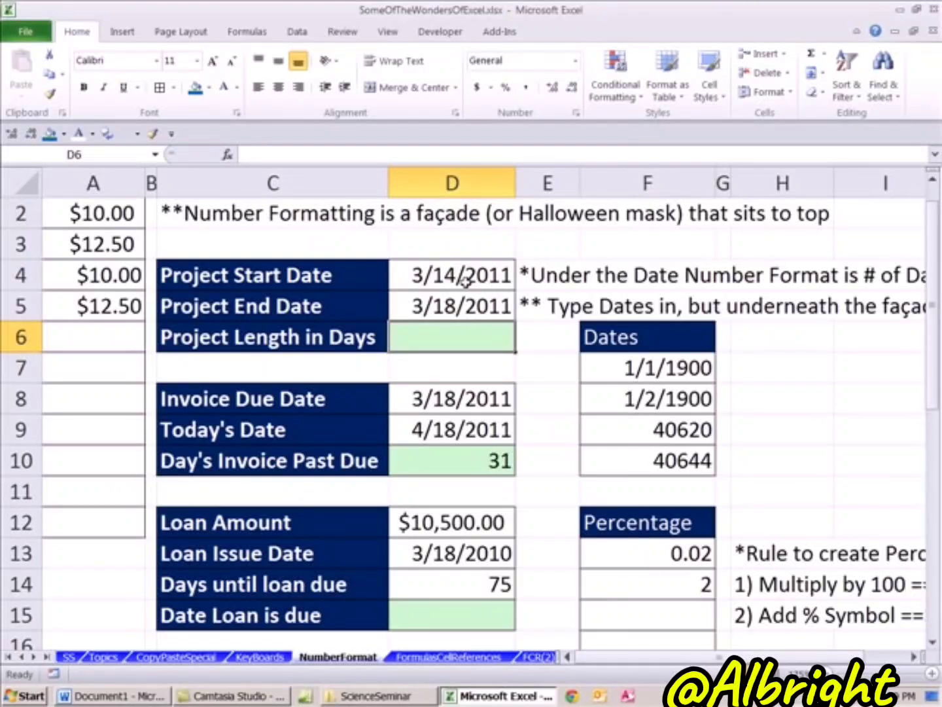
{"action": "type", "text": "="}
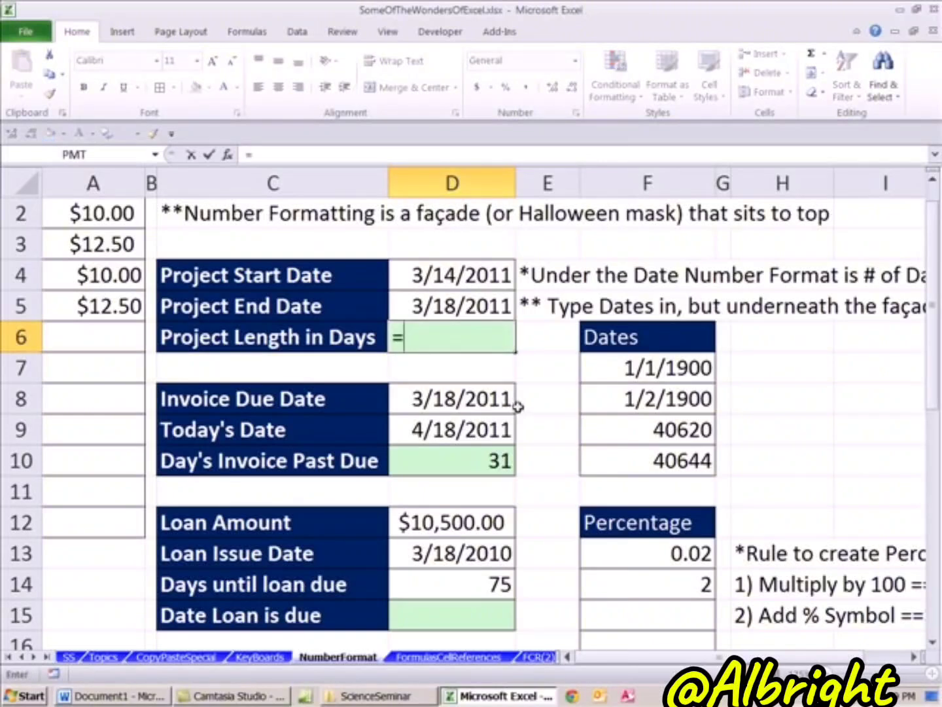
{"action": "left_click", "coordinate": [462, 304]}
{"action": "type", "text": "-"}
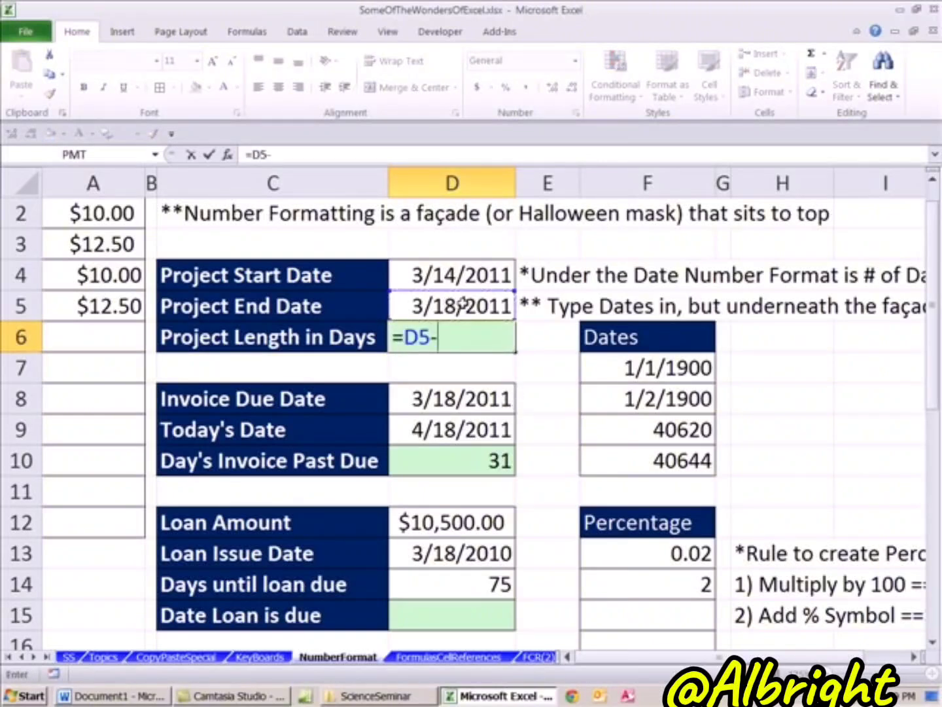
{"action": "left_click", "coordinate": [463, 274]}
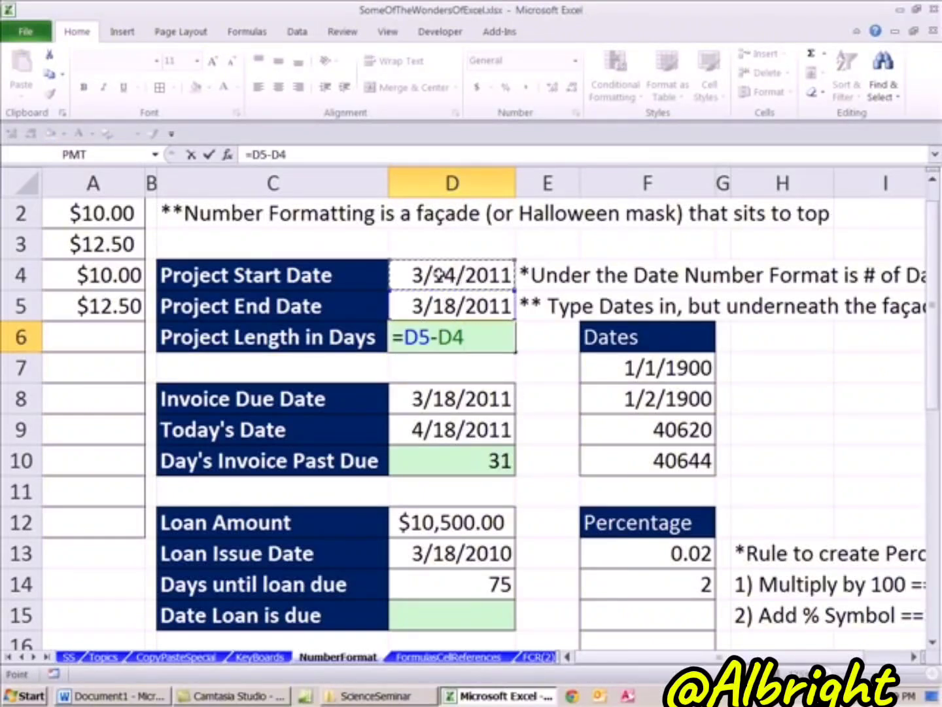
{"action": "type", "text": "+1"}
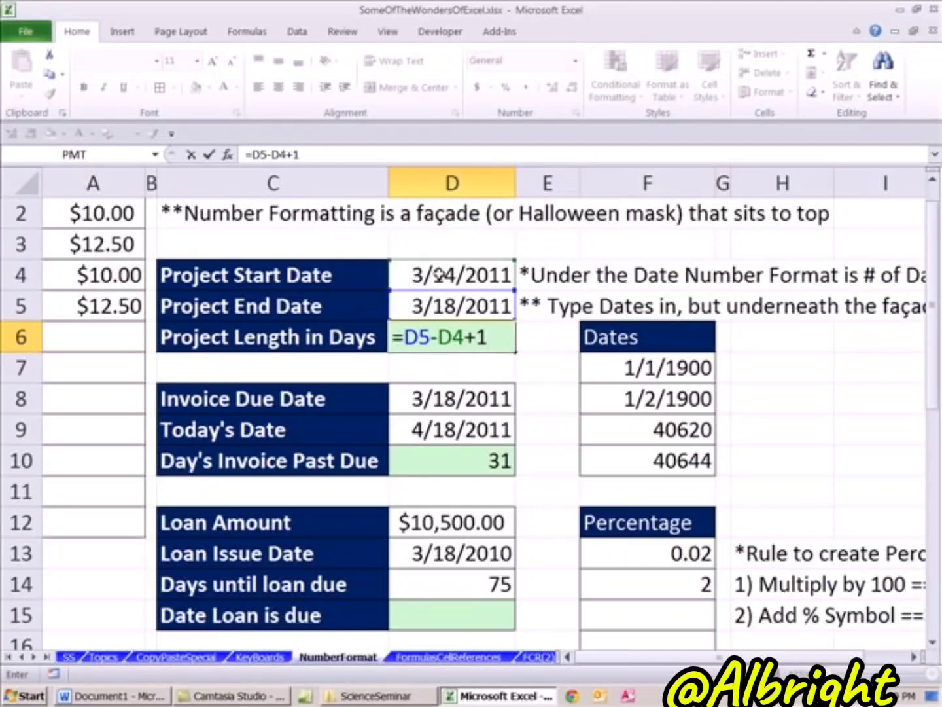
{"action": "key", "text": "Return"}
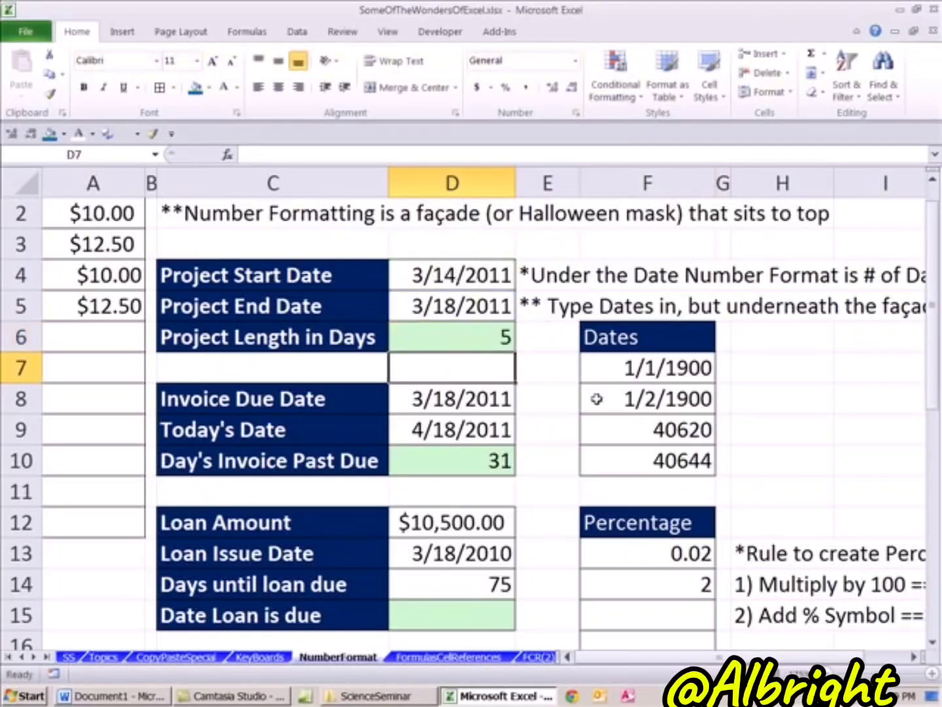
- Calculate the Date Loan is due in D15 with the formula =D13+D14
{"action": "scroll", "coordinate": [594, 419], "scroll_direction": "down", "scroll_amount": 2}
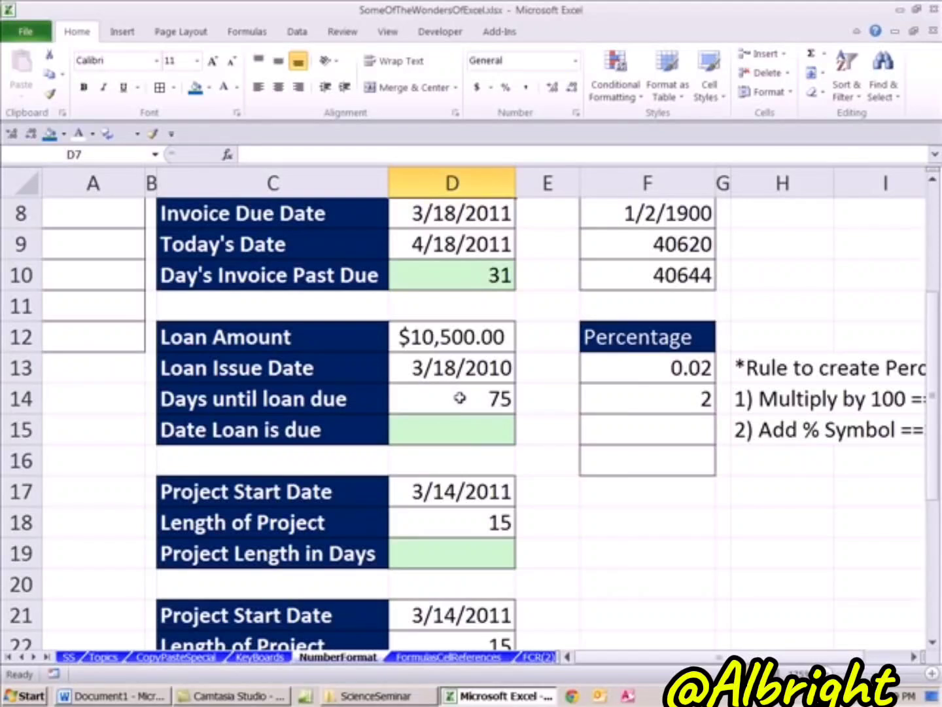
{"action": "left_click", "coordinate": [469, 430]}
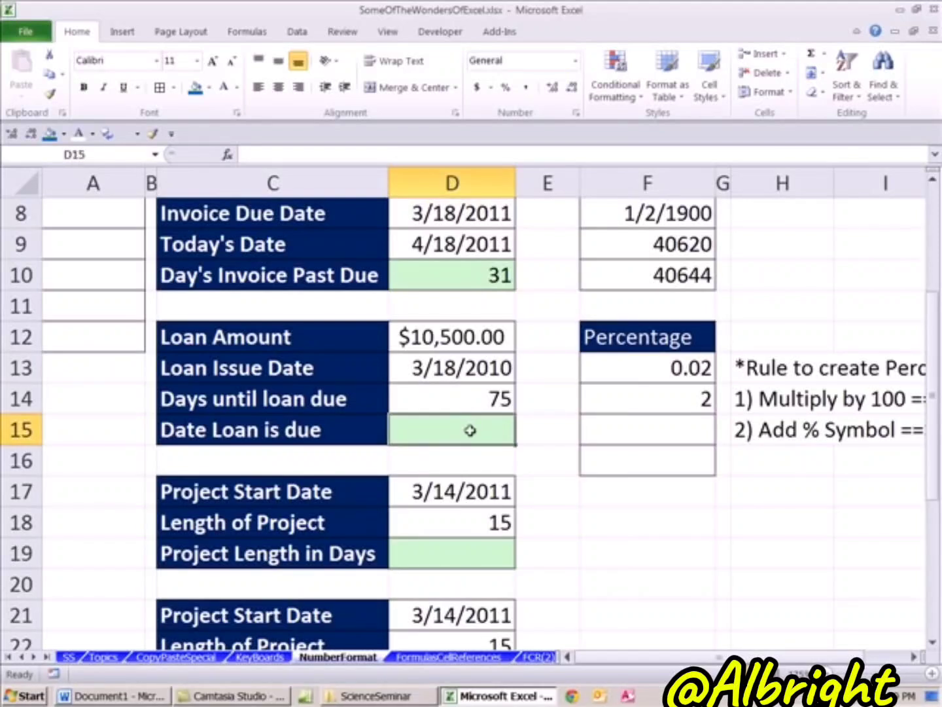
{"action": "type", "text": "="}
{"action": "left_click", "coordinate": [458, 368]}
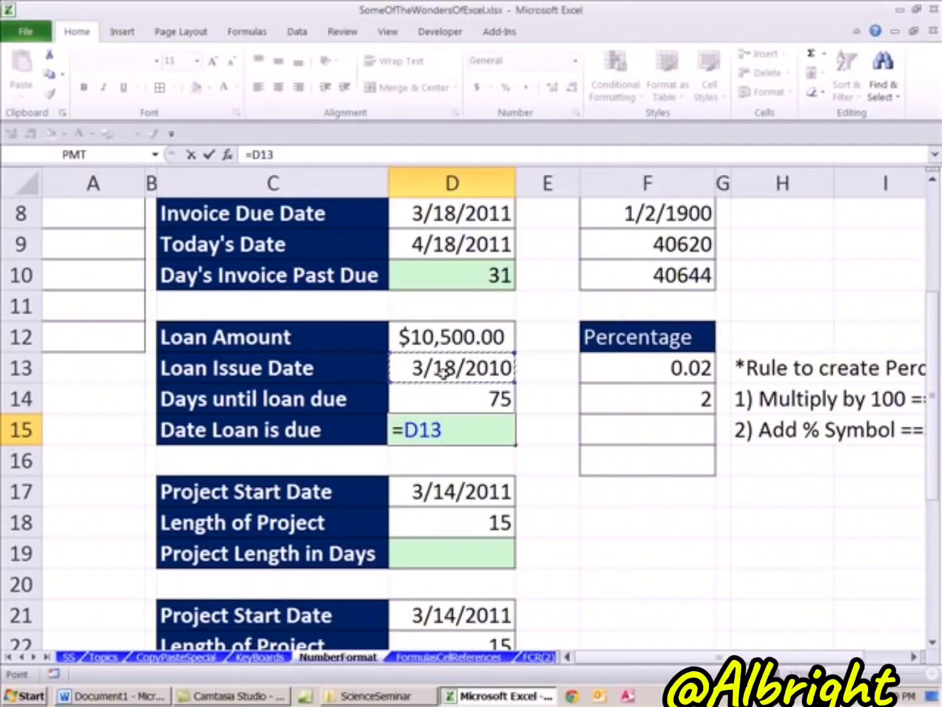
{"action": "type", "text": "+"}
{"action": "left_click", "coordinate": [457, 398]}
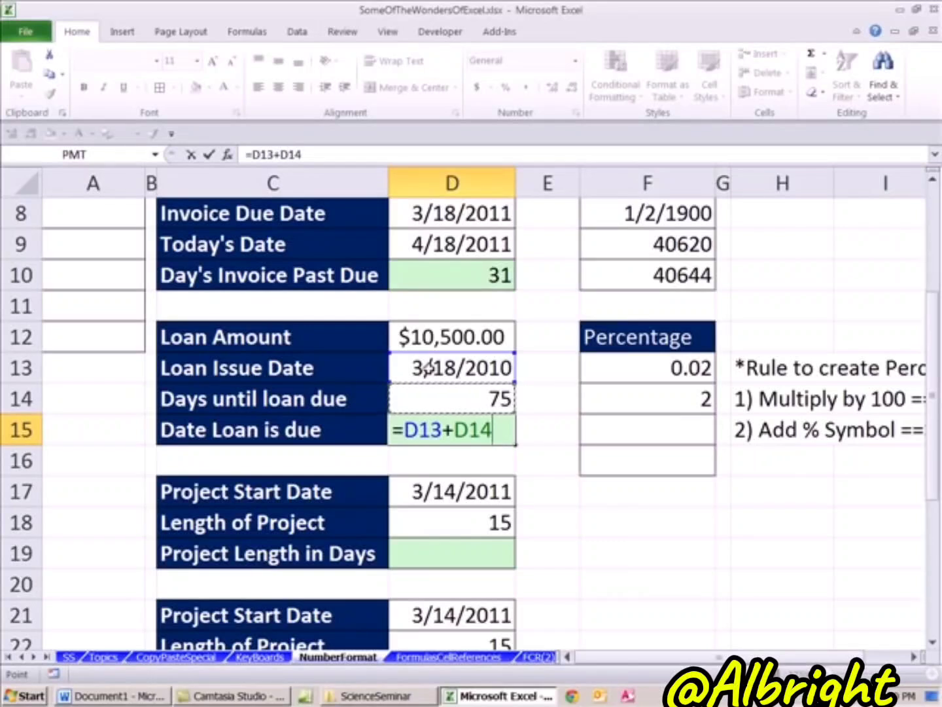
{"action": "key", "text": "ctrl+Return"}
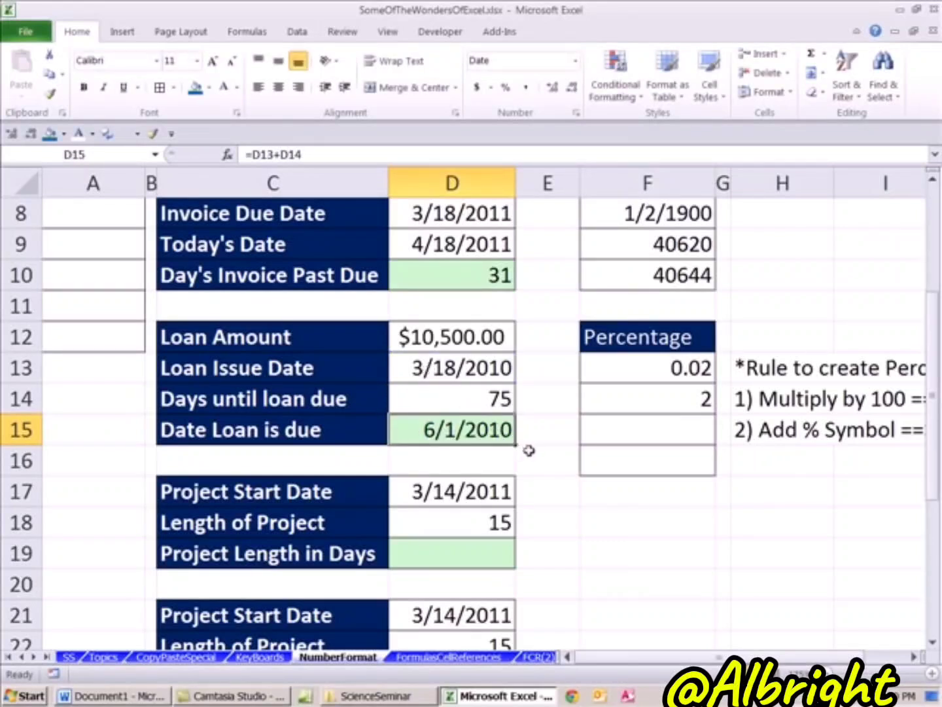
- Widen column C until the full Length of Project (Days) and Length of Project (Workdays) labels fit
{"action": "scroll", "coordinate": [530, 450], "scroll_direction": "down", "scroll_amount": 1}
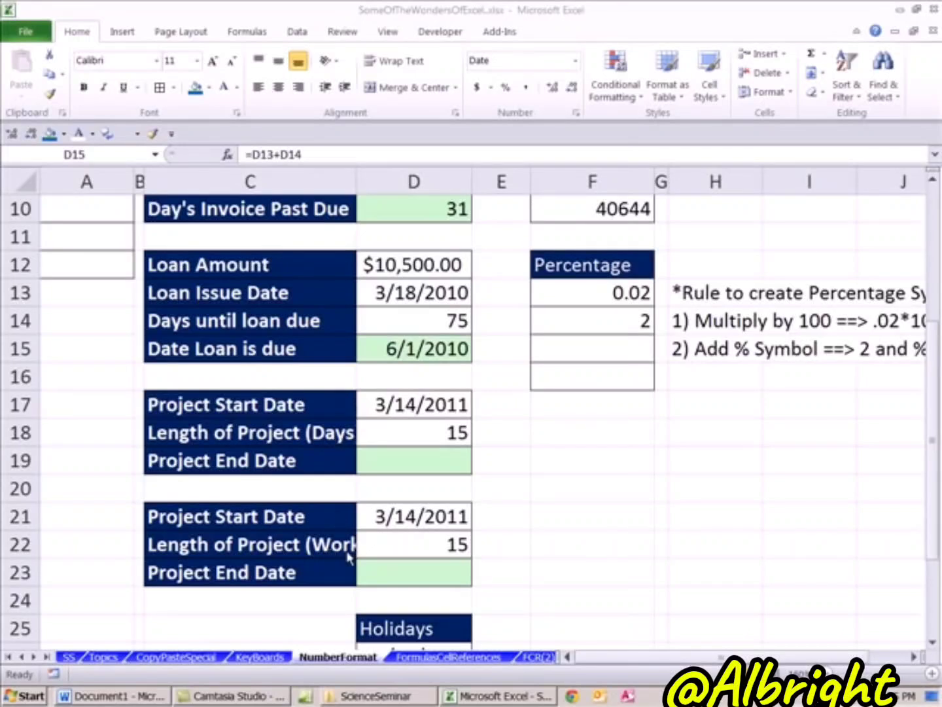
{"action": "left_click", "coordinate": [399, 349]}
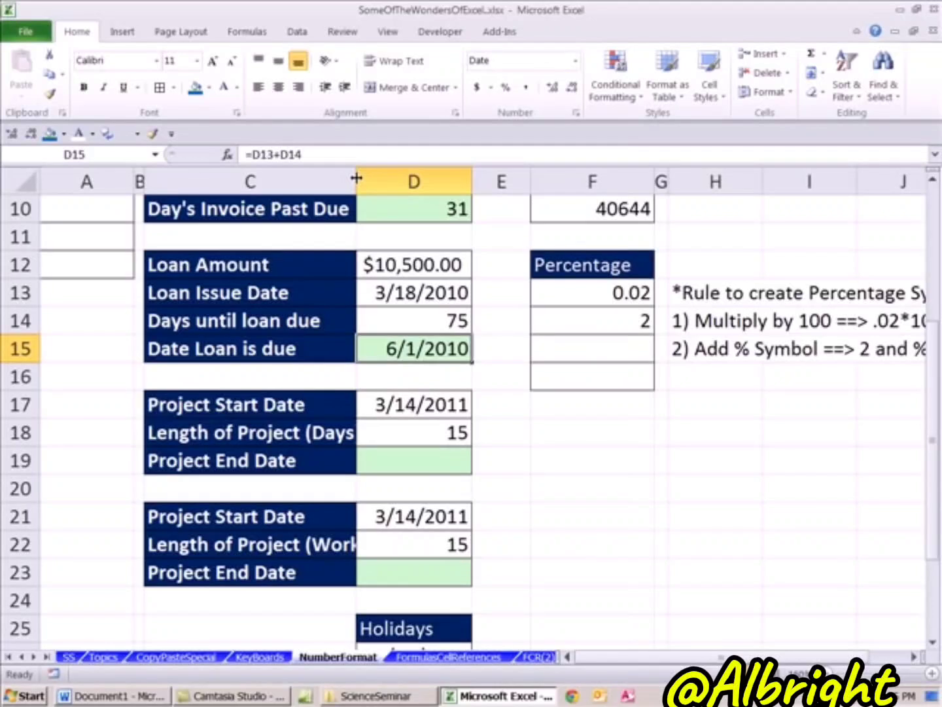
{"action": "left_click_drag", "start_coordinate": [356, 181], "coordinate": [417, 180]}
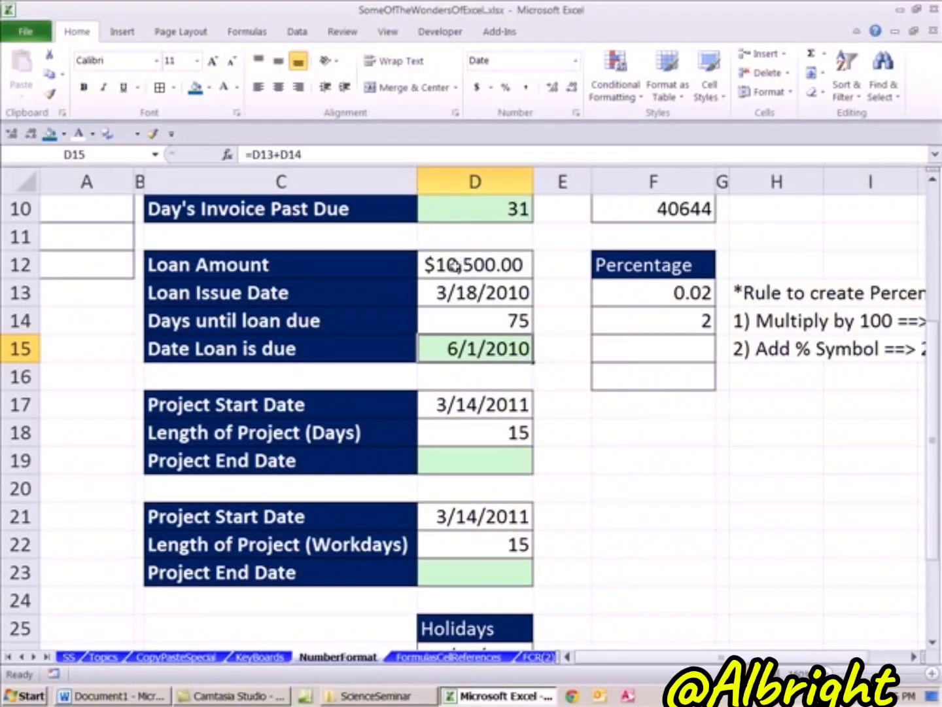
- Calculate the Project End Date in D19 with the formula =D17+D18
{"action": "left_click", "coordinate": [481, 405]}
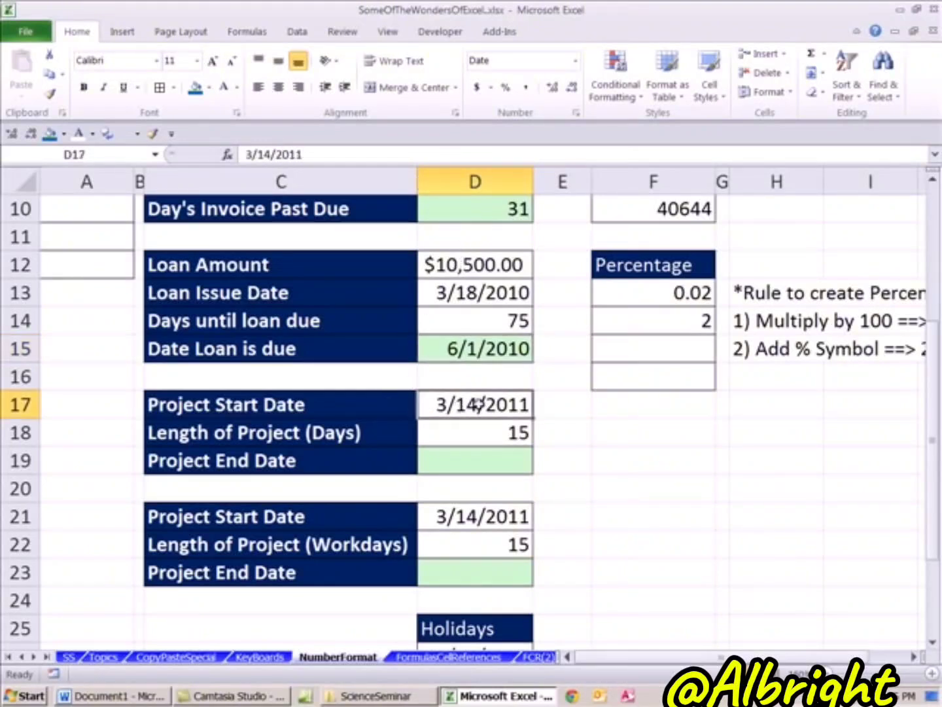
{"action": "left_click", "coordinate": [471, 433]}
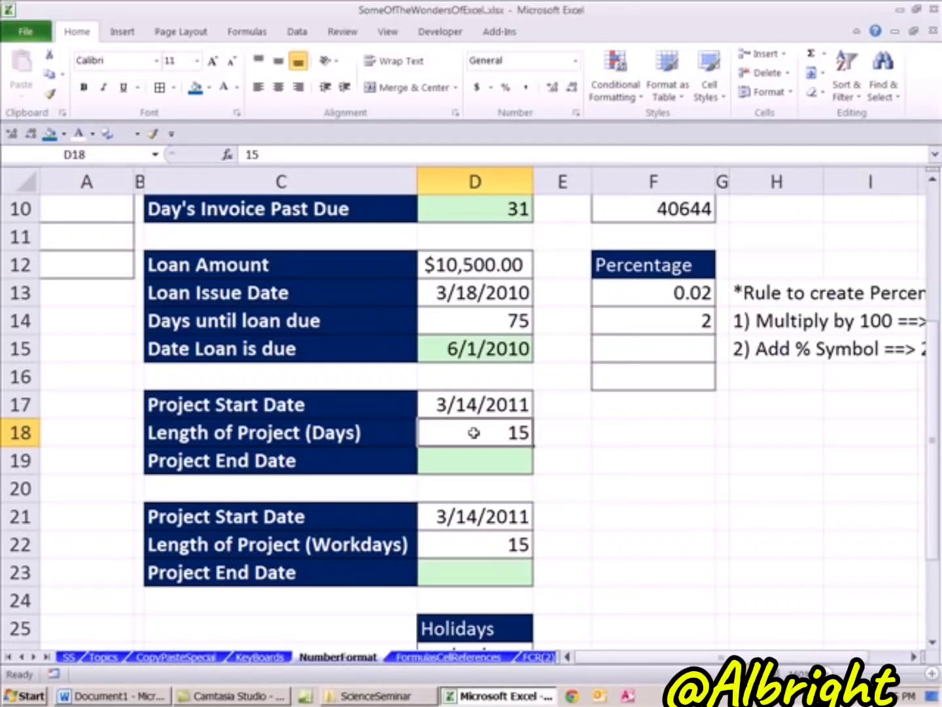
{"action": "left_click", "coordinate": [479, 458]}
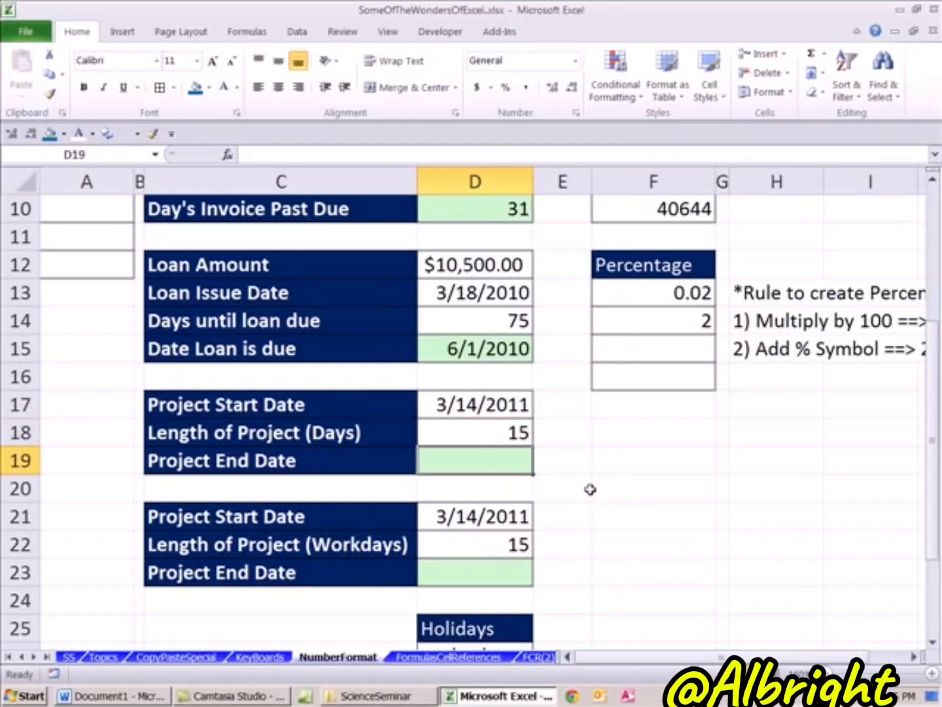
{"action": "type", "text": "="}
{"action": "left_click", "coordinate": [497, 404]}
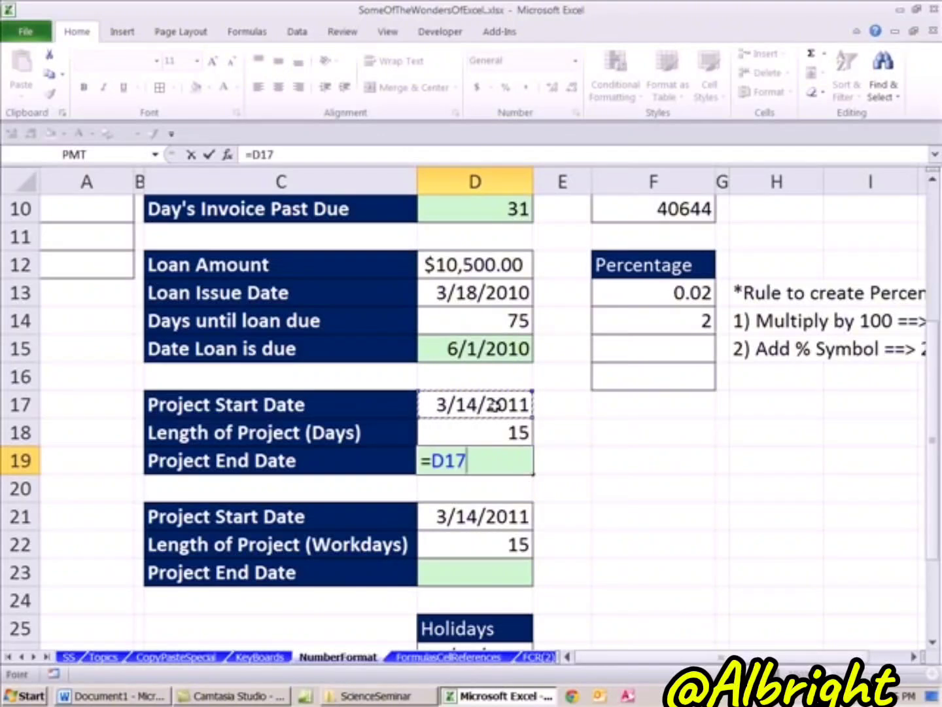
{"action": "type", "text": "+"}
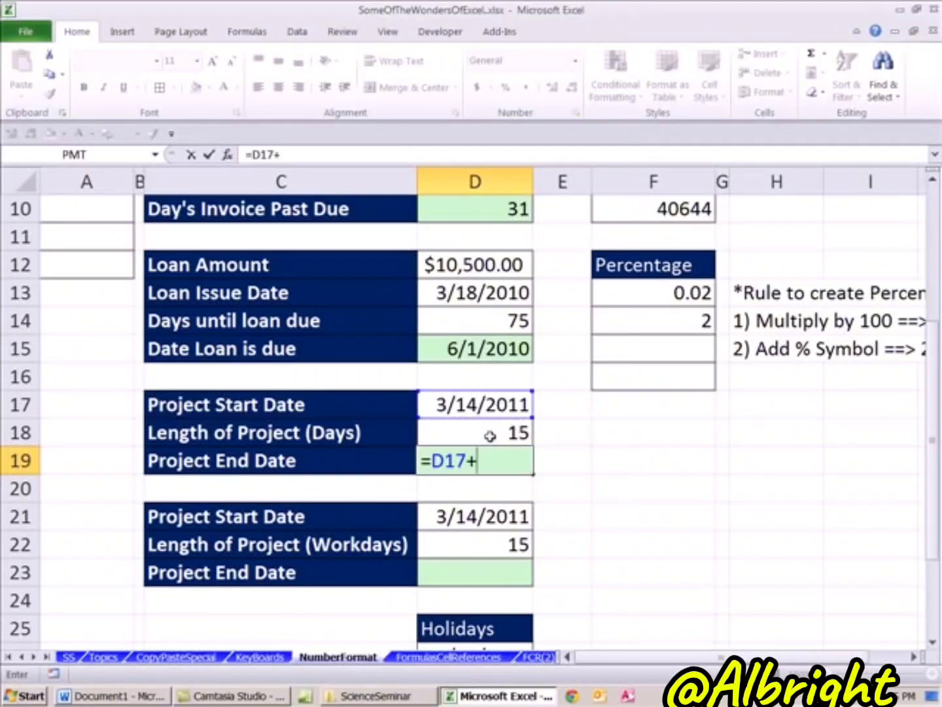
{"action": "left_click", "coordinate": [490, 435]}
{"action": "key", "text": "ctrl+Return"}
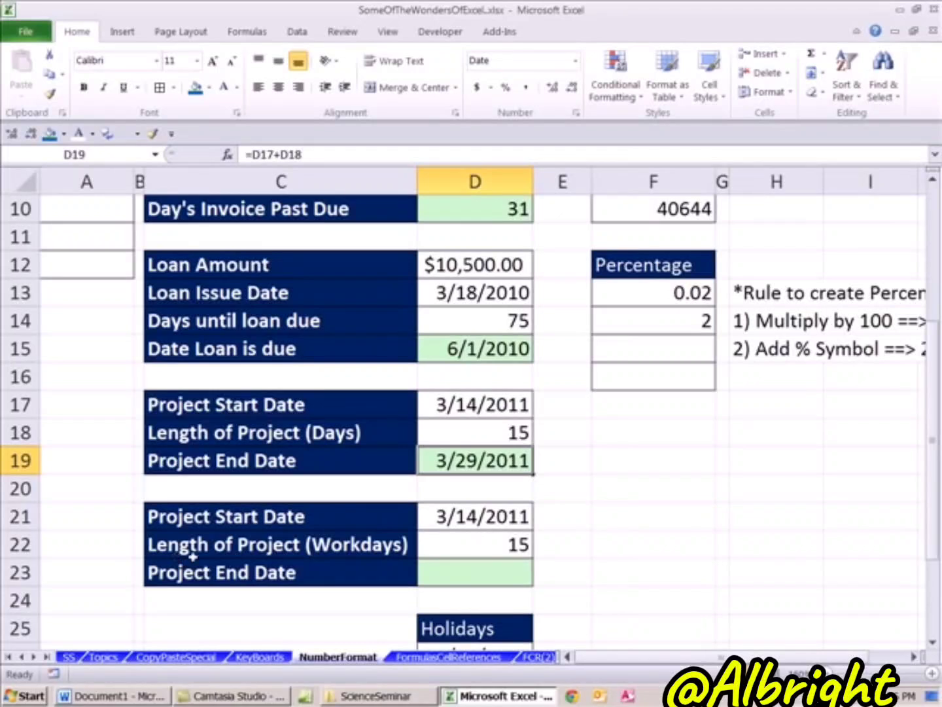
- For the workday-based Project End Date in D23, look through the Date & Time functions and read the NETWORKDAYS and NETWORKDAYS.INTL descriptions
{"action": "left_click", "coordinate": [485, 550]}
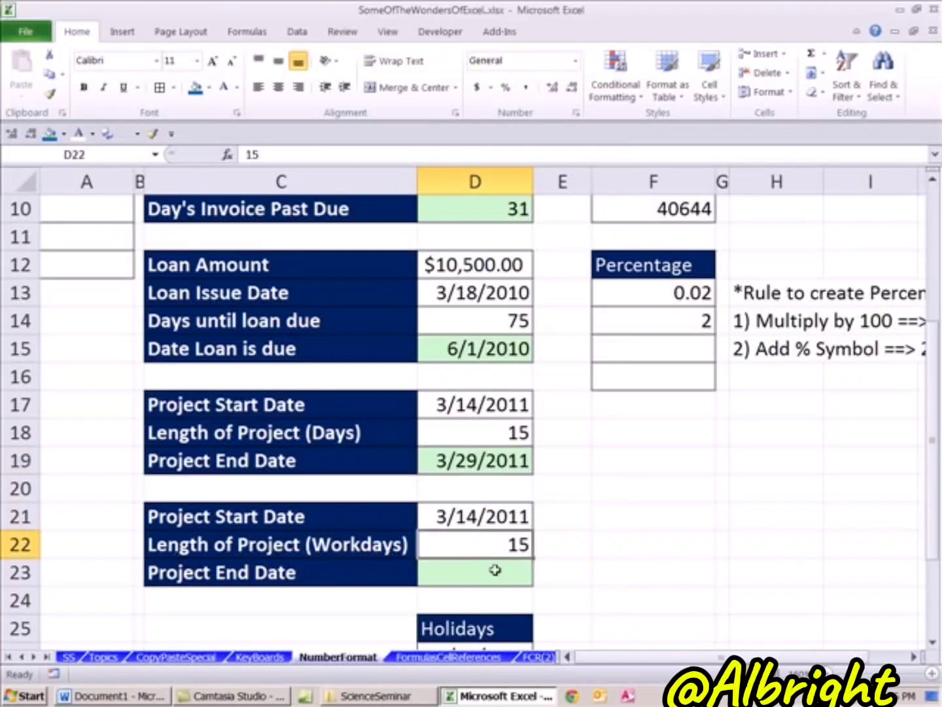
{"action": "left_click", "coordinate": [496, 570]}
{"action": "scroll", "coordinate": [540, 549], "scroll_direction": "down", "scroll_amount": 1}
{"action": "scroll", "coordinate": [550, 551], "scroll_direction": "down", "scroll_amount": 1}
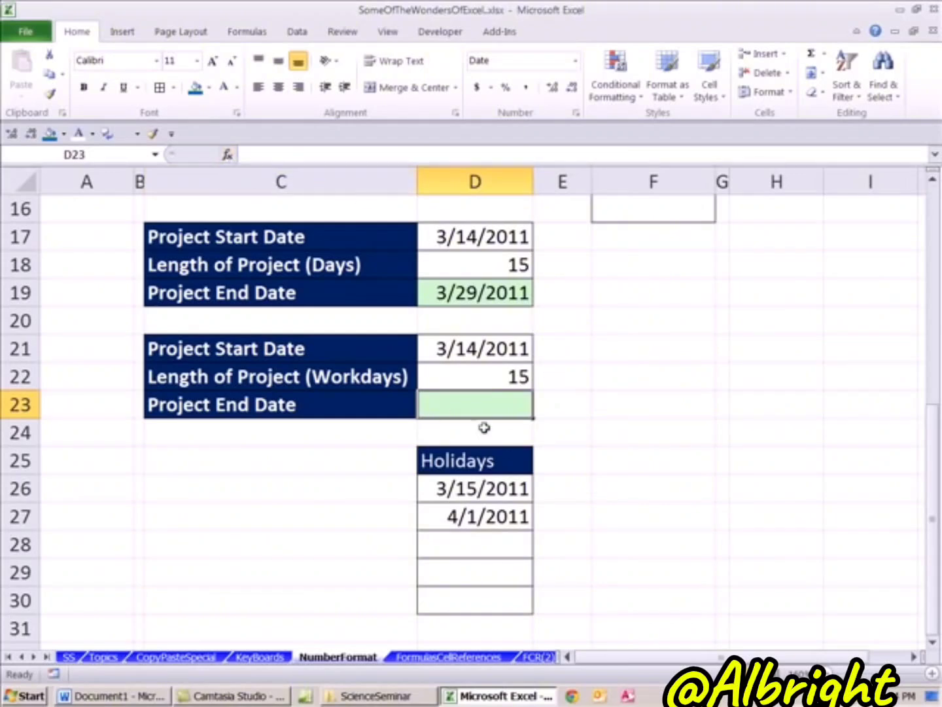
{"action": "left_click", "coordinate": [226, 156]}
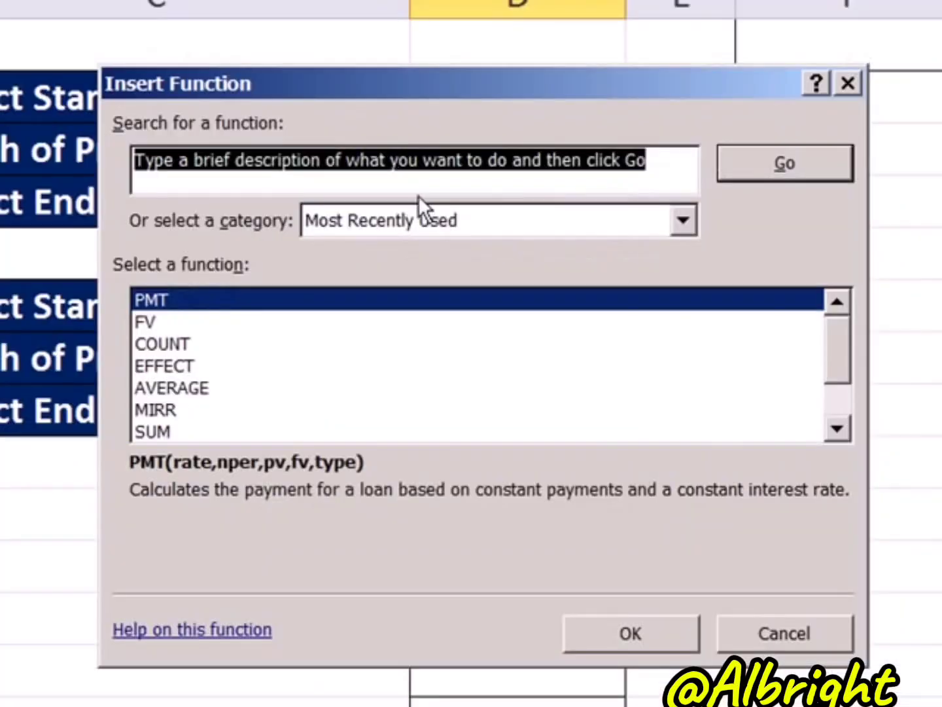
{"action": "left_click", "coordinate": [683, 221]}
{"action": "left_click", "coordinate": [381, 322]}
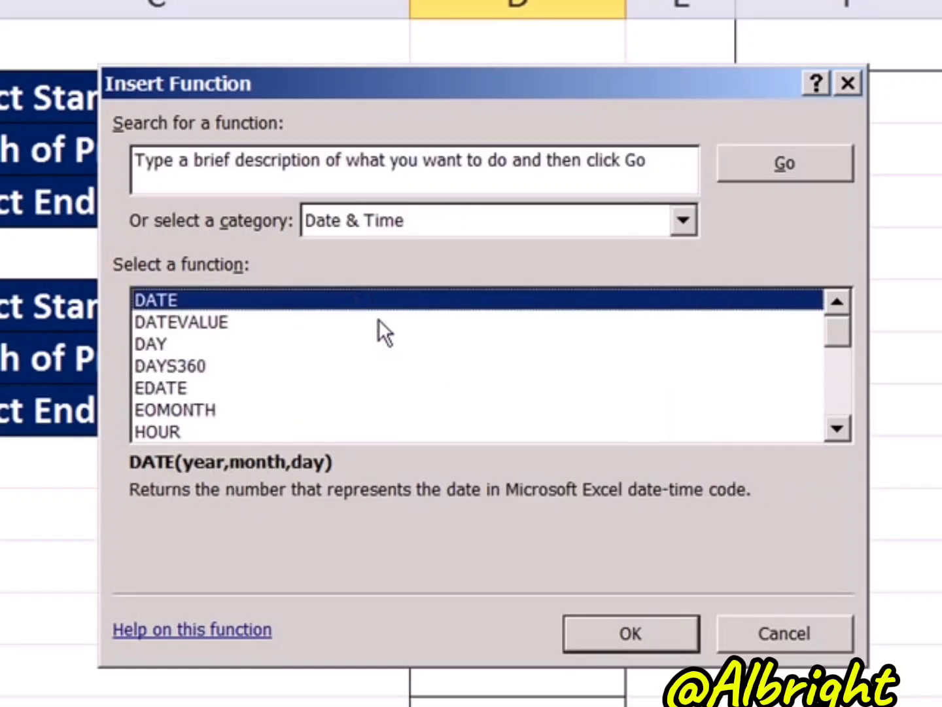
{"action": "left_click", "coordinate": [214, 407]}
{"action": "key", "text": "Down"}
{"action": "key", "text": "Down"}
{"action": "key", "text": "Down"}
{"action": "key", "text": "Down"}
{"action": "key", "text": "Down"}
{"action": "key", "text": "Down"}
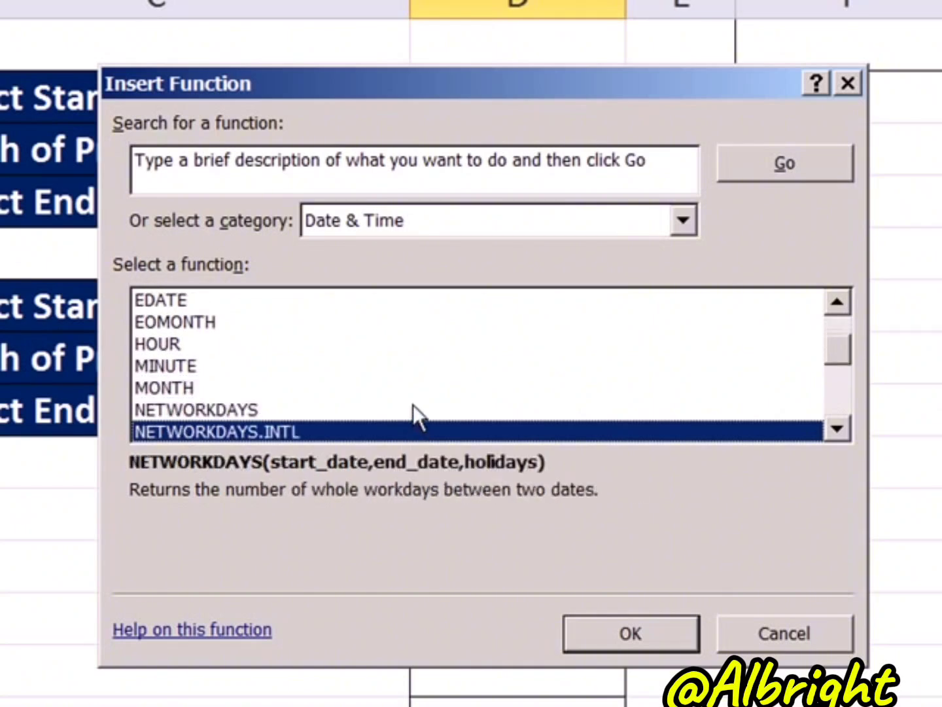
{"action": "key", "text": "Up"}
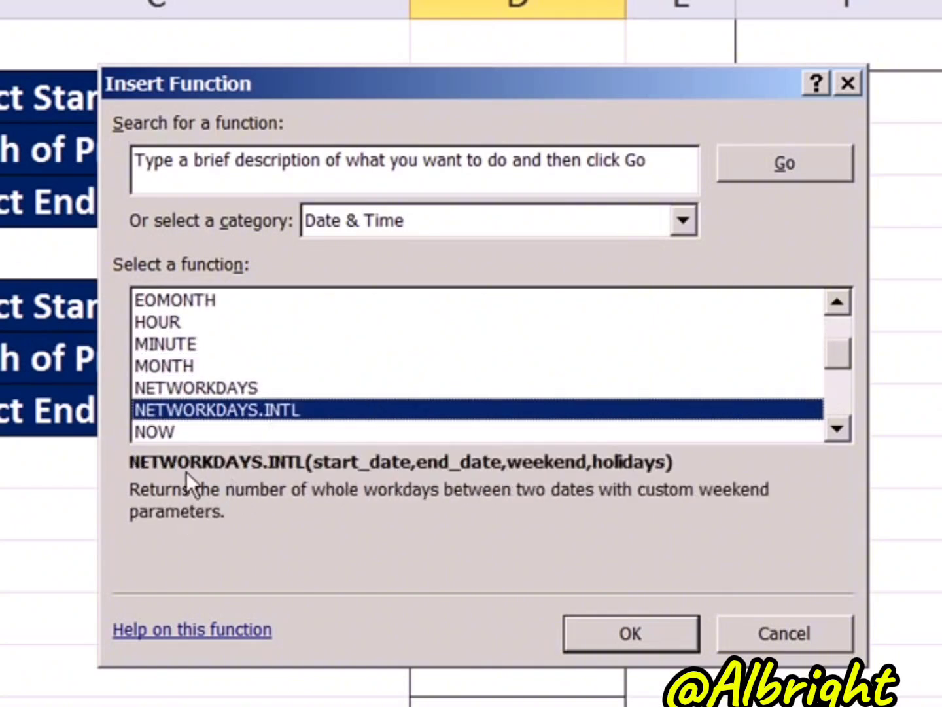
- Read the descriptions of the WORKDAY and WORKDAY.INTL functions, and leave the function list without inserting one
{"action": "key", "text": "Down"}
{"action": "key", "text": "Down"}
{"action": "key", "text": "Down"}
{"action": "key", "text": "Down"}
{"action": "key", "text": "Down"}
{"action": "key", "text": "Down"}
{"action": "key", "text": "Down"}
{"action": "key", "text": "Down"}
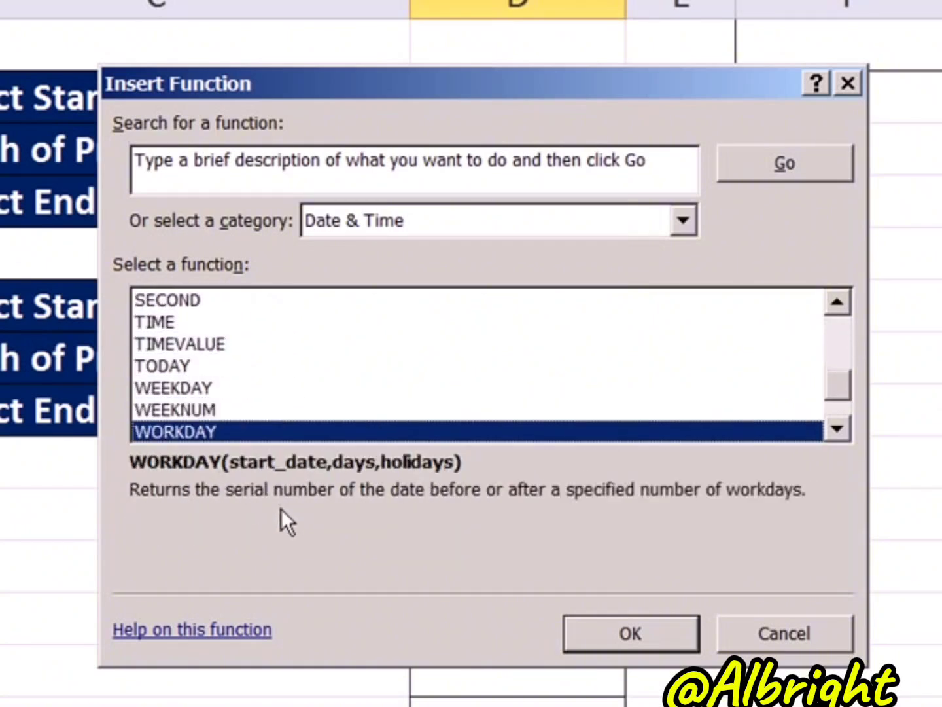
{"action": "key", "text": "Down"}
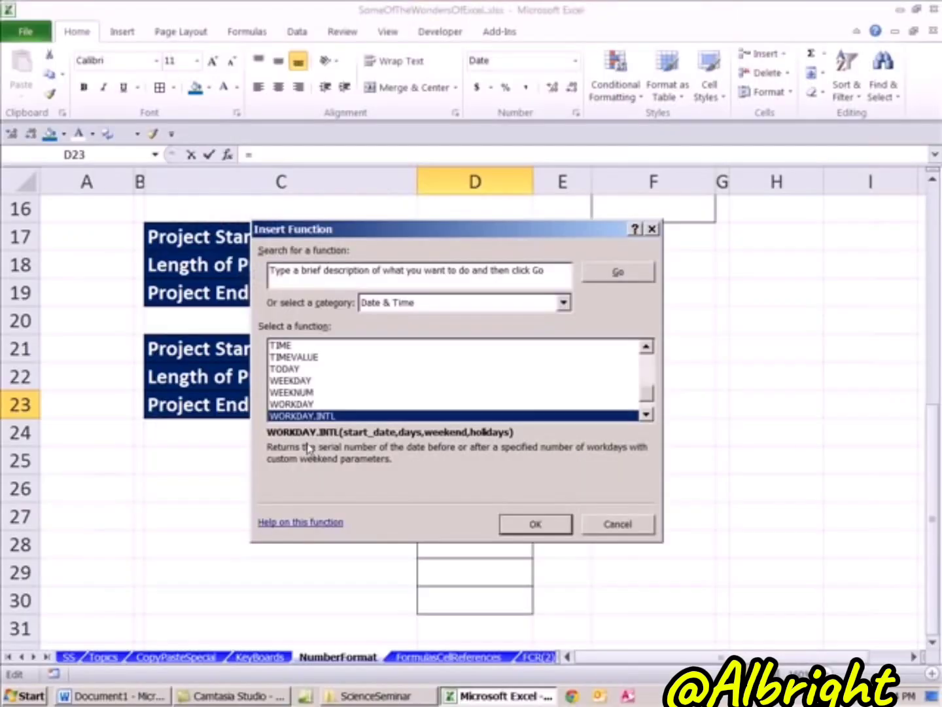
{"action": "key", "text": "Escape"}
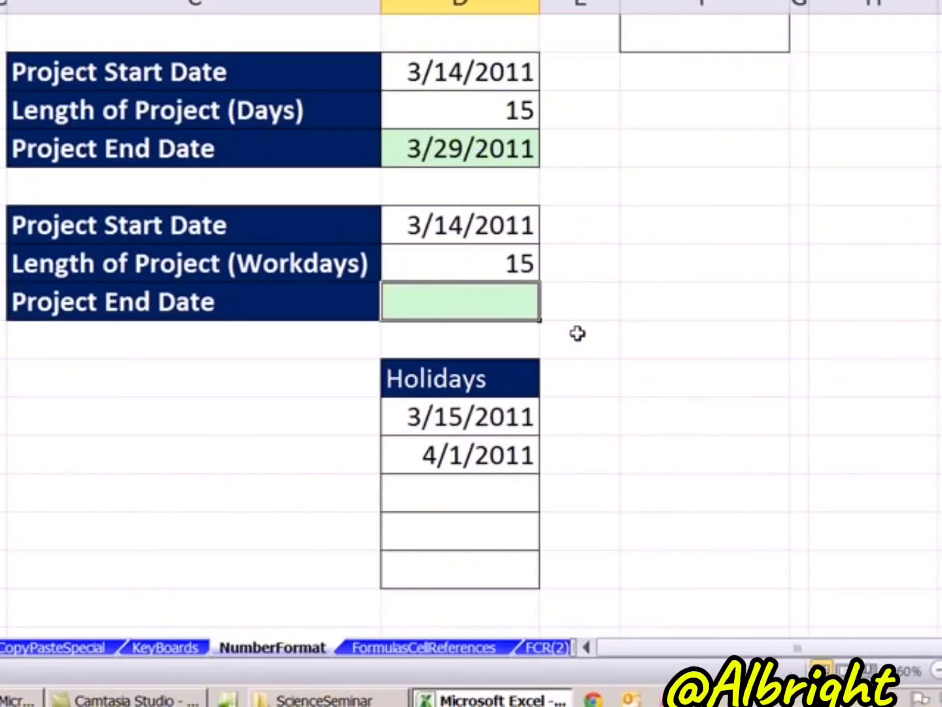
- Start a WORKDAY.INTL formula in D23 with D21 as the start date and D22 as the number of days
{"action": "type", "text": "="}
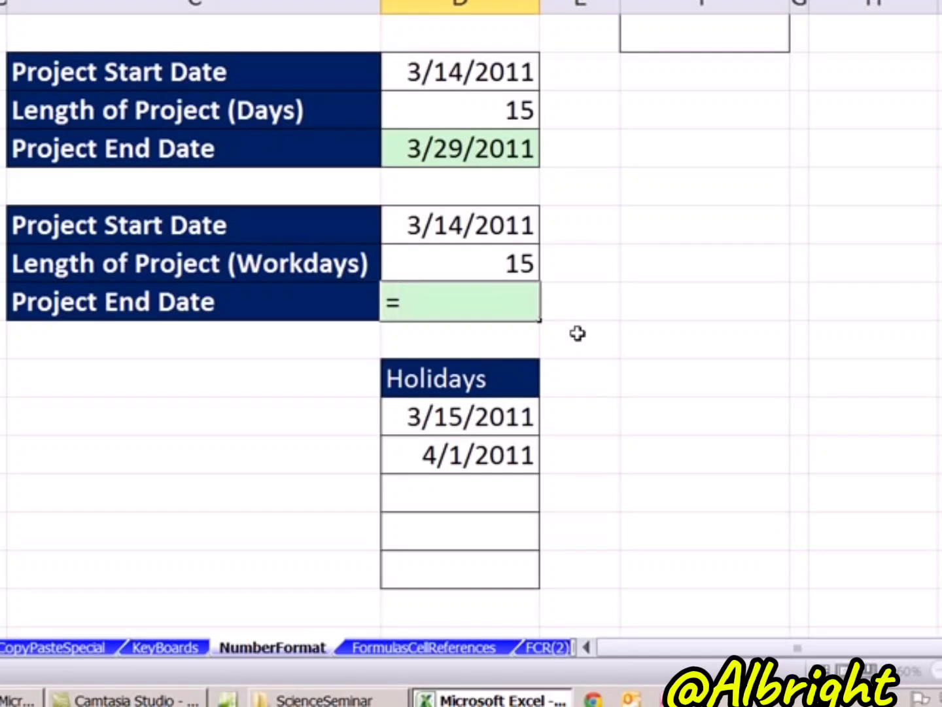
{"action": "type", "text": "work"}
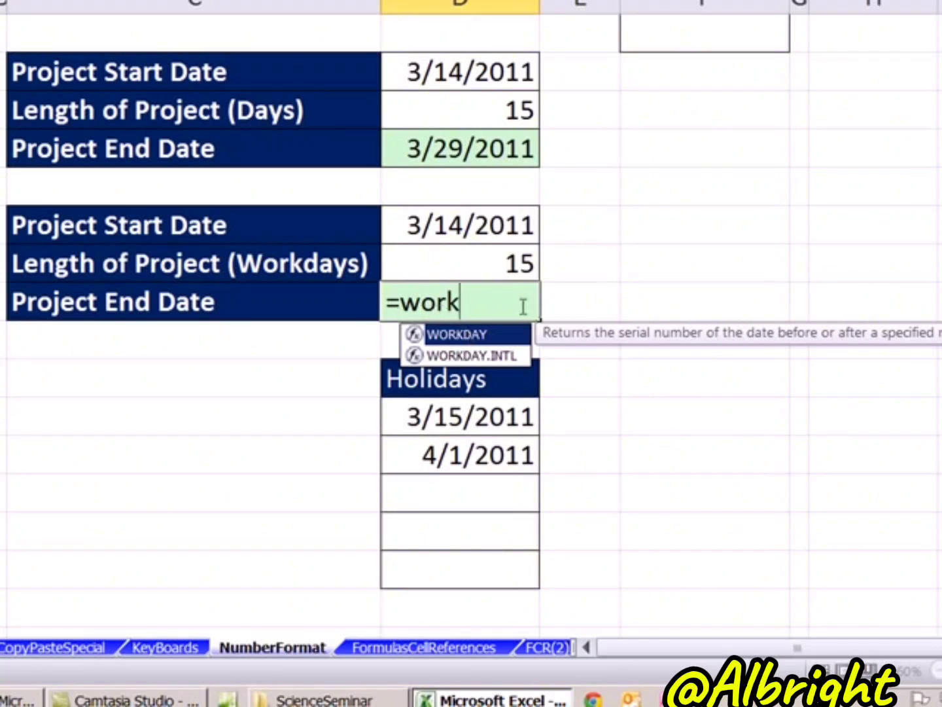
{"action": "double_click", "coordinate": [459, 357]}
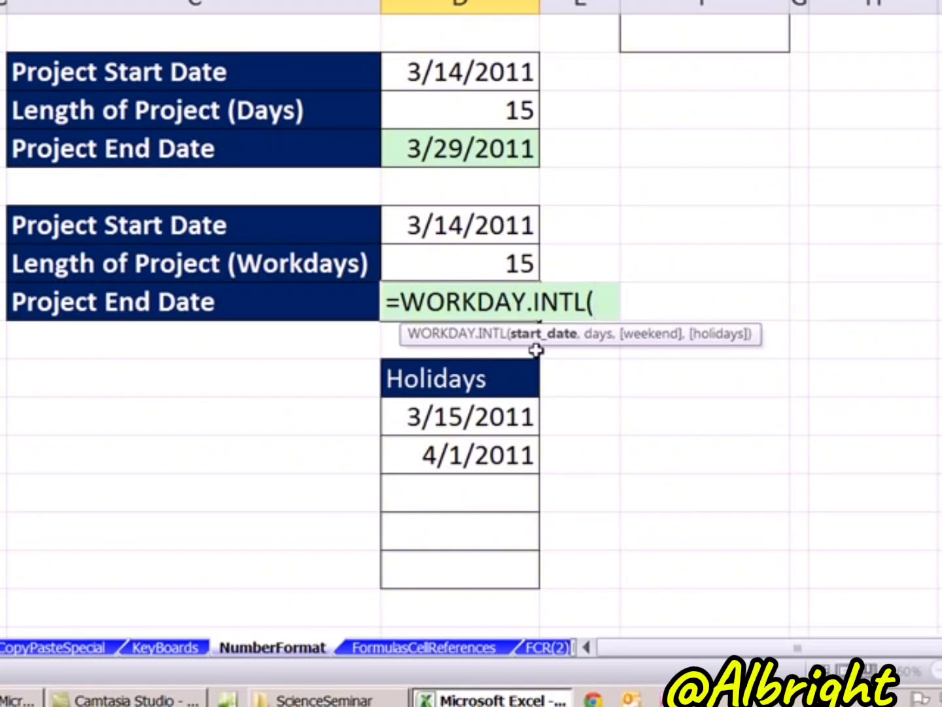
{"action": "left_click", "coordinate": [468, 224]}
{"action": "type", "text": ","}
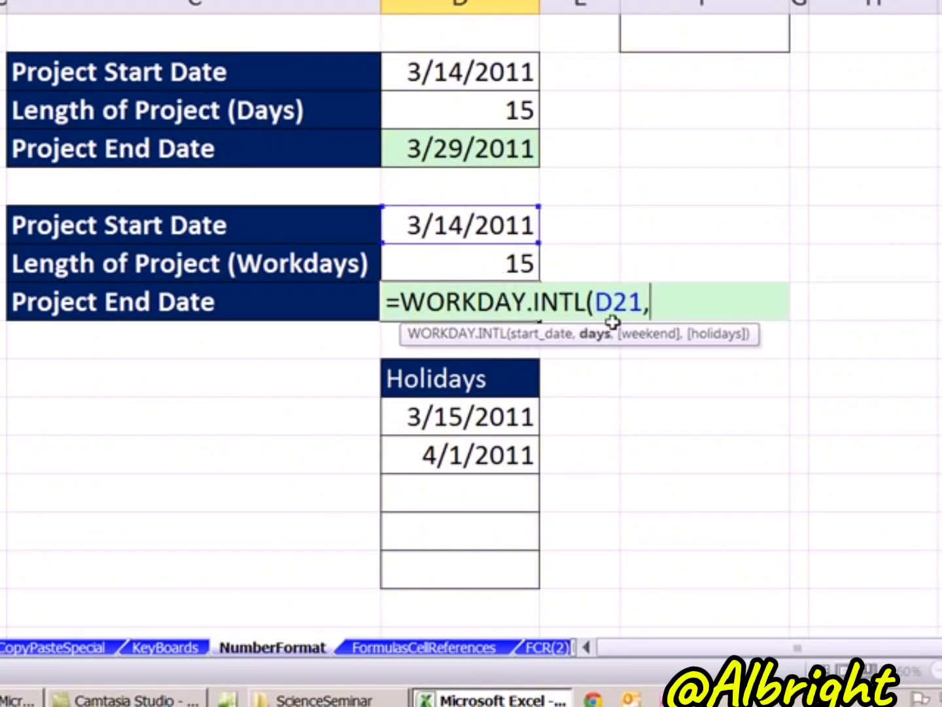
{"action": "left_click", "coordinate": [468, 263]}
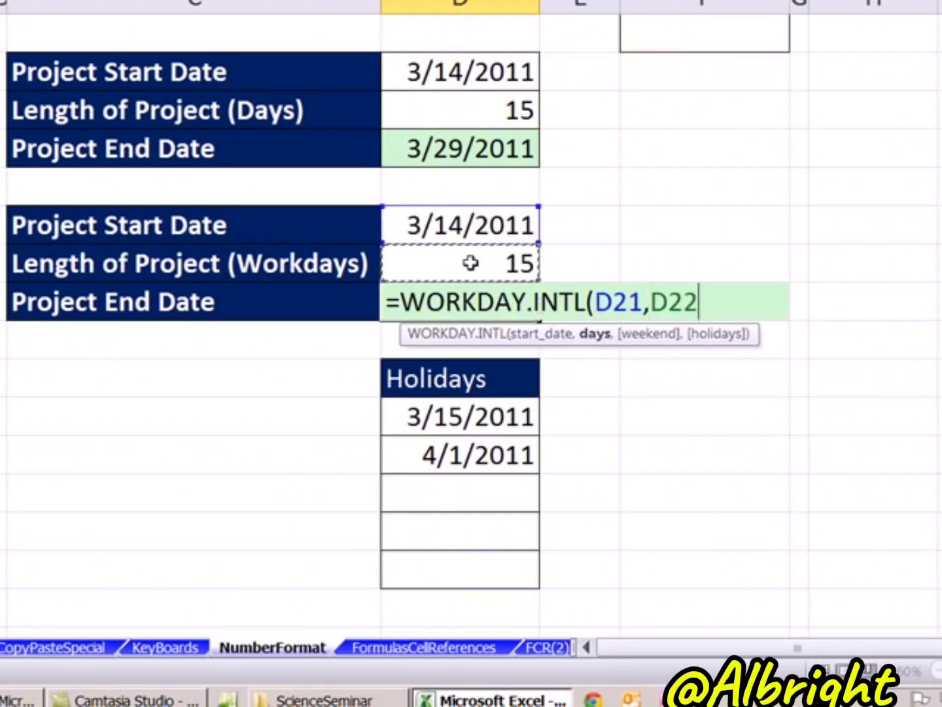
{"action": "type", "text": ","}
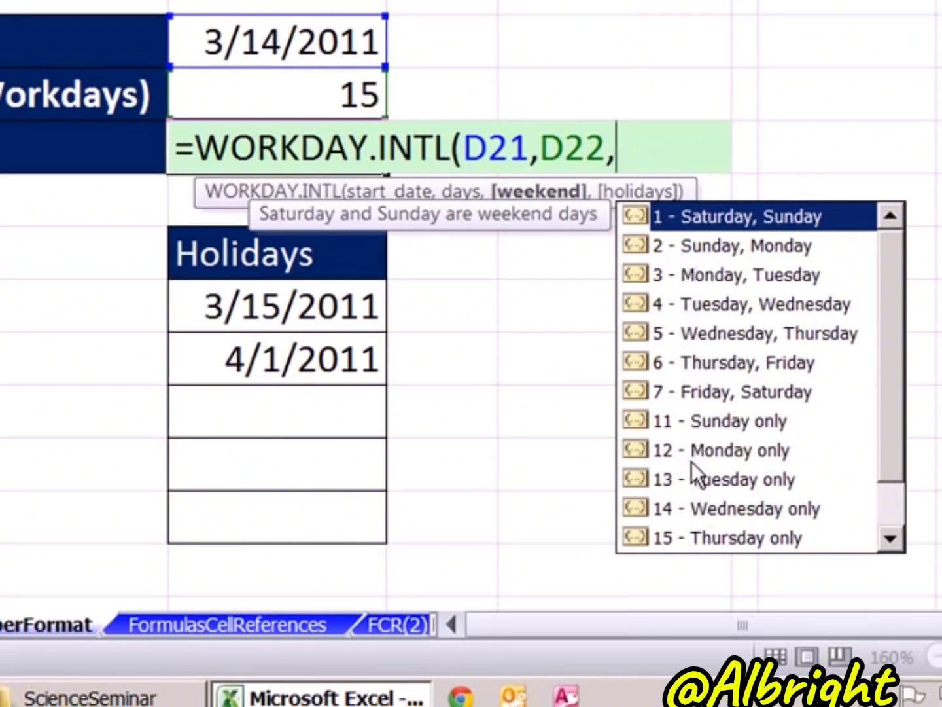
- Complete the D23 formula with weekend option 11 (Sunday only) and D26:D30 as the holidays
{"action": "left_click", "coordinate": [726, 425]}
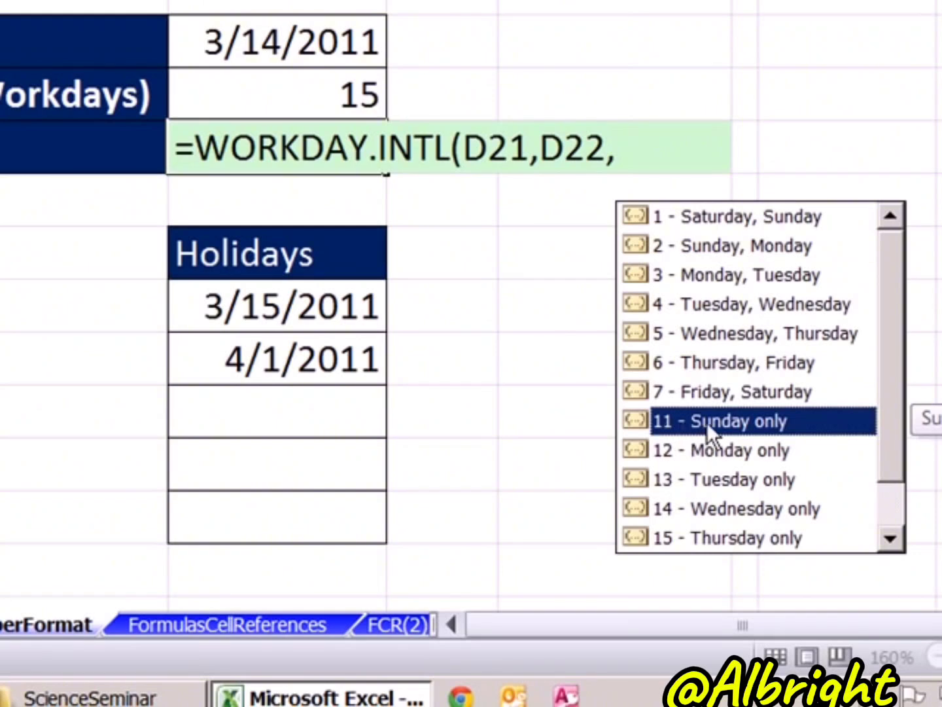
{"action": "double_click", "coordinate": [791, 419]}
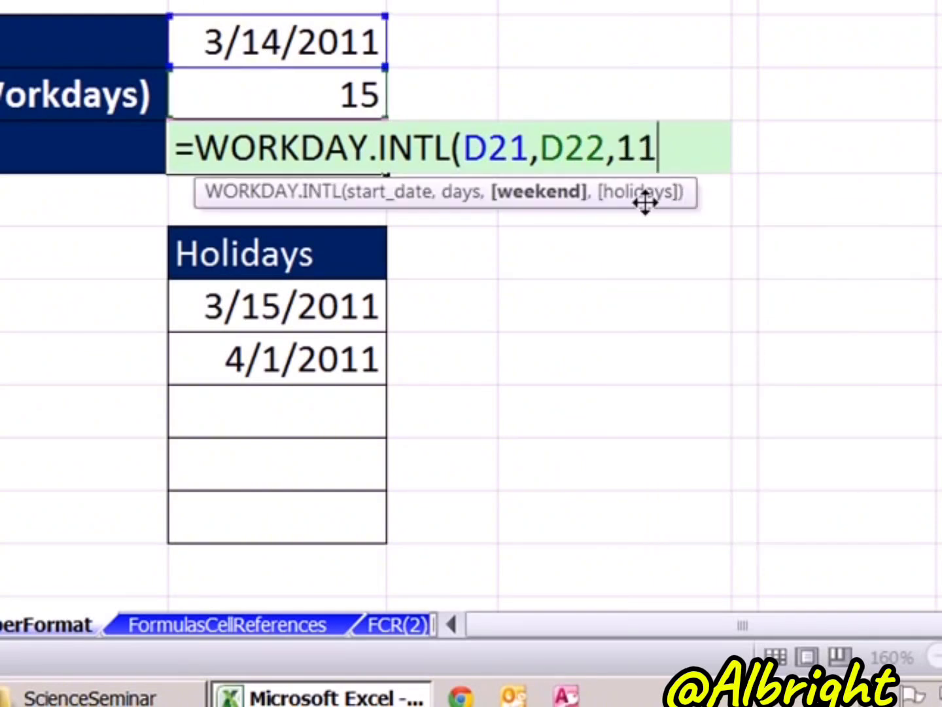
{"action": "type", "text": ","}
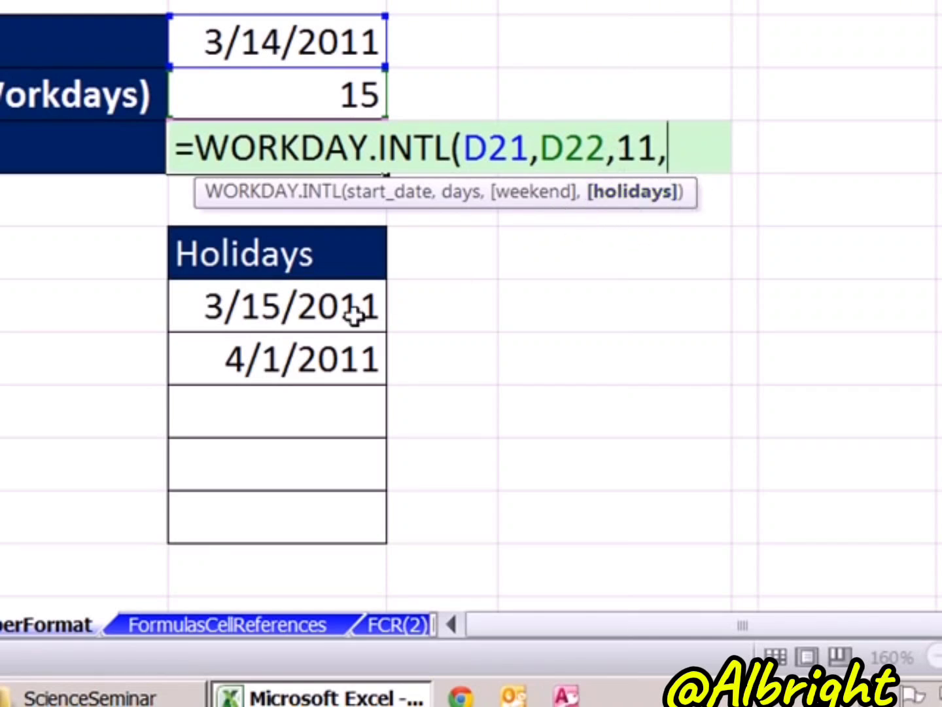
{"action": "left_click_drag", "start_coordinate": [280, 302], "coordinate": [277, 518]}
{"action": "type", "text": ")"}
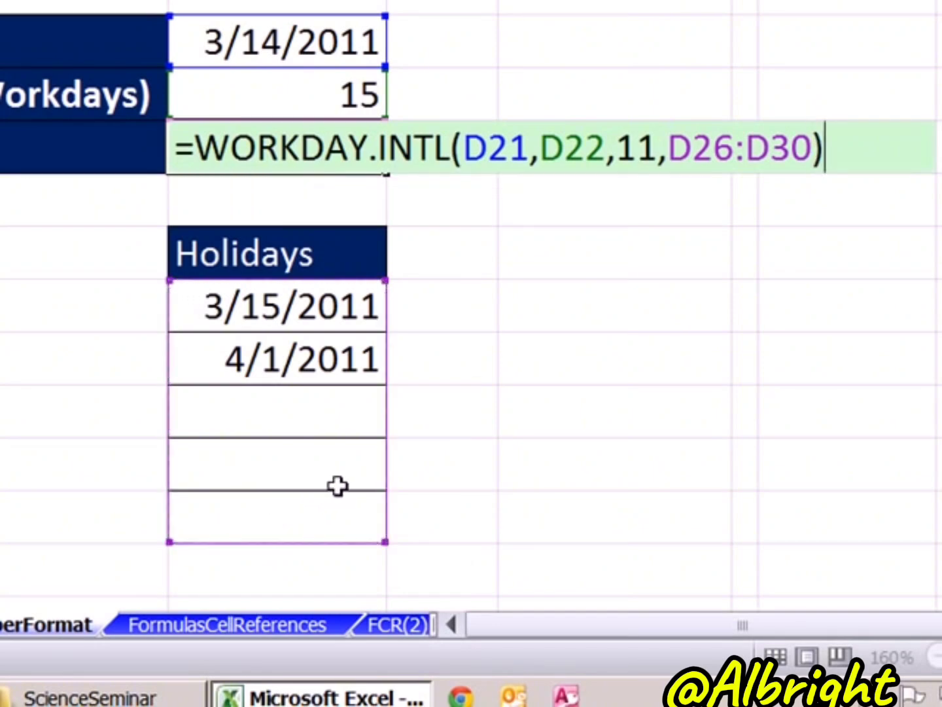
{"action": "key", "text": "Return"}
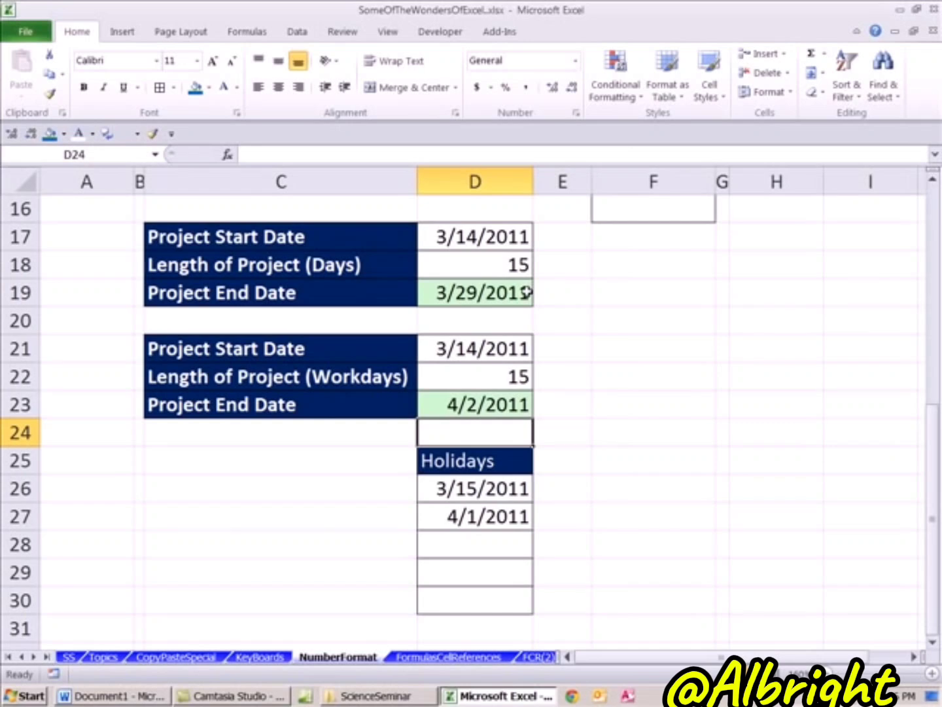
- Check the workday project's start date in D21 against the end date in D23, and review the unformatted date numbers in F9:F10
{"action": "left_click", "coordinate": [500, 347]}
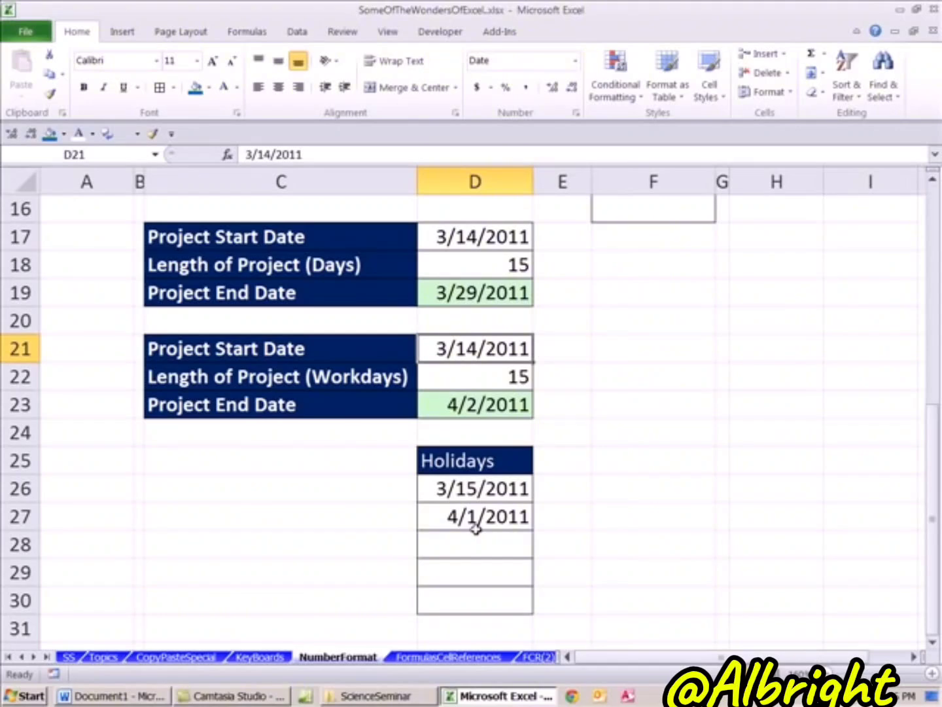
{"action": "left_click", "coordinate": [465, 406]}
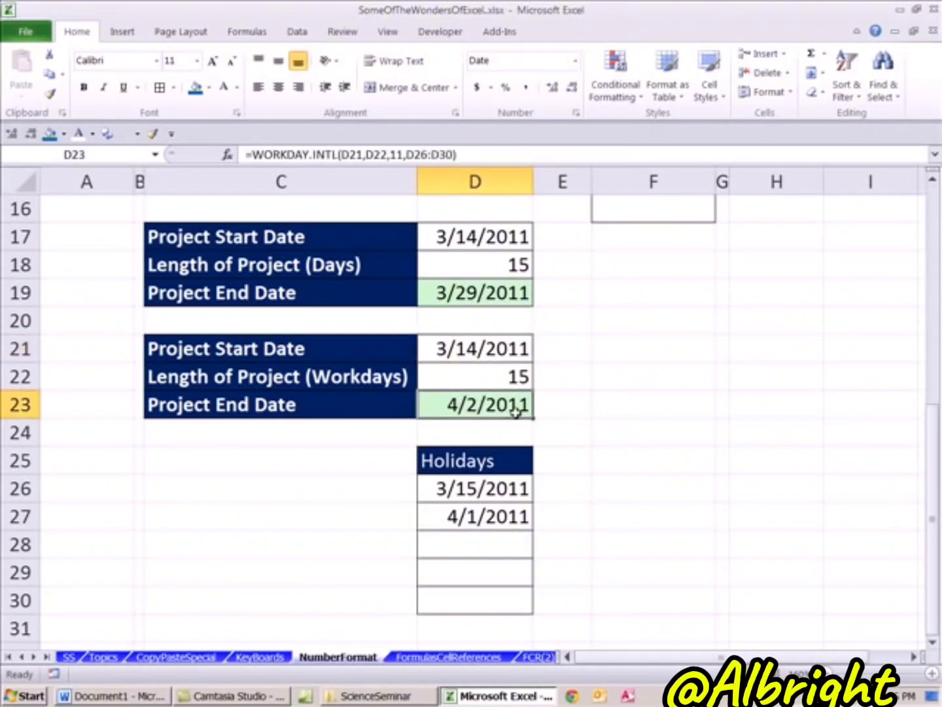
{"action": "scroll", "coordinate": [515, 411], "scroll_direction": "up", "scroll_amount": 5}
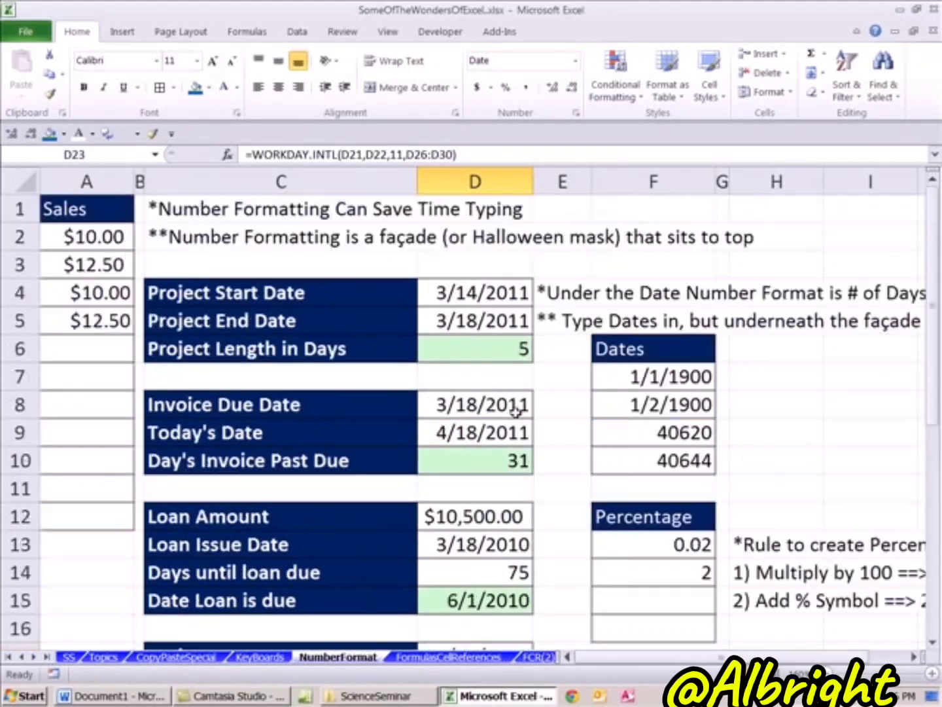
{"action": "left_click_drag", "start_coordinate": [668, 431], "coordinate": [669, 458]}
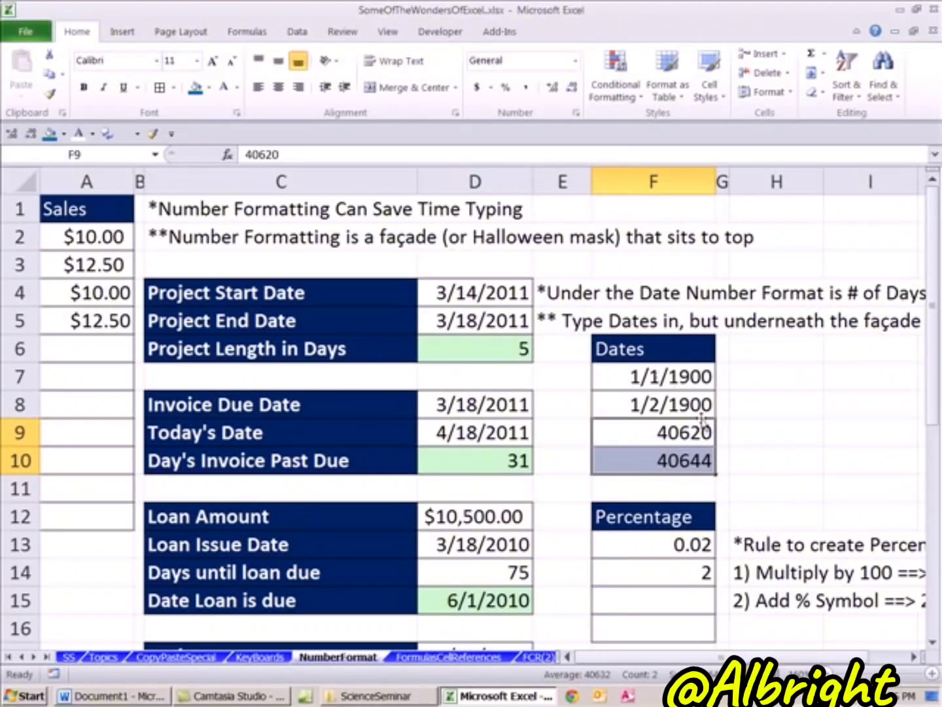
- Format the Percentage column's cells F13:F16 with the Percentage number format
{"action": "left_click", "coordinate": [914, 656]}
{"action": "left_click", "coordinate": [915, 656]}
{"action": "left_click", "coordinate": [914, 657]}
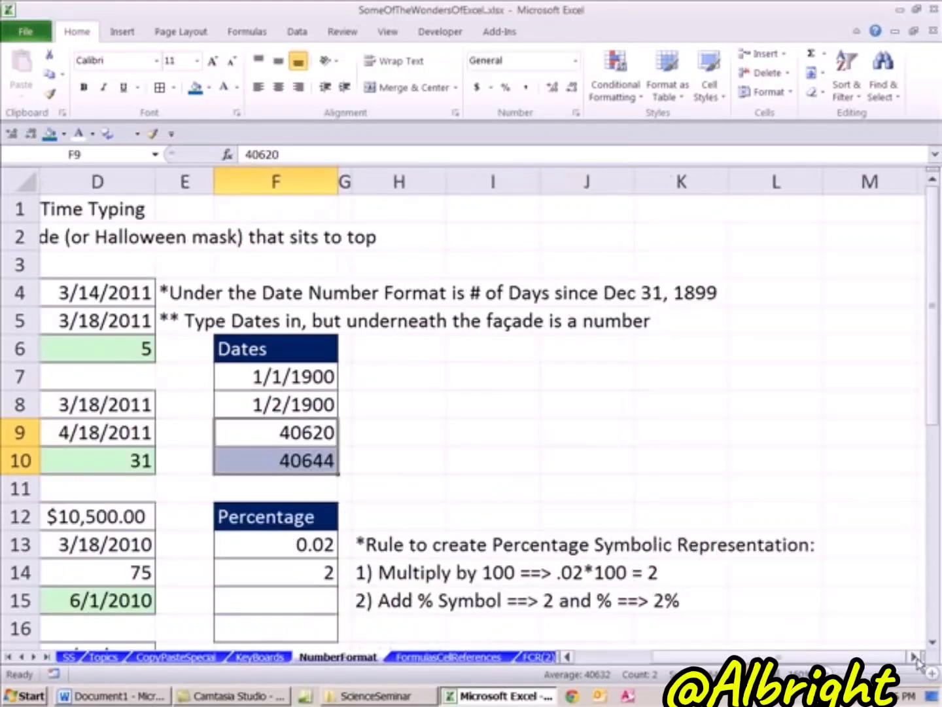
{"action": "scroll", "coordinate": [705, 511], "scroll_direction": "down", "scroll_amount": 2}
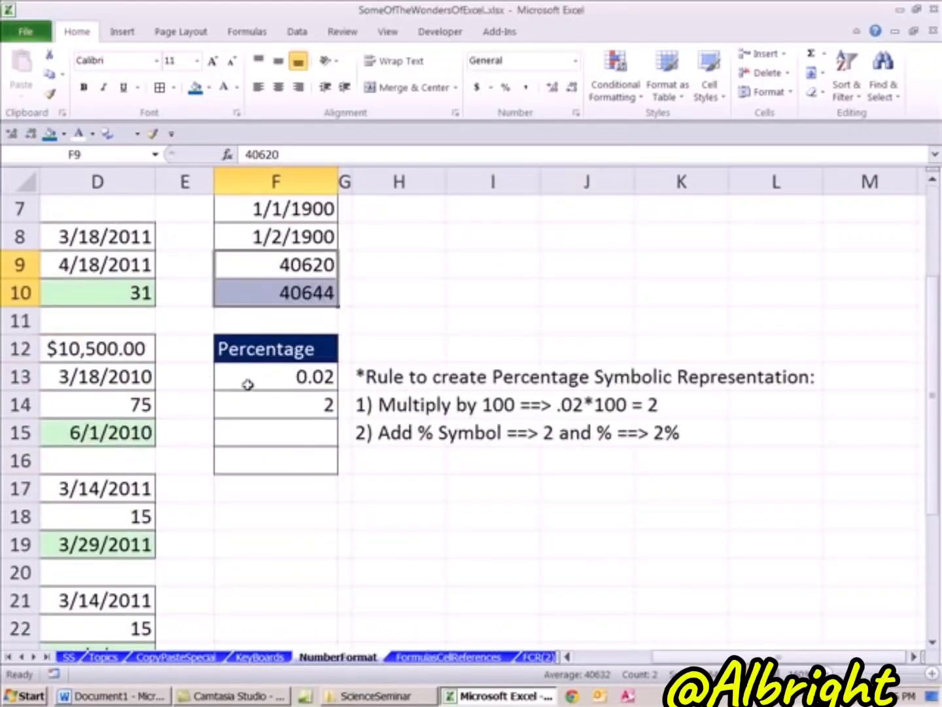
{"action": "left_click", "coordinate": [273, 381]}
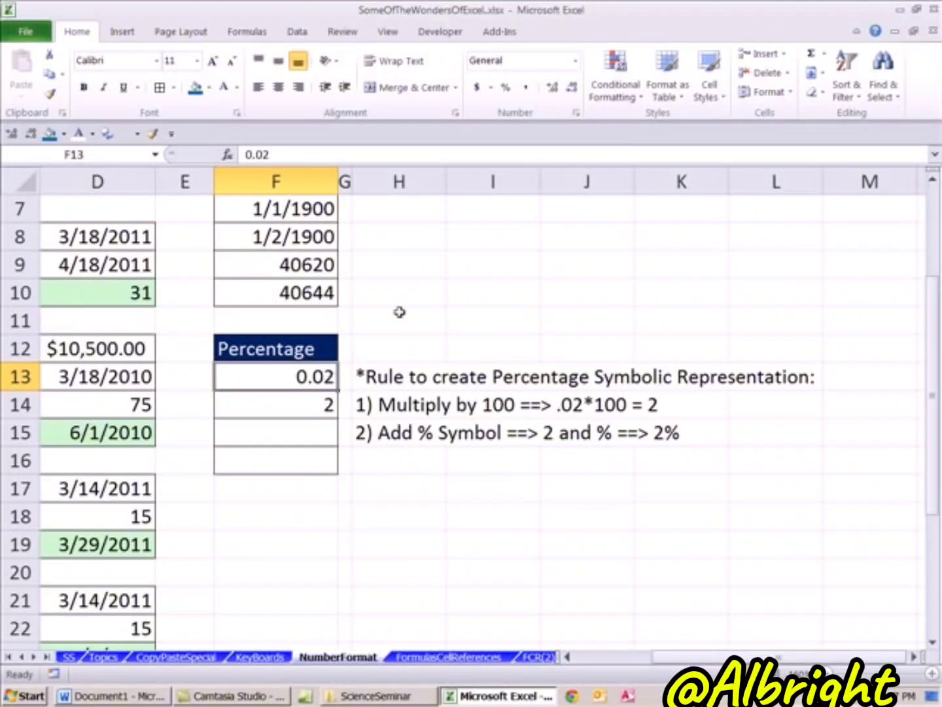
{"action": "left_click", "coordinate": [307, 401]}
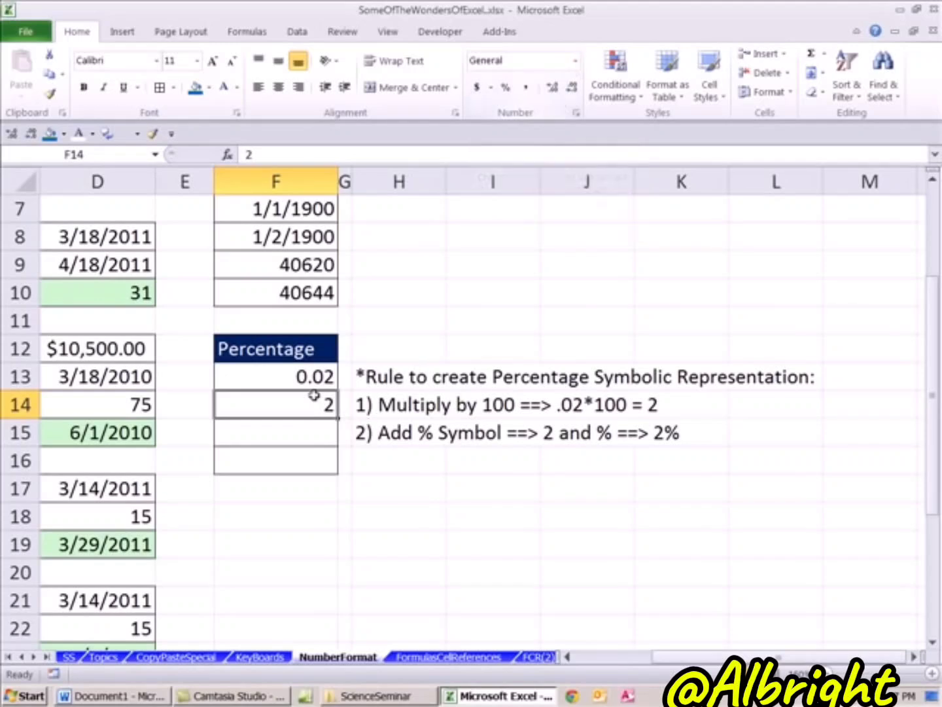
{"action": "left_click_drag", "start_coordinate": [293, 377], "coordinate": [307, 461]}
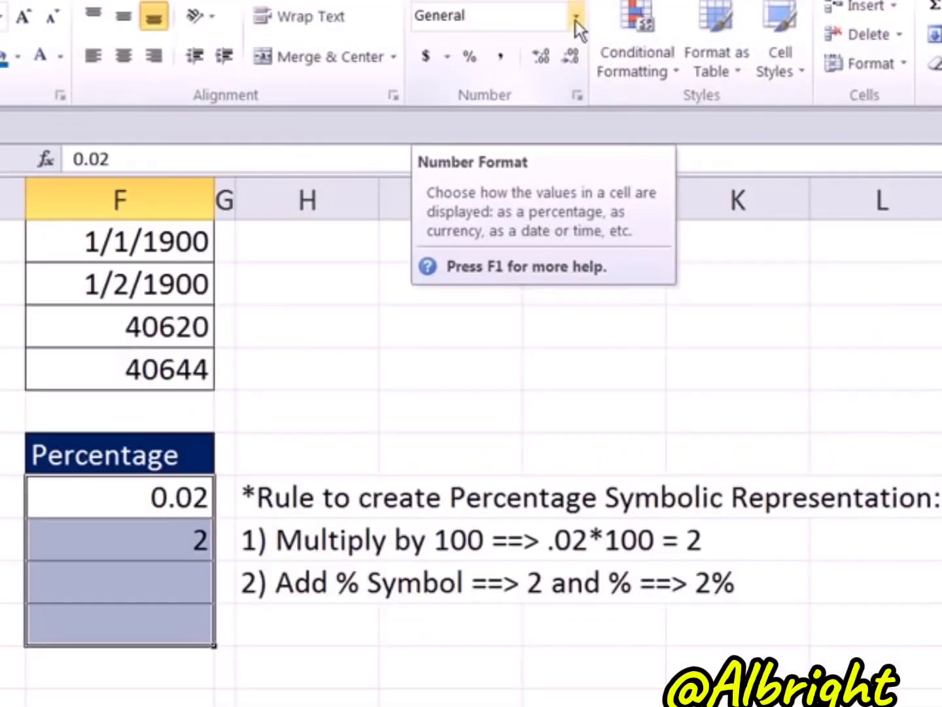
{"action": "left_click", "coordinate": [576, 61]}
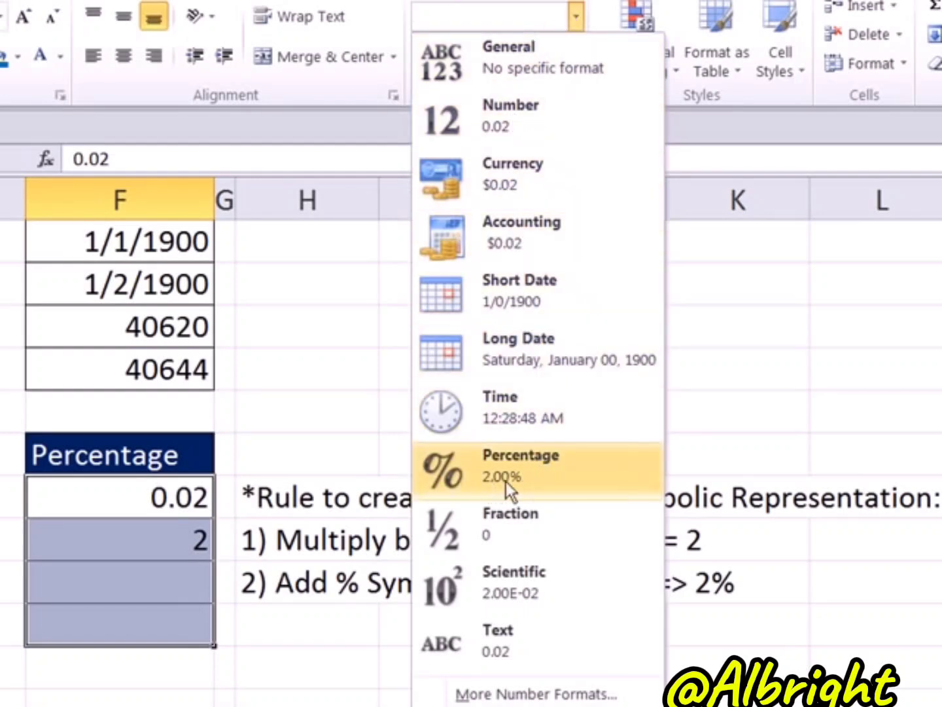
{"action": "key", "text": "Escape"}
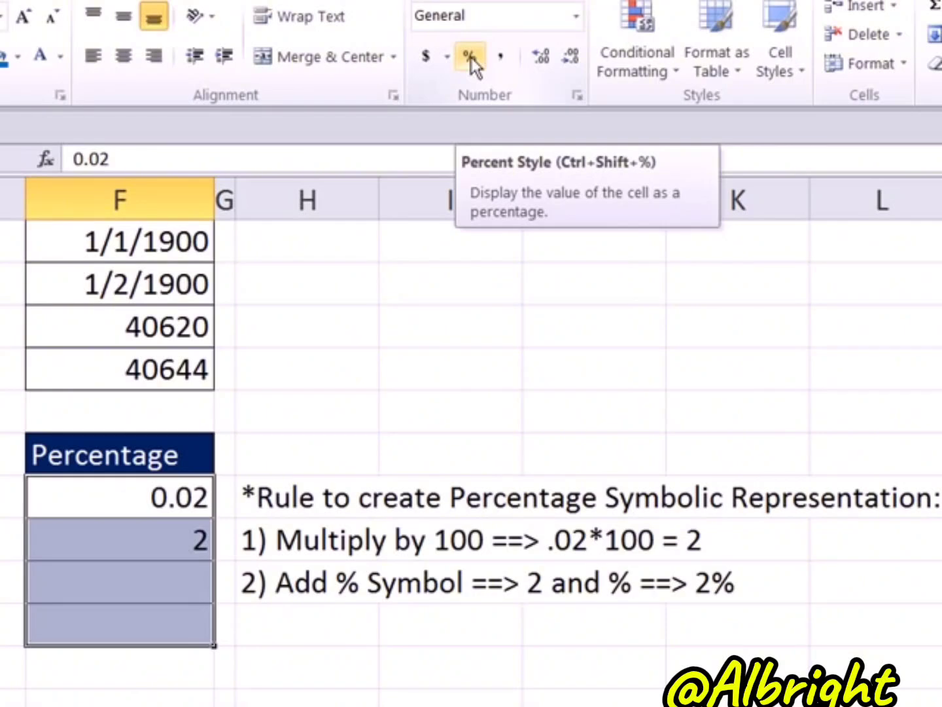
{"action": "left_click", "coordinate": [578, 14]}
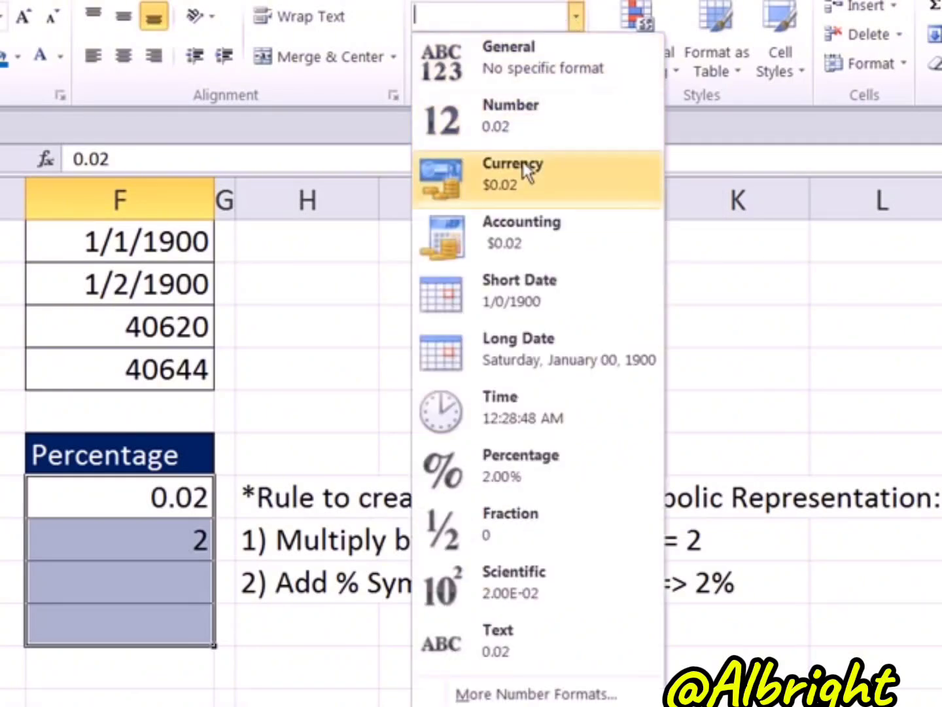
{"action": "left_click", "coordinate": [501, 486]}
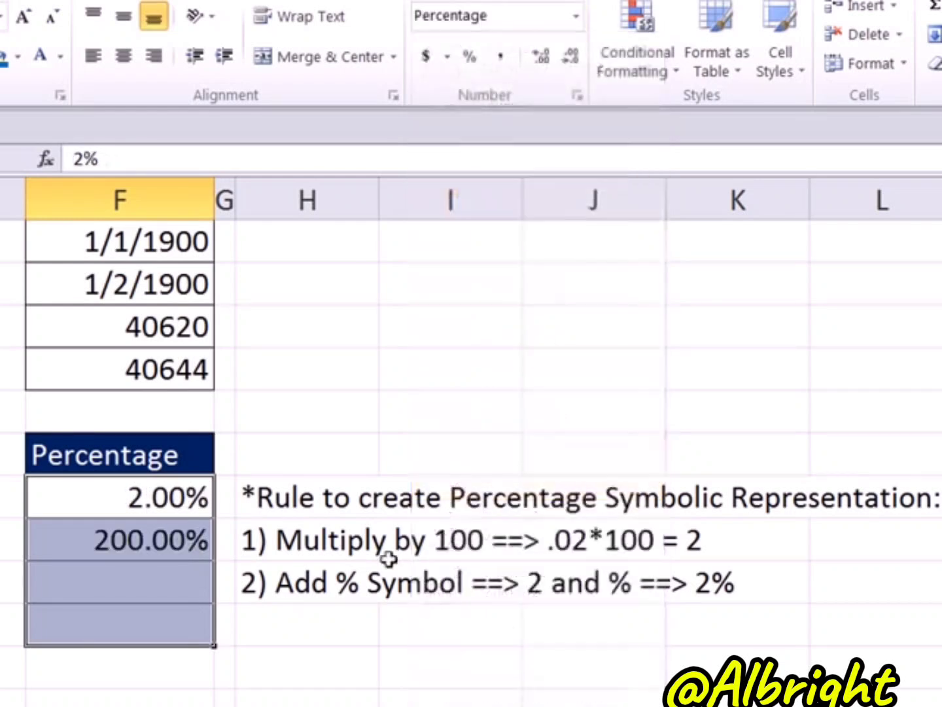
- Check the value stored in F14, and set F13:F16 back to the General number format
{"action": "left_click", "coordinate": [94, 541]}
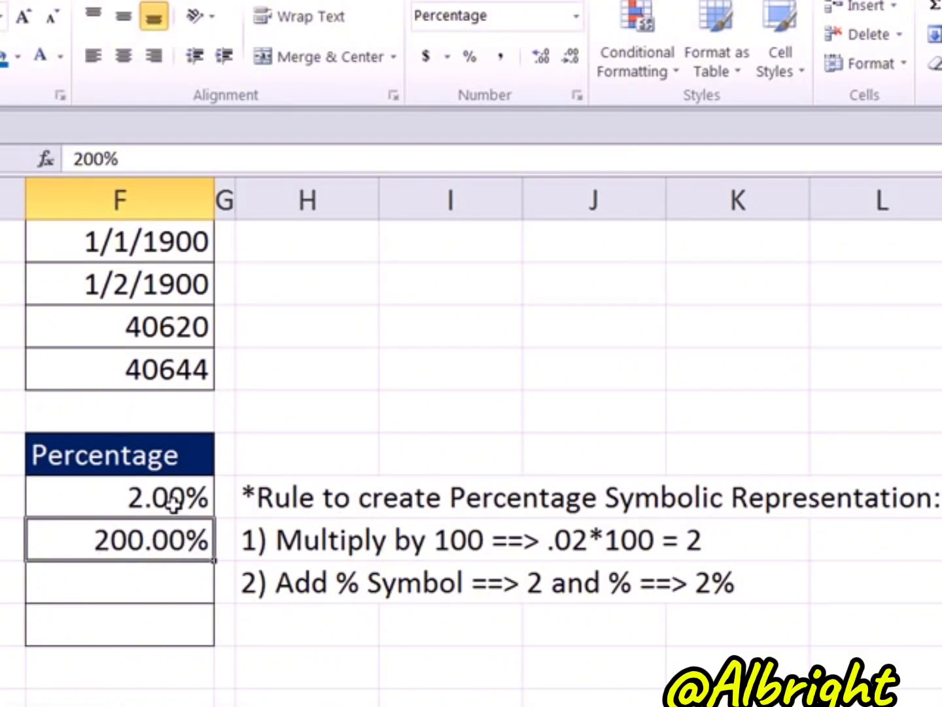
{"action": "left_click_drag", "start_coordinate": [175, 496], "coordinate": [180, 637]}
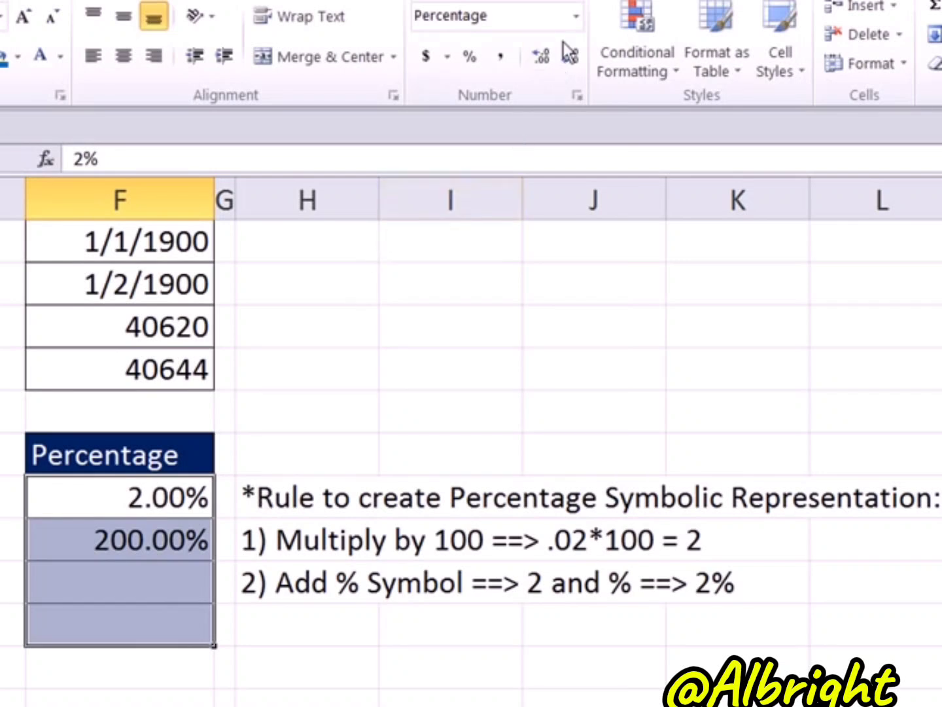
{"action": "left_click", "coordinate": [578, 15]}
{"action": "left_click", "coordinate": [545, 63]}
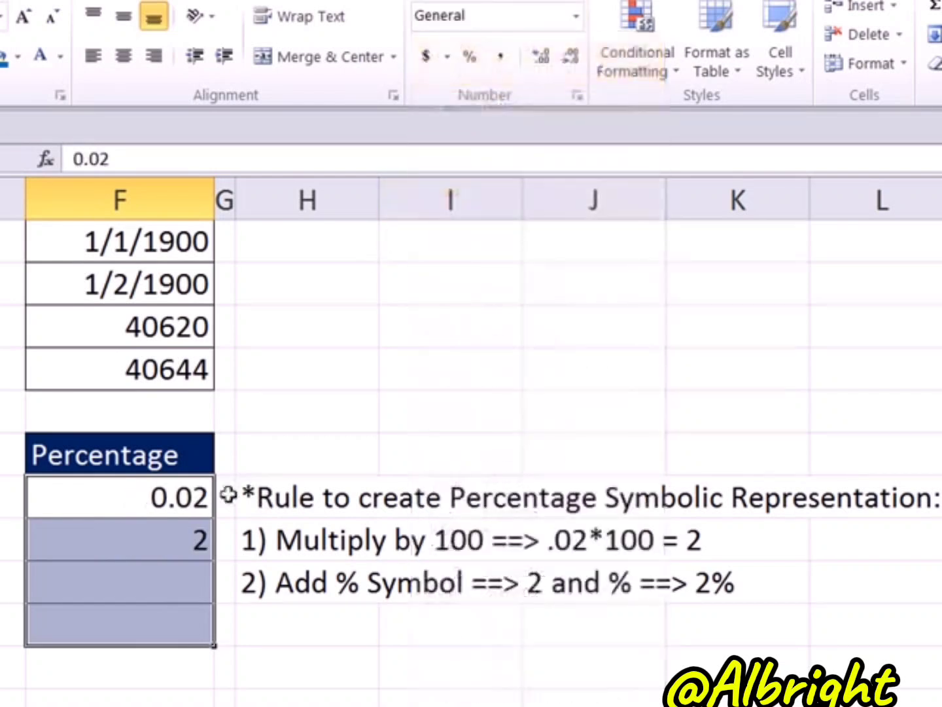
- Reapply the Percentage number format to F13:F16
{"action": "left_click", "coordinate": [128, 510]}
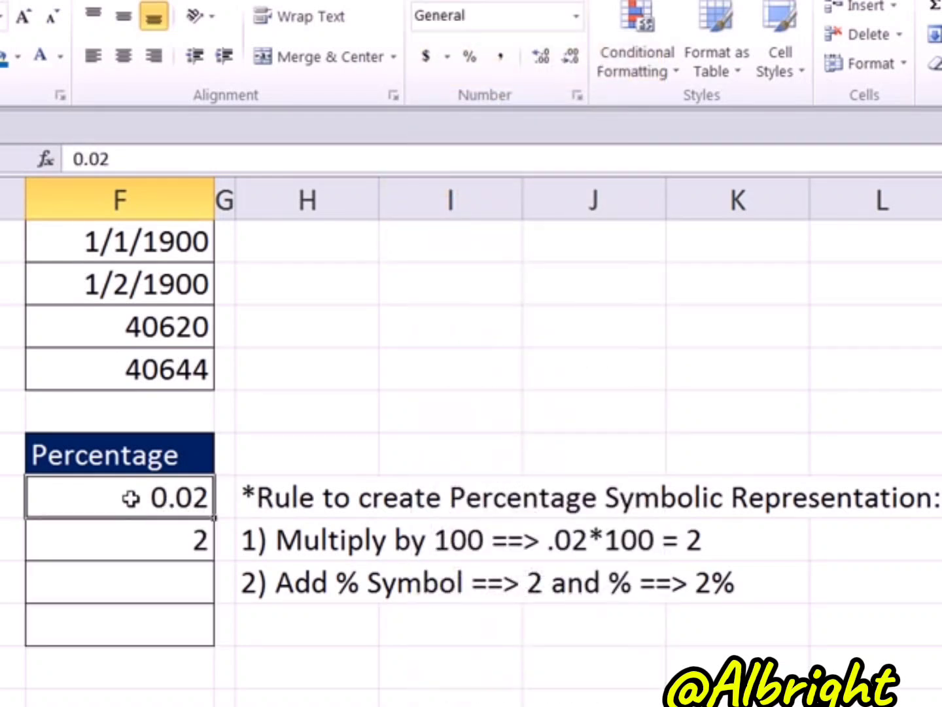
{"action": "left_click_drag", "start_coordinate": [130, 498], "coordinate": [140, 640]}
{"action": "left_click", "coordinate": [575, 19]}
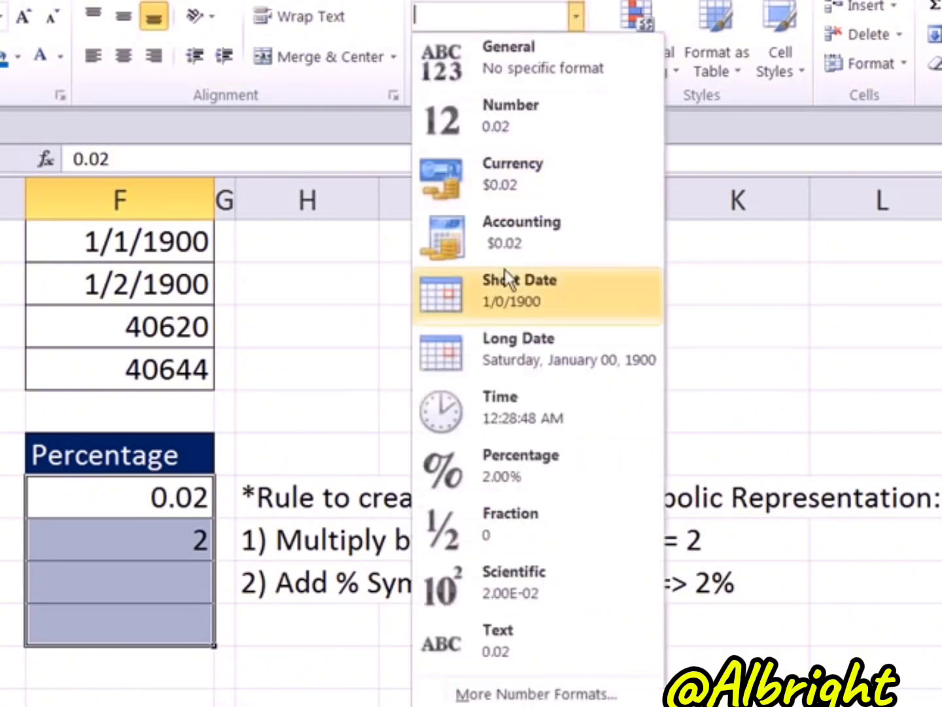
{"action": "left_click", "coordinate": [515, 481]}
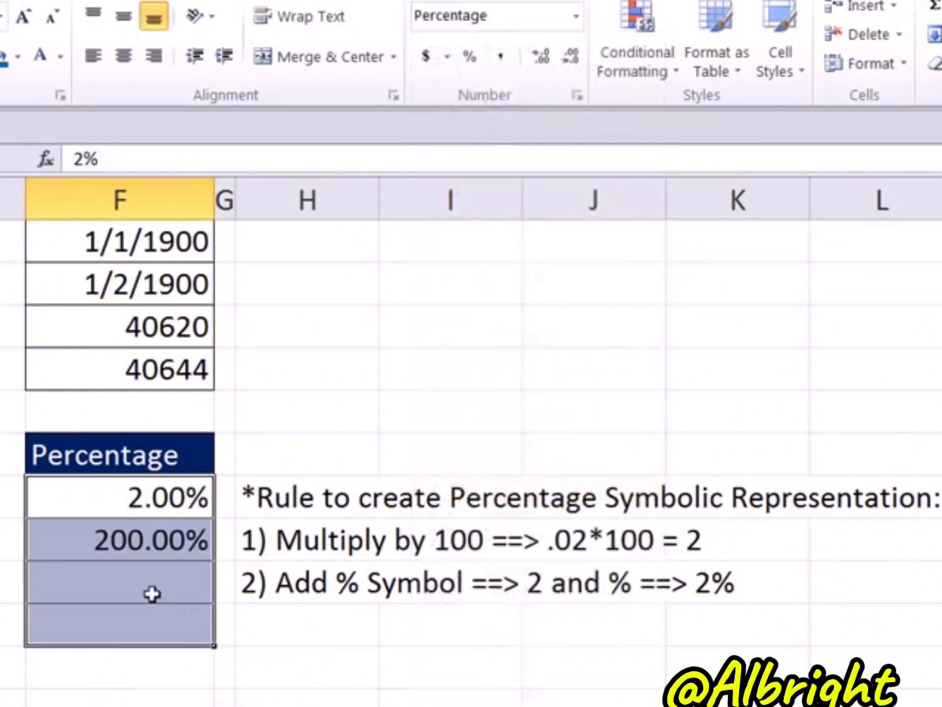
- Enter 2% in F15 and 2.5% in F16 of the preformatted Percentage column
{"action": "left_click", "coordinate": [149, 589]}
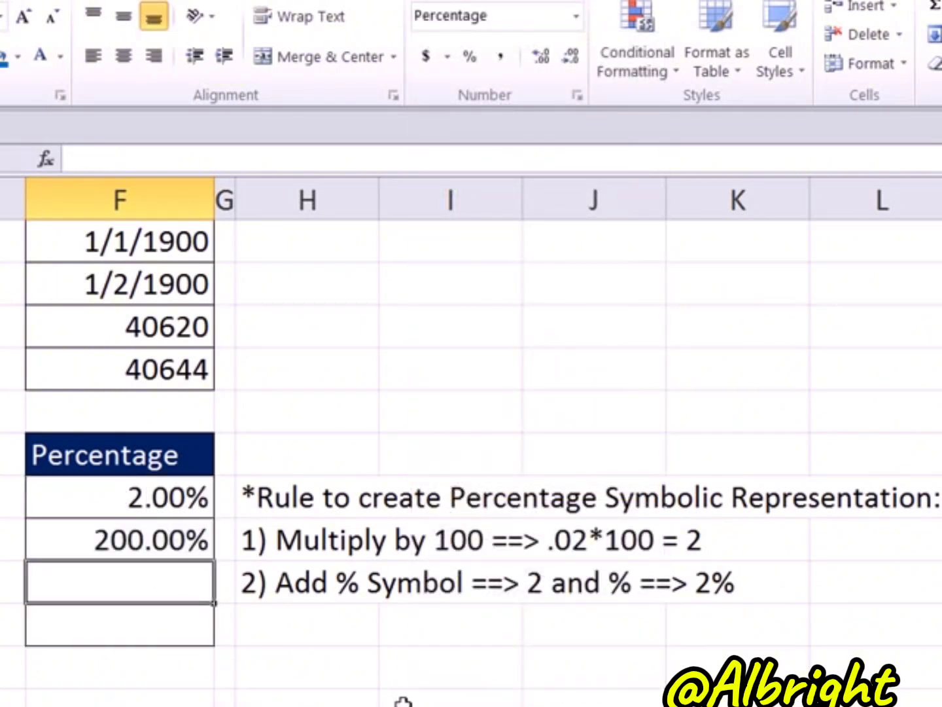
{"action": "type", "text": "2"}
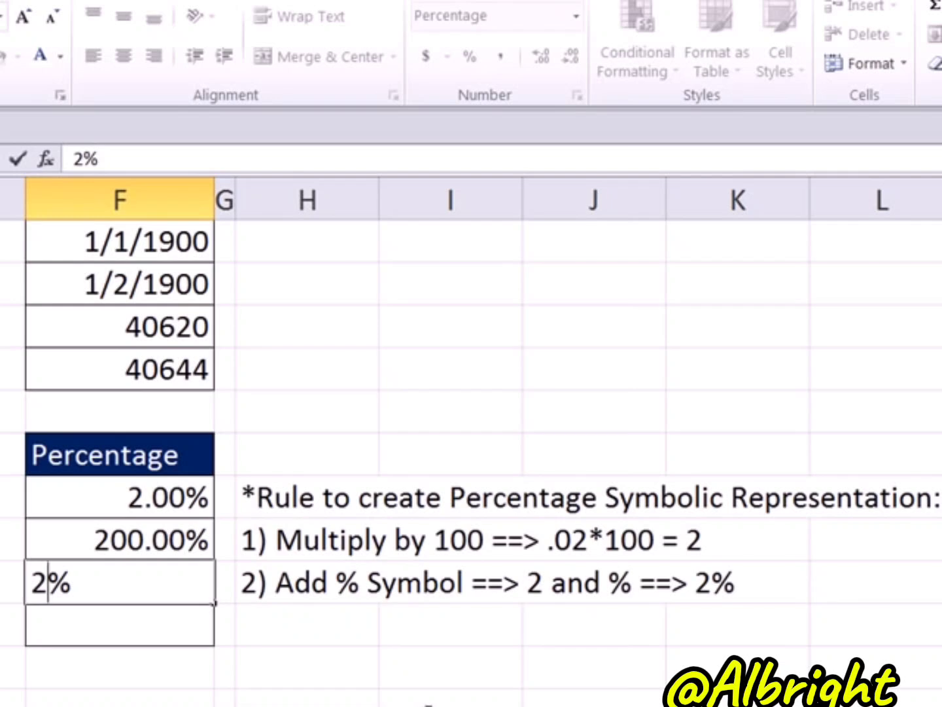
{"action": "key", "text": "Return"}
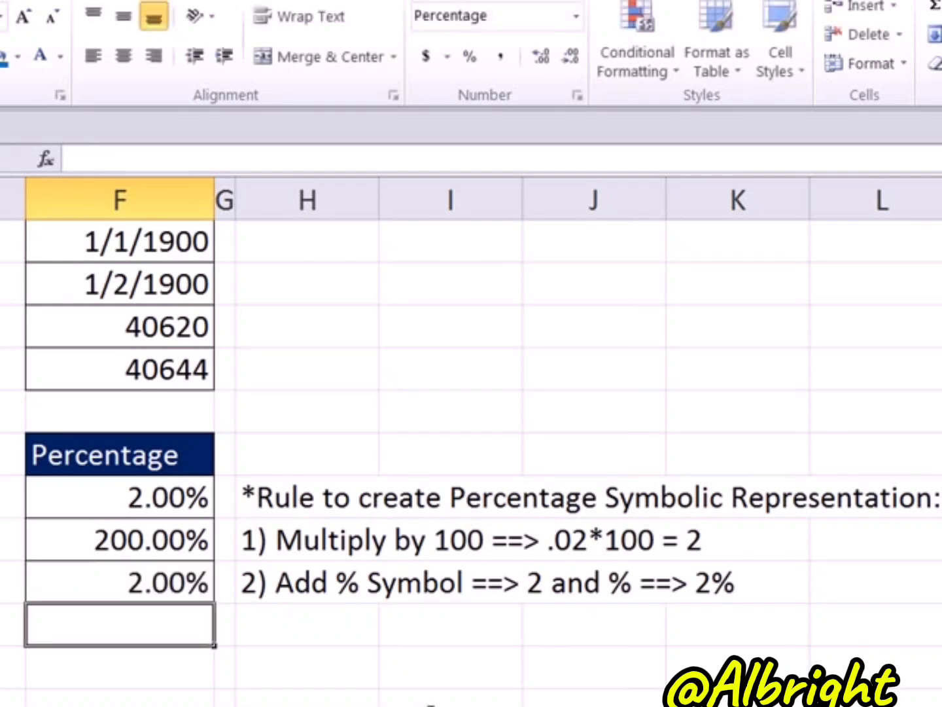
{"action": "type", "text": "2"}
{"action": "type", "text": "5"}
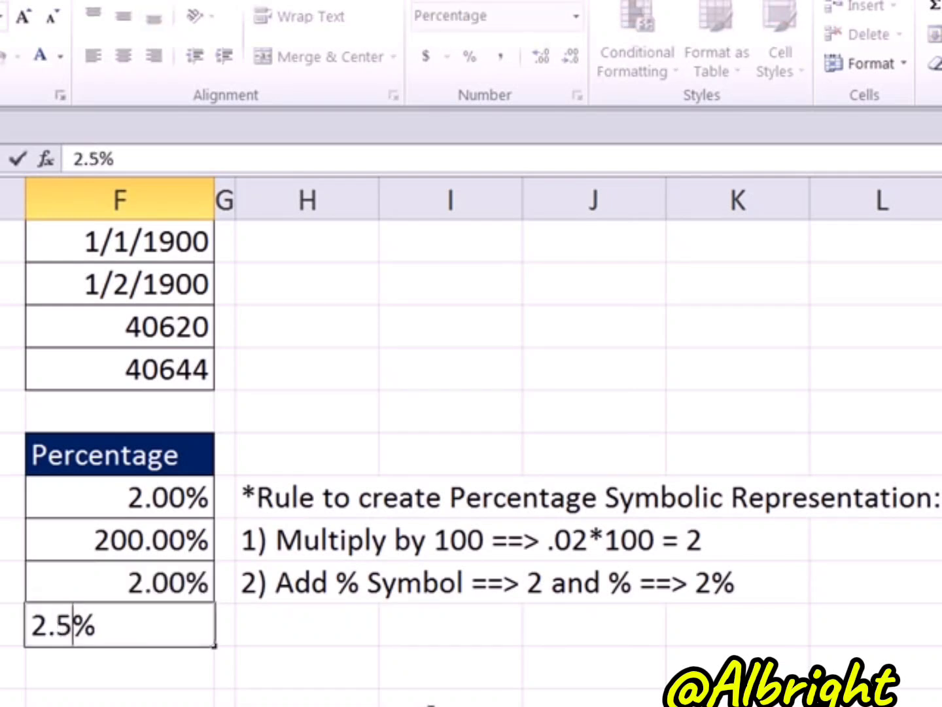
{"action": "key", "text": "Return"}
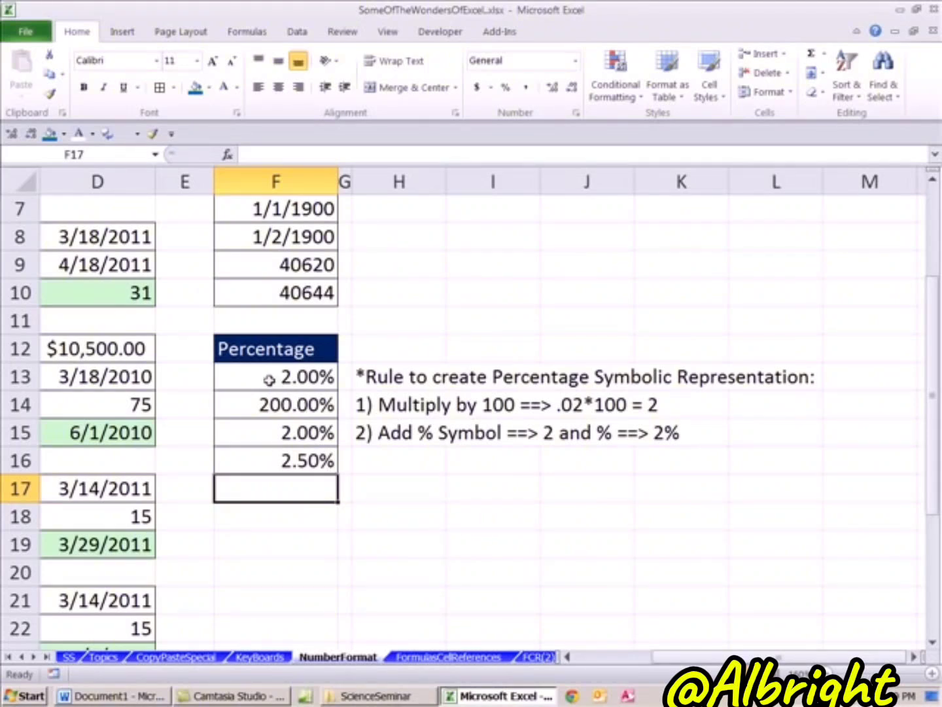
- Enter 2.00% with its decimals and percent sign in the unformatted cell F19, keeping that cell selected
{"action": "left_click", "coordinate": [307, 543]}
{"action": "type", "text": "2"}
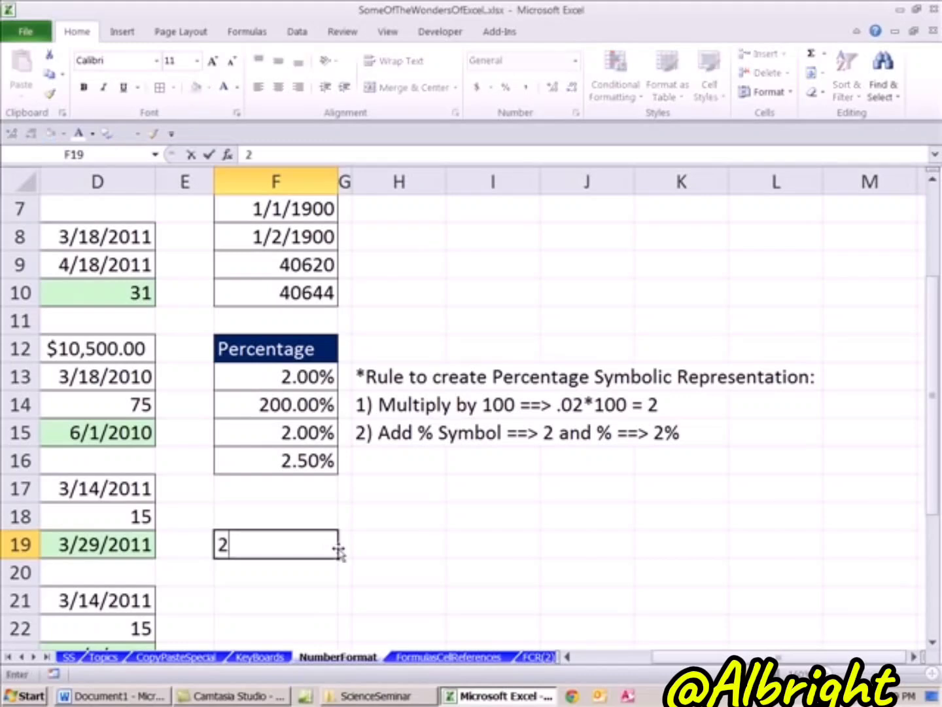
{"action": "type", "text": ".00%"}
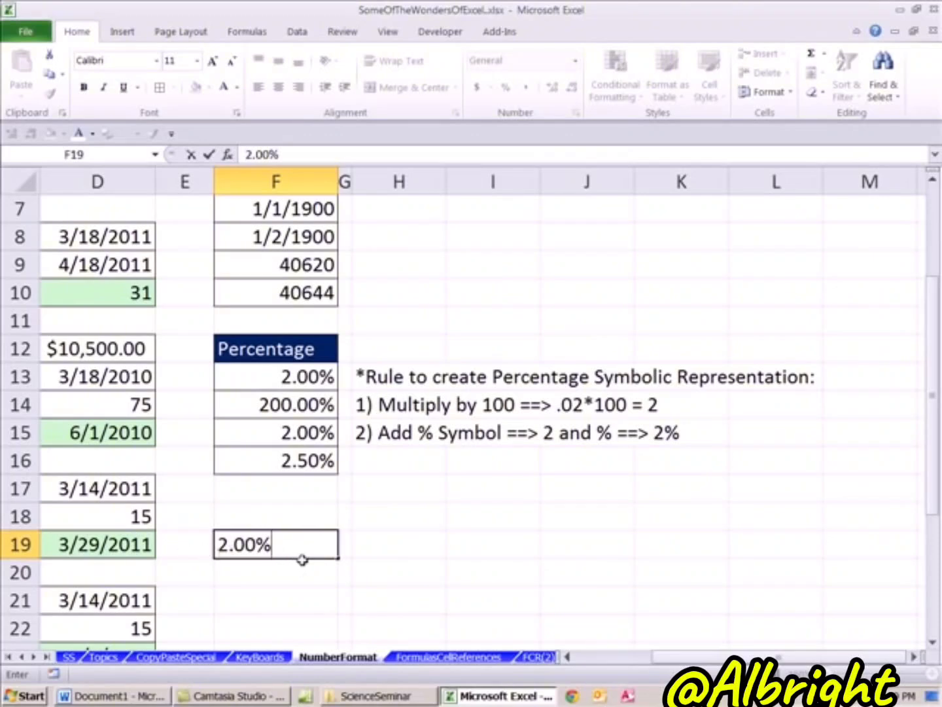
{"action": "key", "text": "ctrl+Return"}
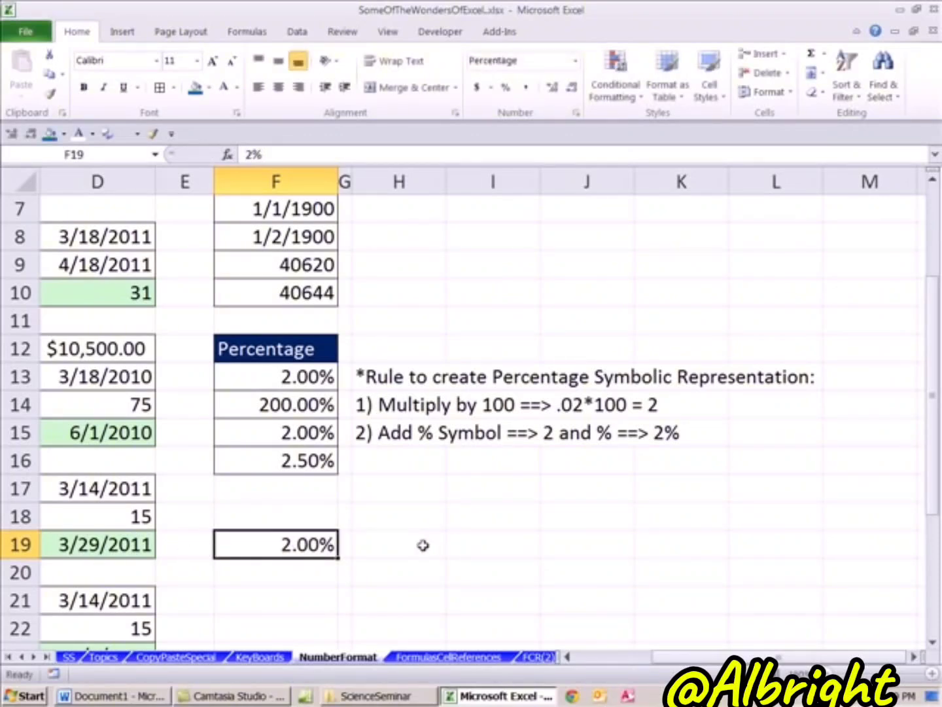
- Add the note "Formatting as you type" in H19, on the same row as the typed percentage
{"action": "left_click", "coordinate": [423, 544]}
{"action": "type", "text": "Format"}
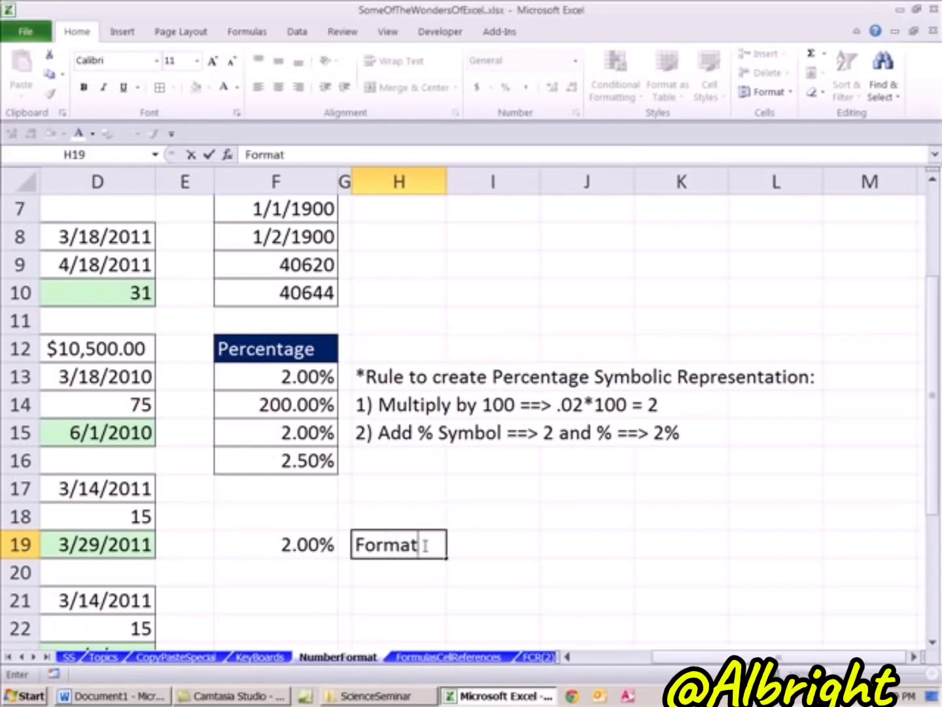
{"action": "type", "text": "ting as you t"}
{"action": "key", "text": "BackSpace"}
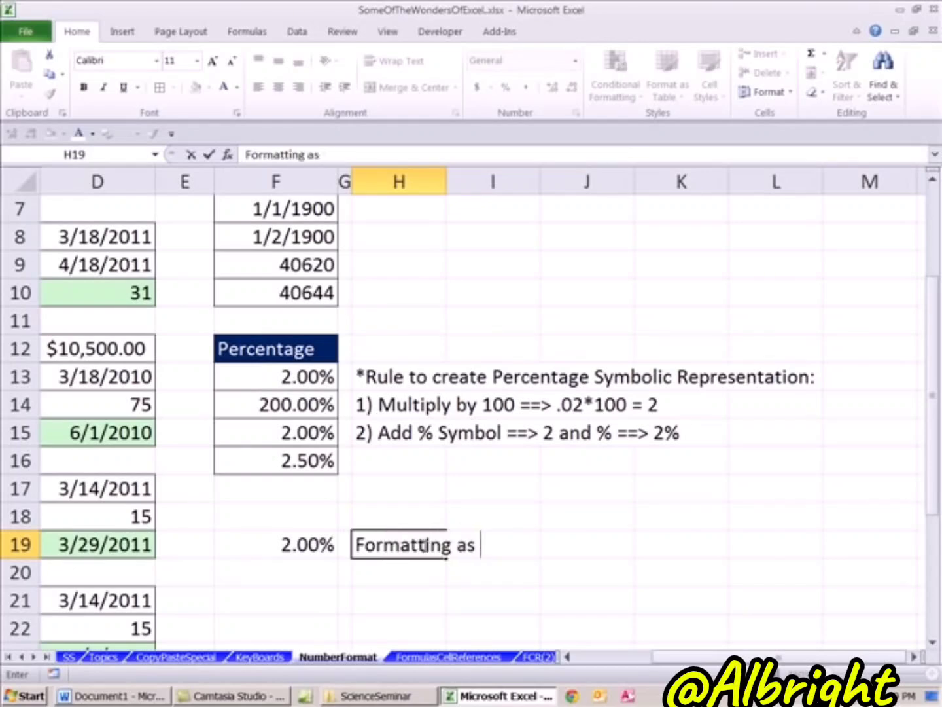
{"action": "type", "text": "you type"}
{"action": "key", "text": "Return"}
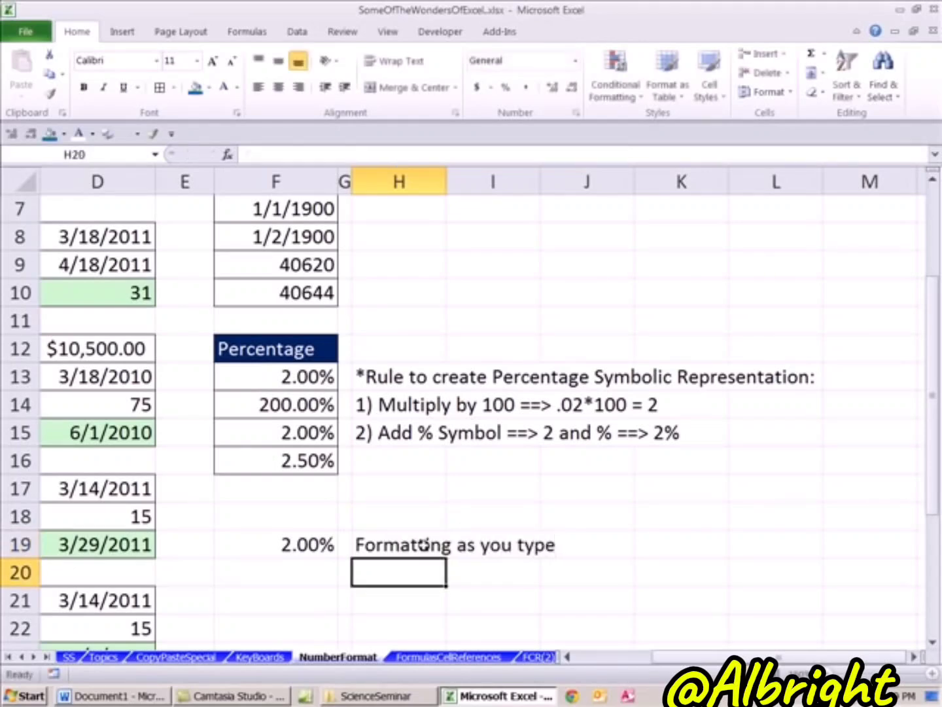
- Add the note ".02 is still the numbner in the cell" in H20
{"action": "type", "text": "0."}
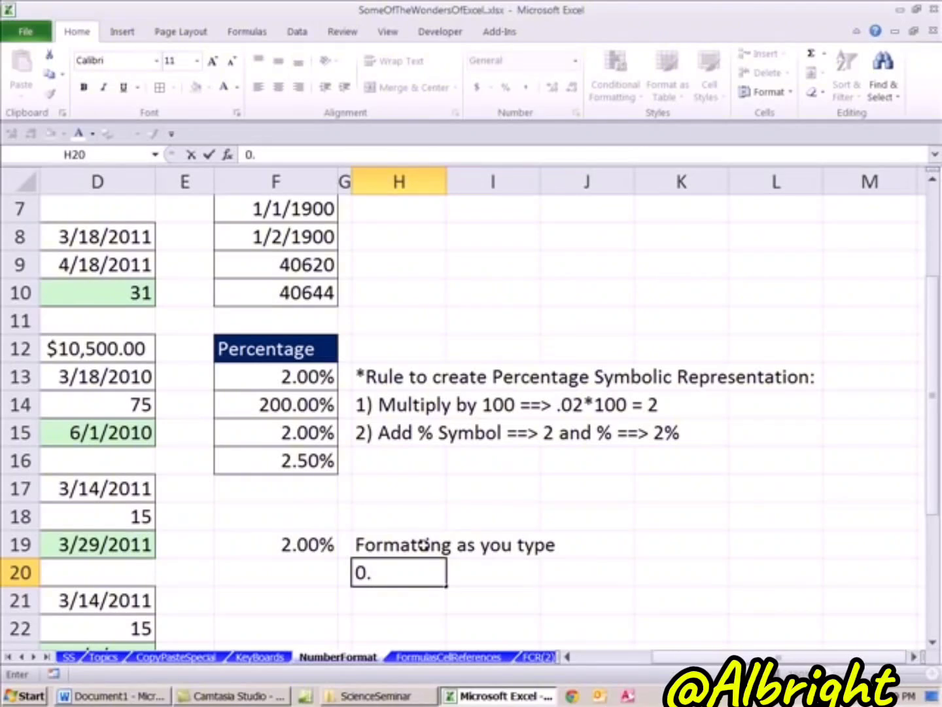
{"action": "key", "text": "BackSpace"}
{"action": "key", "text": "BackSpace"}
{"action": "type", "text": ".02 is "}
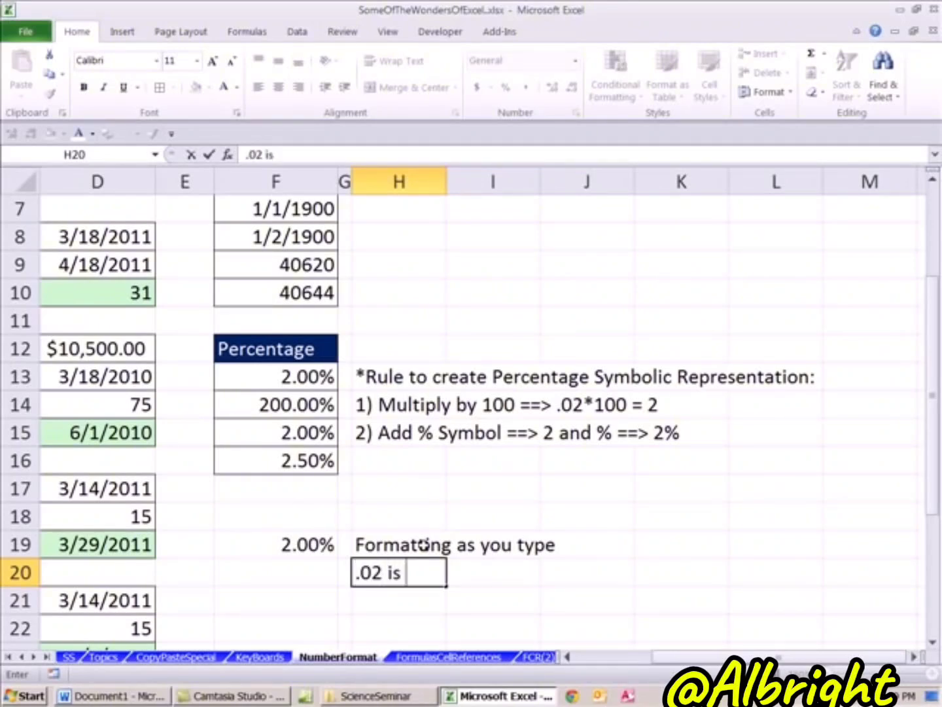
{"action": "type", "text": "still the nu"}
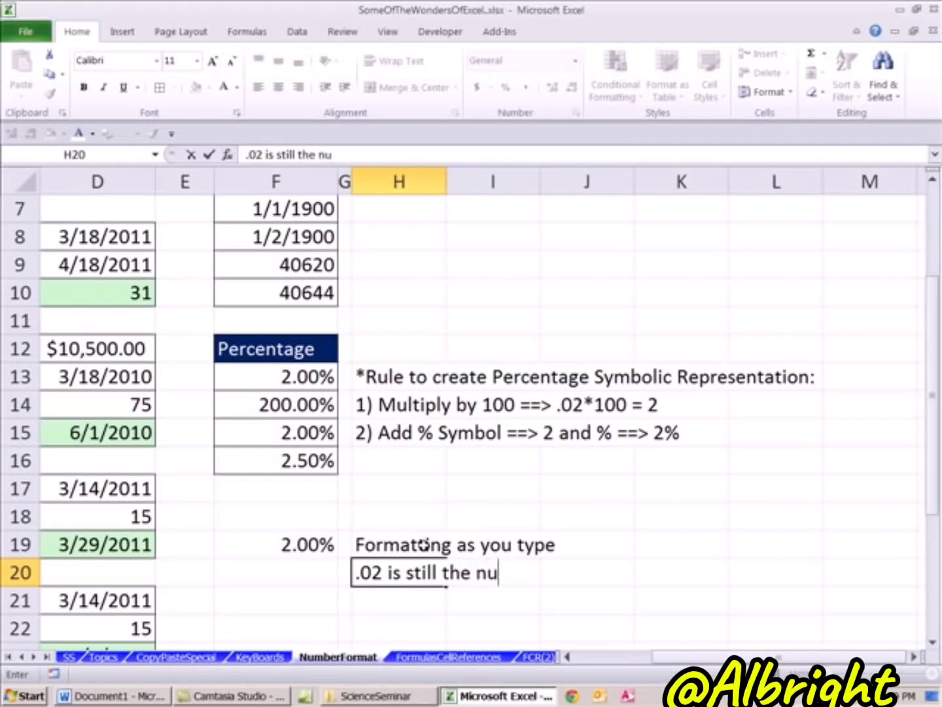
{"action": "type", "text": "mbner in the "}
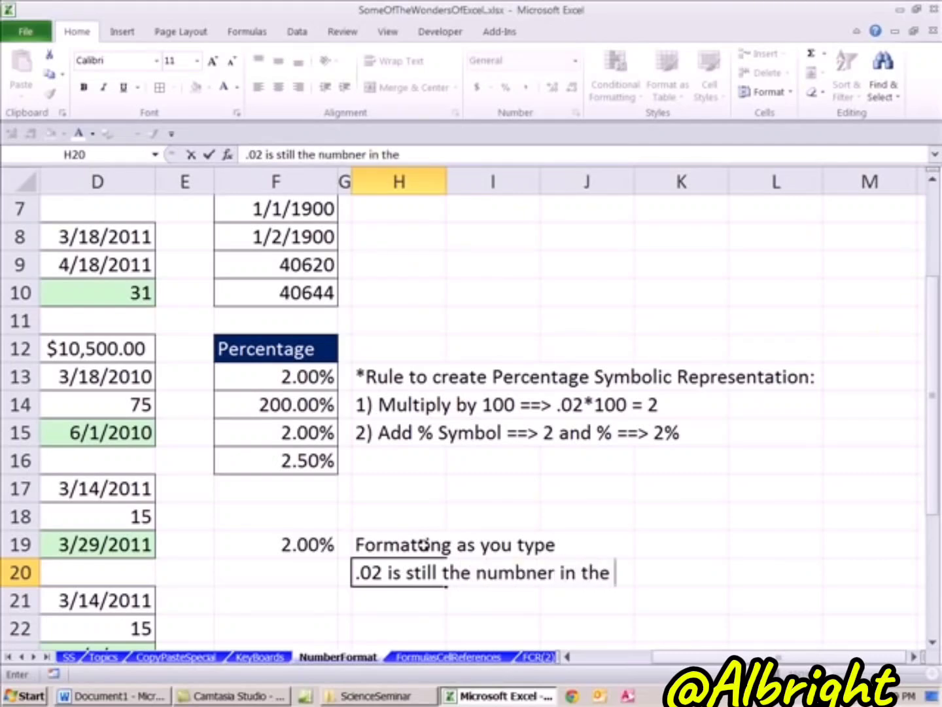
{"action": "type", "text": "cell"}
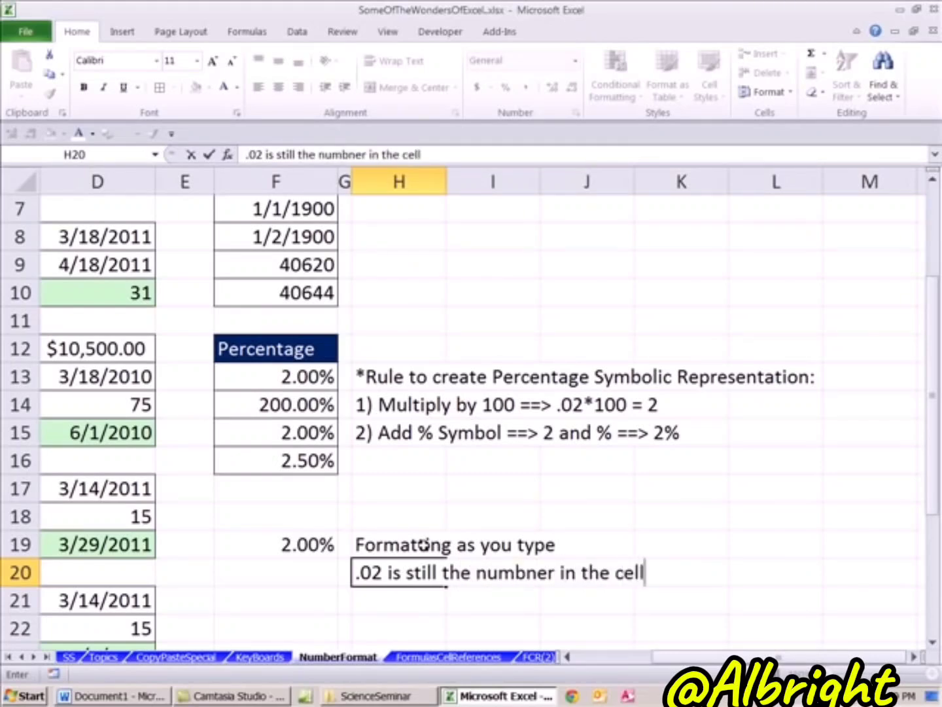
{"action": "key", "text": "Return"}
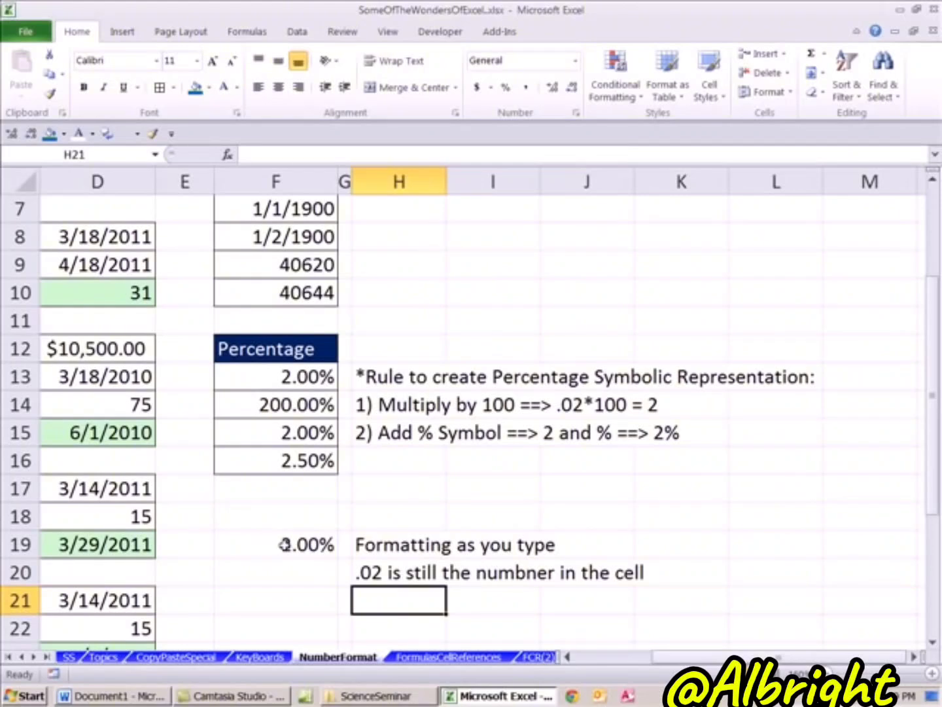
- Set F19 to the General number format to expose the underlying number
{"action": "left_click", "coordinate": [285, 544]}
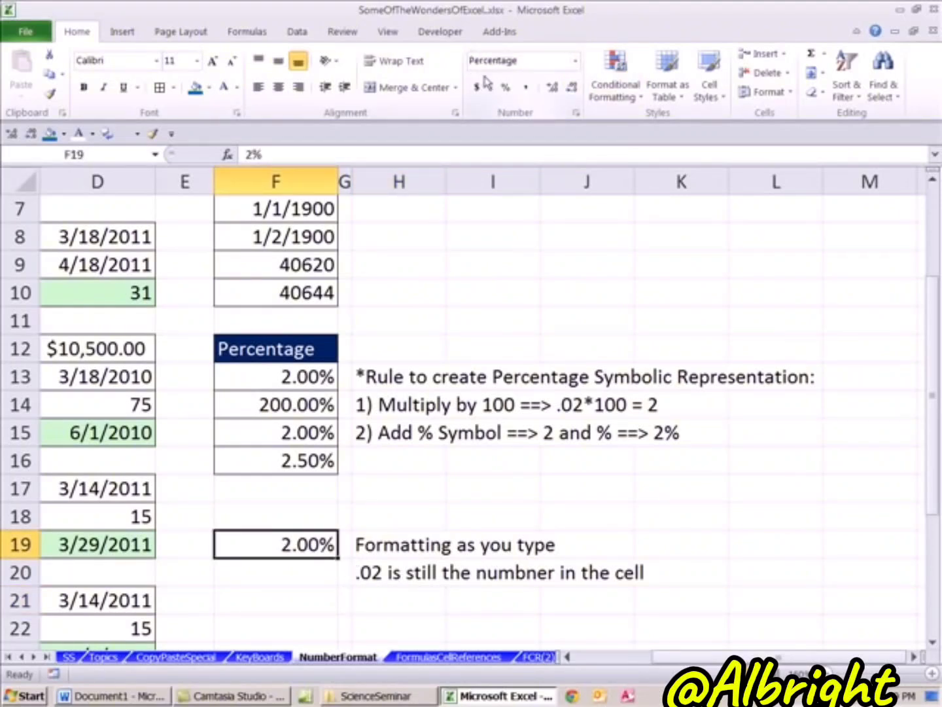
{"action": "left_click", "coordinate": [575, 62]}
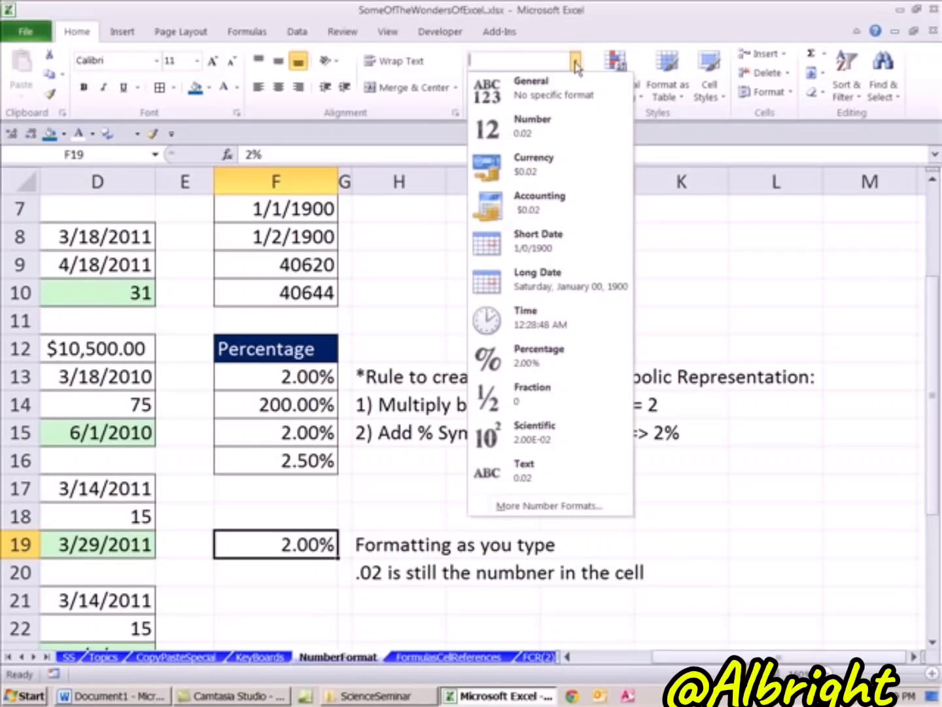
{"action": "left_click", "coordinate": [536, 89]}
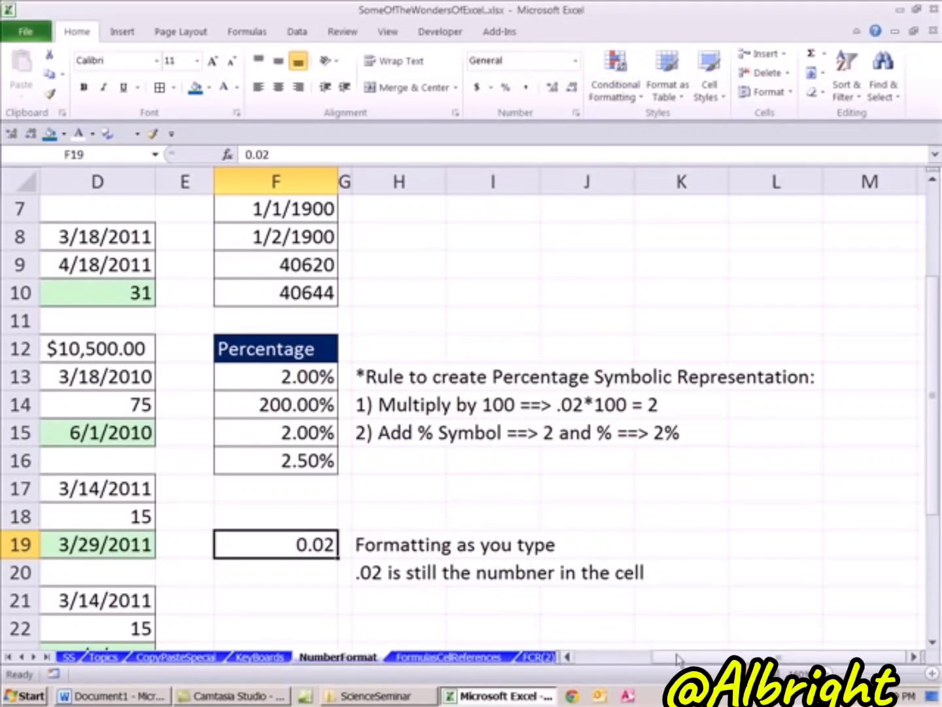
- Undo the General format on F19 and select the sales amount in A4 to view its underlying number
{"action": "key", "text": "ctrl+z"}
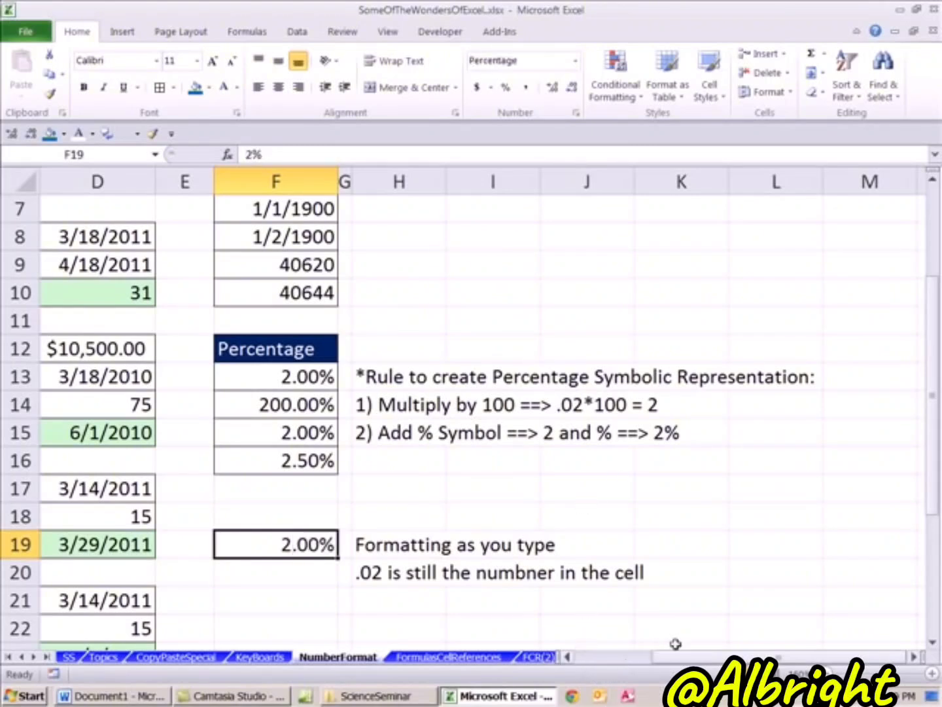
{"action": "left_click_drag", "start_coordinate": [701, 661], "coordinate": [632, 666]}
{"action": "scroll", "coordinate": [599, 619], "scroll_direction": "up", "scroll_amount": 2}
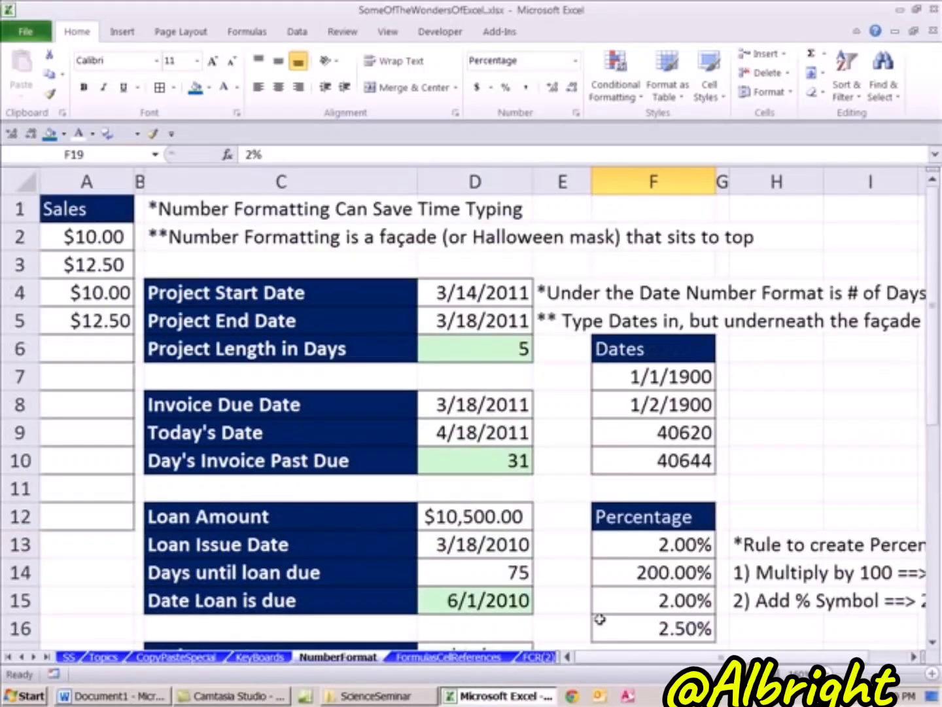
{"action": "left_click", "coordinate": [97, 292]}
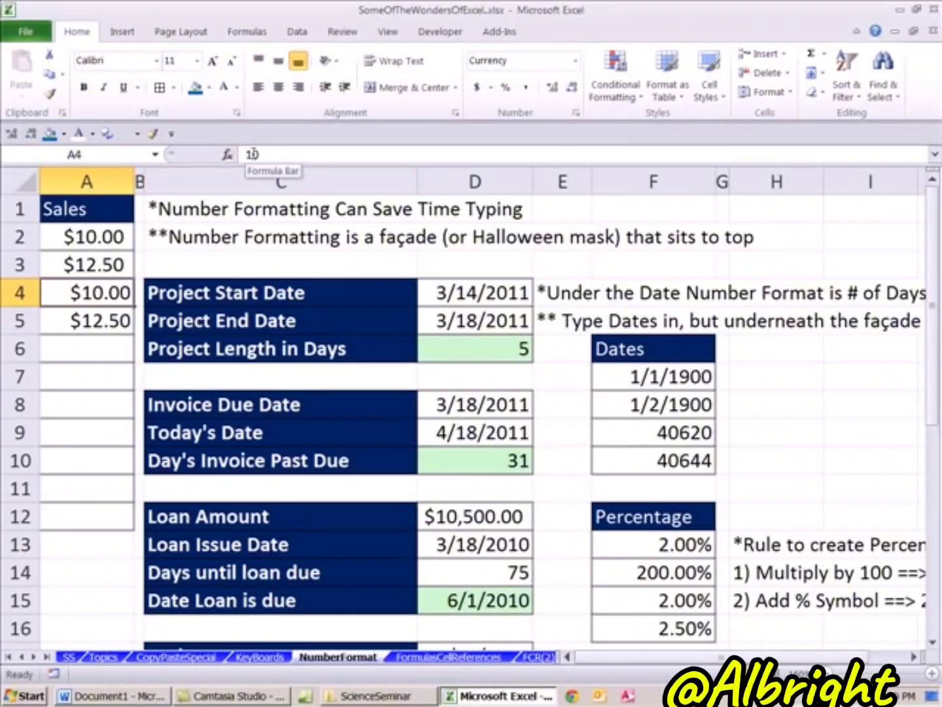
- On the FormulasCellReferences sheet, total Monday's three expenses in B8 with =SUM(B5:B7), excluding the revenue
{"action": "left_click", "coordinate": [450, 657]}
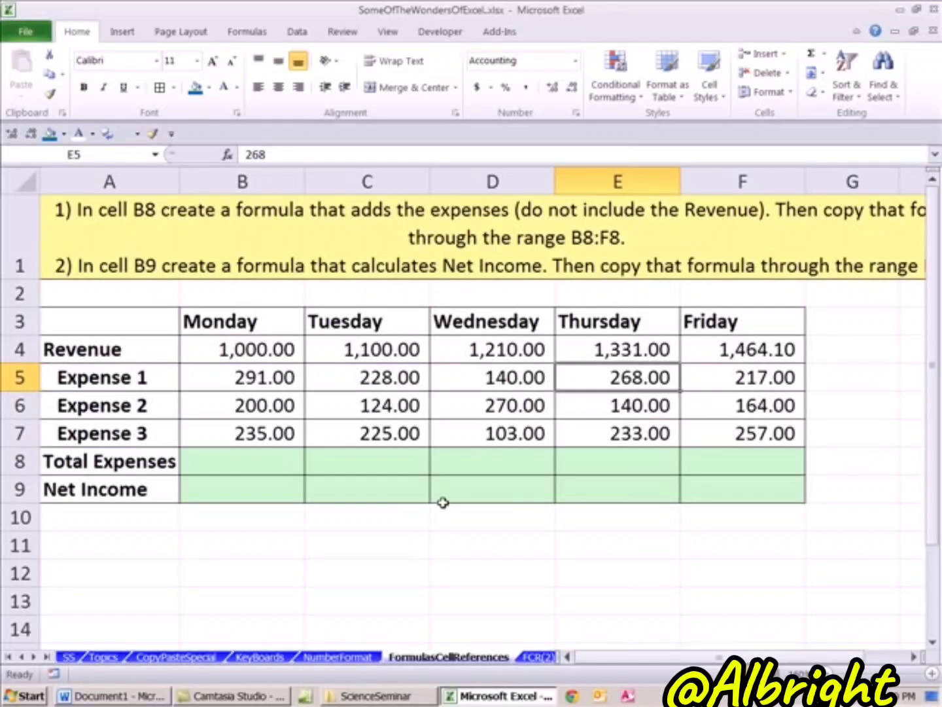
{"action": "left_click", "coordinate": [253, 458]}
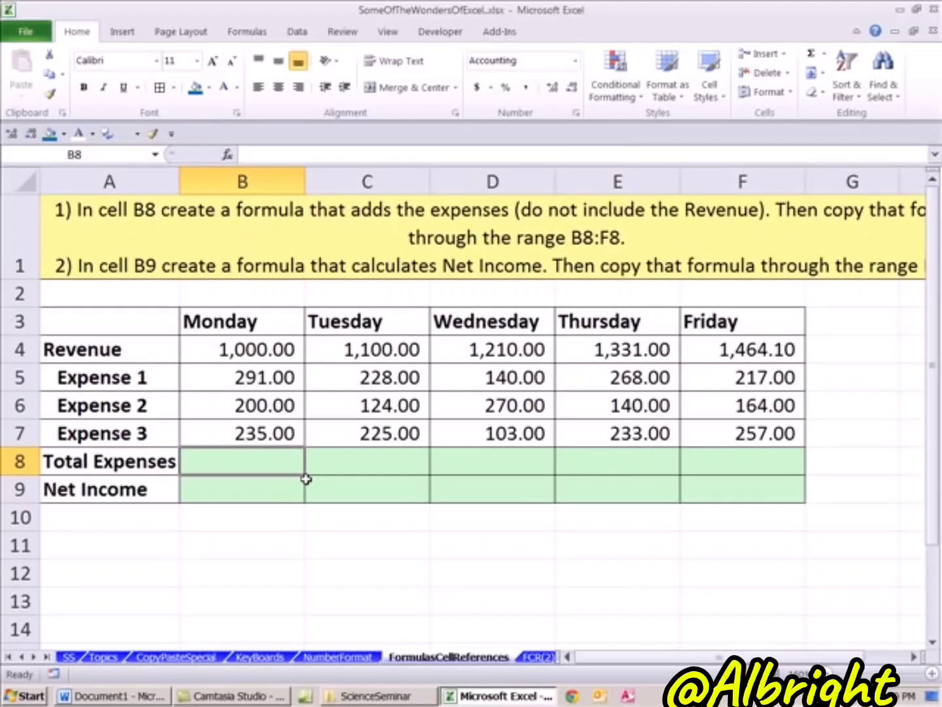
{"action": "left_click_drag", "start_coordinate": [242, 376], "coordinate": [238, 427]}
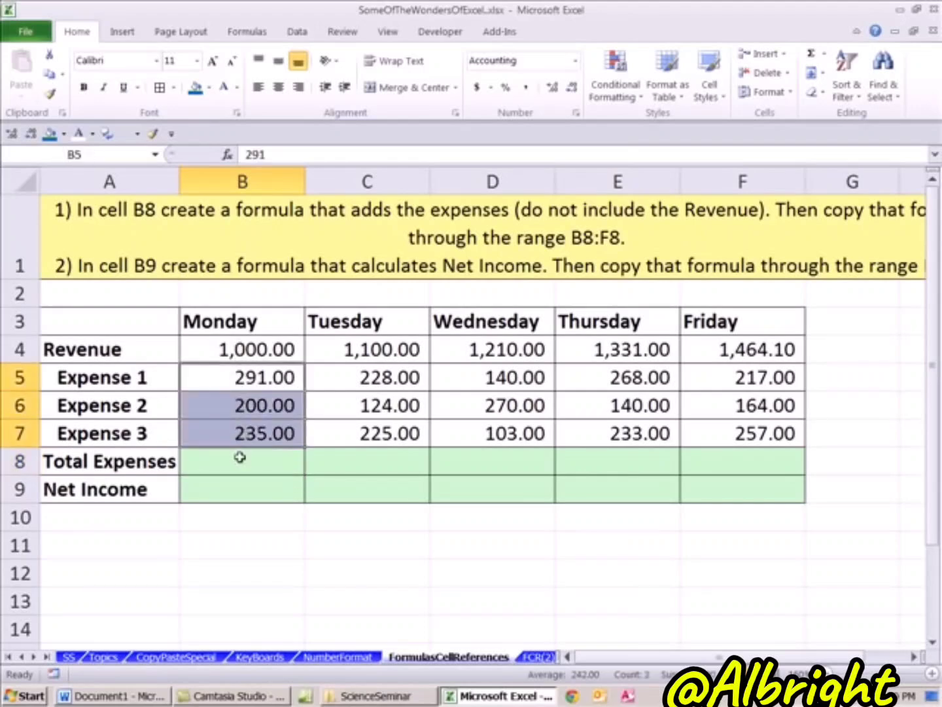
{"action": "left_click", "coordinate": [240, 458]}
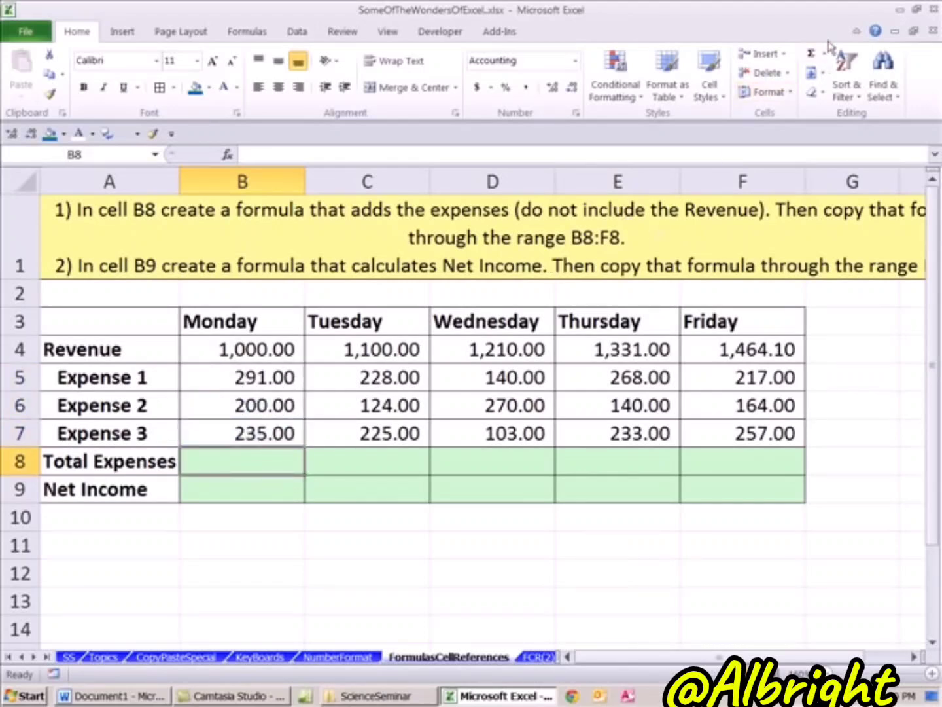
{"action": "left_click", "coordinate": [813, 55]}
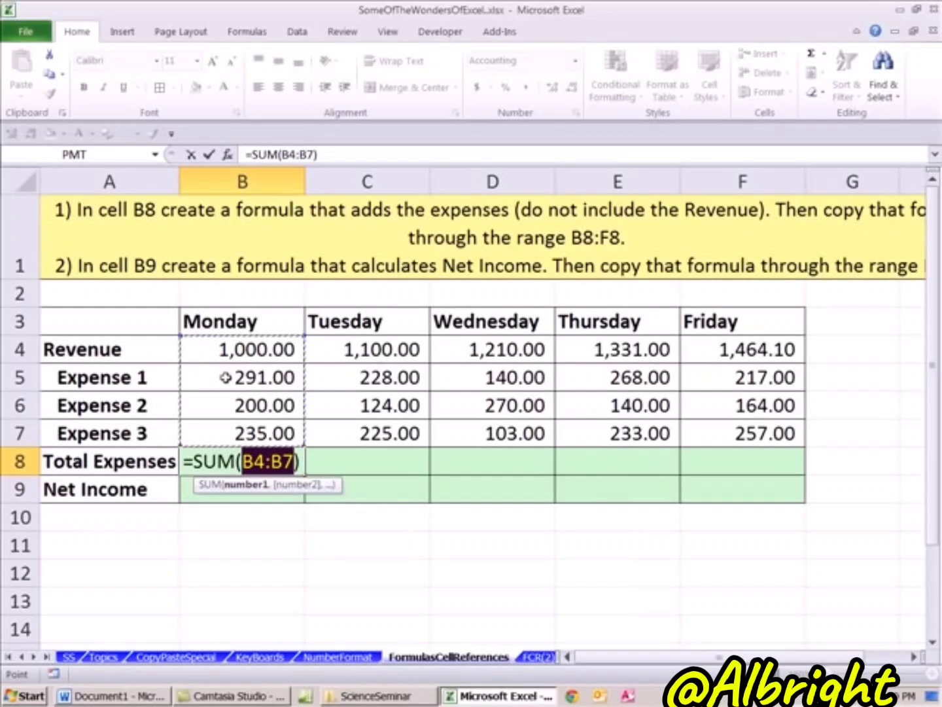
{"action": "left_click_drag", "start_coordinate": [210, 378], "coordinate": [220, 428]}
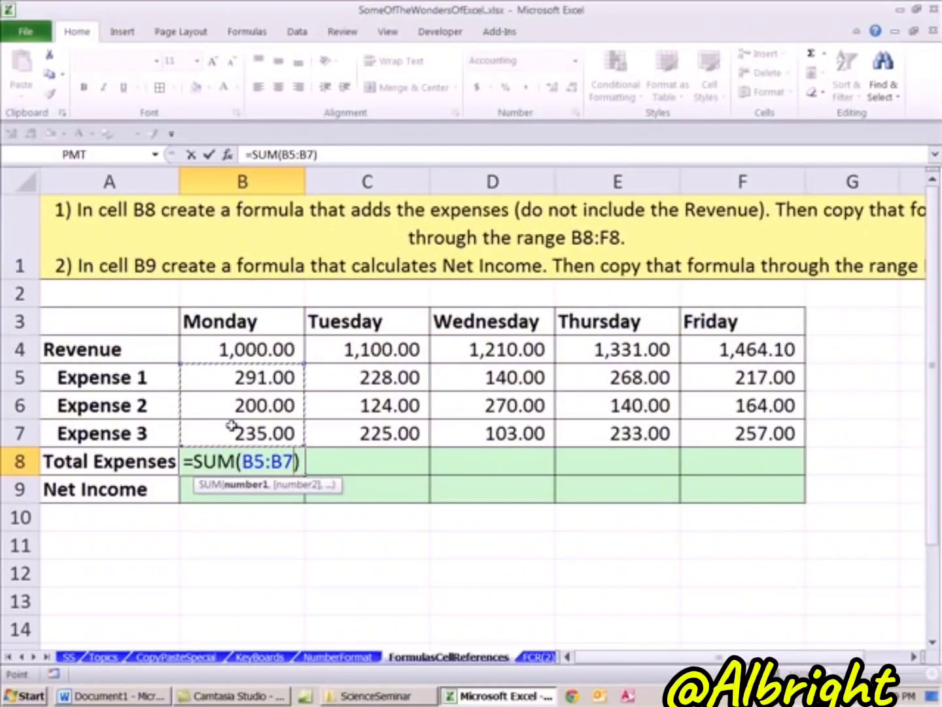
{"action": "key", "text": "Return"}
- Inspect the cell range referenced by Monday's Total Expenses formula in B8
{"action": "left_click", "coordinate": [266, 462]}
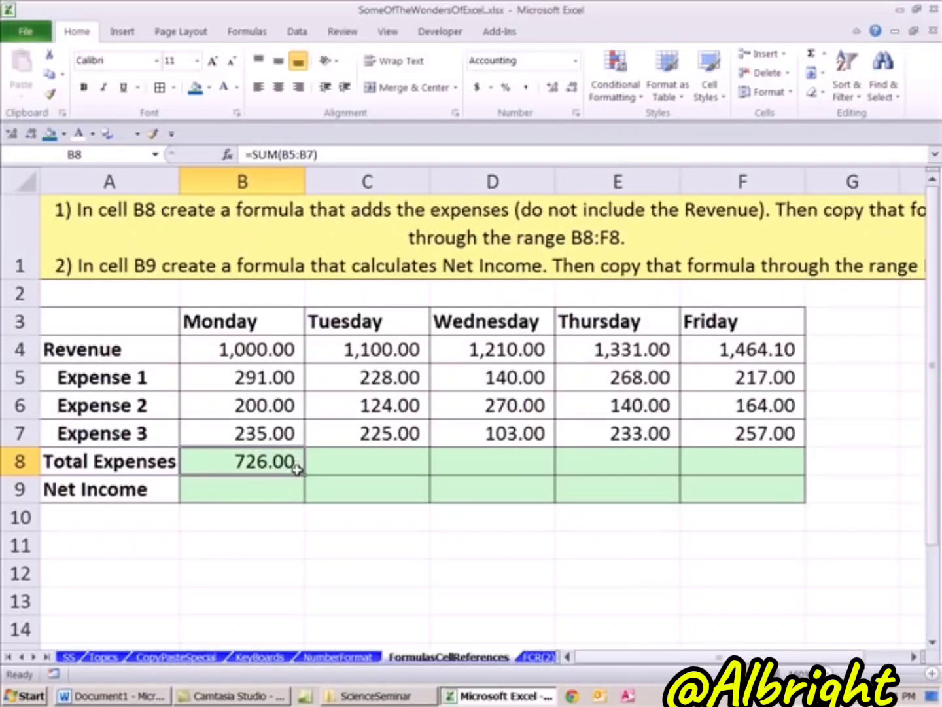
{"action": "double_click", "coordinate": [287, 462]}
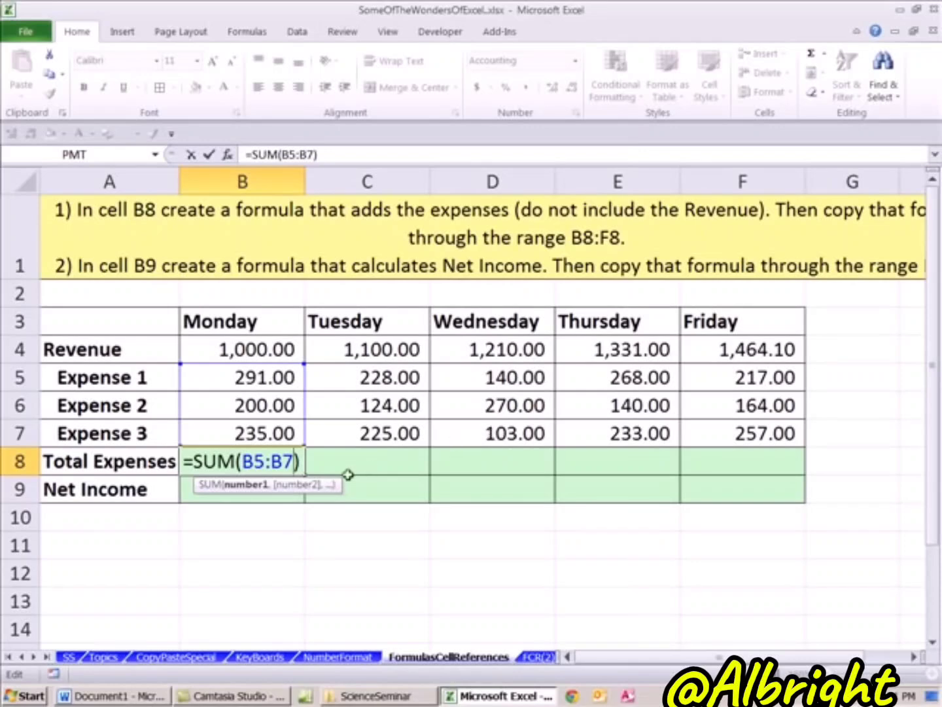
{"action": "key", "text": "Return"}
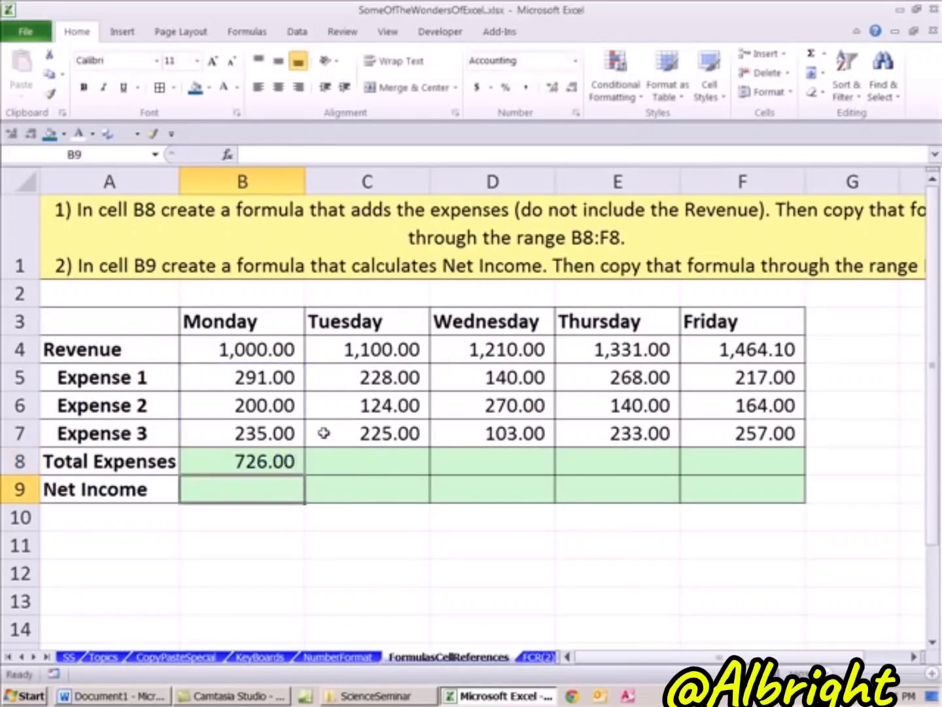
- Copy the Total Expenses formula from B8 across the weekdays through F8
{"action": "left_click", "coordinate": [271, 455]}
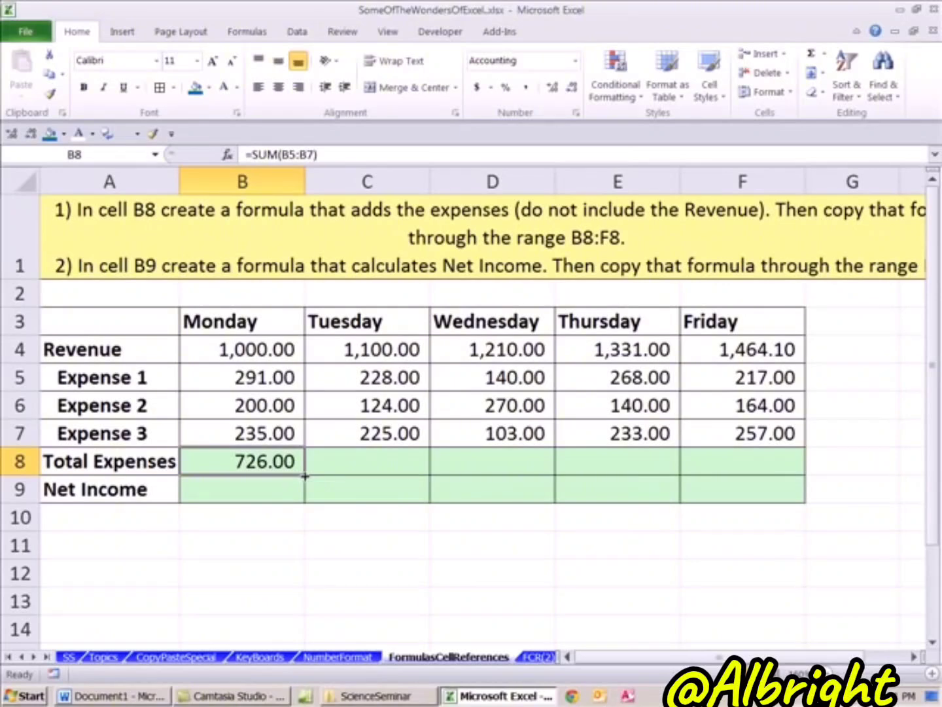
{"action": "left_click_drag", "start_coordinate": [305, 476], "coordinate": [425, 476]}
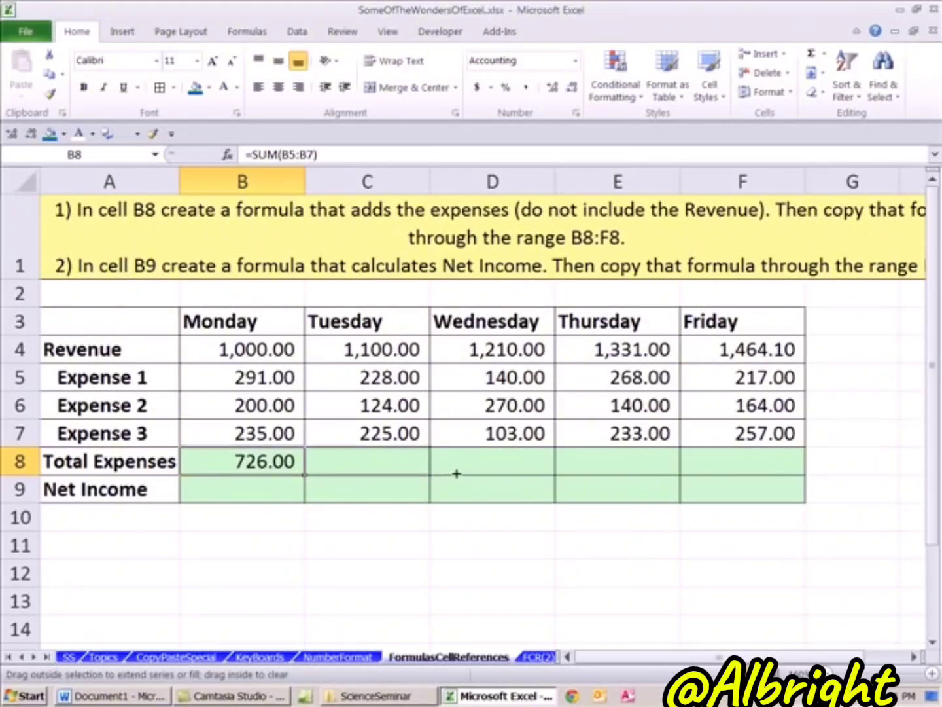
{"action": "left_click_drag", "start_coordinate": [489, 473], "coordinate": [757, 460]}
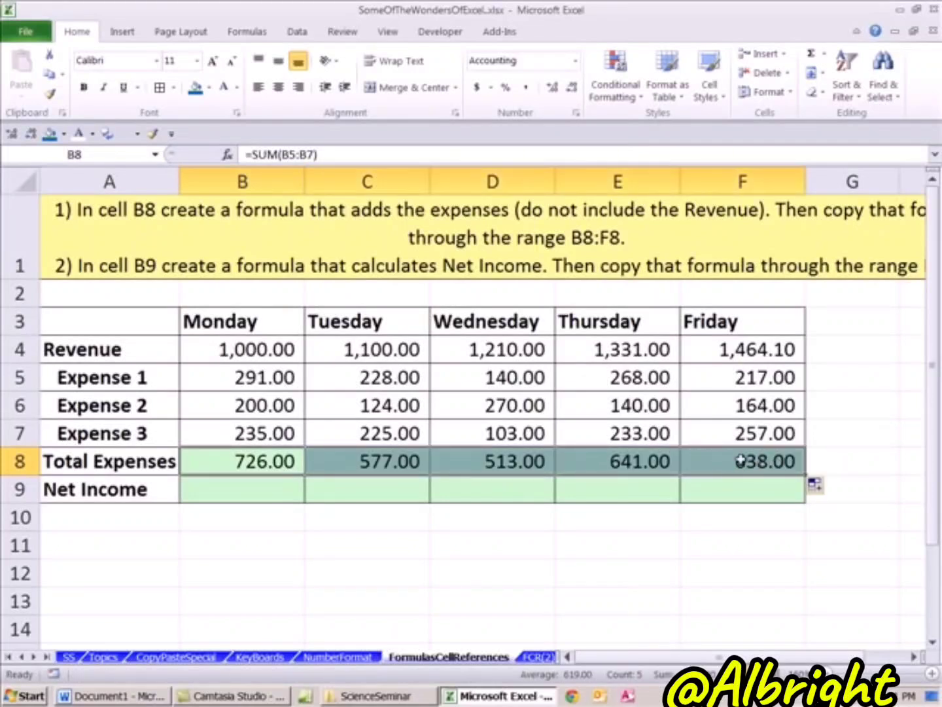
- Compare the range references in Friday's Total Expenses formula in F8 with those in Monday's original in B8
{"action": "left_click", "coordinate": [741, 461]}
{"action": "key", "text": "F2"}
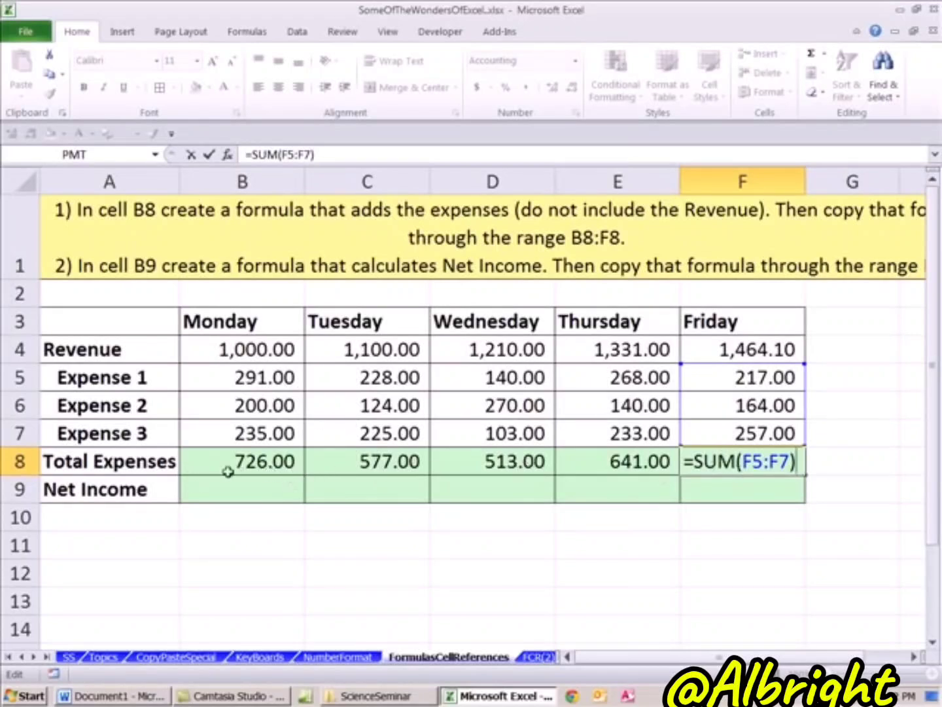
{"action": "key", "text": "ctrl+Return"}
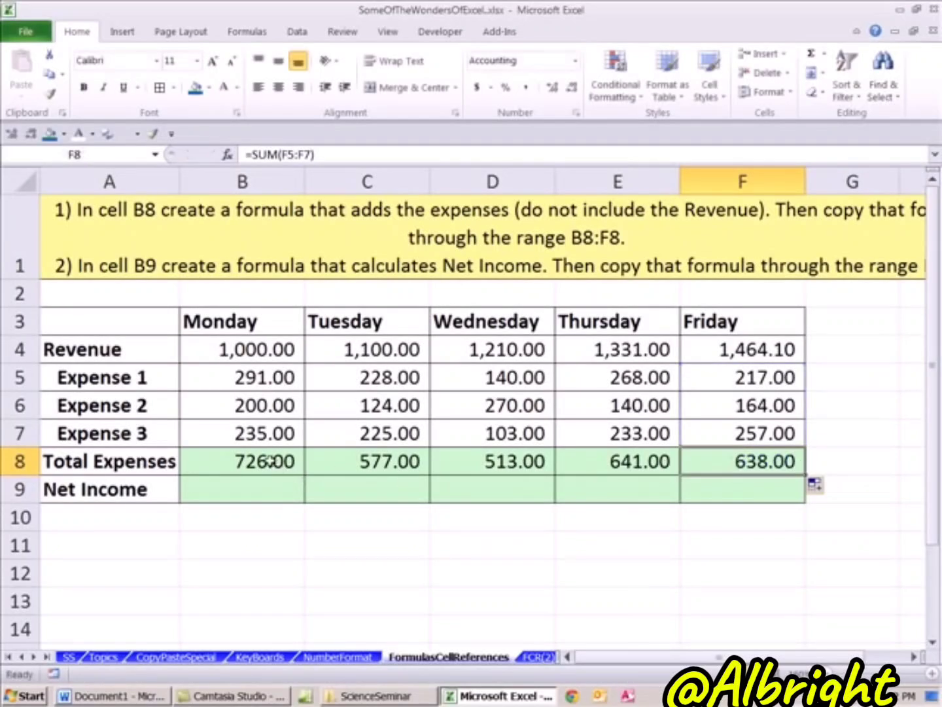
{"action": "double_click", "coordinate": [269, 462]}
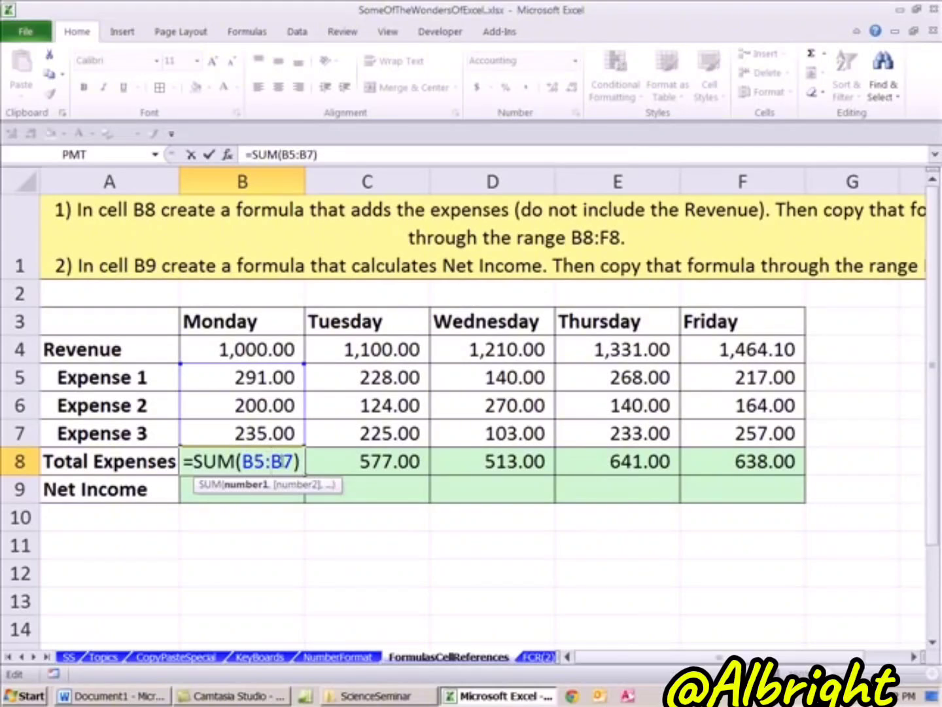
{"action": "key", "text": "ctrl+Return"}
{"action": "double_click", "coordinate": [743, 468]}
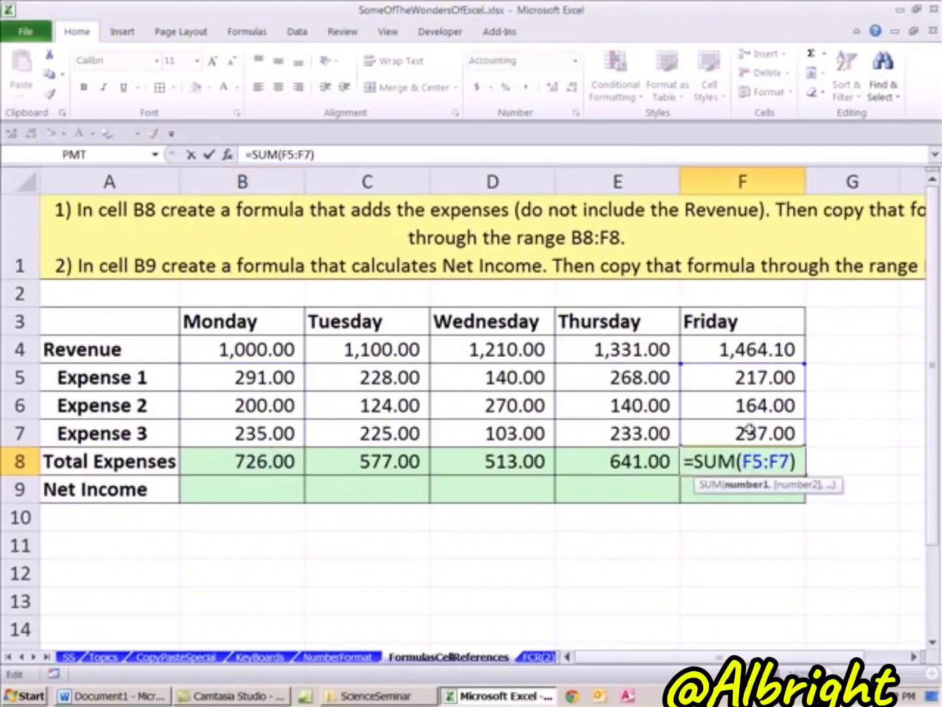
{"action": "key", "text": "ctrl+Return"}
- Examine the Total Expenses formulas from B8 through E8 one by one to see how their relative references shift
{"action": "left_click", "coordinate": [269, 462]}
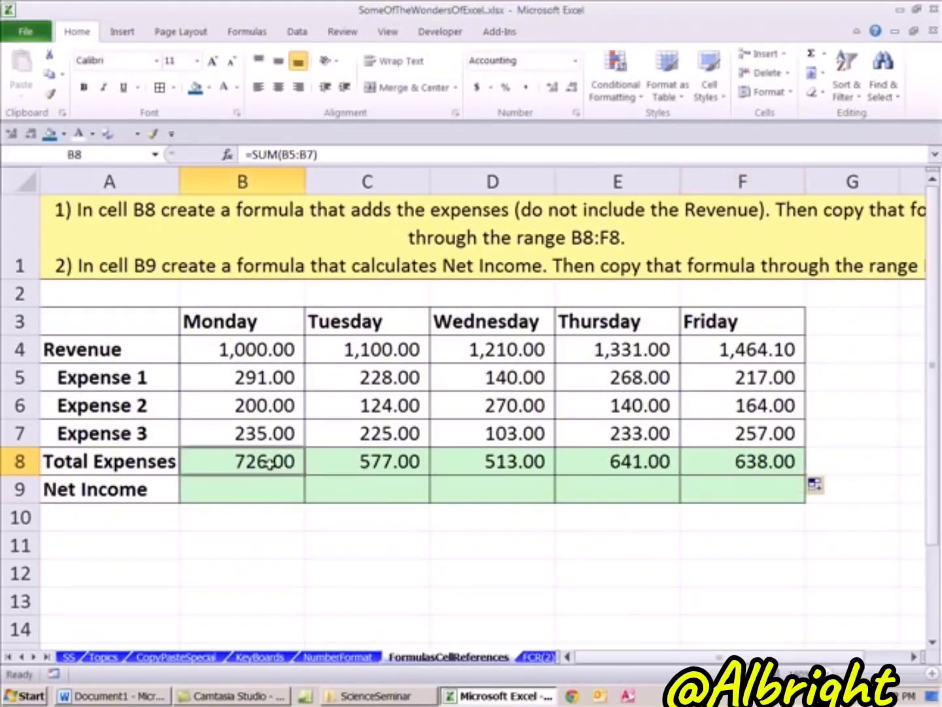
{"action": "double_click", "coordinate": [270, 461]}
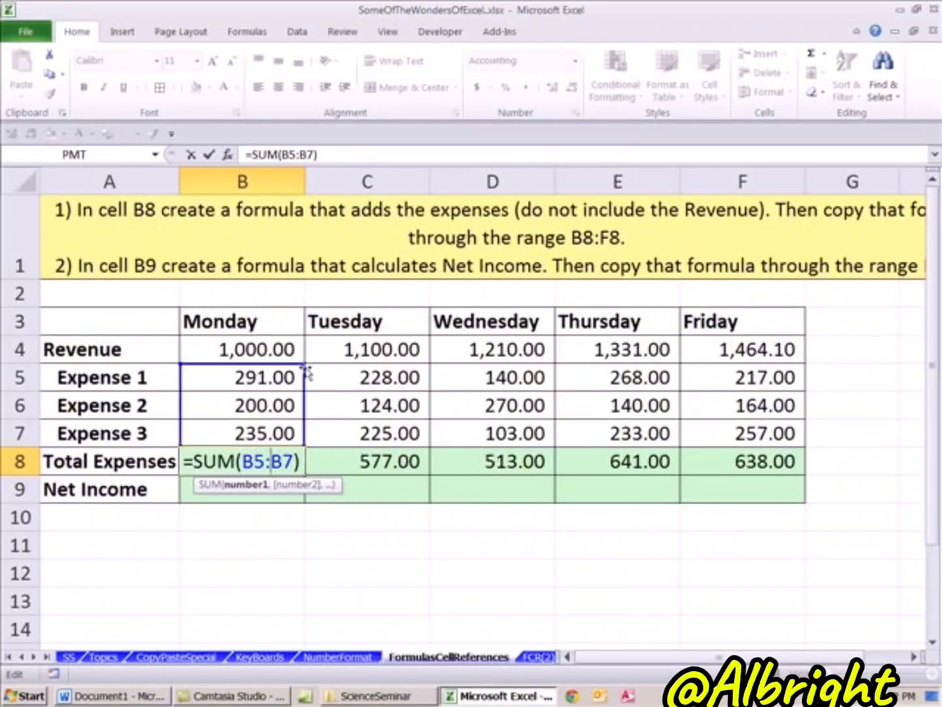
{"action": "key", "text": "ctrl+Return"}
{"action": "double_click", "coordinate": [392, 462]}
{"action": "key", "text": "ctrl+Return"}
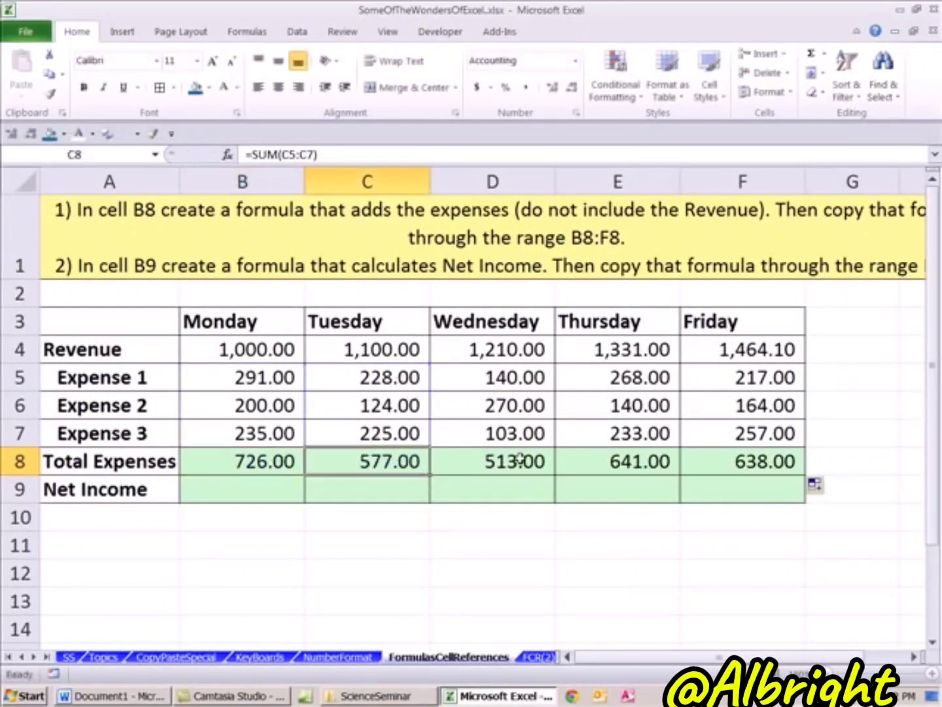
{"action": "double_click", "coordinate": [521, 460]}
{"action": "key", "text": "ctrl+Return"}
{"action": "double_click", "coordinate": [611, 462]}
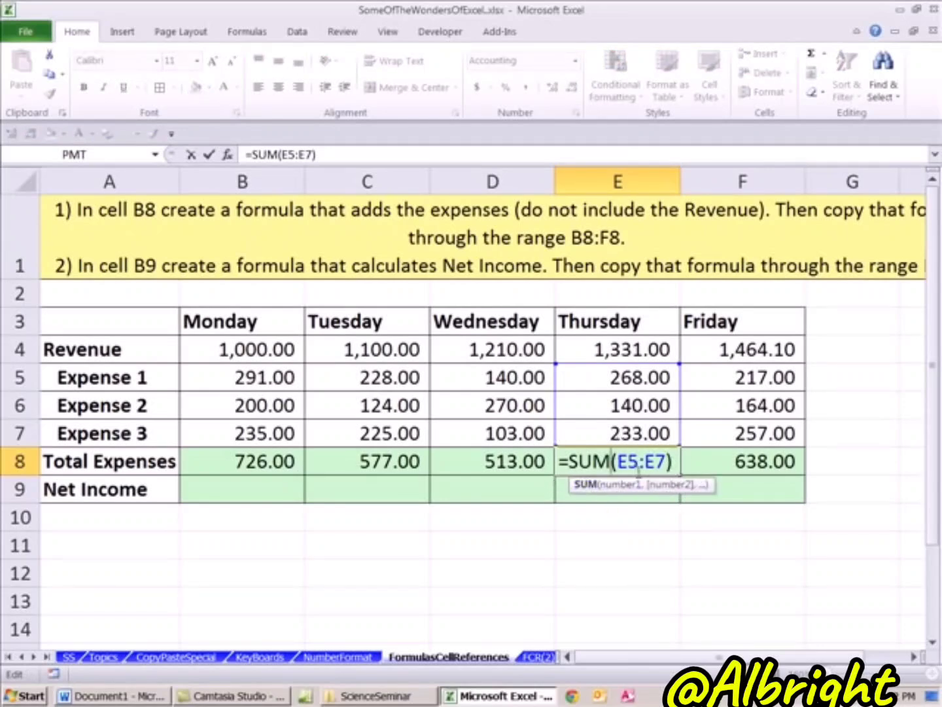
{"action": "key", "text": "ctrl+Return"}
- Calculate Monday's Net Income in B9 by subtracting total expenses from revenue with =B4-B8
{"action": "left_click", "coordinate": [227, 490]}
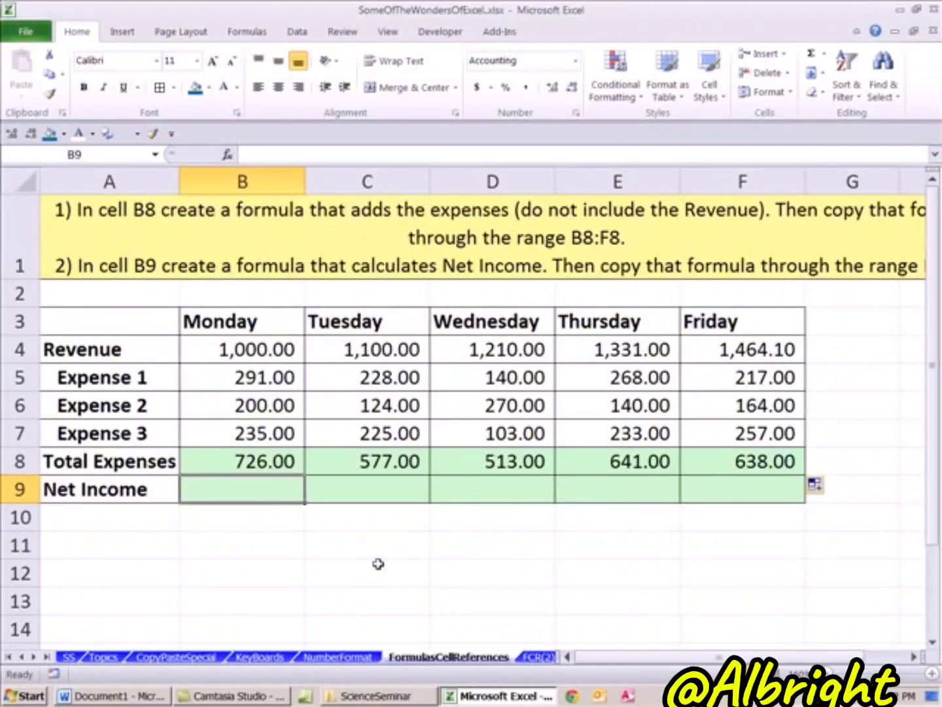
{"action": "type", "text": "="}
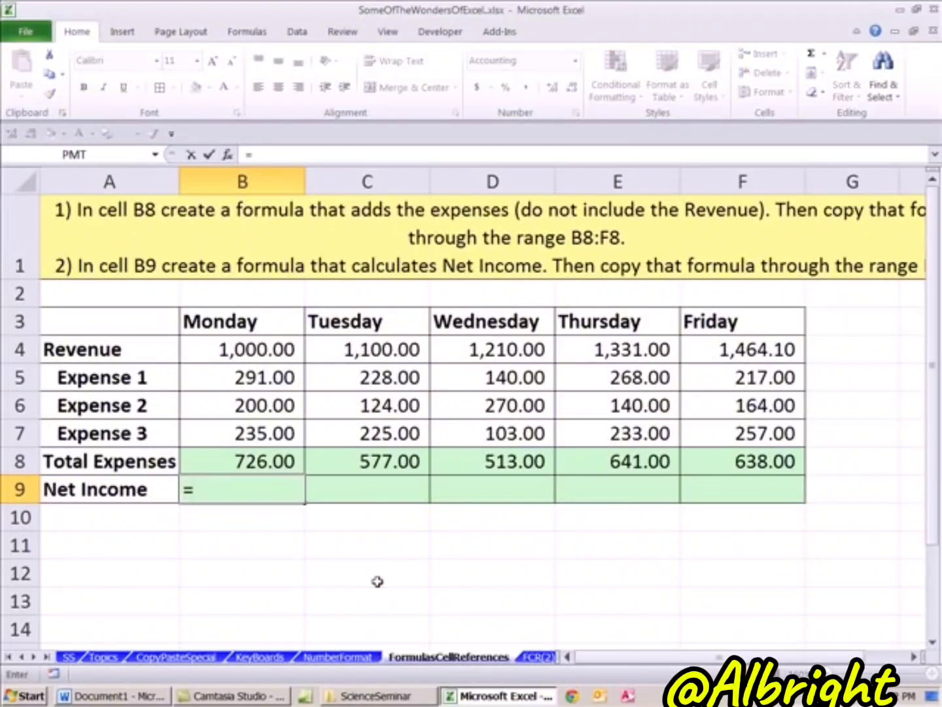
{"action": "left_click", "coordinate": [215, 348]}
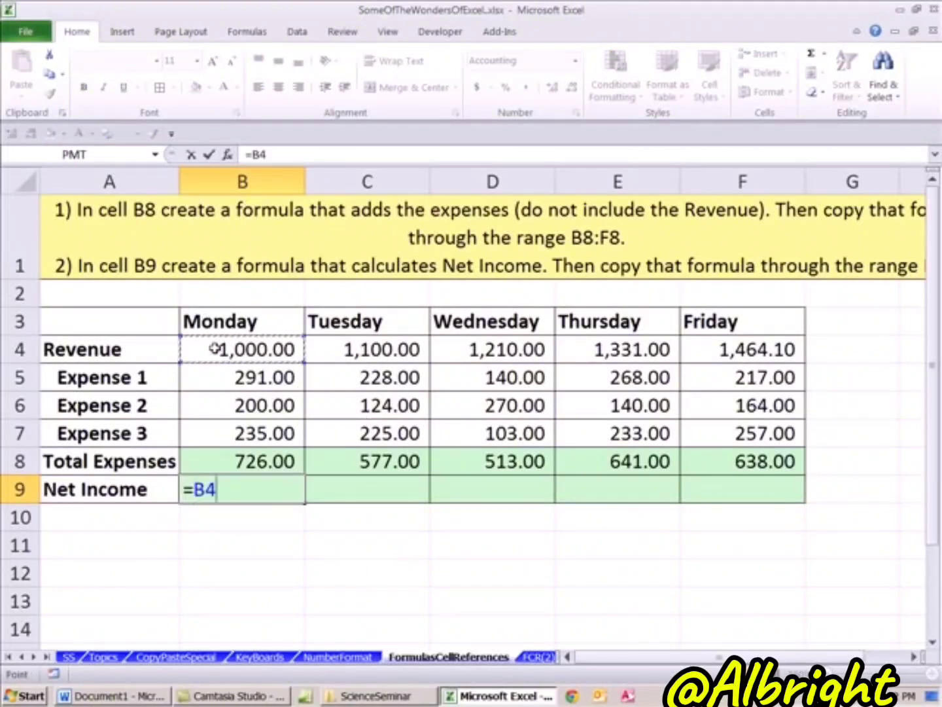
{"action": "type", "text": "-"}
{"action": "left_click", "coordinate": [209, 466]}
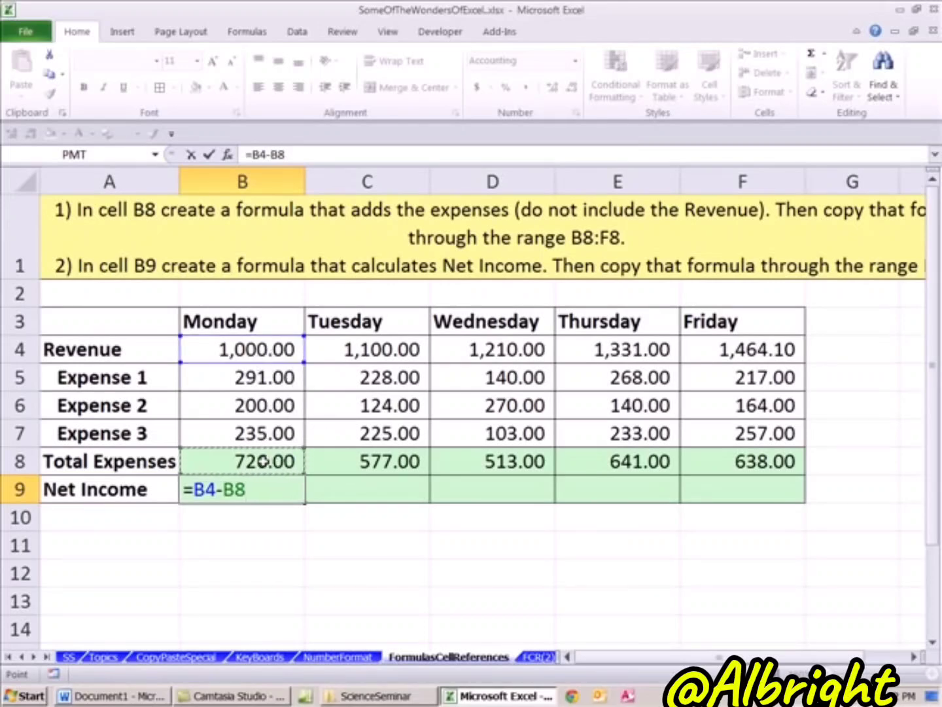
{"action": "key", "text": "Return"}
- Copy the Net Income formula from B9 across through F9 and check the cell references in F9
{"action": "left_click", "coordinate": [280, 483]}
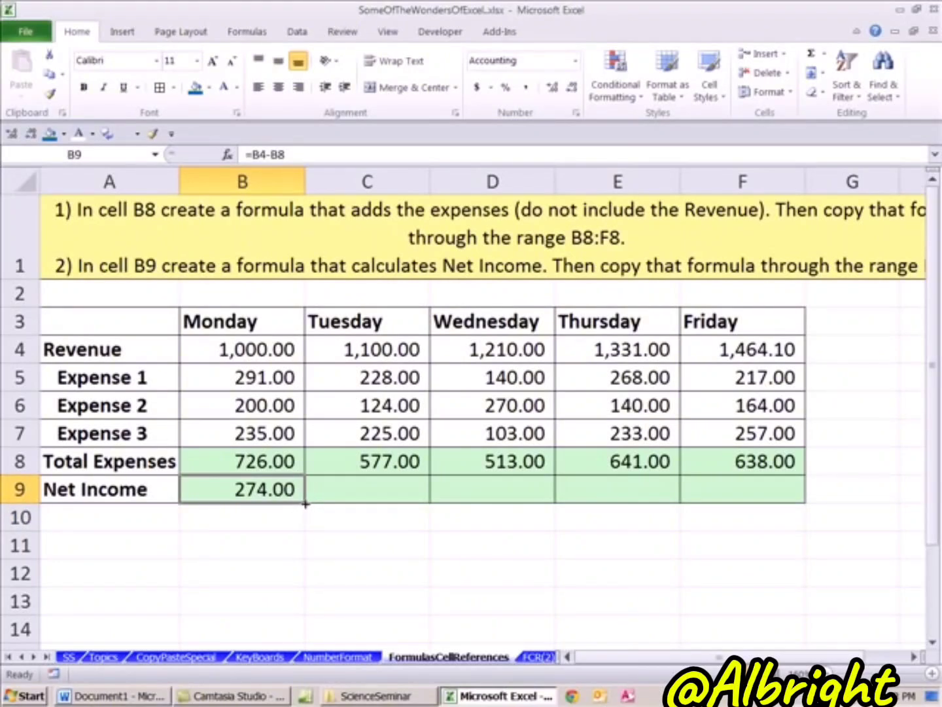
{"action": "left_click_drag", "start_coordinate": [305, 504], "coordinate": [774, 499]}
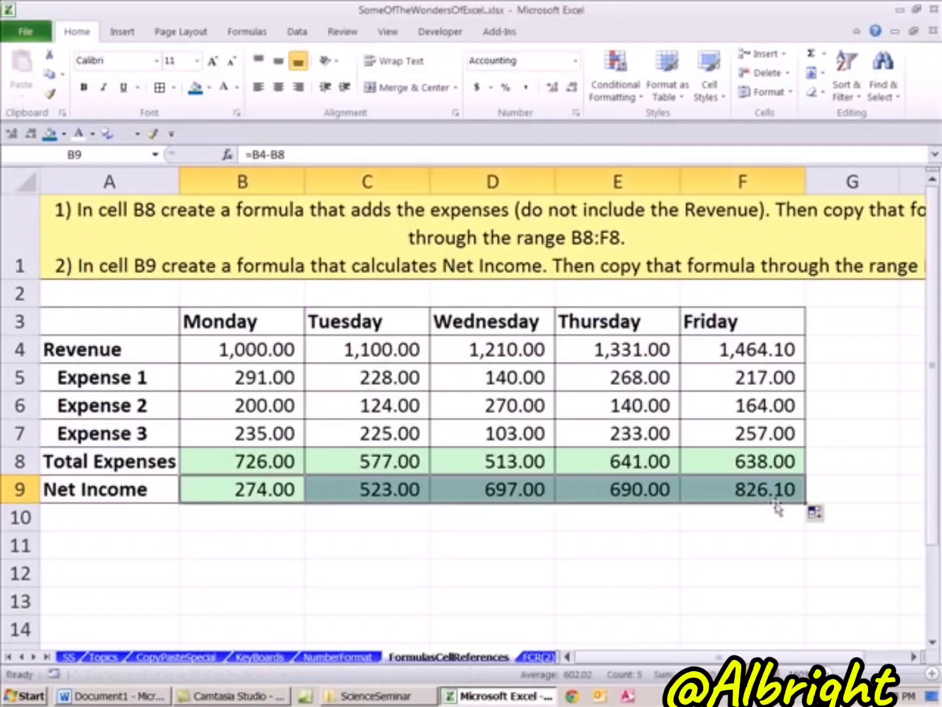
{"action": "left_click", "coordinate": [771, 491]}
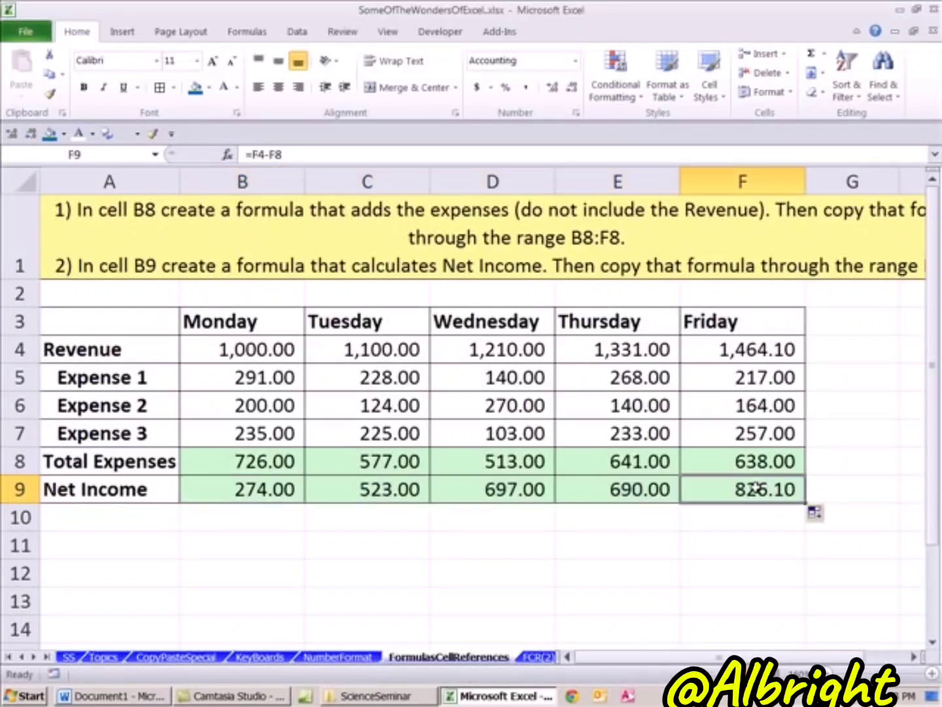
{"action": "double_click", "coordinate": [755, 488]}
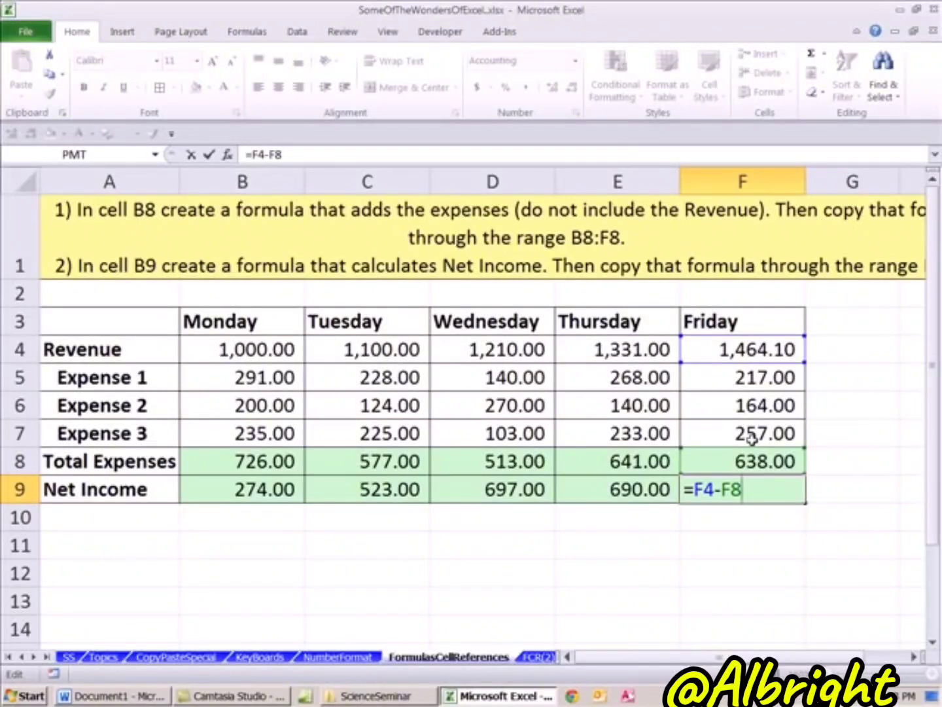
{"action": "key", "text": "Return"}
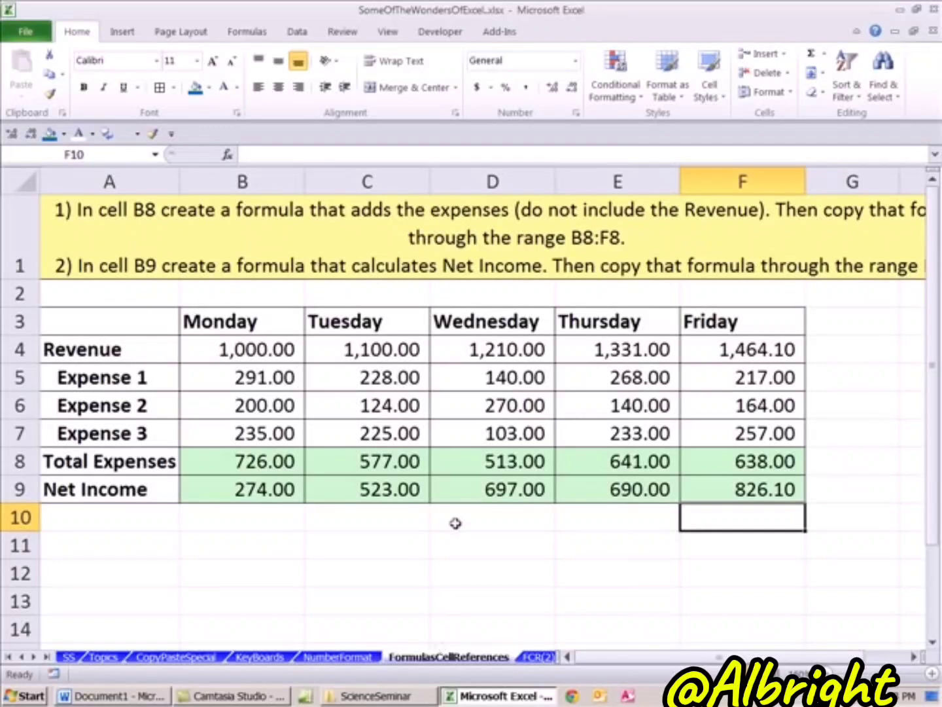
- Bring the remaining sheet names into view and switch to the FCR(2) worksheet
{"action": "left_click", "coordinate": [34, 658]}
{"action": "left_click", "coordinate": [33, 658]}
{"action": "left_click", "coordinate": [34, 657]}
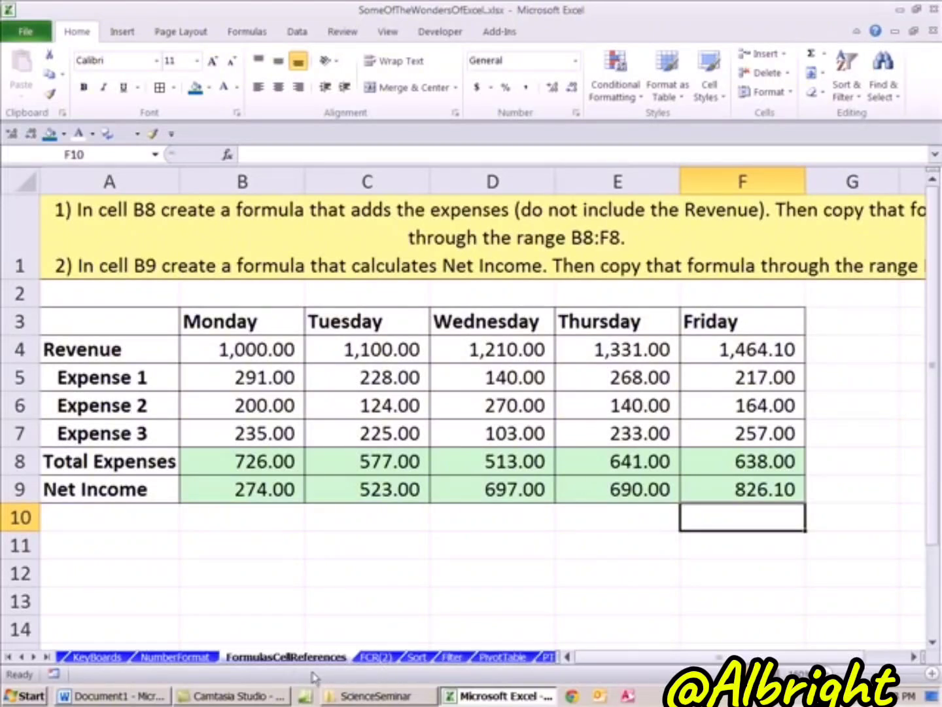
{"action": "mouse_move", "coordinate": [350, 703]}
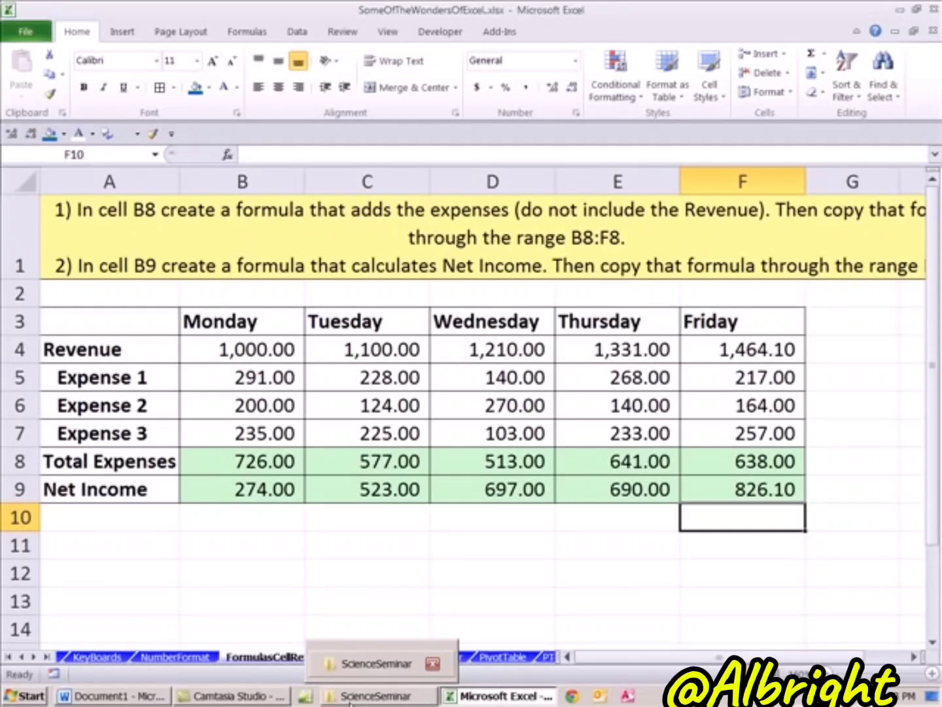
{"action": "key", "text": "ctrl+Page_Down"}
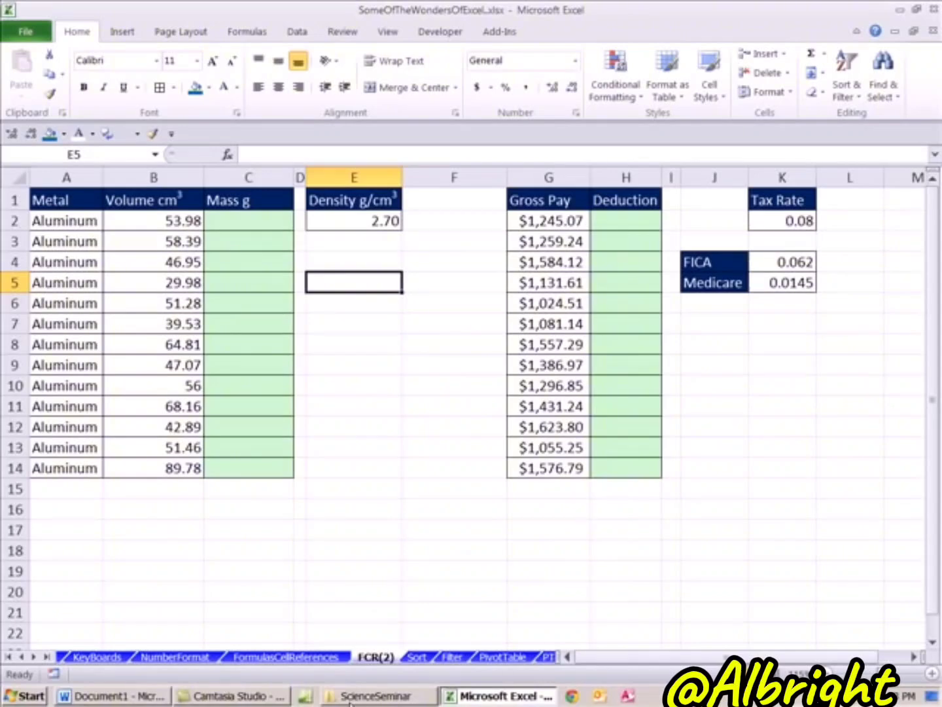
- Look through the remaining worksheets up to PT(2) and back to FormulasCellReferences, ending on FCR(2)
{"action": "key", "text": "ctrl+Page_Down"}
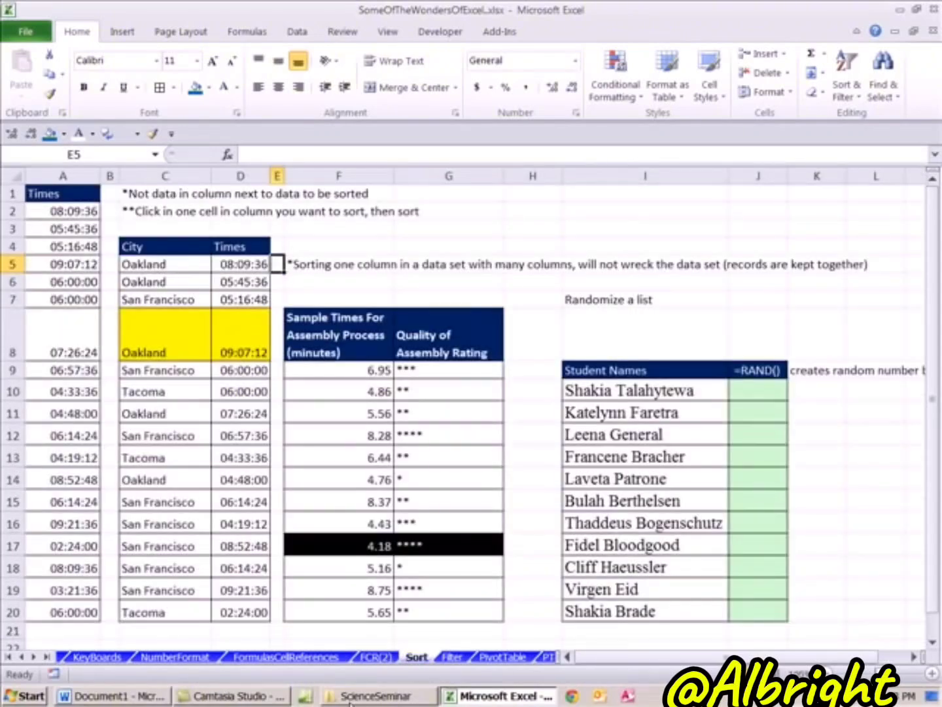
{"action": "key", "text": "ctrl+Page_Down"}
{"action": "key", "text": "ctrl+Page_Down"}
{"action": "key", "text": "ctrl+Page_Down"}
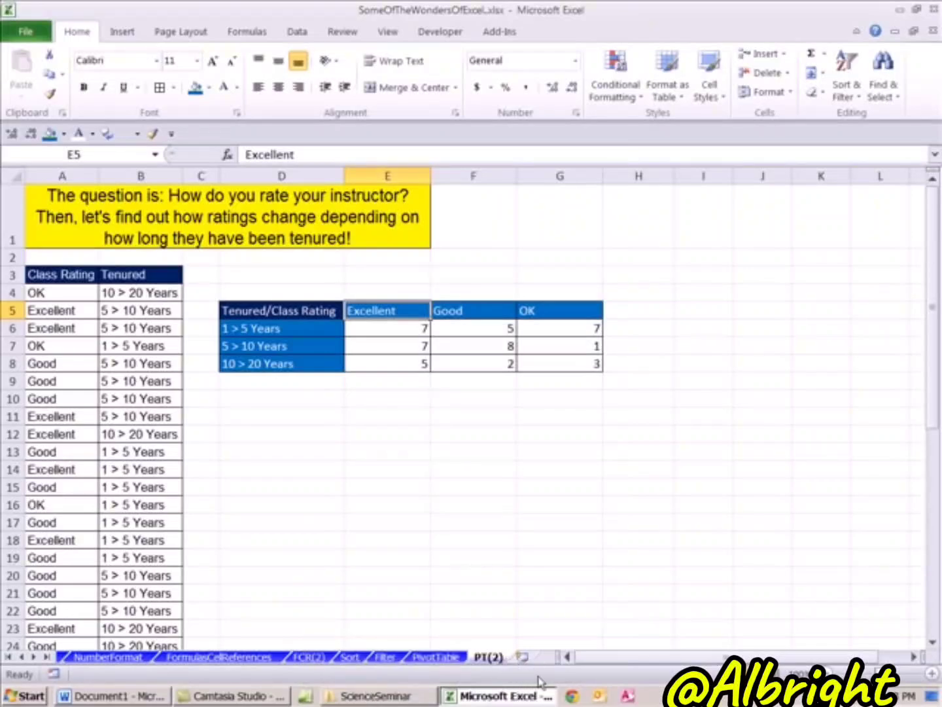
{"action": "key", "text": "ctrl+Page_Up"}
{"action": "key", "text": "ctrl+Page_Up"}
{"action": "key", "text": "ctrl+Page_Up"}
{"action": "key", "text": "ctrl+Page_Up"}
{"action": "key", "text": "ctrl+Page_Up"}
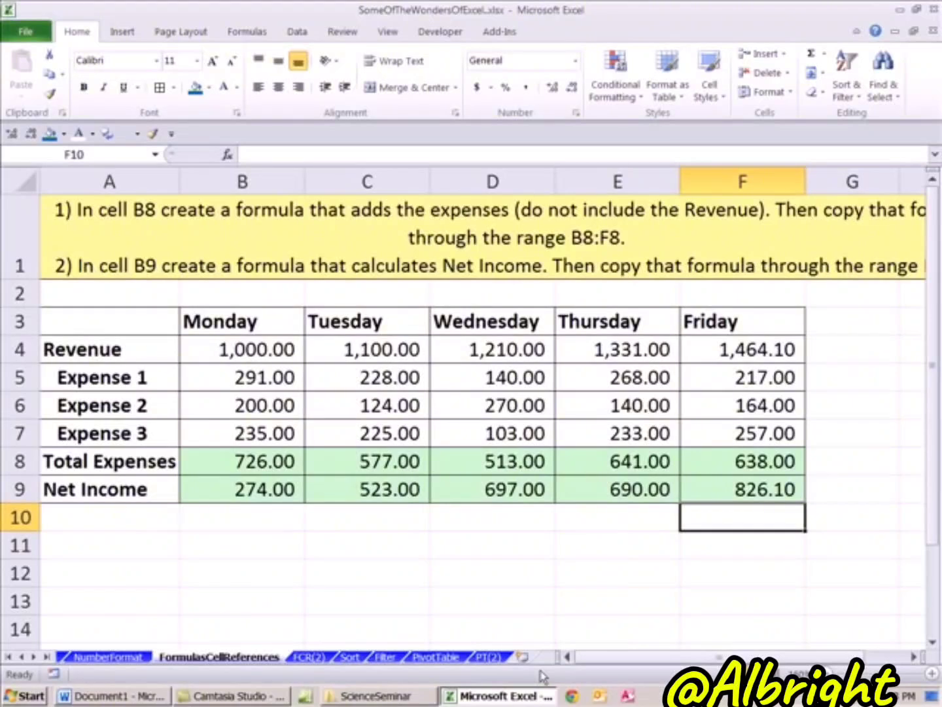
{"action": "key", "text": "ctrl+Page_Down"}
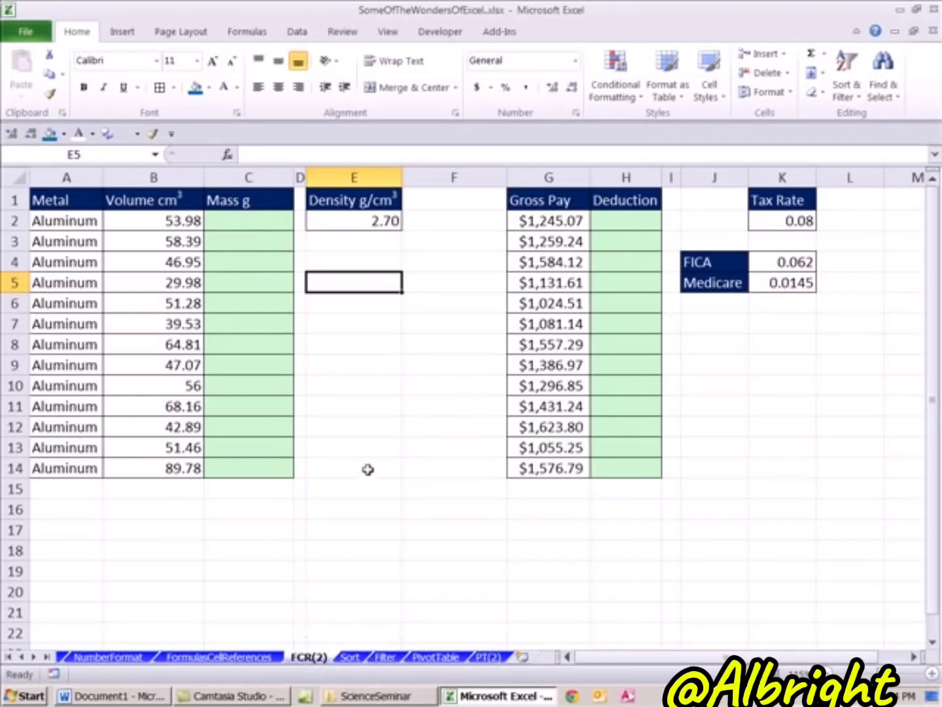
- Calculate the first metal's mass in C2 by multiplying its volume by the density with =B2*E2
{"action": "scroll", "coordinate": [356, 461], "scroll_direction": "up", "scroll_amount": 2, "text": "ctrl"}
{"action": "left_click_drag", "start_coordinate": [649, 657], "coordinate": [594, 660]}
{"action": "left_click", "coordinate": [297, 236]}
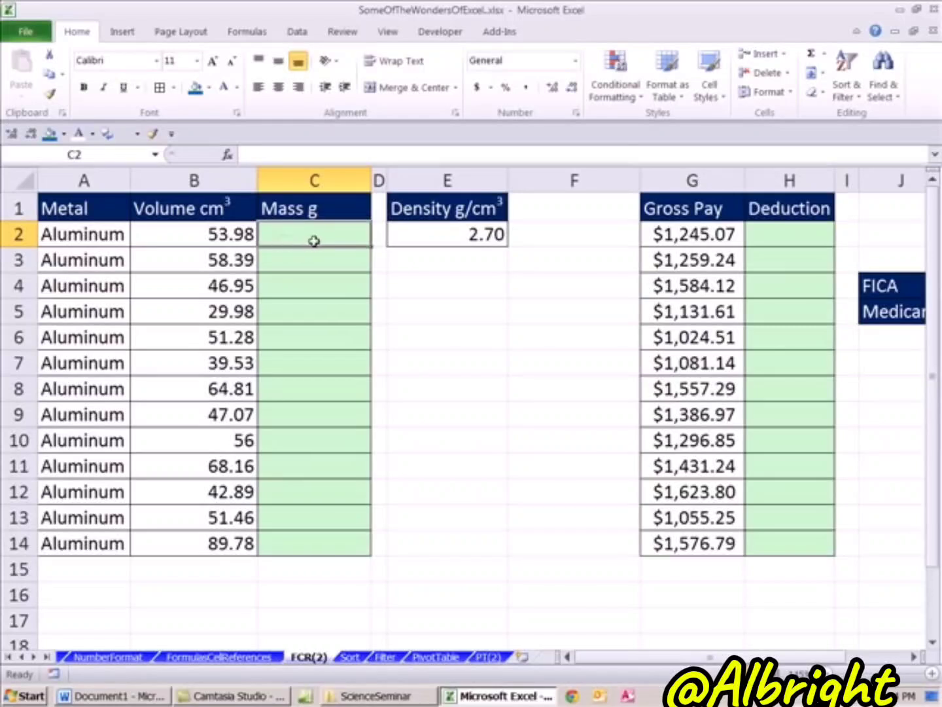
{"action": "type", "text": "="}
{"action": "left_click", "coordinate": [247, 234]}
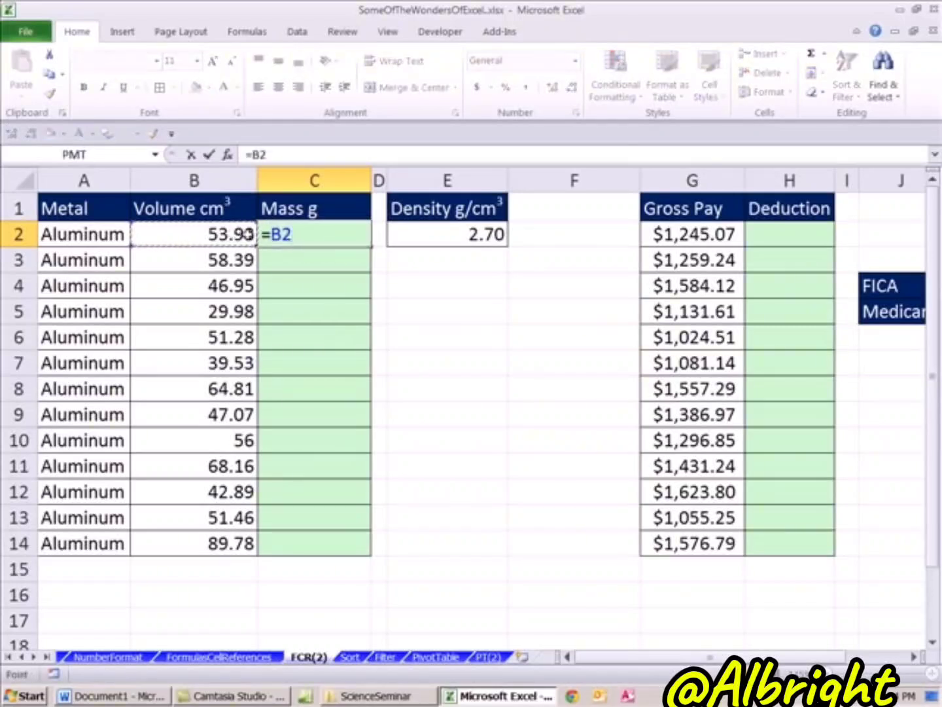
{"action": "type", "text": "*"}
{"action": "left_click", "coordinate": [472, 239]}
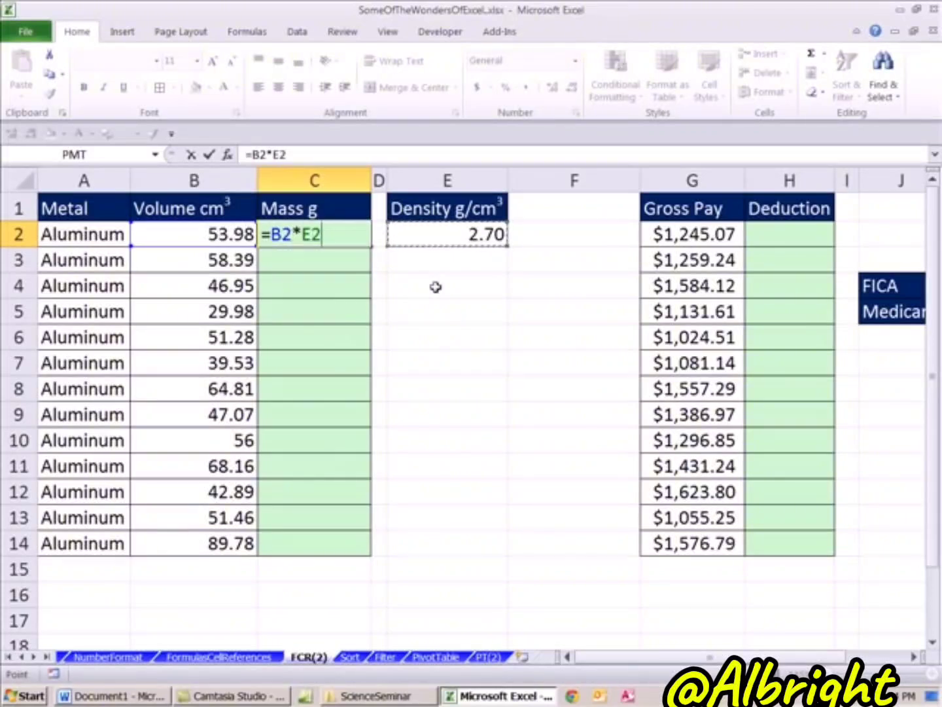
{"action": "key", "text": "Return"}
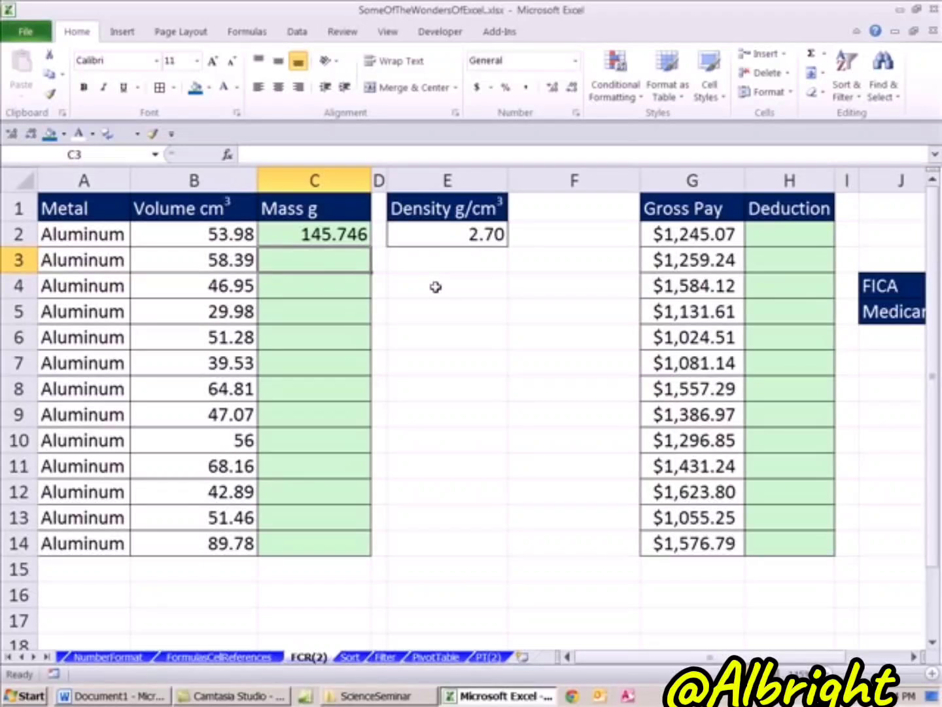
- Calculate the second mass in C3 with a separately built formula, =B3*E2
{"action": "type", "text": "="}
{"action": "left_click", "coordinate": [235, 262]}
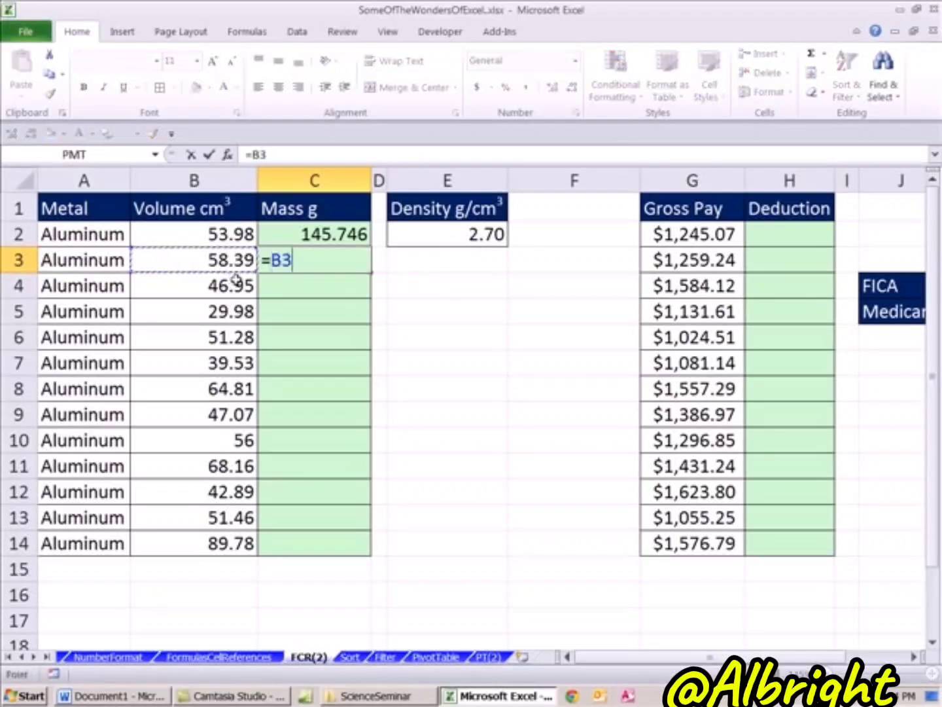
{"action": "type", "text": "*"}
{"action": "left_click", "coordinate": [422, 239]}
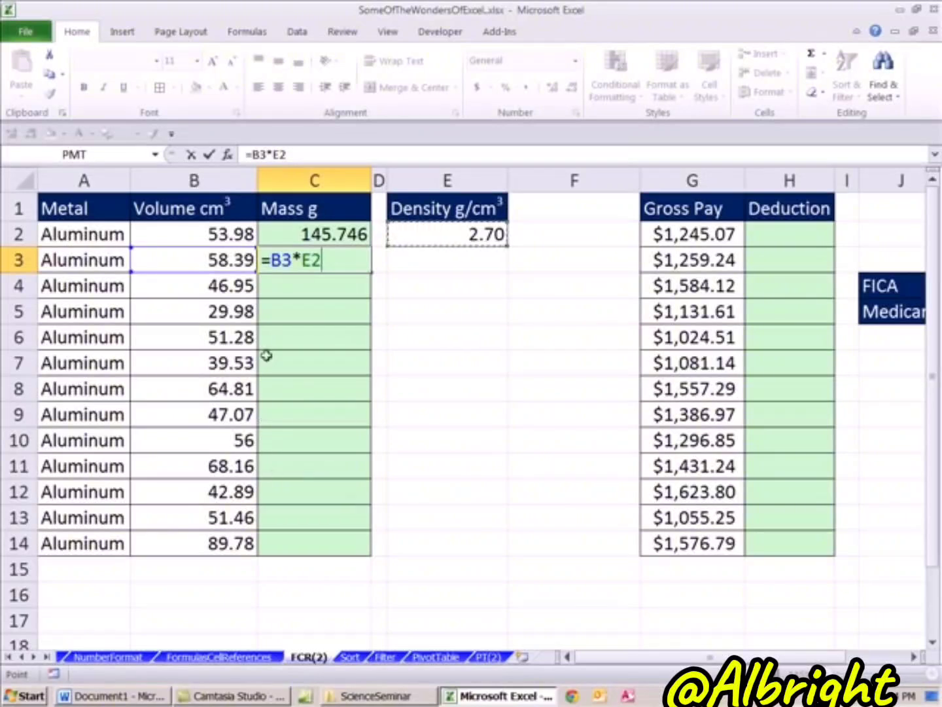
{"action": "key", "text": "Return"}
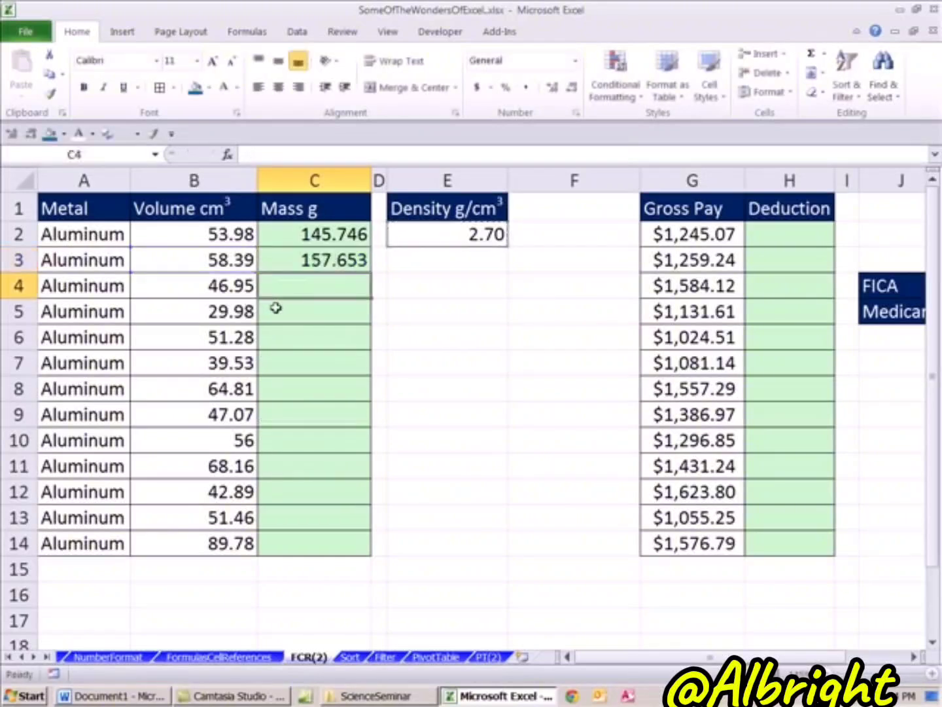
- Calculate the third mass in C4 with =B4*E2, and clear the individually built formulas from C3:C4
{"action": "type", "text": "="}
{"action": "key", "text": "Left"}
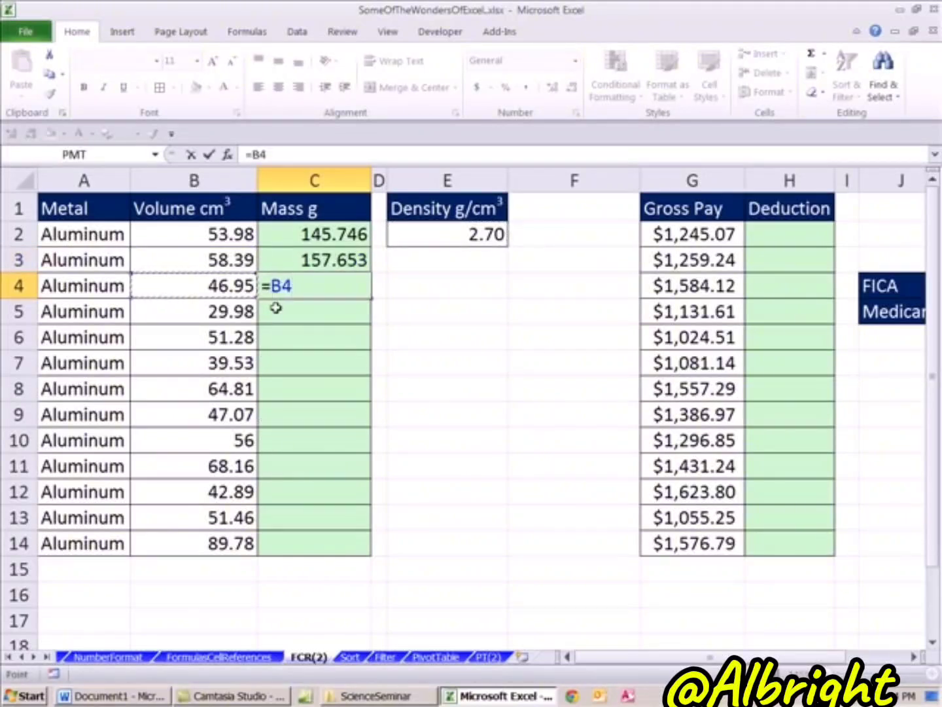
{"action": "type", "text": "*"}
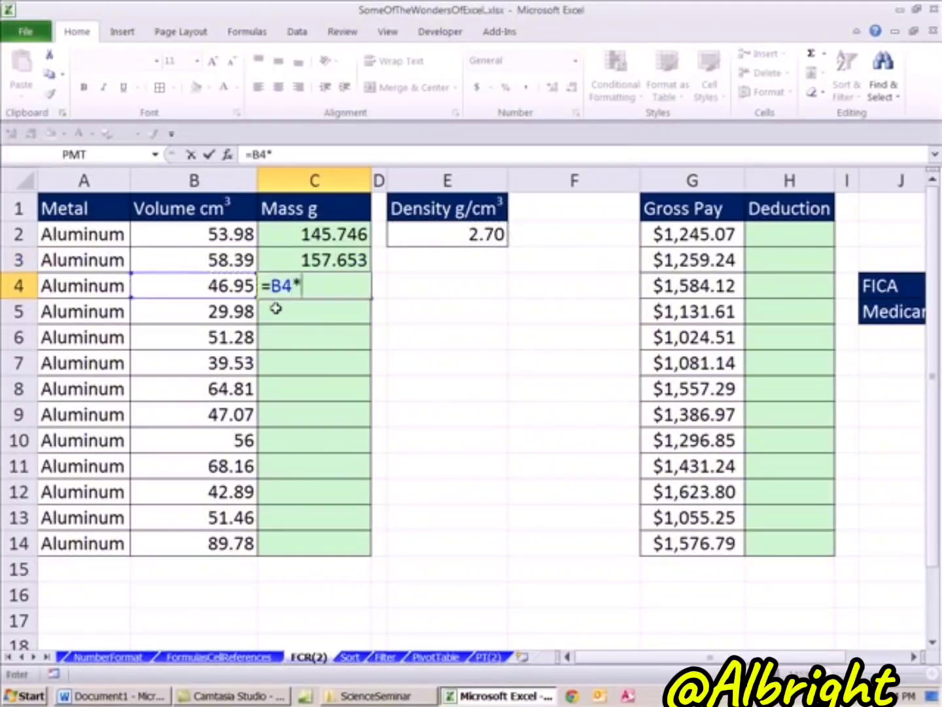
{"action": "left_click", "coordinate": [463, 239]}
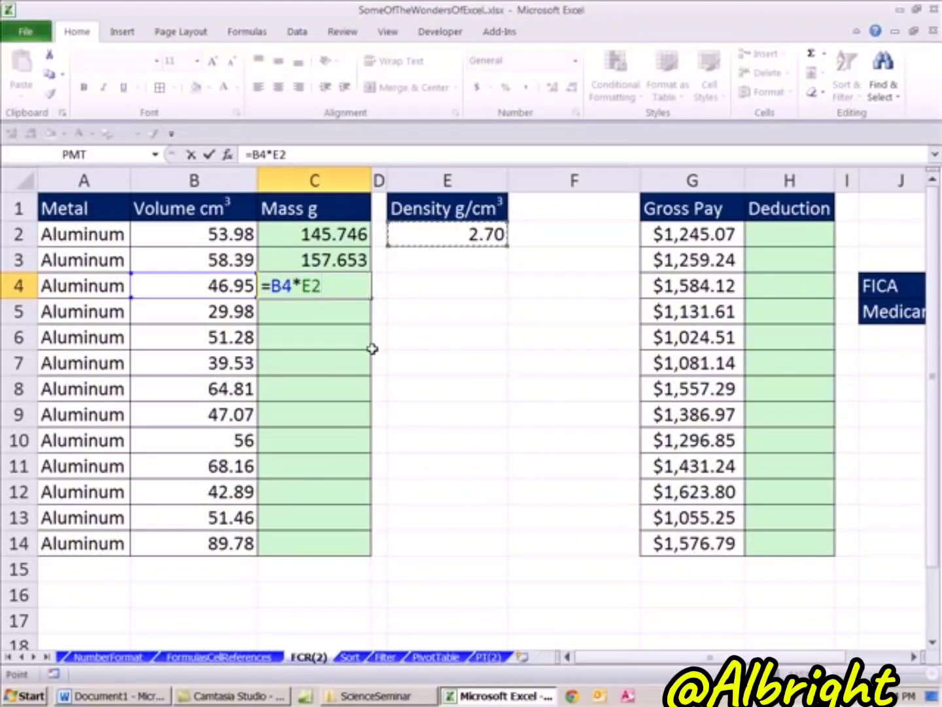
{"action": "key", "text": "Return"}
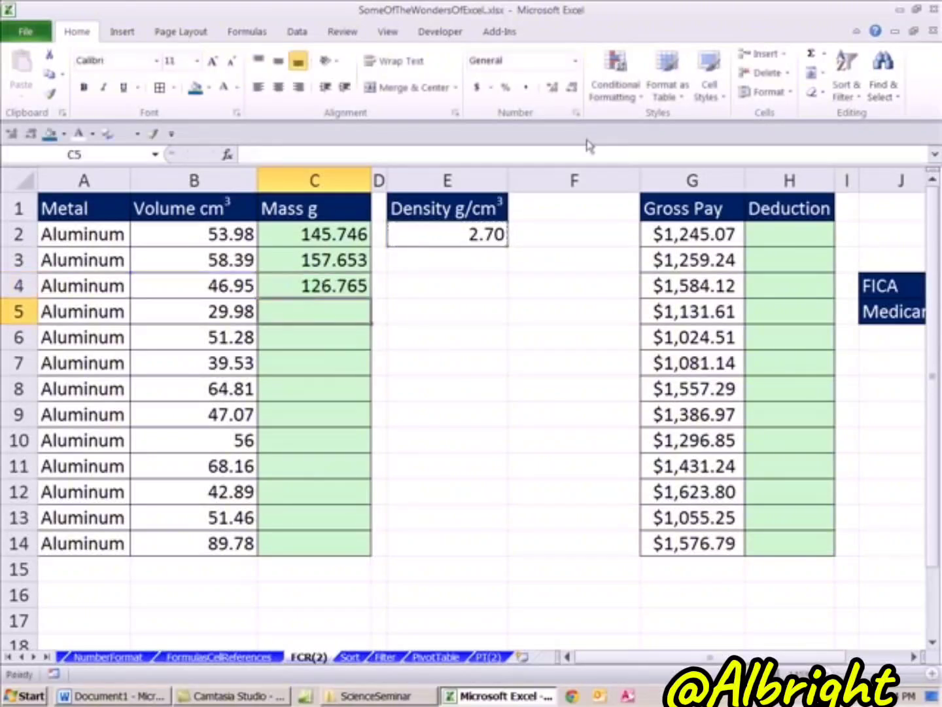
{"action": "left_click_drag", "start_coordinate": [351, 258], "coordinate": [350, 279]}
{"action": "key", "text": "Delete"}
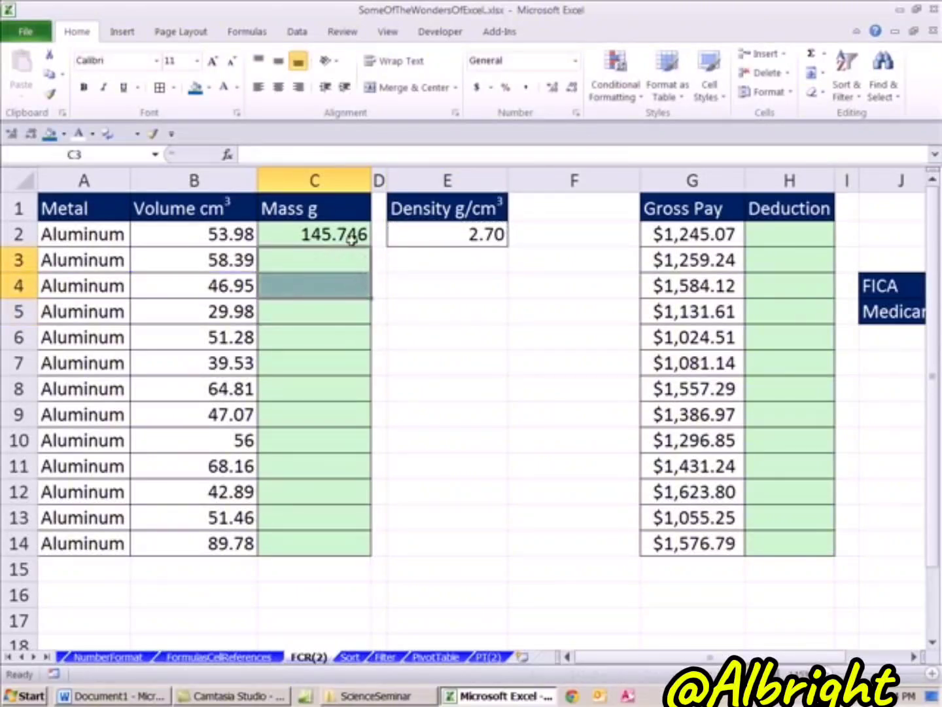
- Try copying the mass formula from C2 down to C3, and clear C3 after checking its references
{"action": "left_click", "coordinate": [343, 236]}
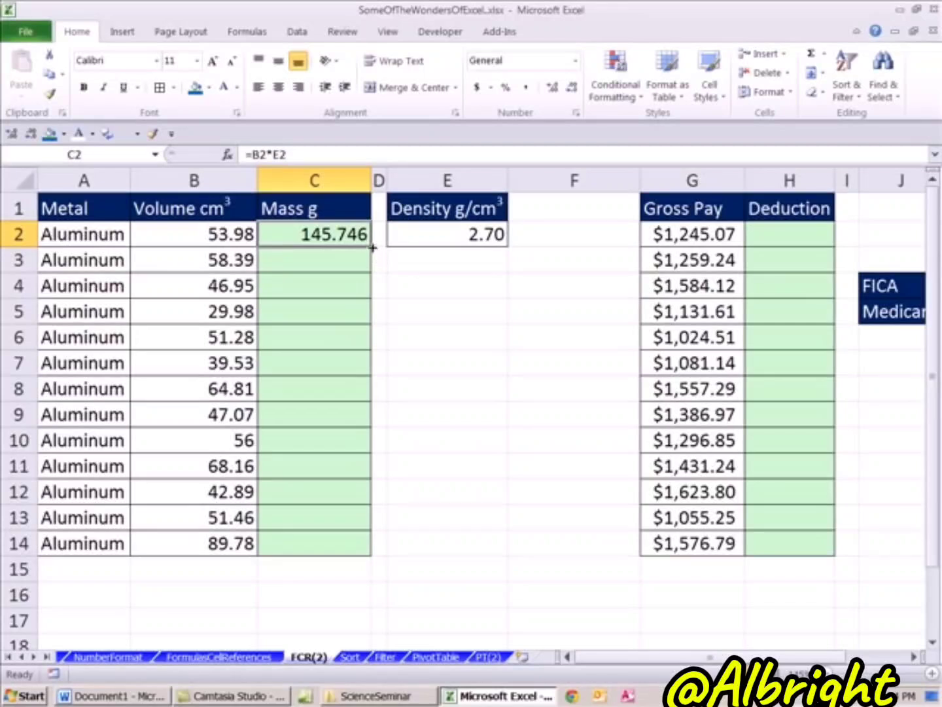
{"action": "left_click_drag", "start_coordinate": [371, 246], "coordinate": [373, 270]}
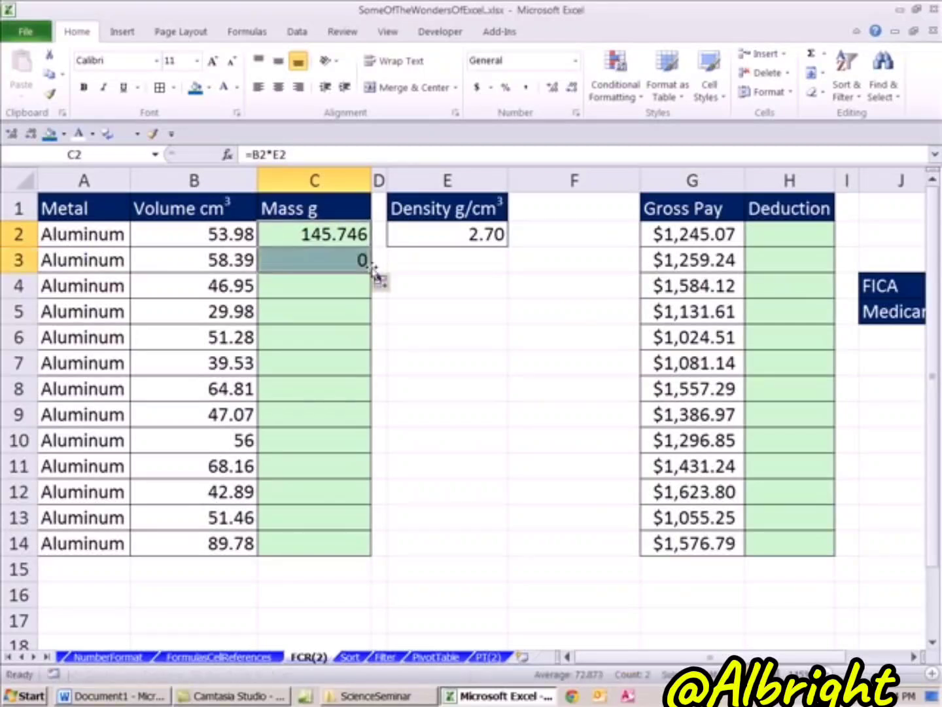
{"action": "left_click", "coordinate": [341, 262]}
{"action": "double_click", "coordinate": [340, 263]}
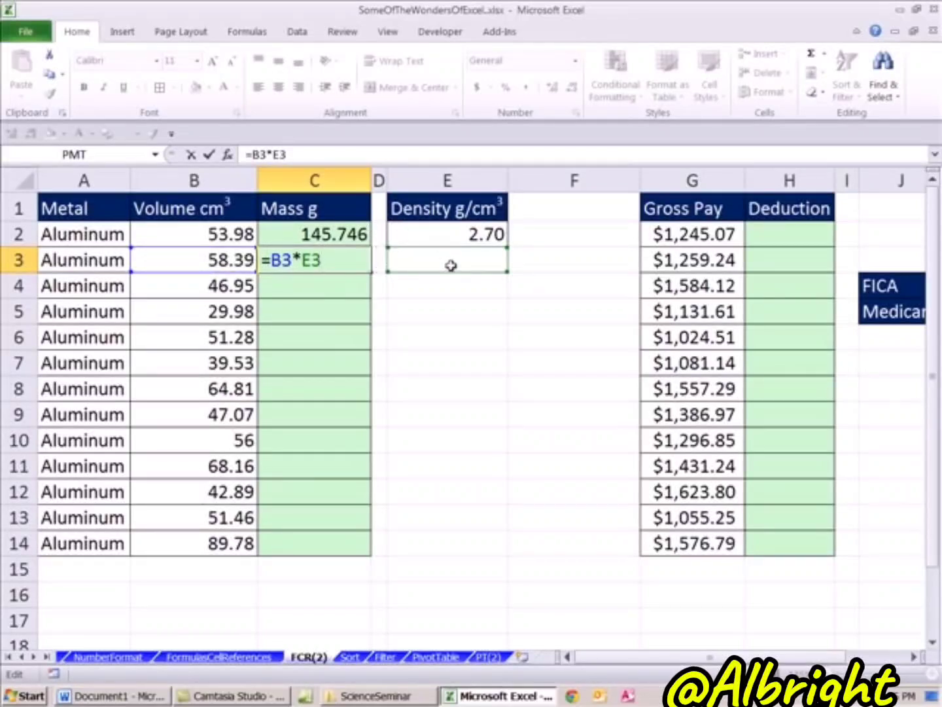
{"action": "key", "text": "ctrl+Return"}
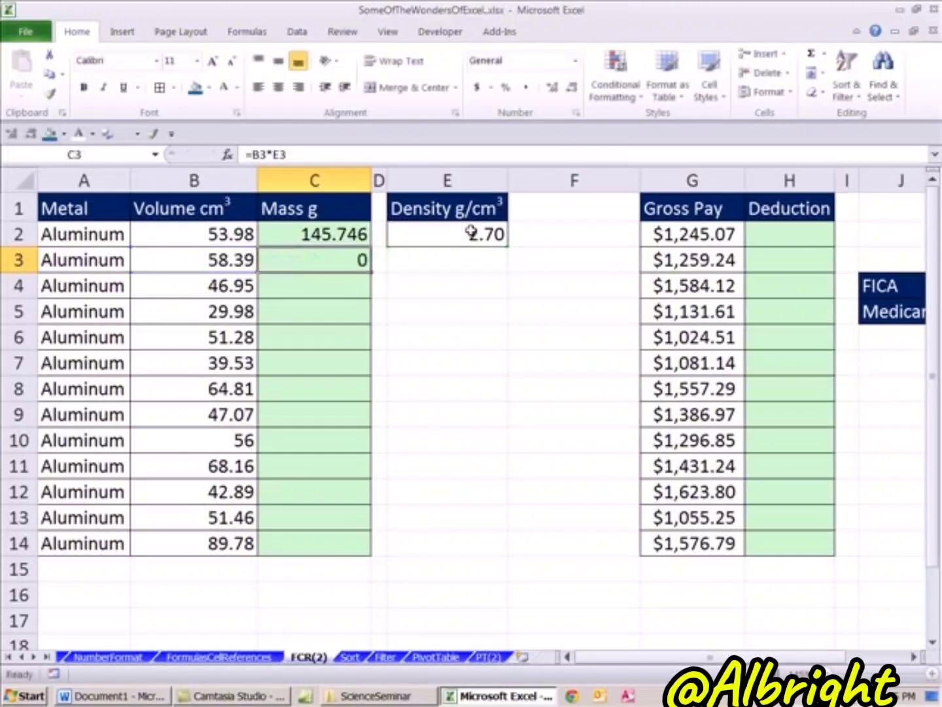
{"action": "key", "text": "Delete"}
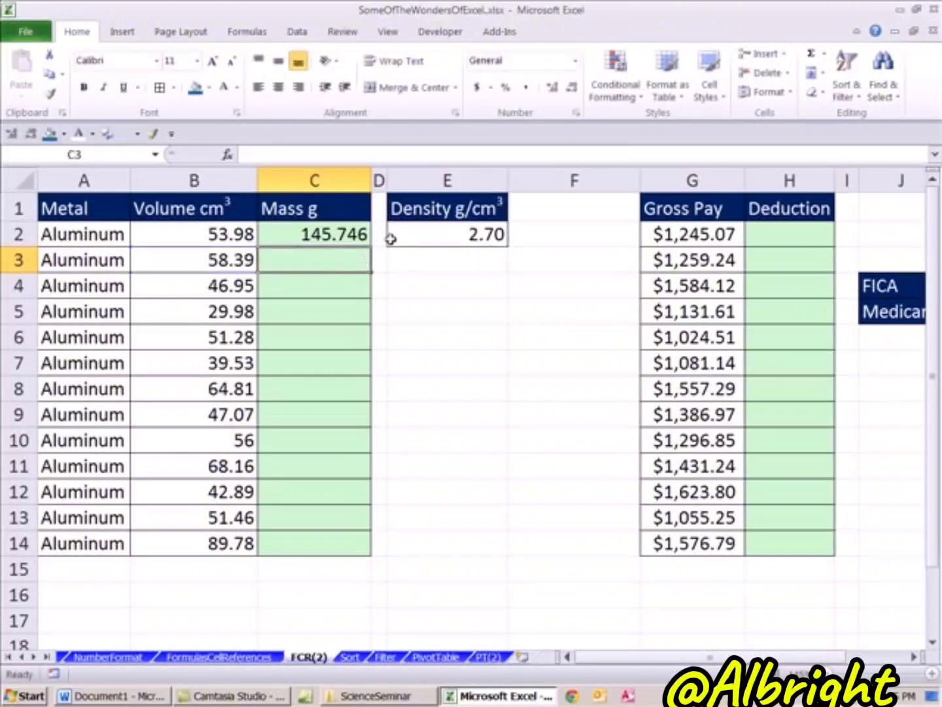
- Make the density reference in C2's mass formula absolute so that it reads =B2*$E$2
{"action": "left_click", "coordinate": [347, 235]}
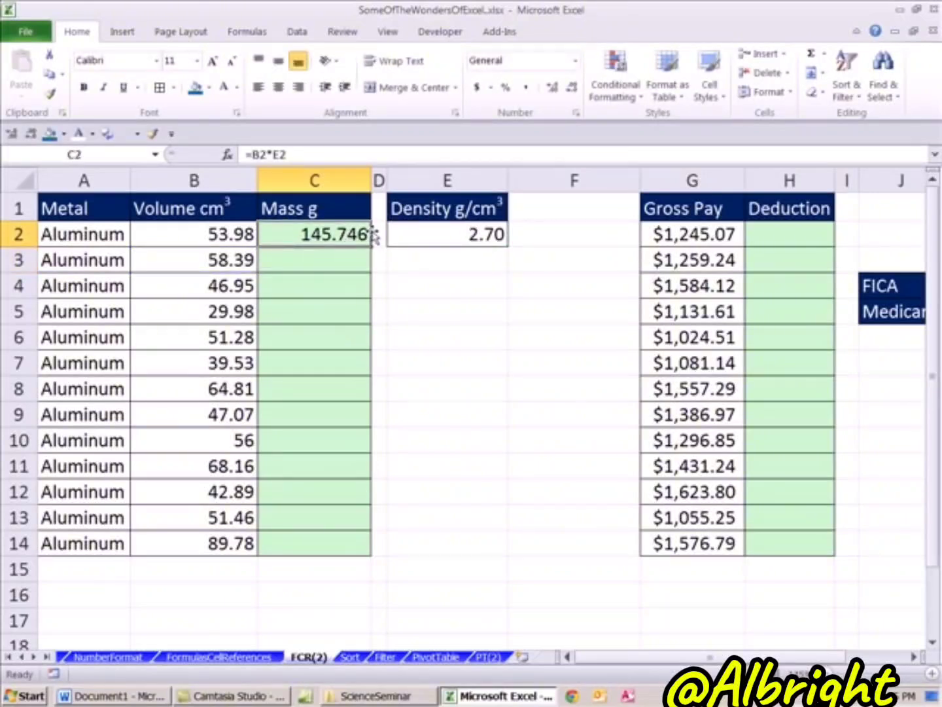
{"action": "key", "text": "F2"}
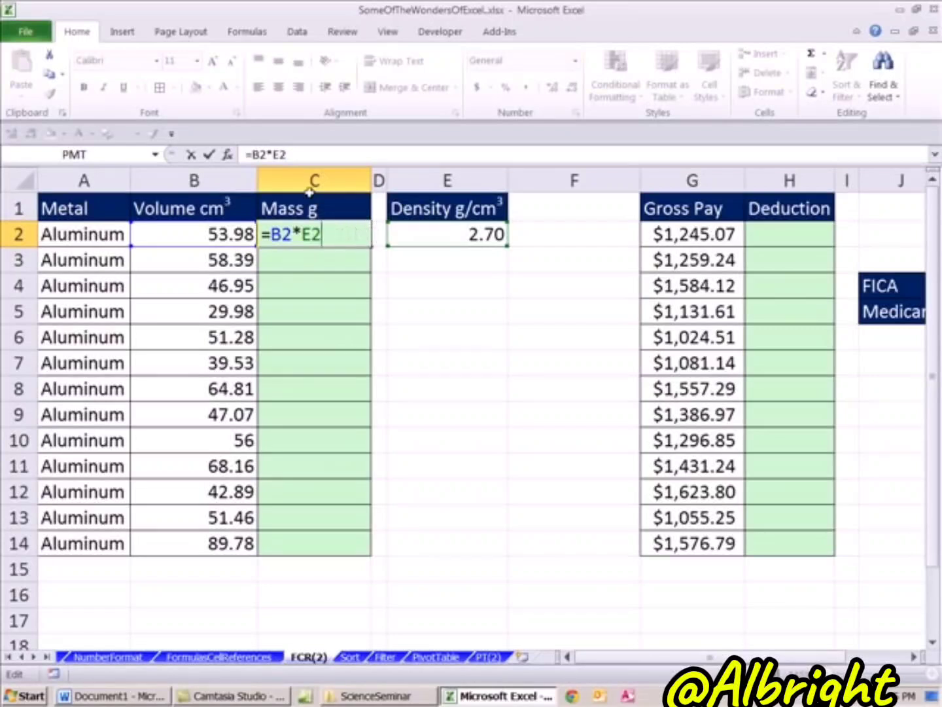
{"action": "left_click", "coordinate": [311, 235]}
{"action": "key", "text": "F4"}
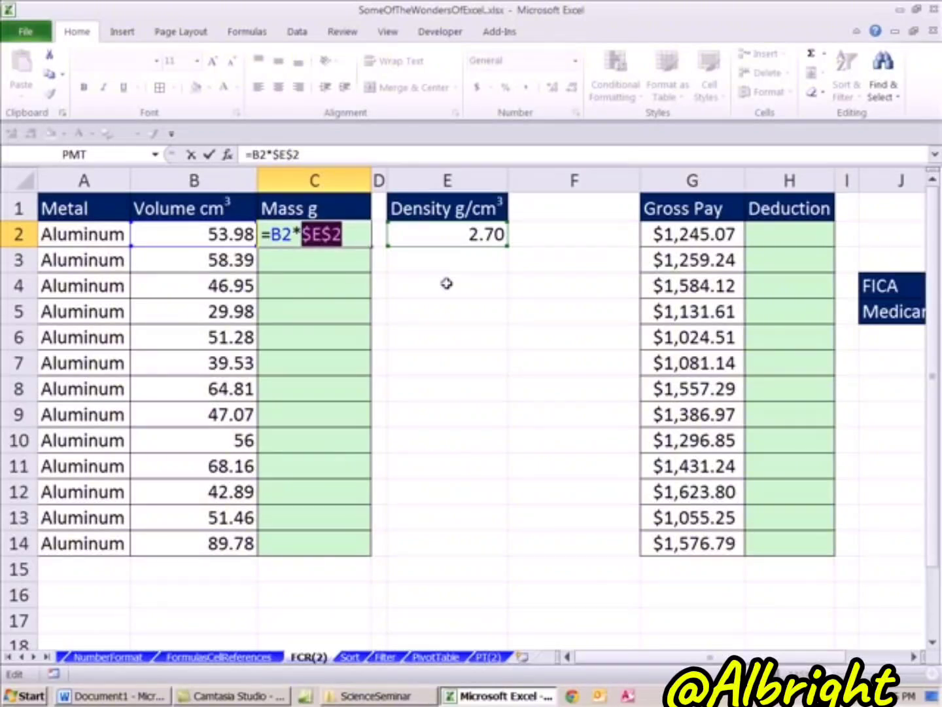
{"action": "left_click", "coordinate": [343, 234]}
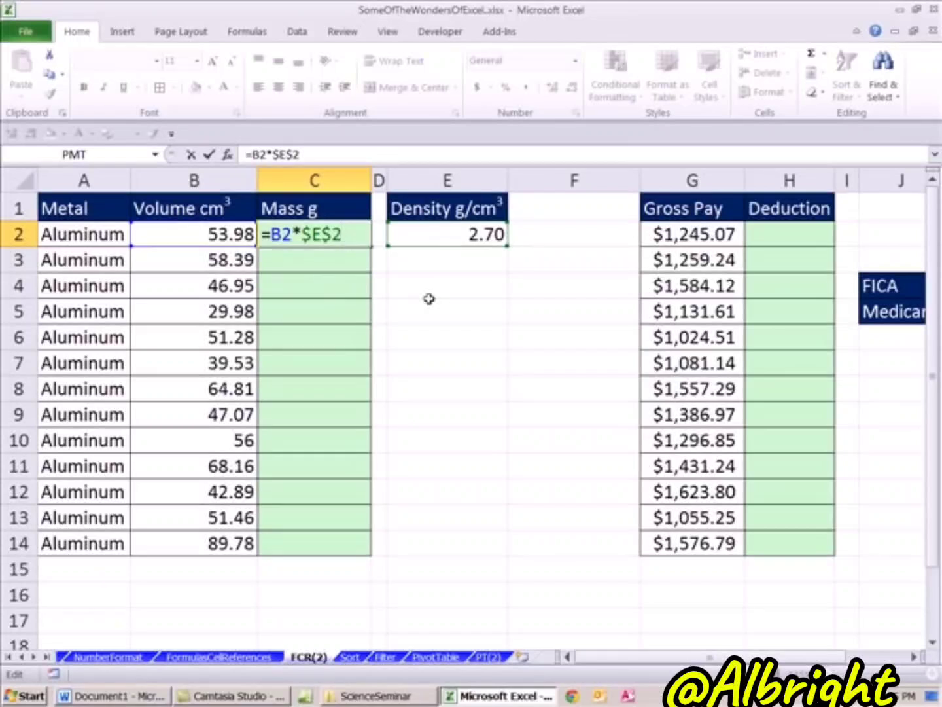
{"action": "key", "text": "Return"}
- Try copying C2's mass formula down through C14, and undo the copy after checking C14's references
{"action": "left_click", "coordinate": [346, 235]}
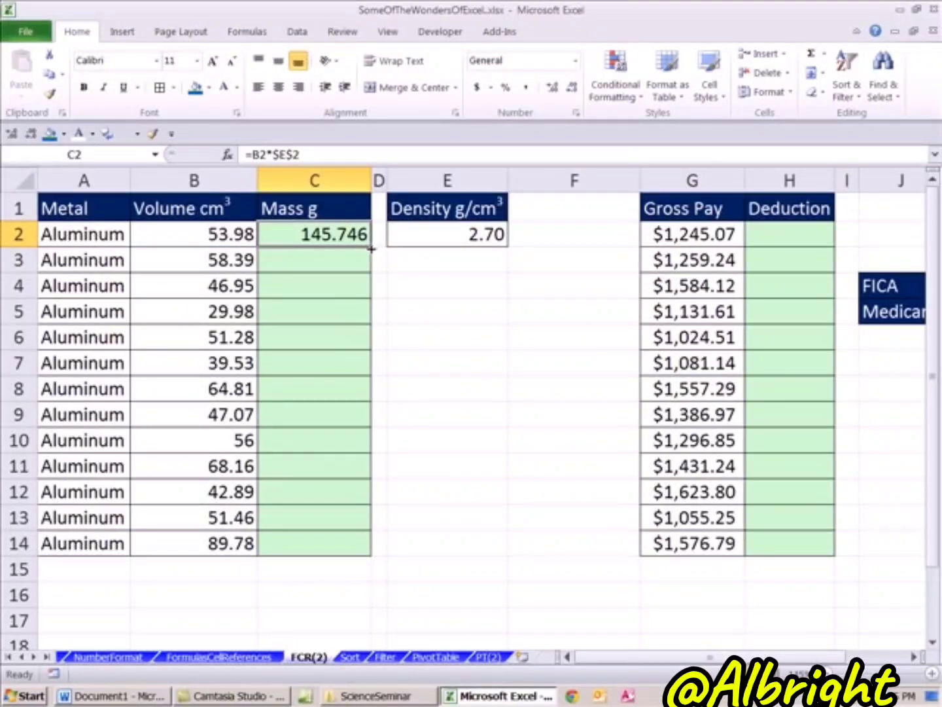
{"action": "left_click_drag", "start_coordinate": [371, 248], "coordinate": [351, 543]}
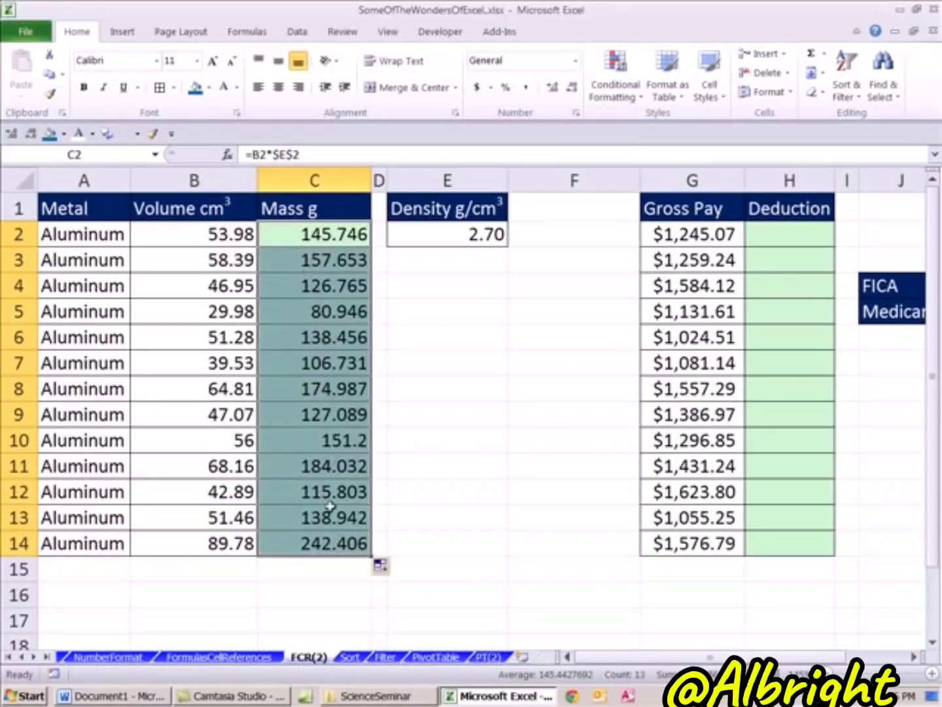
{"action": "left_click", "coordinate": [314, 544]}
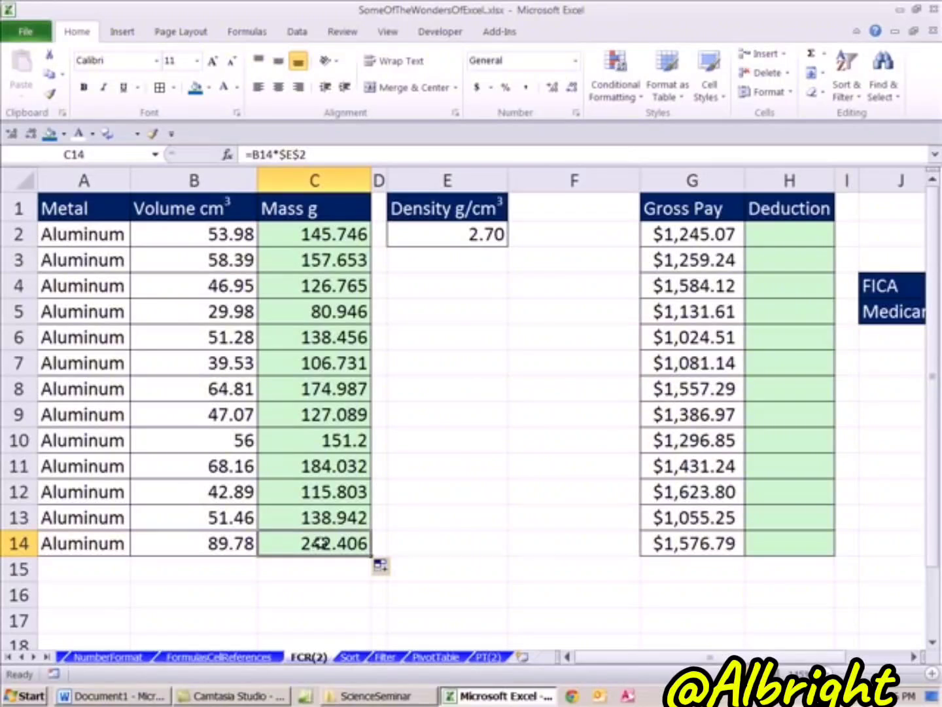
{"action": "key", "text": "F2"}
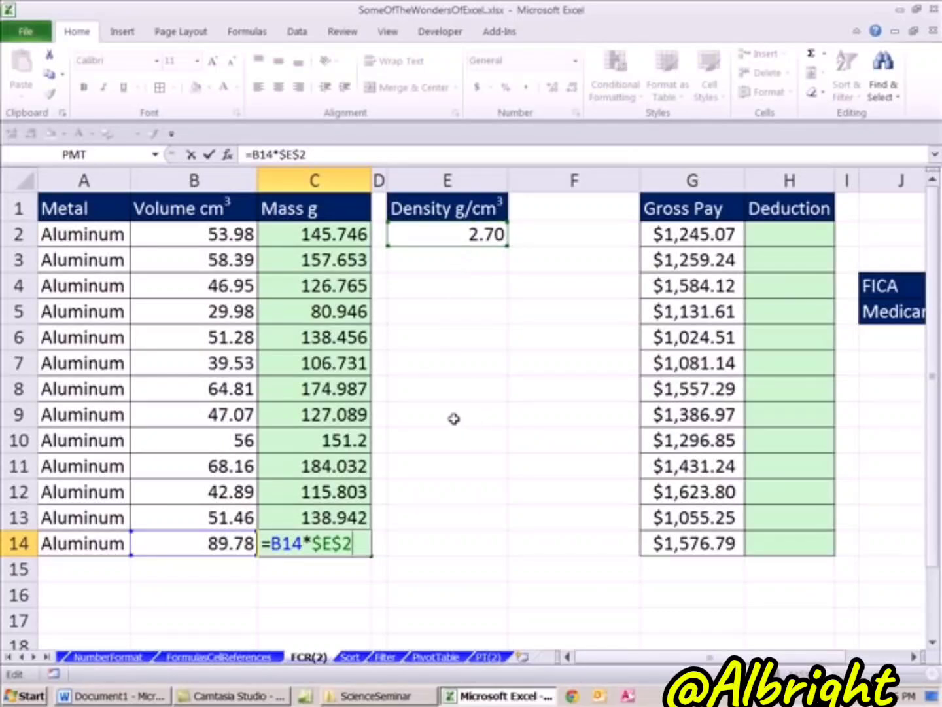
{"action": "key", "text": "ctrl+Return"}
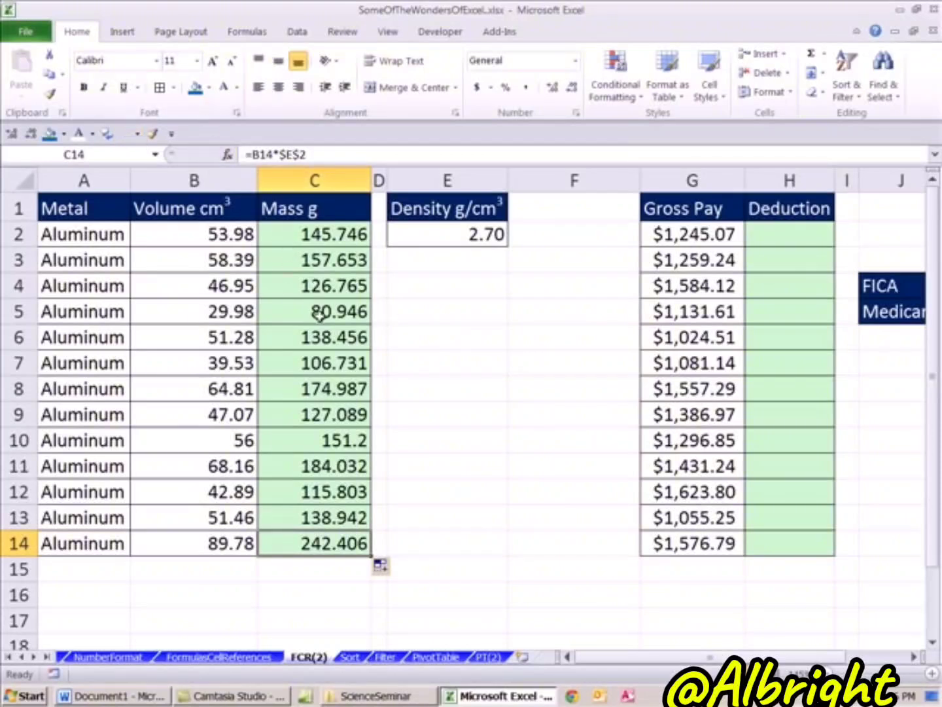
{"action": "key", "text": "ctrl+z"}
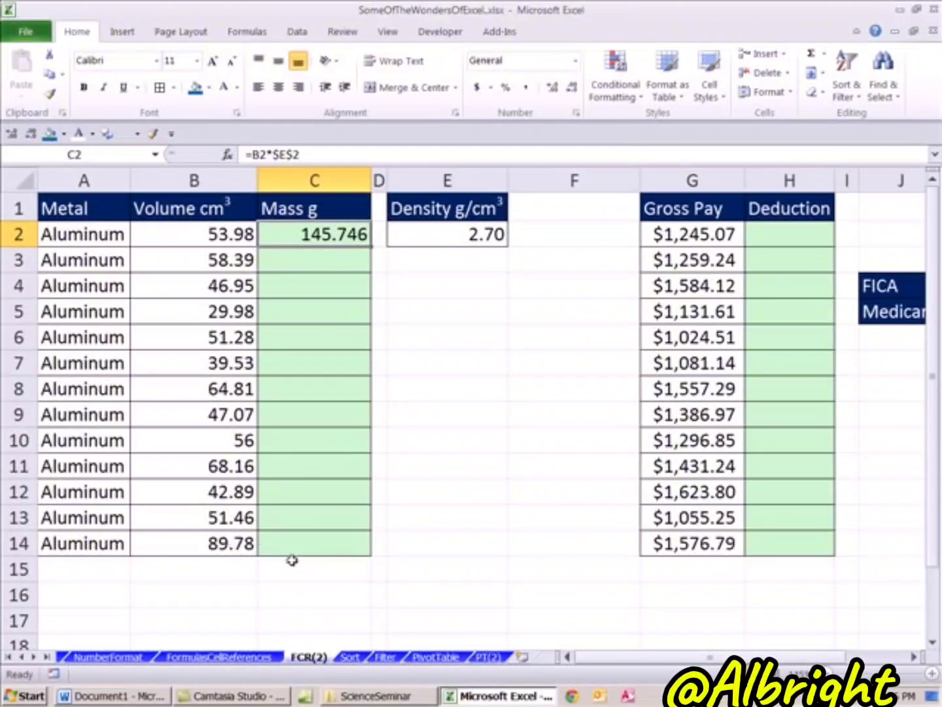
- Fill the mass formula from C2 down to the last data row and check the cell references in C14
{"action": "double_click", "coordinate": [371, 245]}
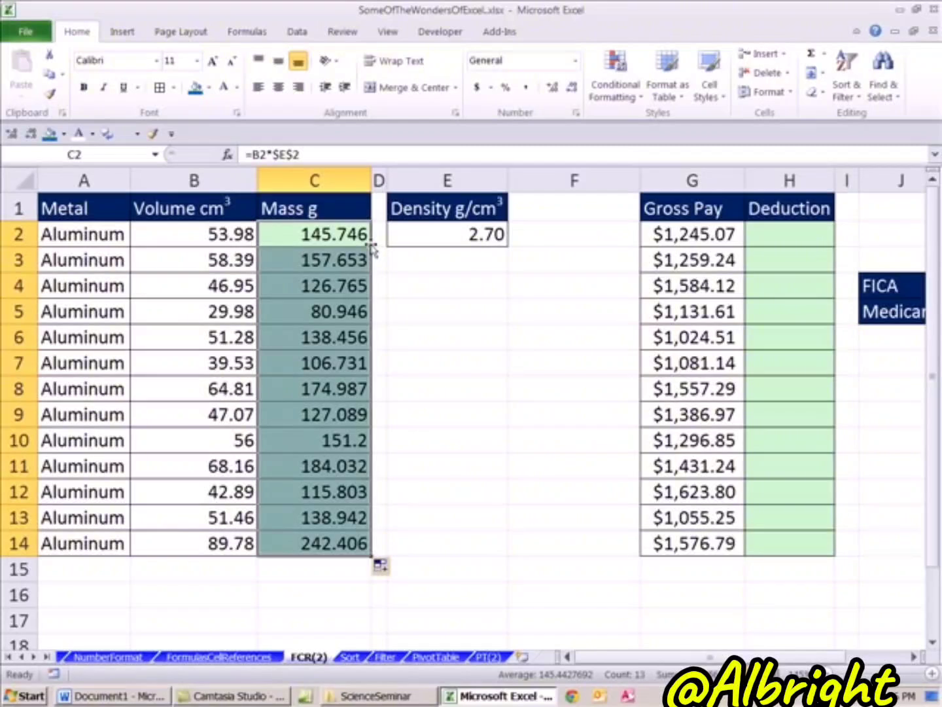
{"action": "left_click", "coordinate": [318, 547]}
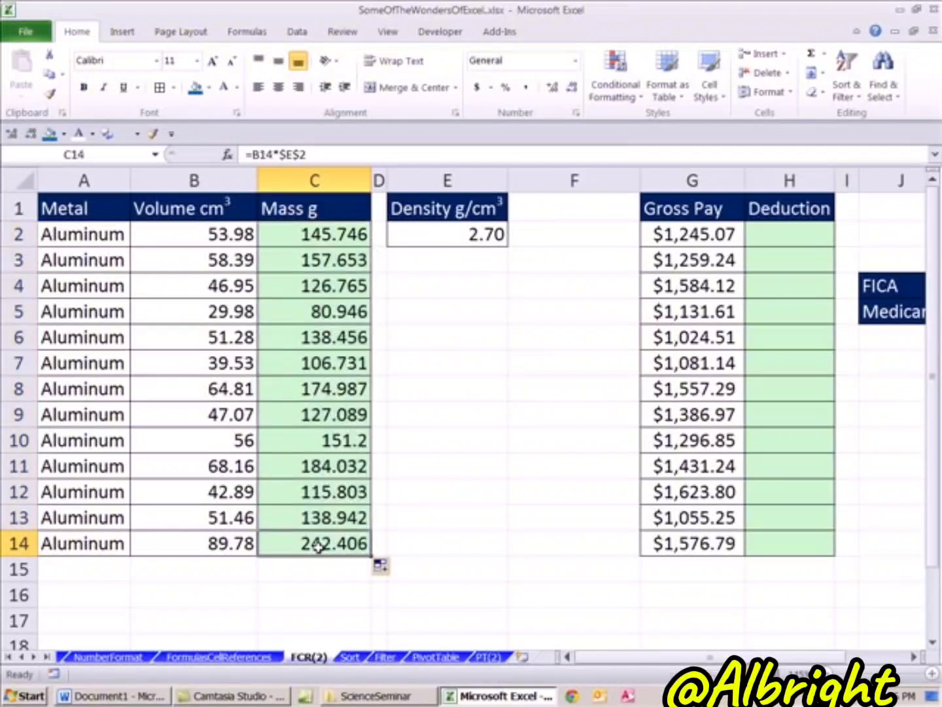
{"action": "double_click", "coordinate": [317, 547]}
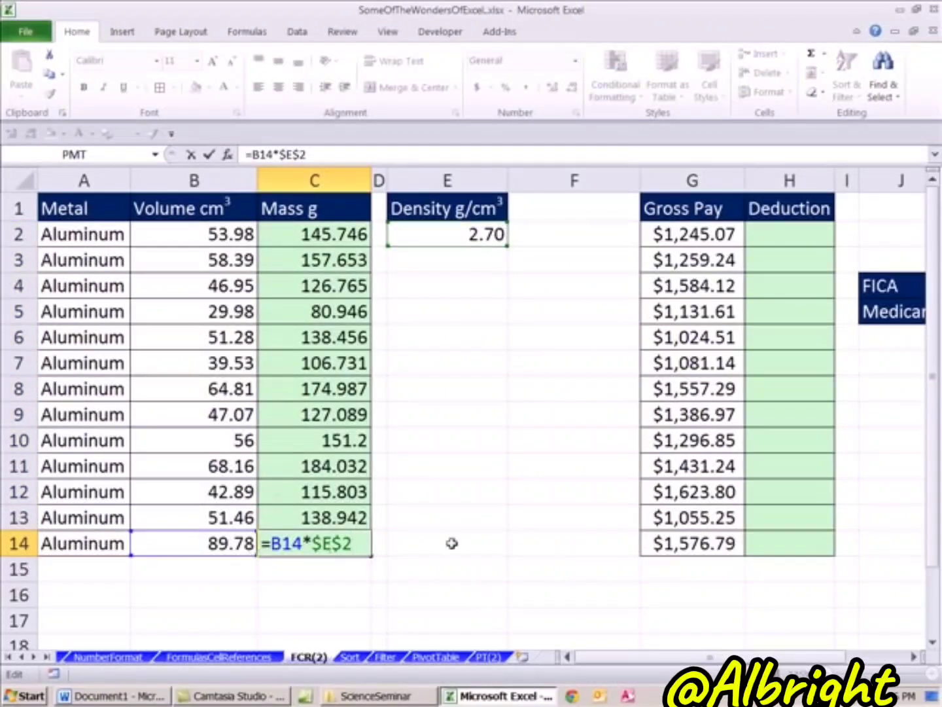
{"action": "key", "text": "Escape"}
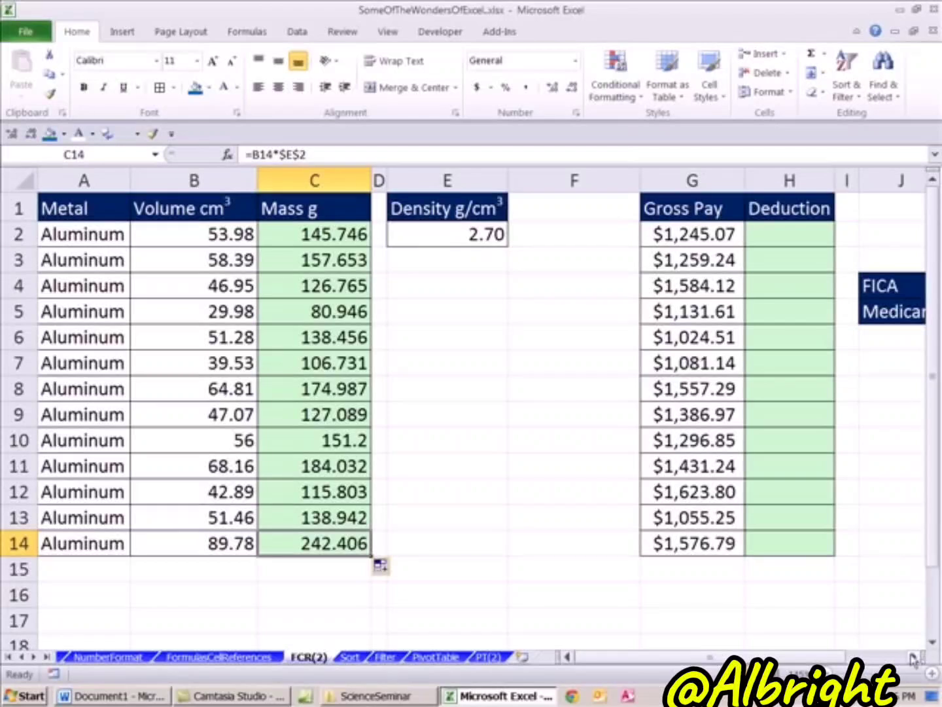
- Narrow column F to a thin spacer between the density and gross pay tables, and look over the Gross Pay and Deduction cells
{"action": "left_click_drag", "start_coordinate": [640, 181], "coordinate": [520, 183]}
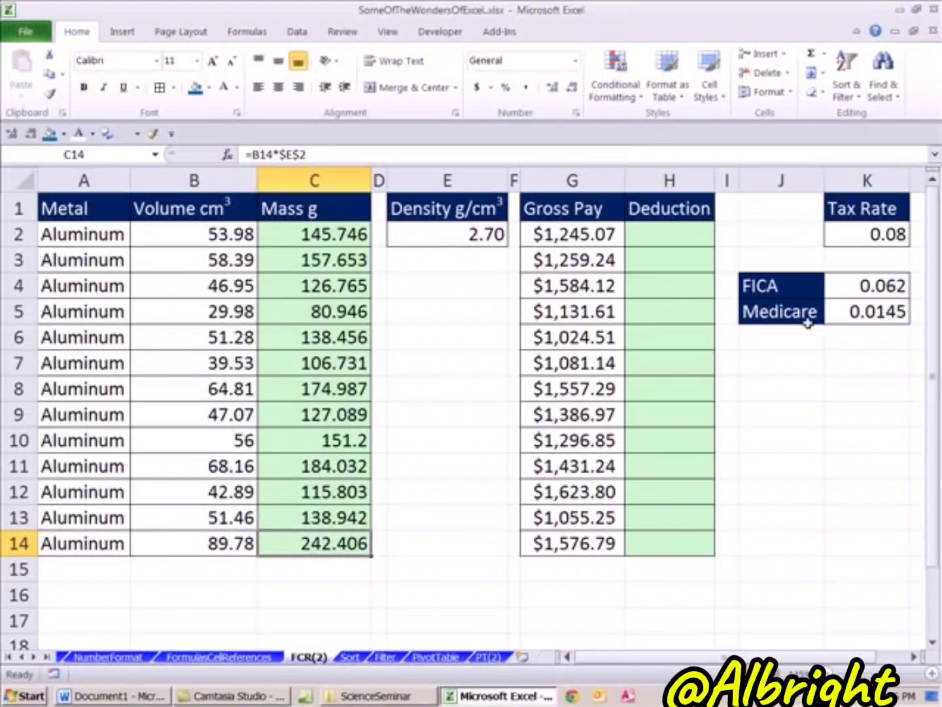
{"action": "left_click", "coordinate": [570, 234]}
{"action": "left_click", "coordinate": [570, 261]}
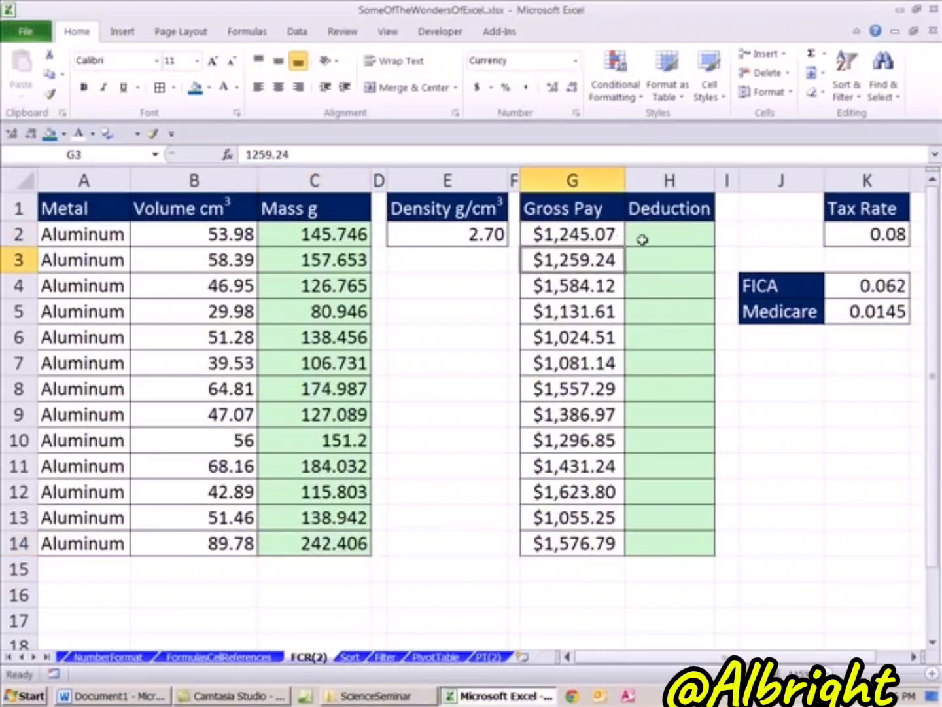
{"action": "left_click", "coordinate": [644, 237]}
{"action": "left_click", "coordinate": [587, 234]}
{"action": "left_click", "coordinate": [663, 241]}
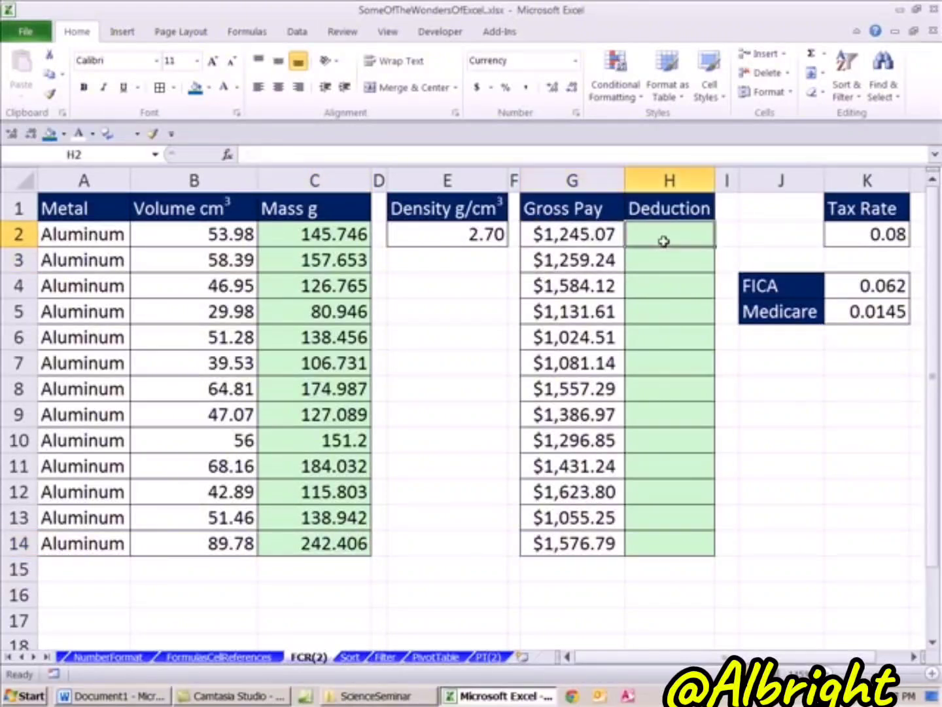
{"action": "left_click", "coordinate": [659, 266]}
{"action": "left_click", "coordinate": [658, 282]}
{"action": "left_click", "coordinate": [658, 307]}
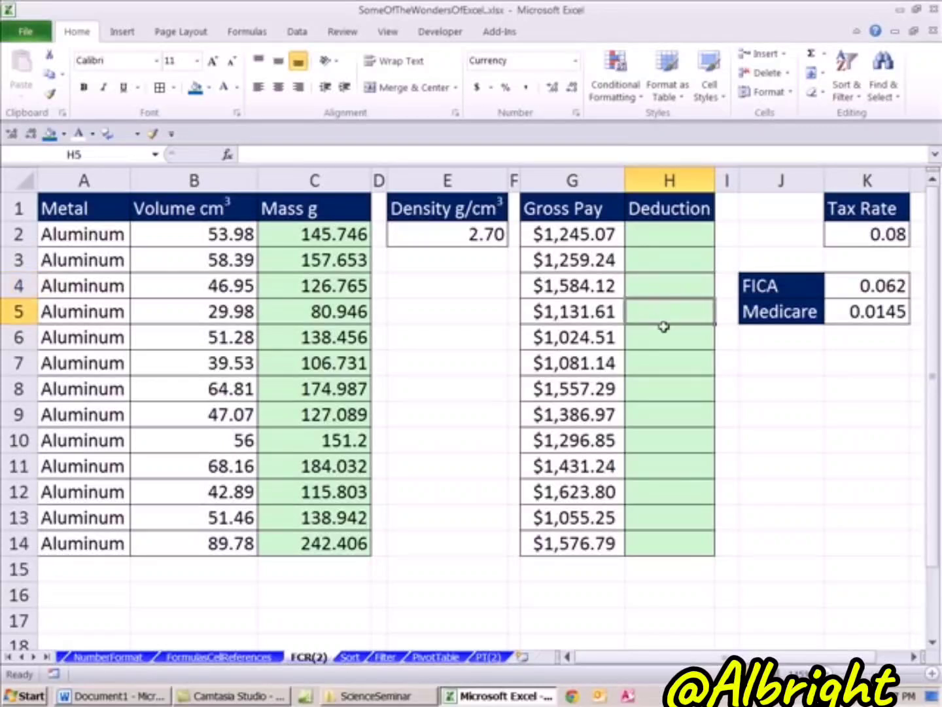
- Clear the tax rate formula from K2 and check the FICA and Medicare rates in K4 and K5
{"action": "left_click", "coordinate": [854, 236]}
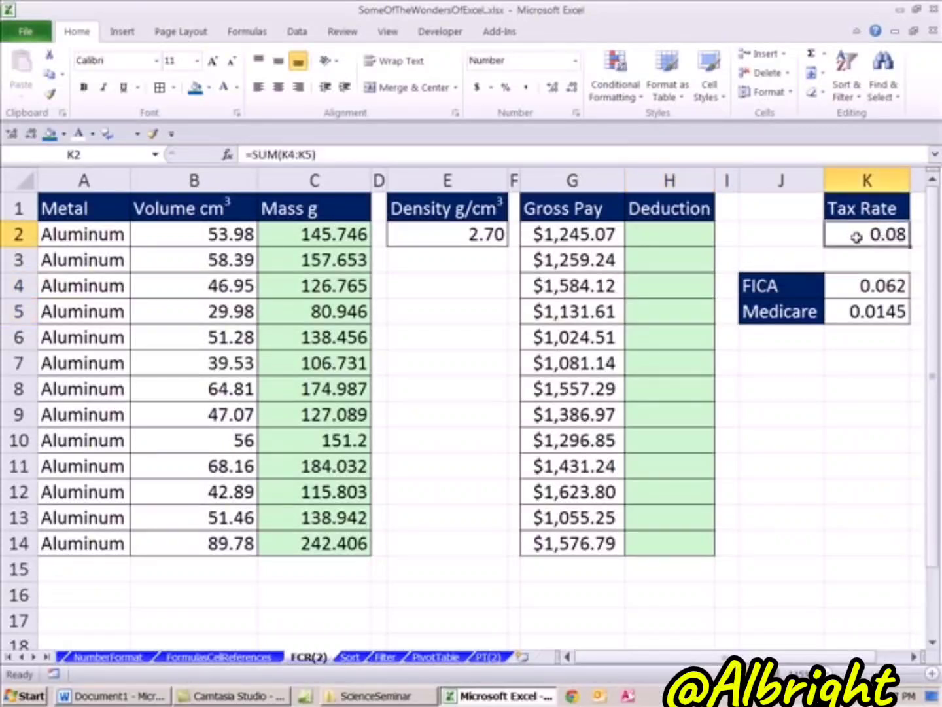
{"action": "key", "text": "Delete"}
{"action": "left_click", "coordinate": [851, 289]}
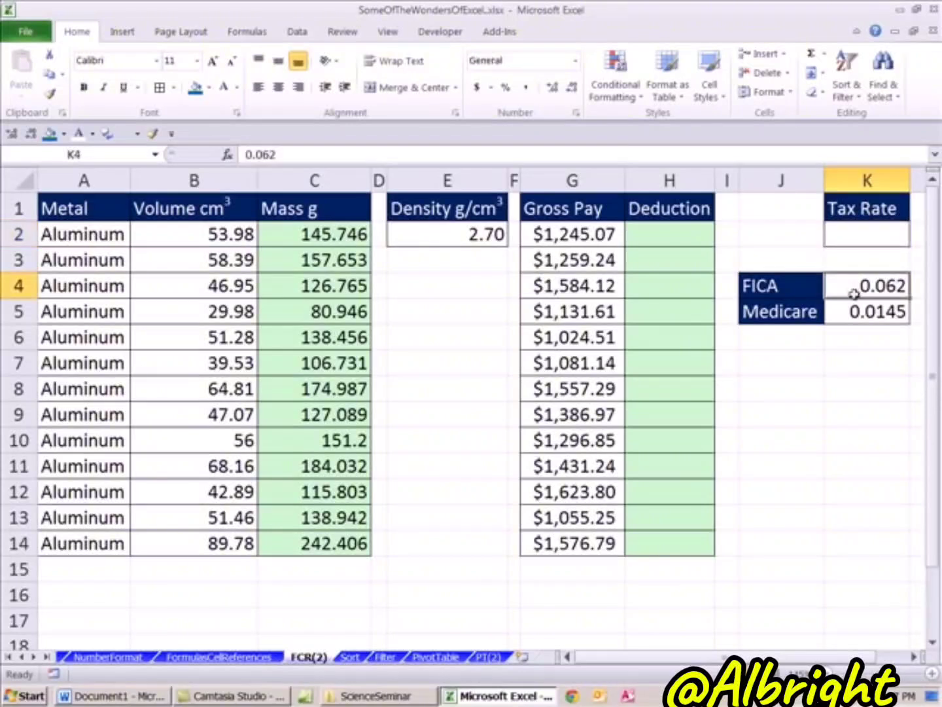
{"action": "left_click", "coordinate": [857, 312]}
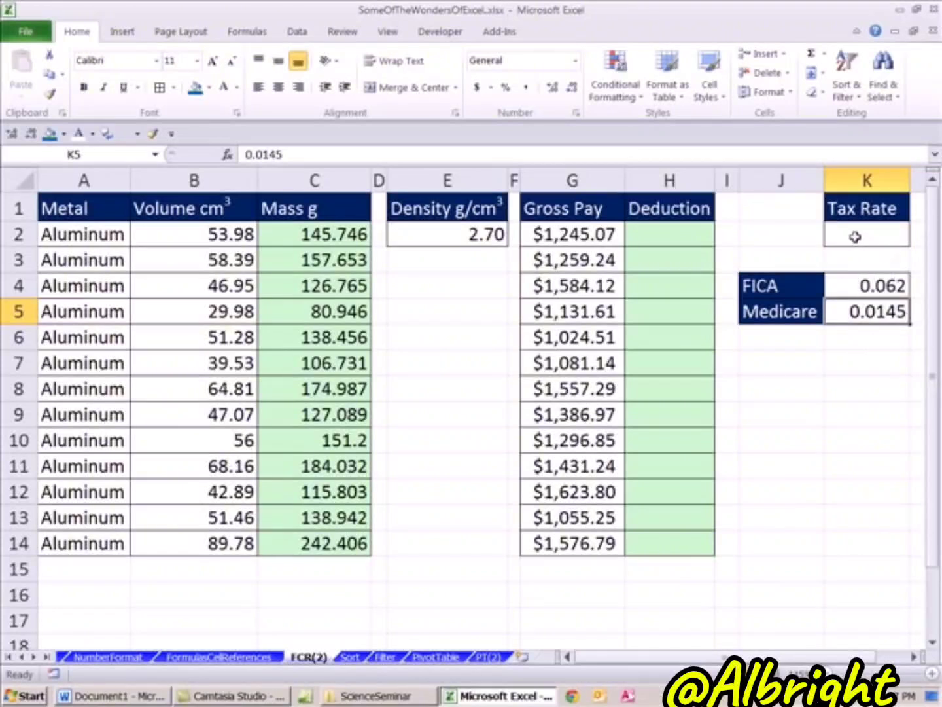
- Total the FICA and Medicare rates in K2 with the formula =SUM(K4:K5)
{"action": "left_click", "coordinate": [848, 234]}
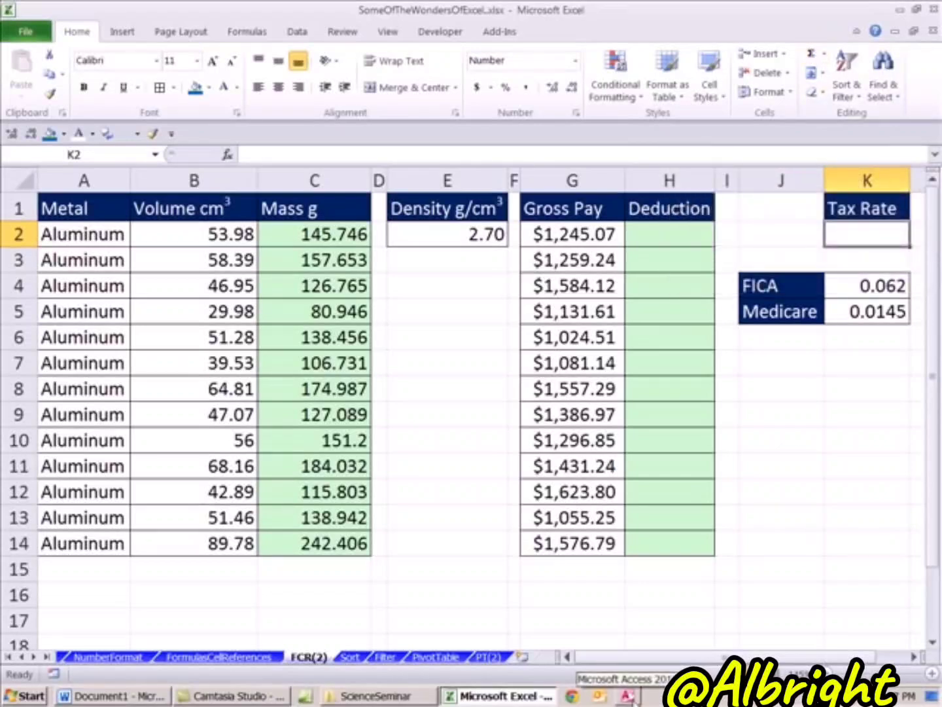
{"action": "key", "text": "alt+equal"}
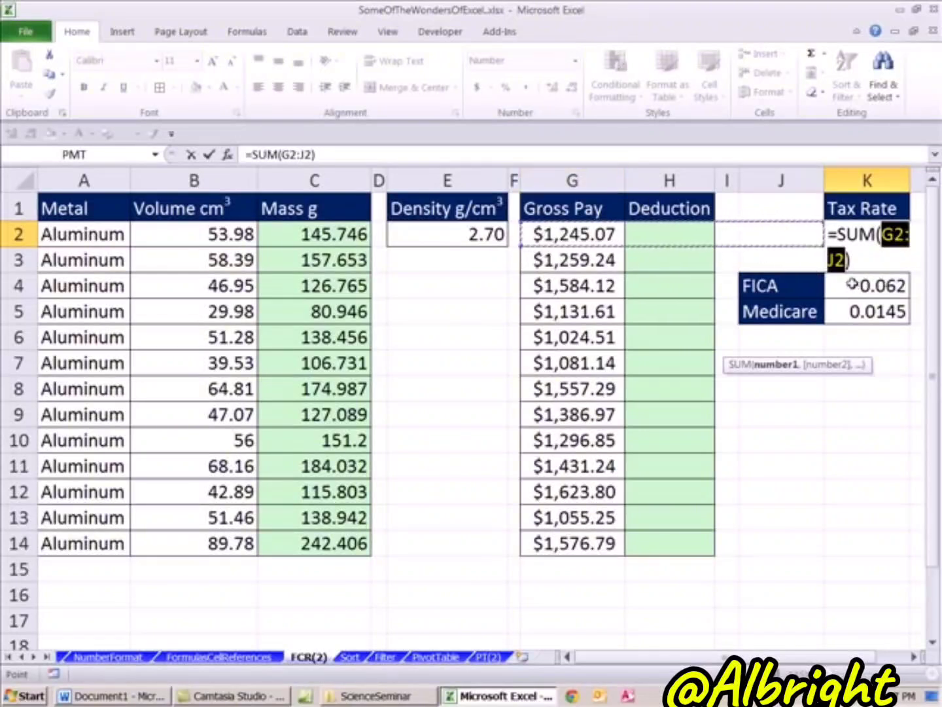
{"action": "left_click_drag", "start_coordinate": [852, 286], "coordinate": [856, 311]}
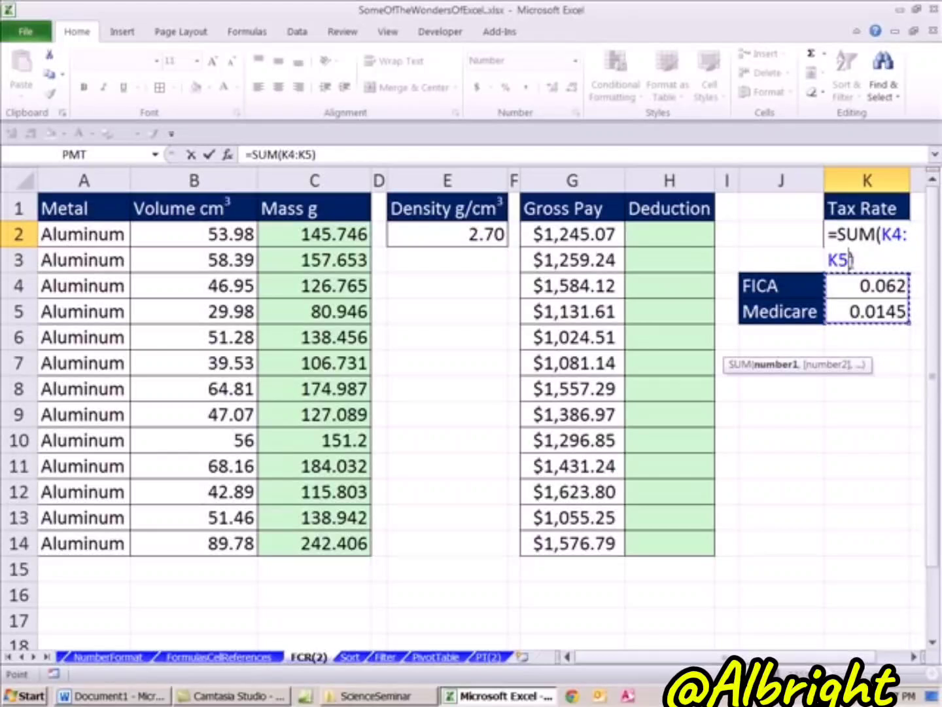
{"action": "key", "text": "Return"}
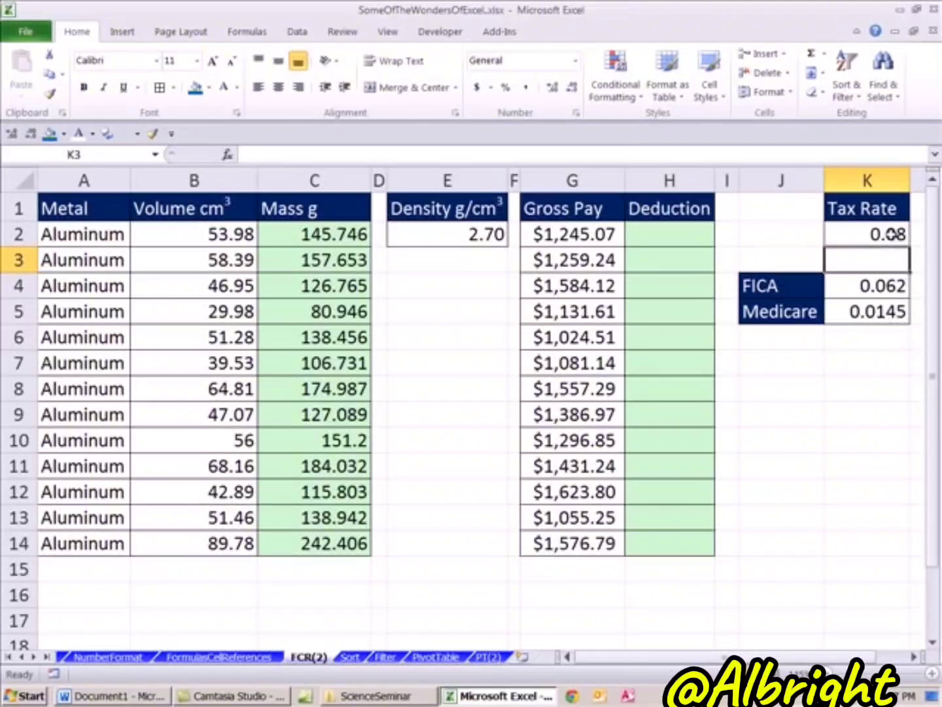
{"action": "left_click", "coordinate": [886, 425]}
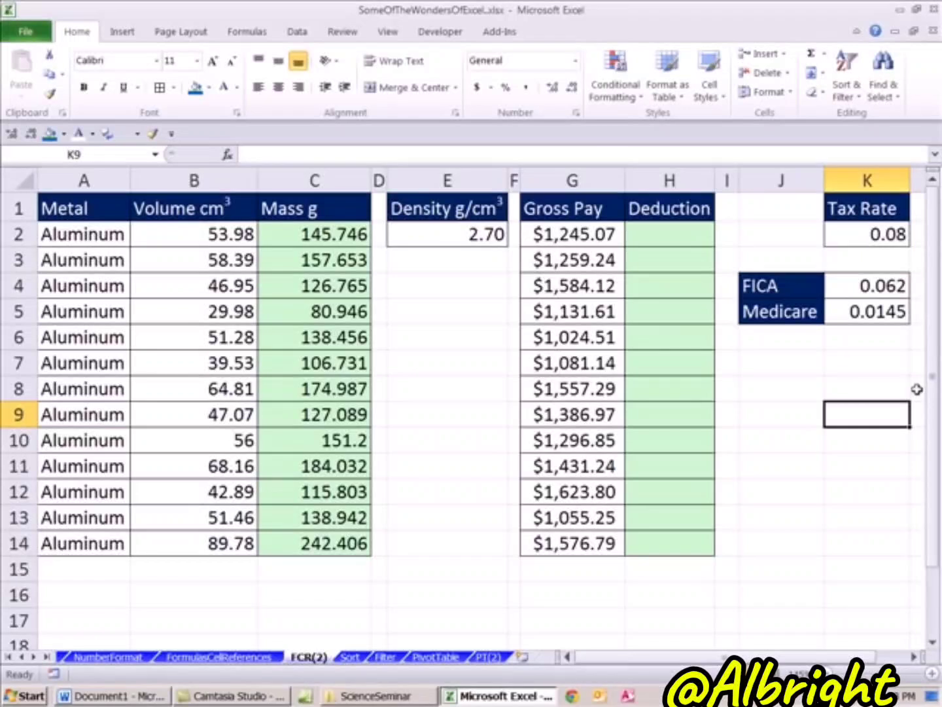
- Increase the tax rate in K2 to five displayed decimal places
{"action": "left_click", "coordinate": [871, 237]}
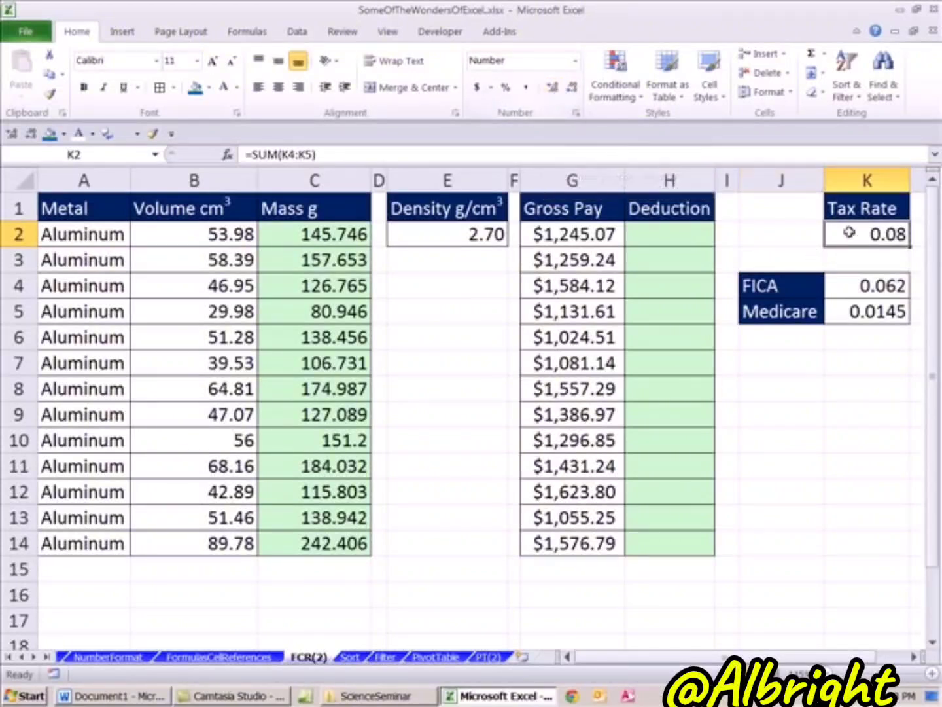
{"action": "left_click", "coordinate": [551, 89]}
{"action": "left_click", "coordinate": [552, 92]}
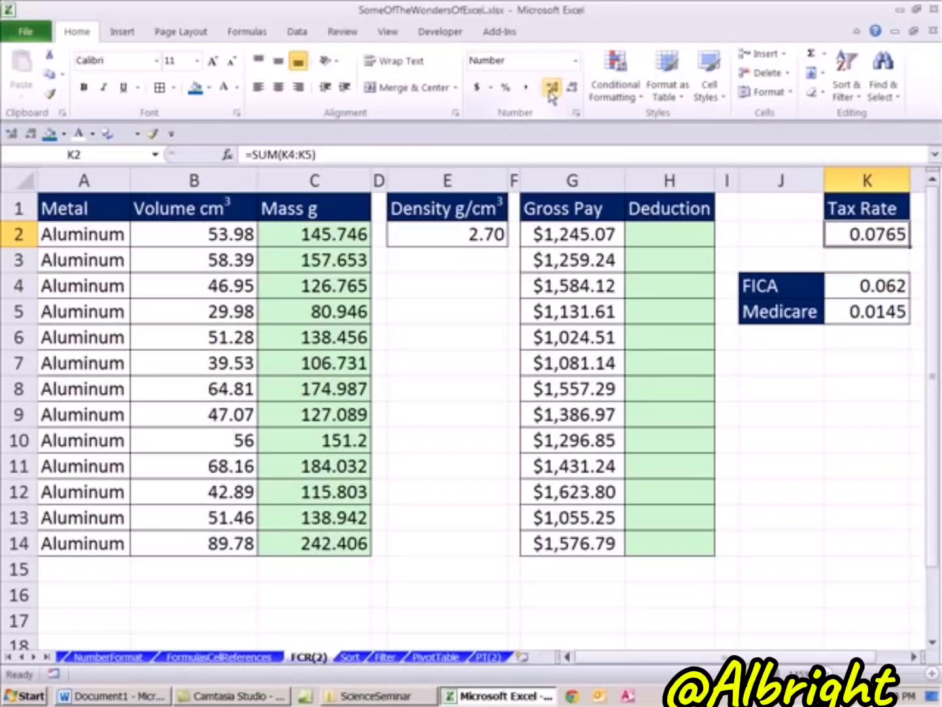
{"action": "left_click", "coordinate": [552, 91]}
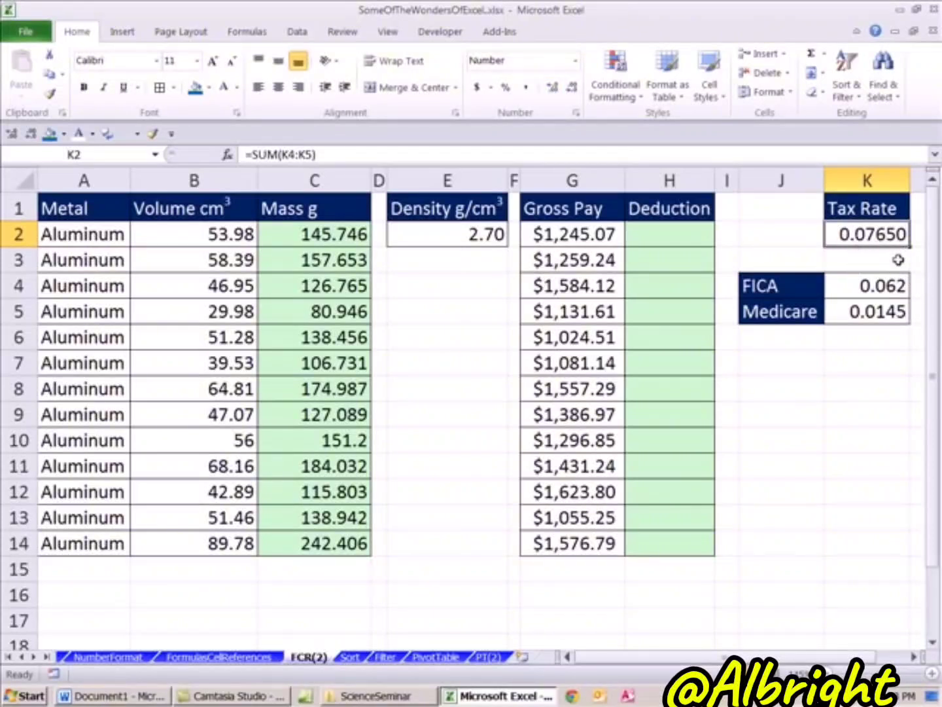
- Reduce the K2 tax rate's display to two decimal places, and restore it to five
{"action": "left_click", "coordinate": [573, 89]}
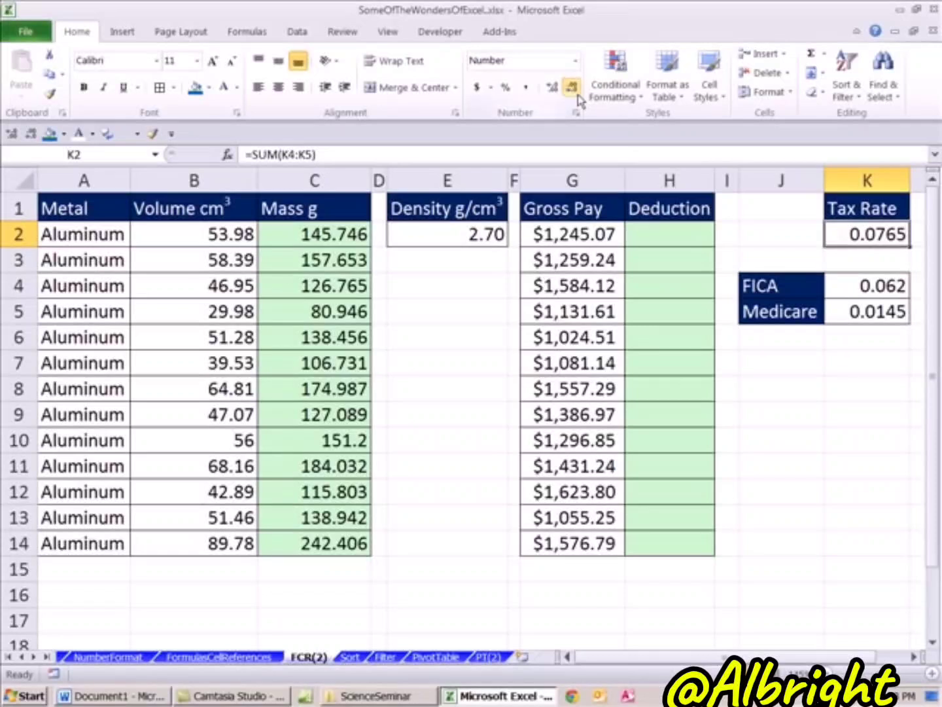
{"action": "left_click", "coordinate": [572, 89]}
{"action": "left_click", "coordinate": [572, 89]}
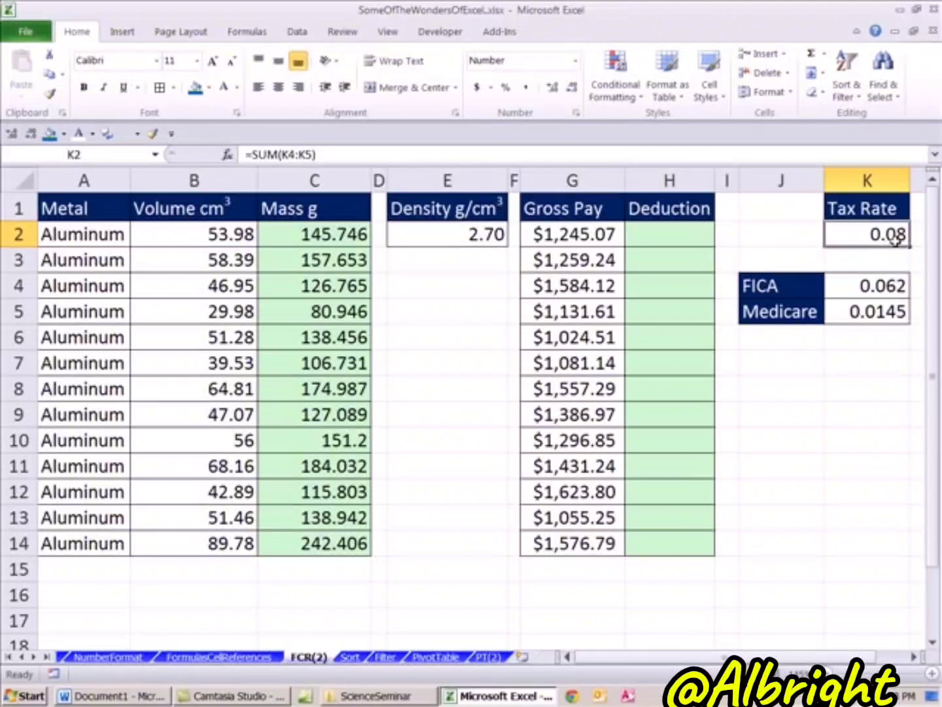
{"action": "left_click", "coordinate": [551, 89]}
{"action": "left_click", "coordinate": [551, 89]}
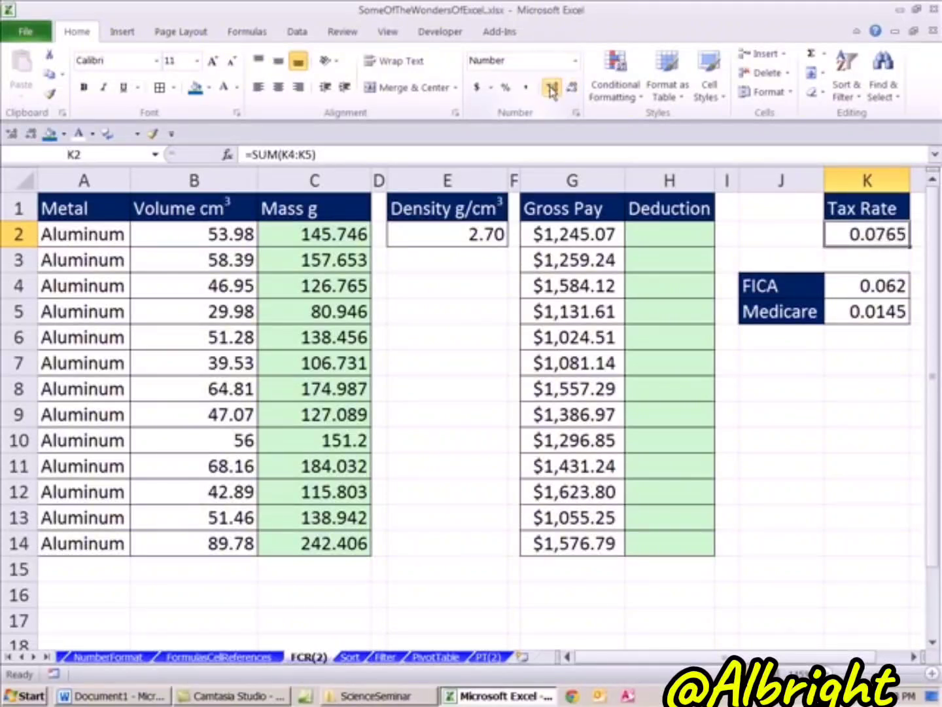
{"action": "left_click", "coordinate": [551, 89]}
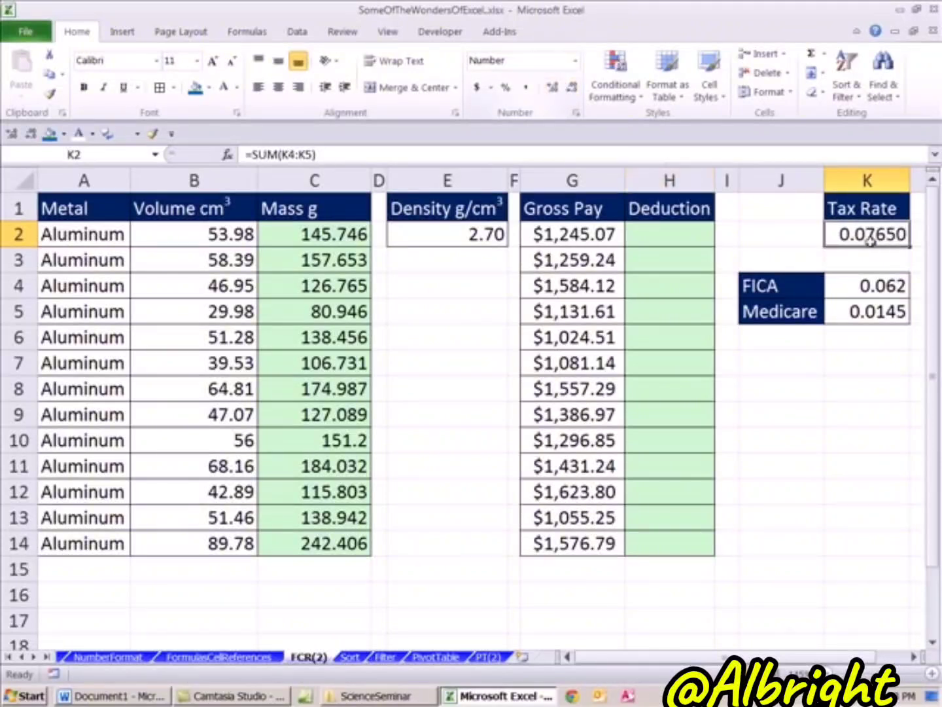
- Calculate the first deduction in H2 with =G2*$K$2, keeping the tax rate reference absolute
{"action": "left_click", "coordinate": [645, 233]}
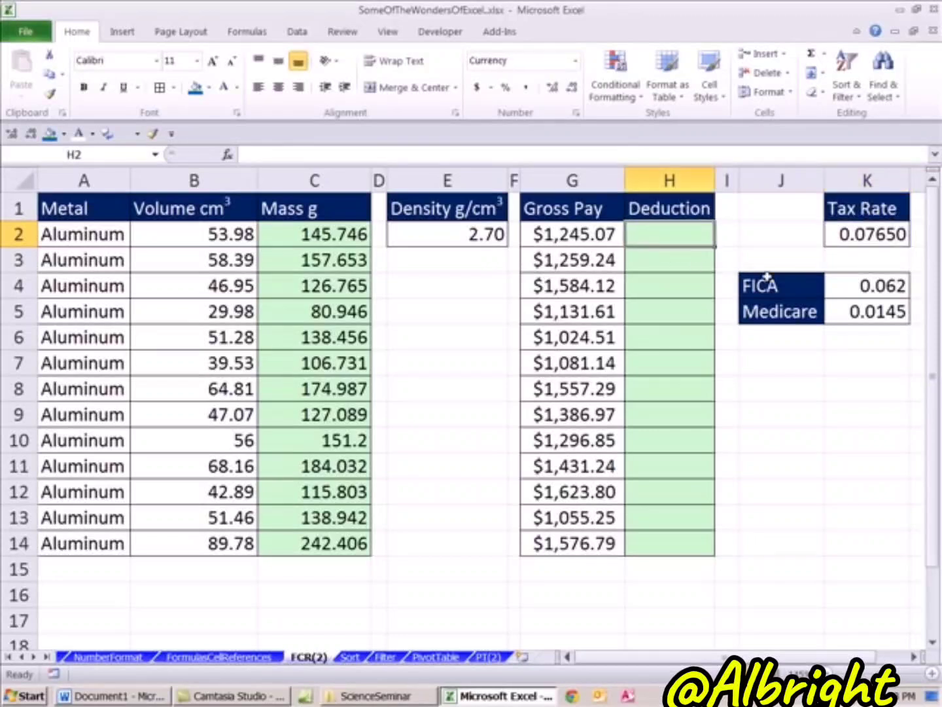
{"action": "type", "text": "="}
{"action": "left_click", "coordinate": [598, 241]}
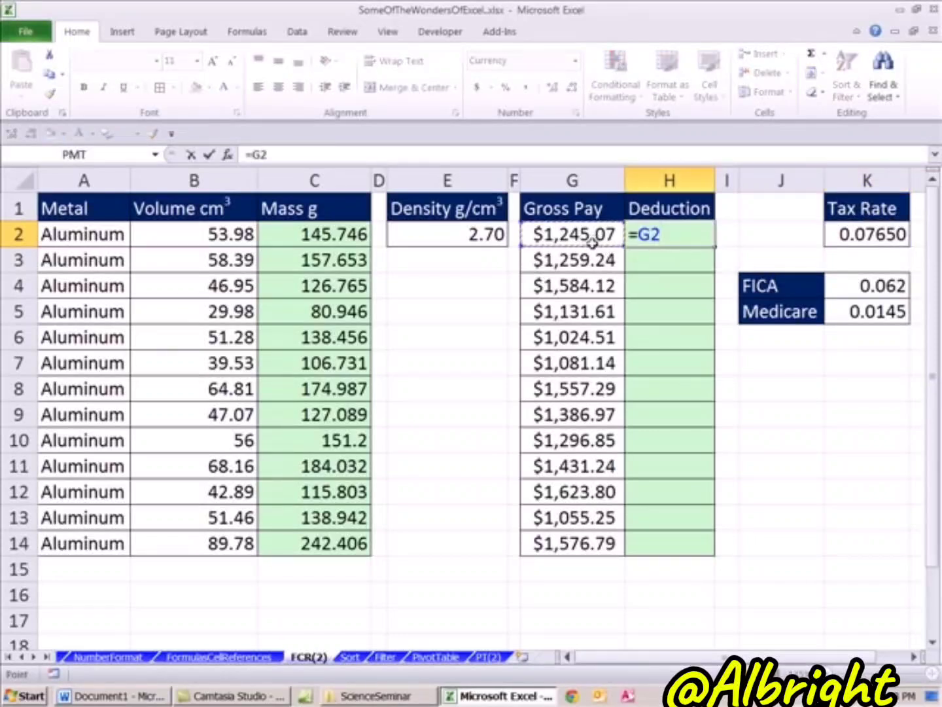
{"action": "type", "text": "*"}
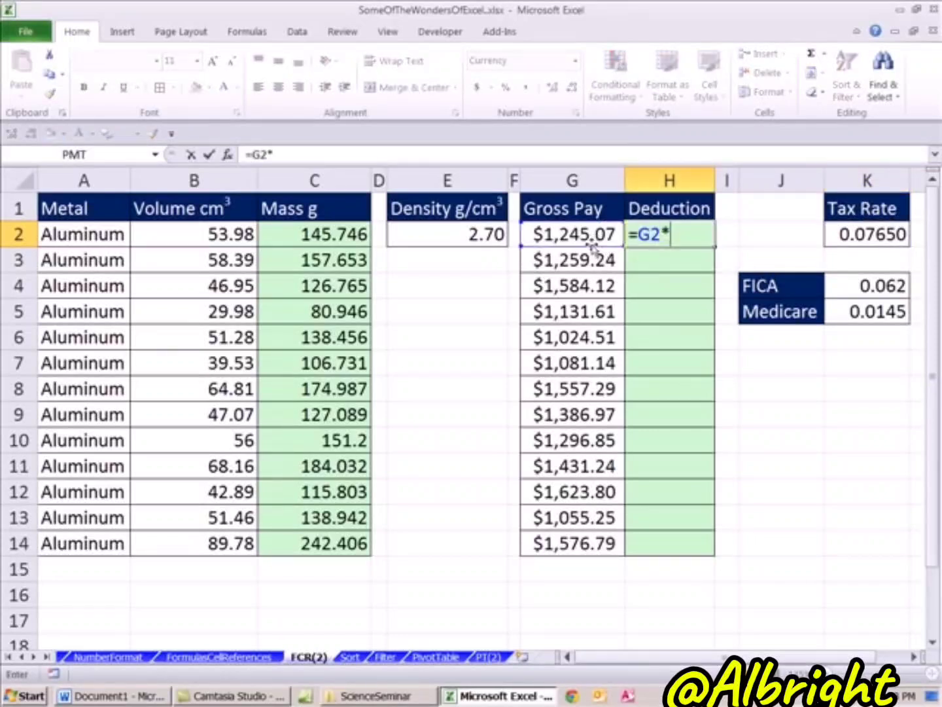
{"action": "left_click", "coordinate": [874, 233]}
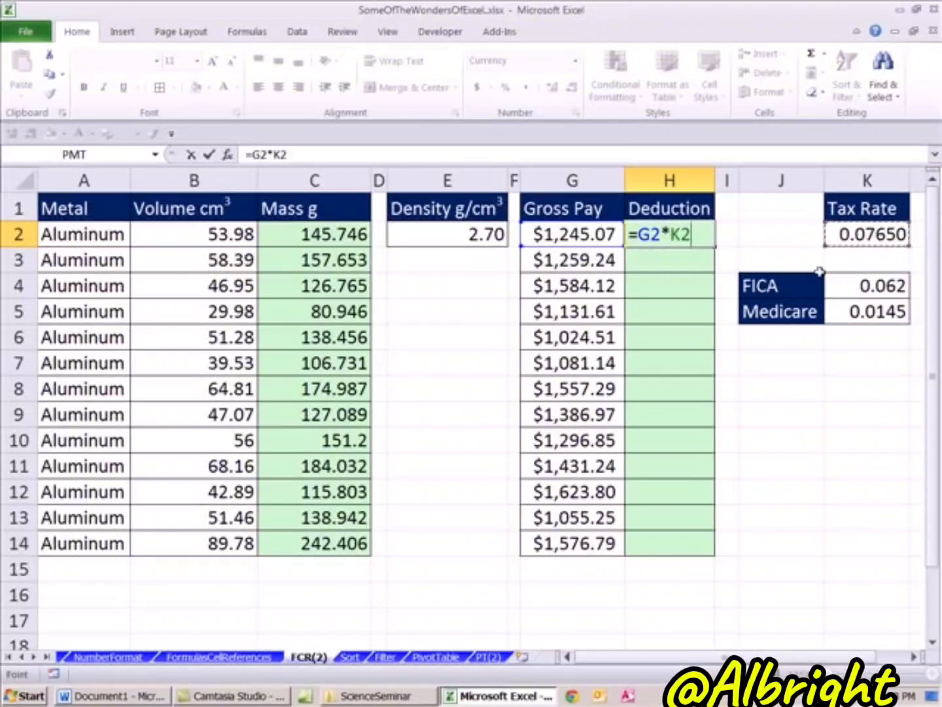
{"action": "key", "text": "F4"}
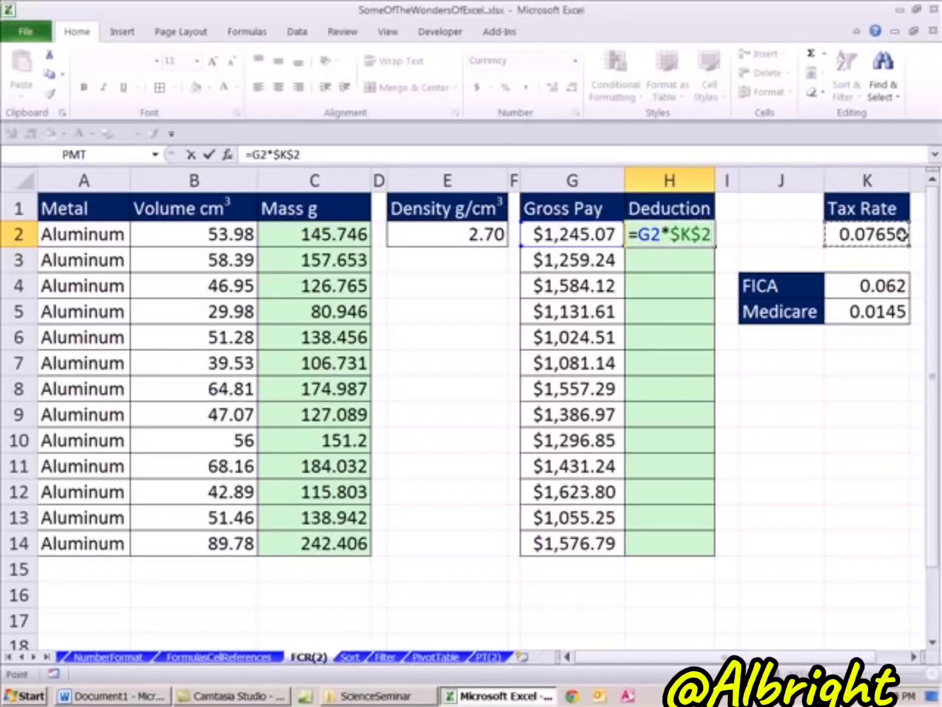
{"action": "key", "text": "ctrl+Return"}
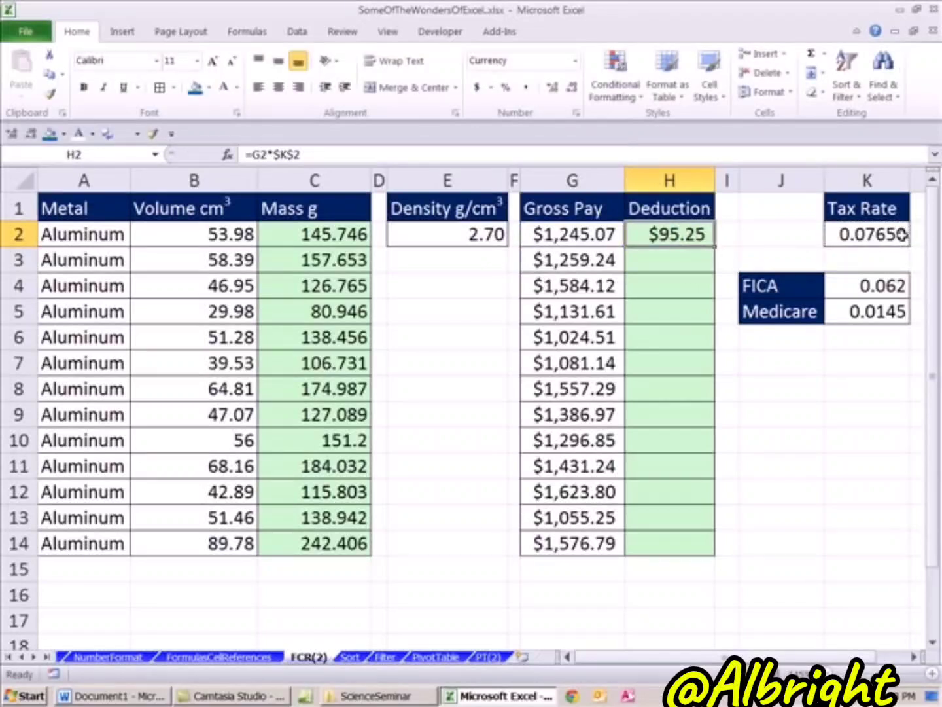
- Fill the deduction formula from H2 down through H14 and check the cell references in H14
{"action": "double_click", "coordinate": [716, 248]}
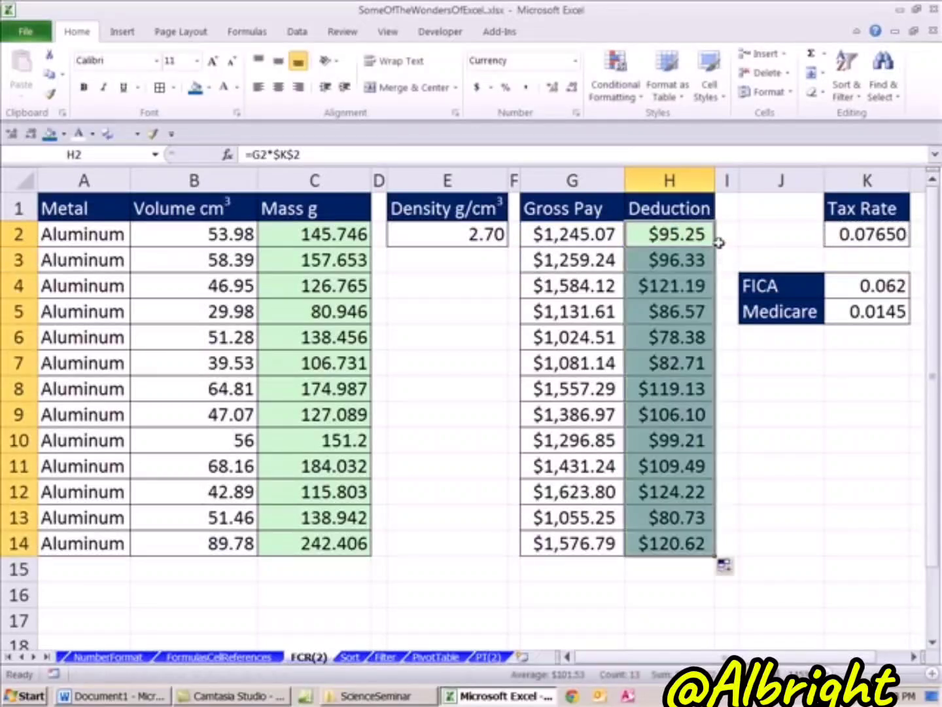
{"action": "left_click", "coordinate": [676, 543]}
{"action": "double_click", "coordinate": [665, 538]}
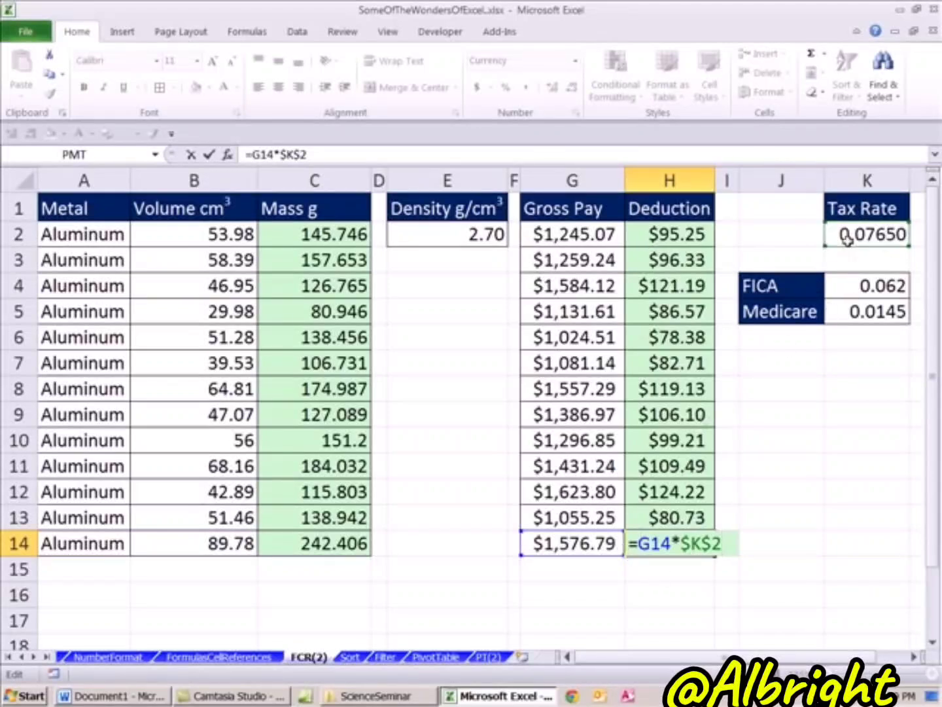
{"action": "key", "text": "ctrl+Return"}
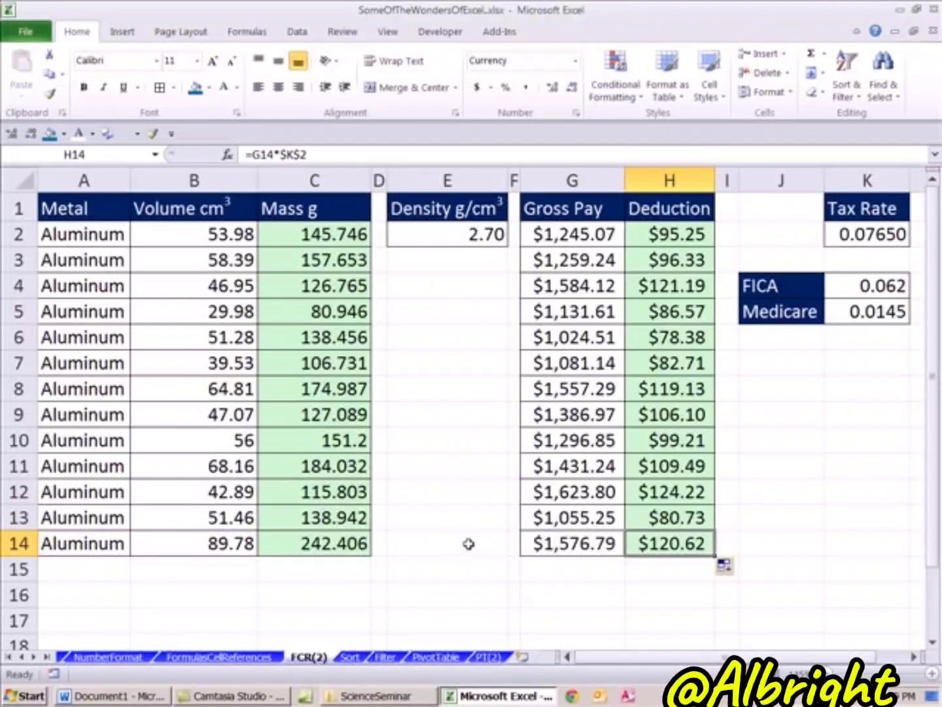
- Open the Sort sheet and examine the Times column, its header and the blank column B beside it
{"action": "left_click", "coordinate": [353, 657]}
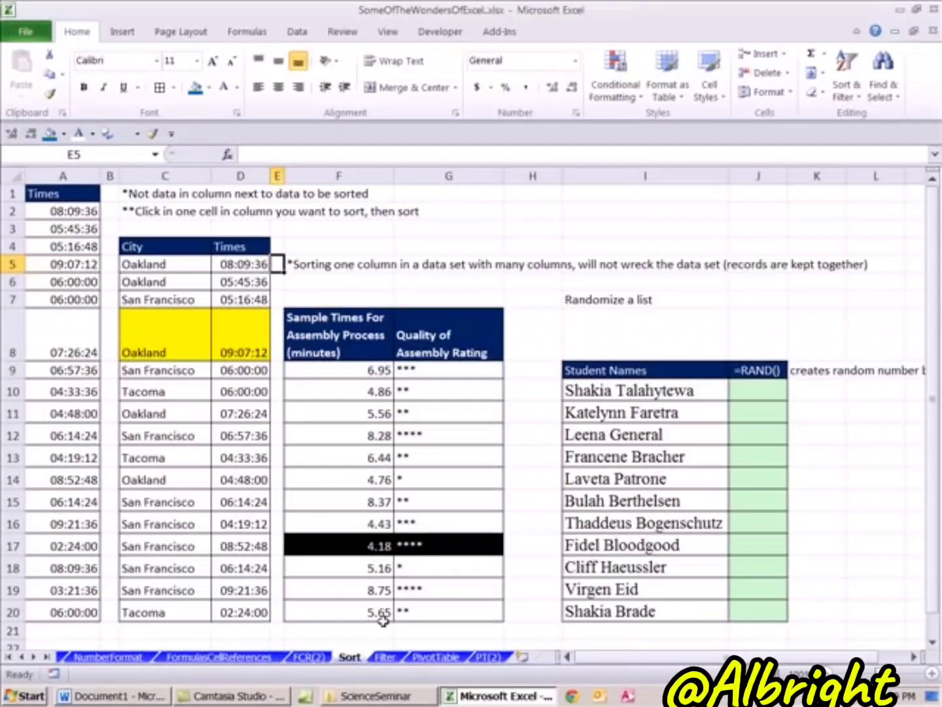
{"action": "left_click", "coordinate": [308, 657]}
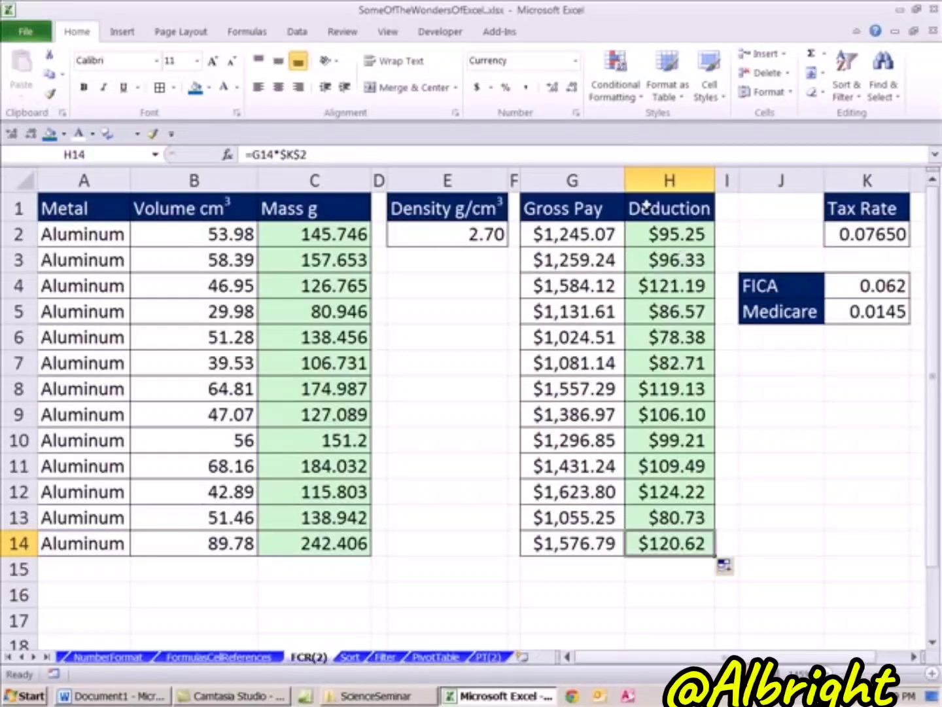
{"action": "left_click", "coordinate": [350, 656]}
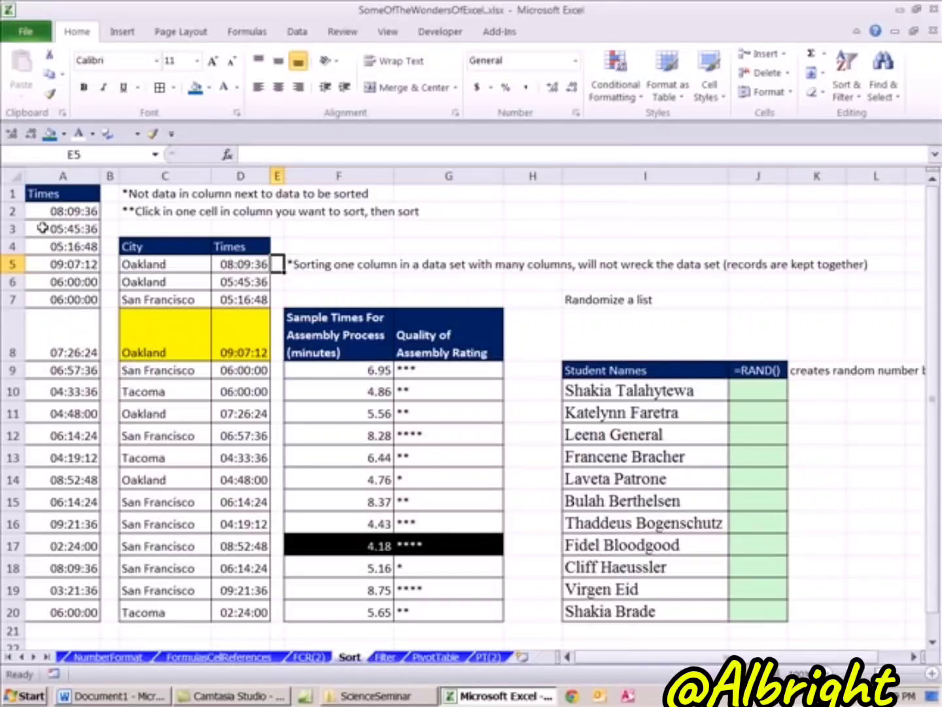
{"action": "left_click", "coordinate": [66, 228]}
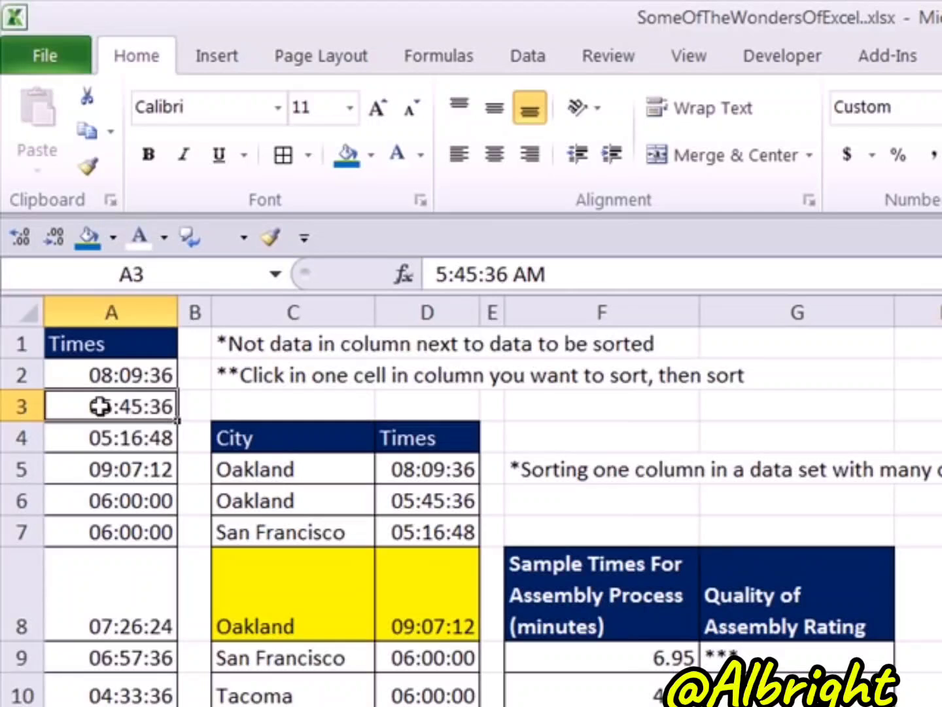
{"action": "left_click", "coordinate": [92, 344]}
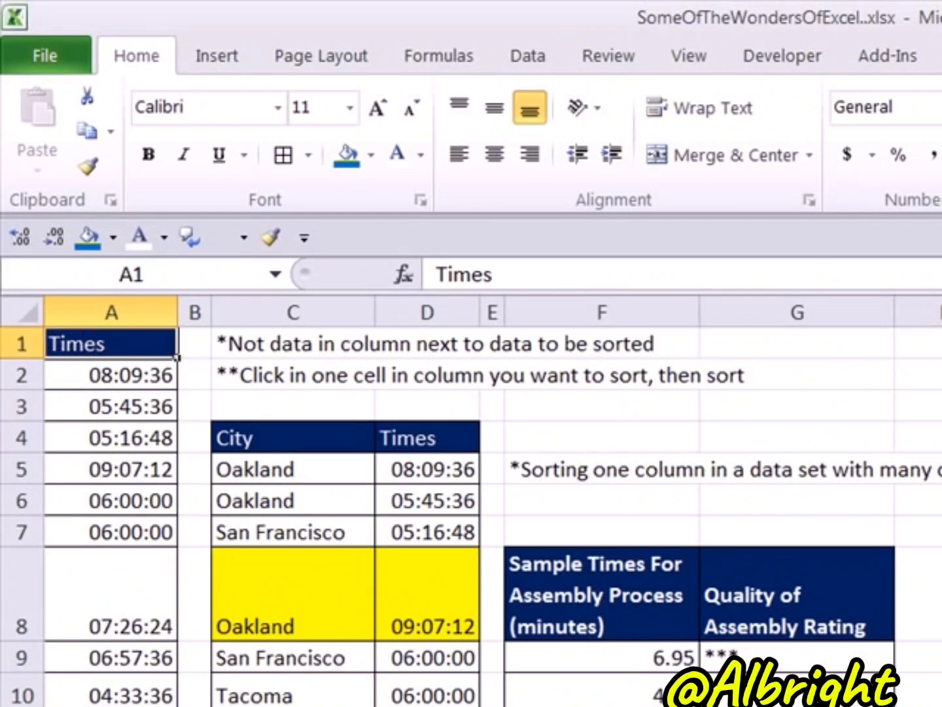
{"action": "left_click_drag", "start_coordinate": [194, 343], "coordinate": [202, 706]}
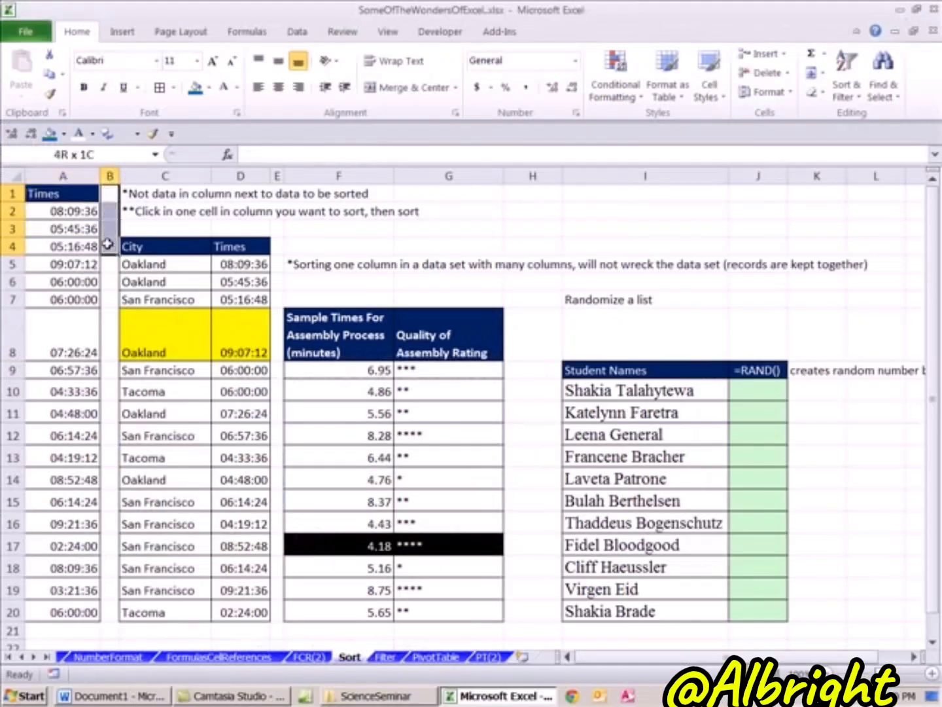
- Sort the standalone Times list in column A from smallest to largest
{"action": "left_click_drag", "start_coordinate": [117, 553], "coordinate": [113, 195]}
{"action": "left_click", "coordinate": [88, 632]}
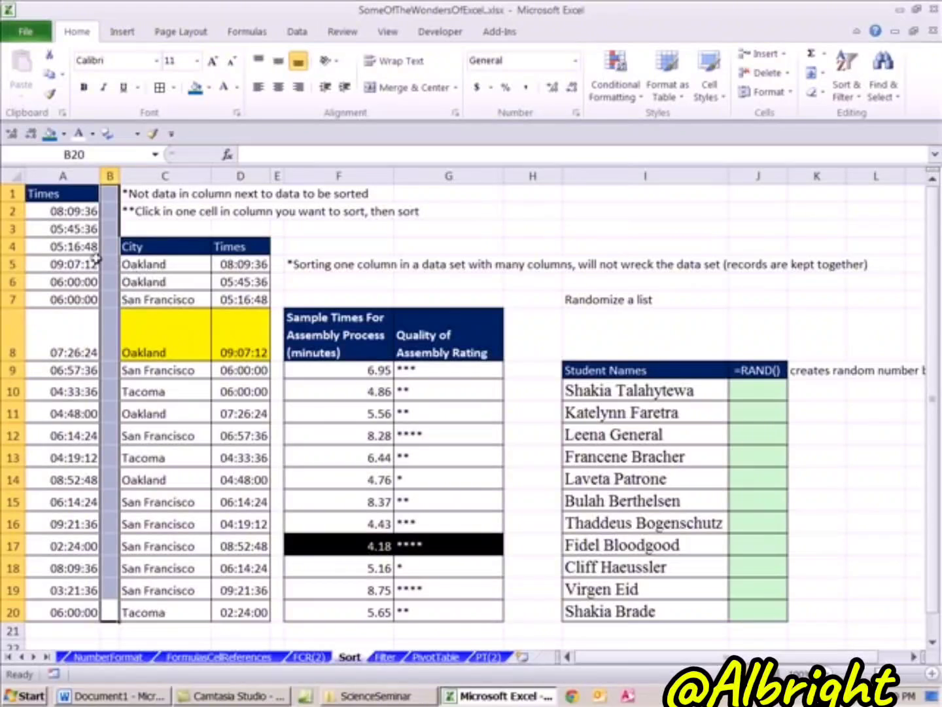
{"action": "left_click", "coordinate": [50, 246]}
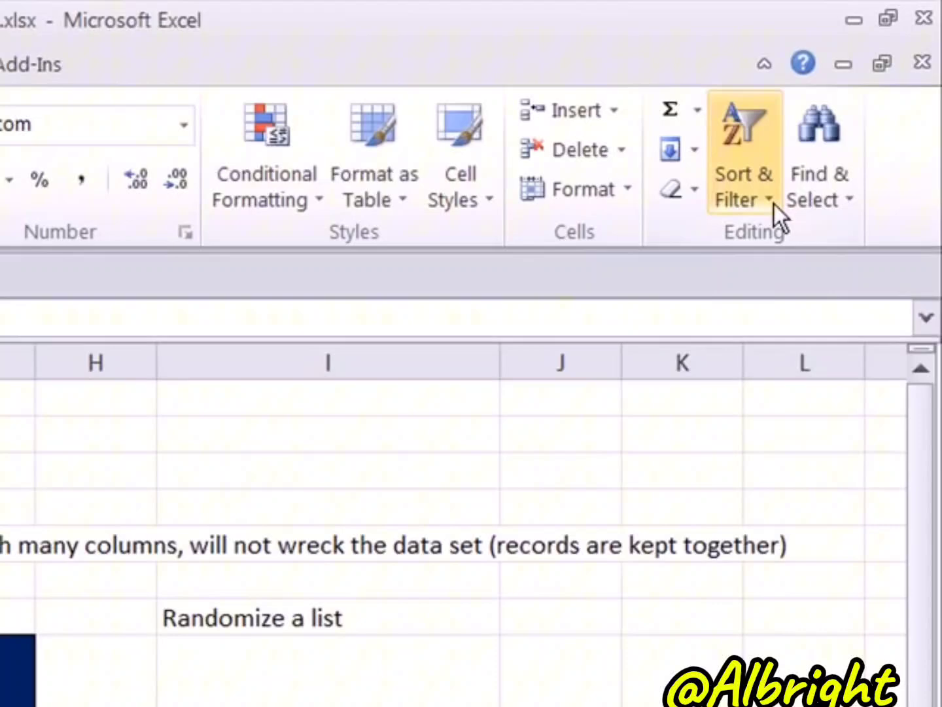
{"action": "left_click", "coordinate": [859, 99]}
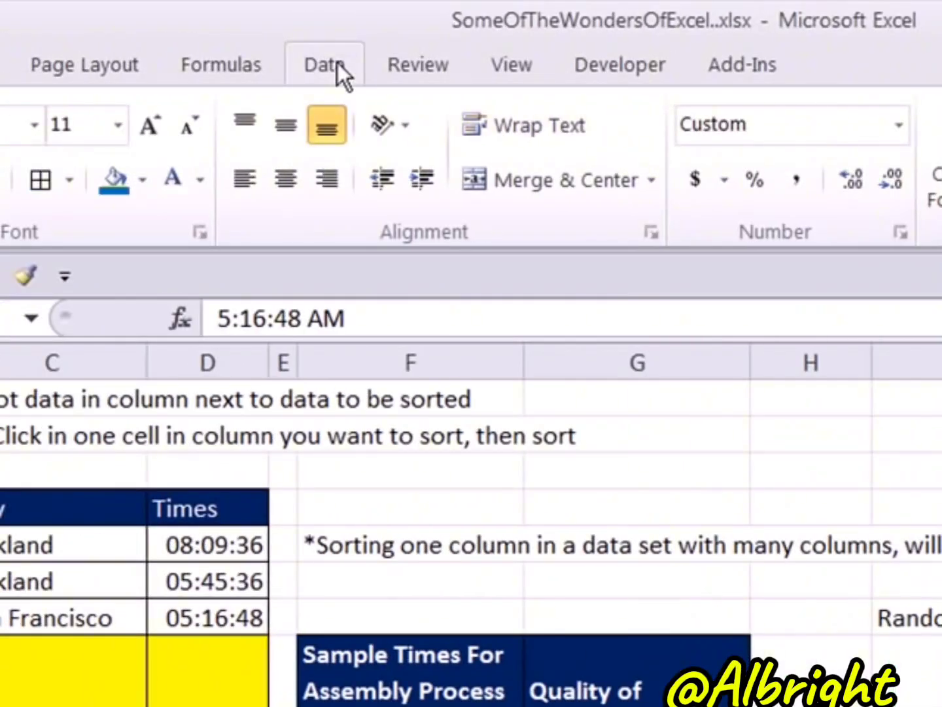
{"action": "left_click", "coordinate": [327, 65]}
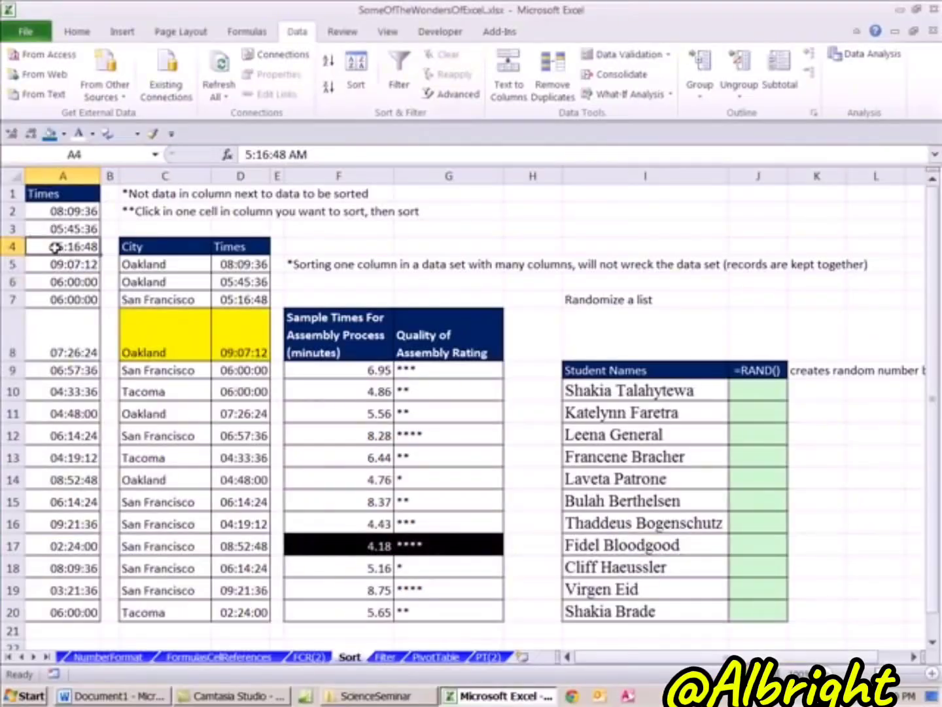
{"action": "right_click", "coordinate": [53, 246]}
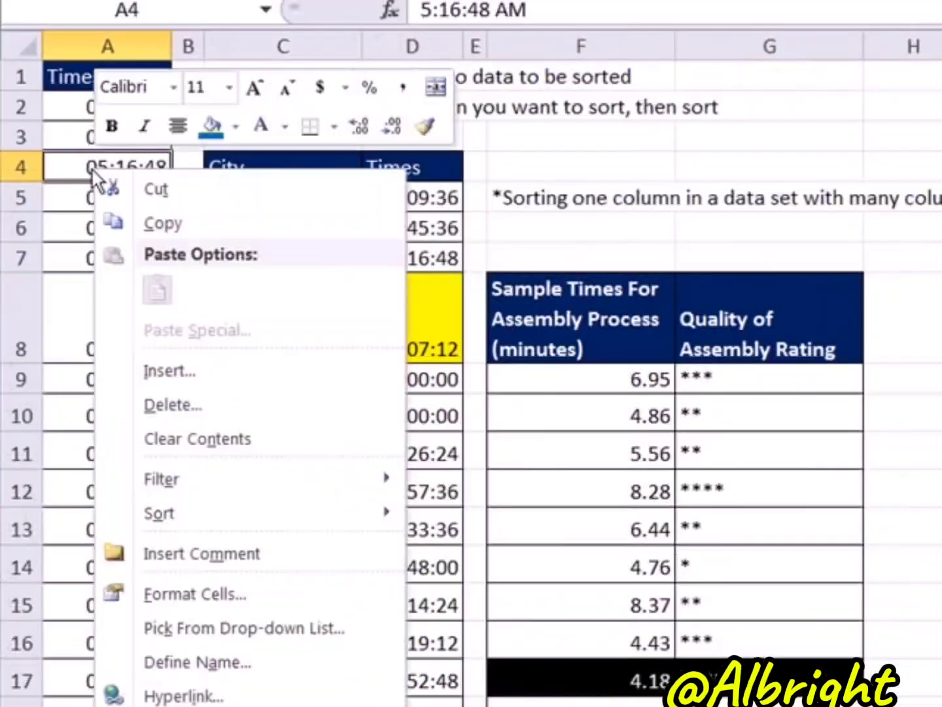
{"action": "mouse_move", "coordinate": [202, 519]}
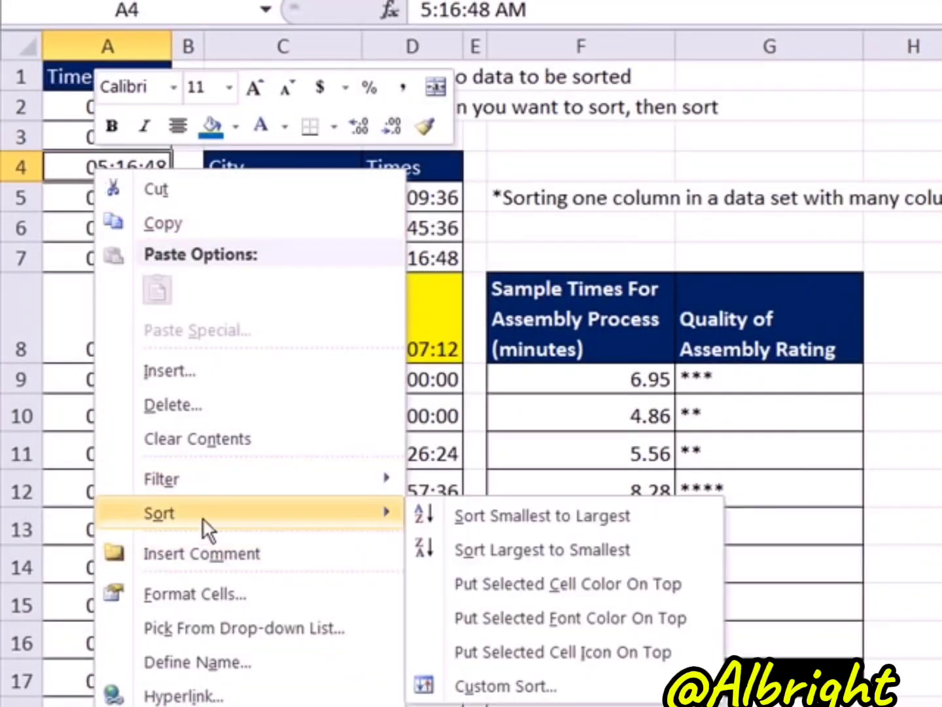
{"action": "left_click", "coordinate": [493, 548]}
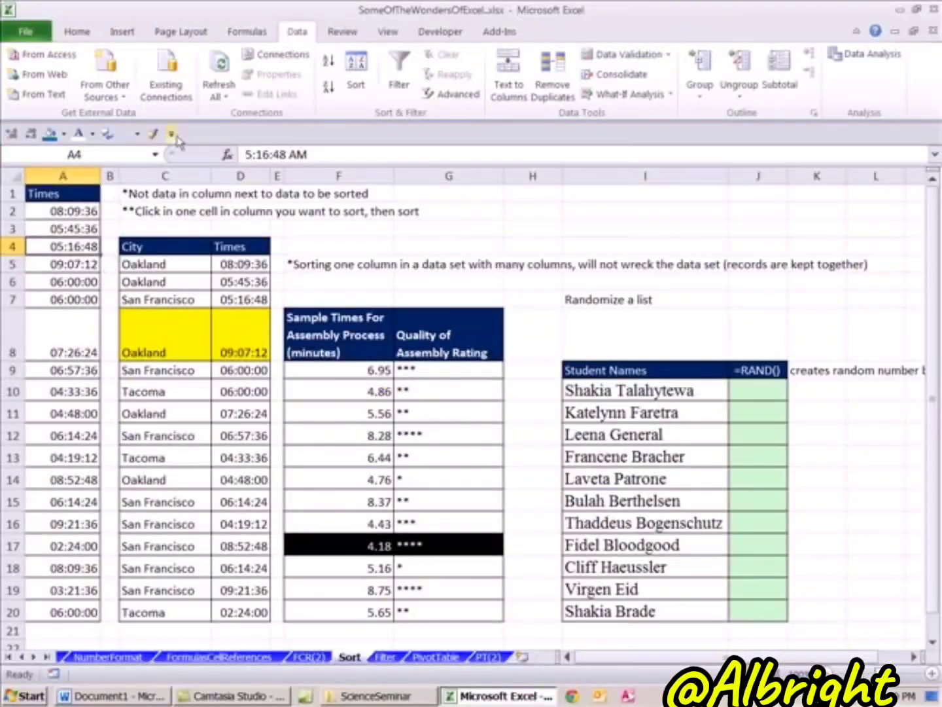
{"action": "left_click", "coordinate": [329, 64]}
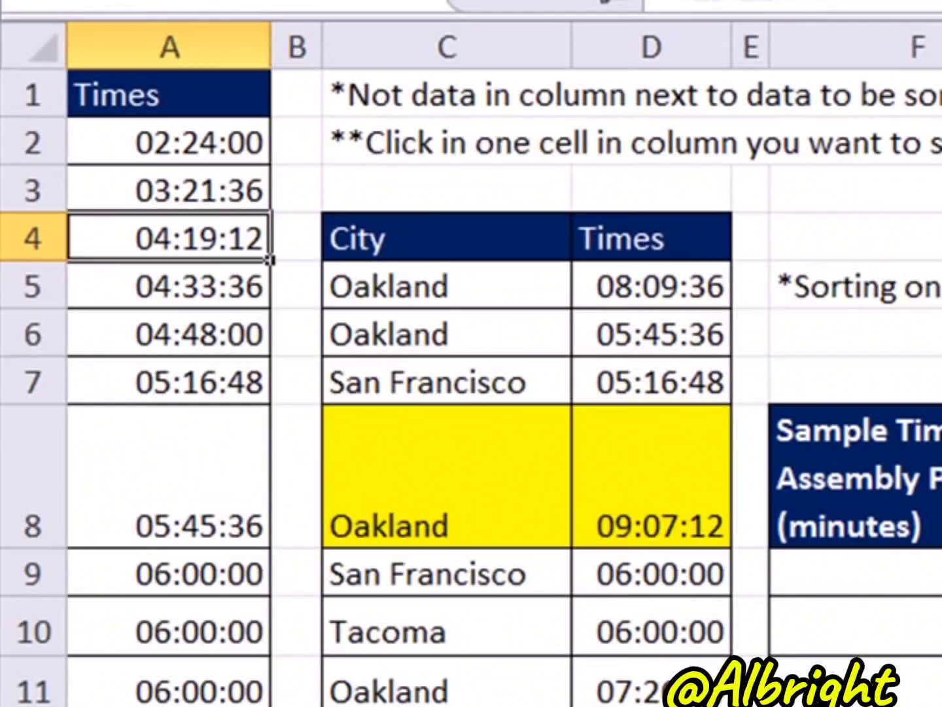
- Sort the City and Times table by its Times column from largest to smallest
{"action": "left_click", "coordinate": [684, 339]}
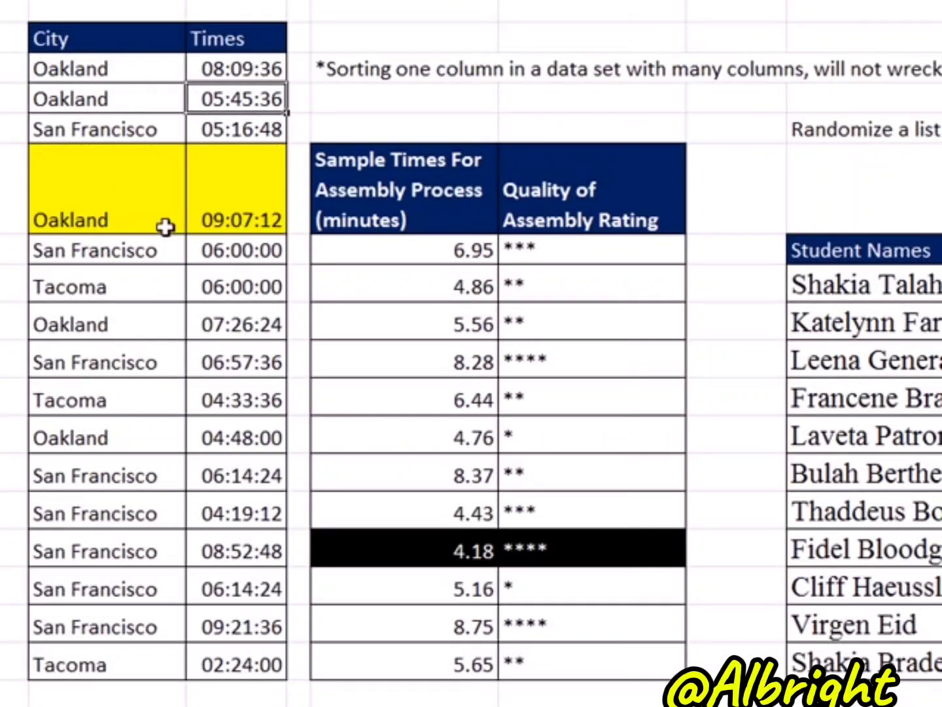
{"action": "left_click_drag", "start_coordinate": [101, 197], "coordinate": [244, 199]}
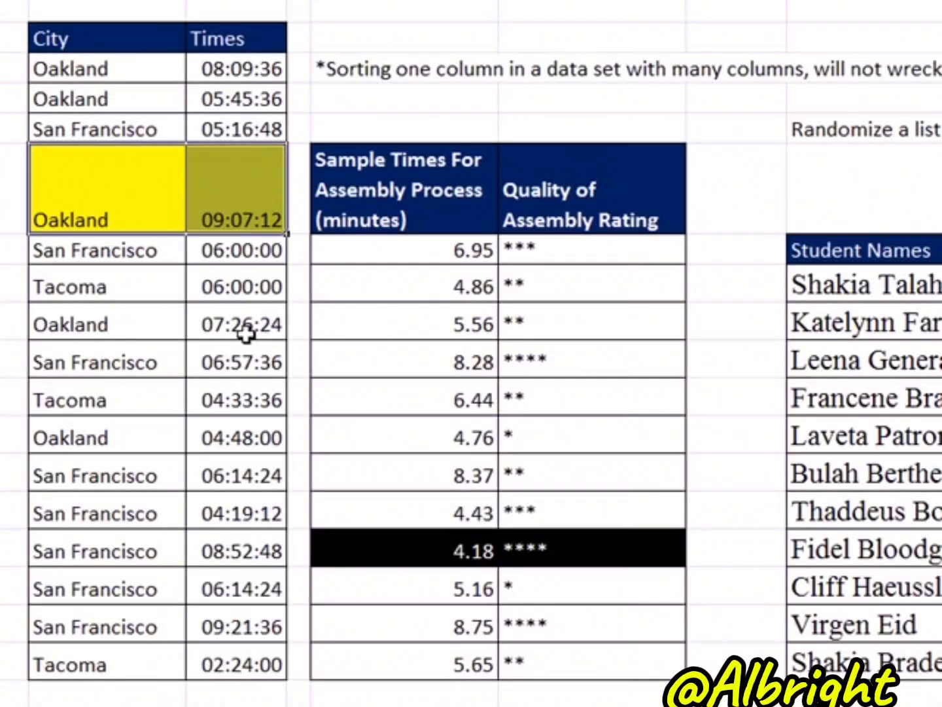
{"action": "left_click", "coordinate": [222, 286]}
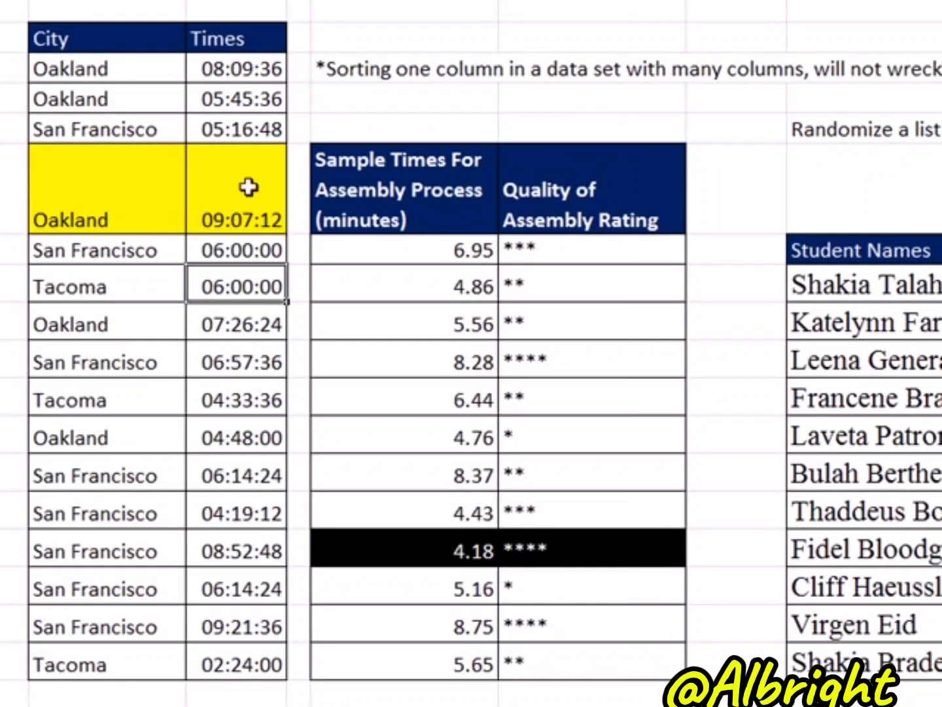
{"action": "left_click", "coordinate": [230, 99]}
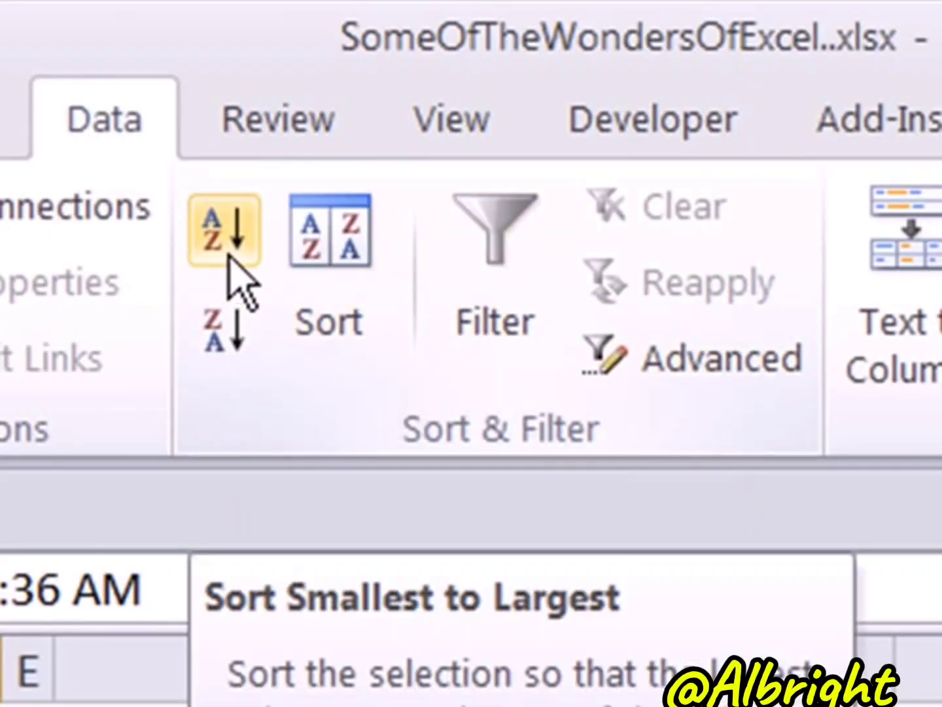
{"action": "left_click", "coordinate": [236, 333]}
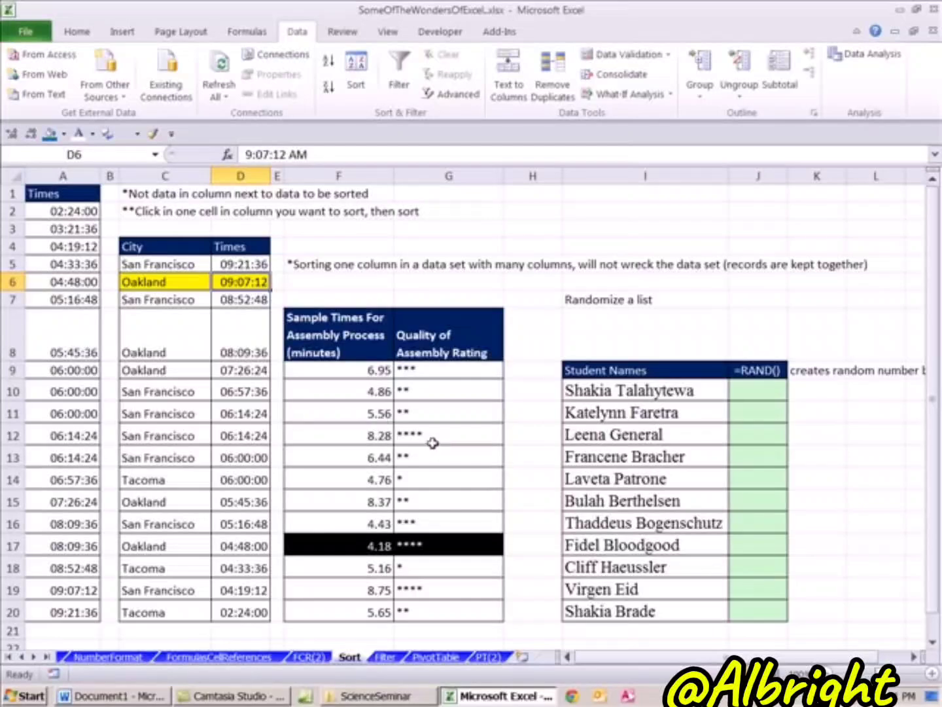
- Sort the assembly process table by Quality of Assembly Rating in ascending order, fewest stars first
{"action": "left_click", "coordinate": [334, 394]}
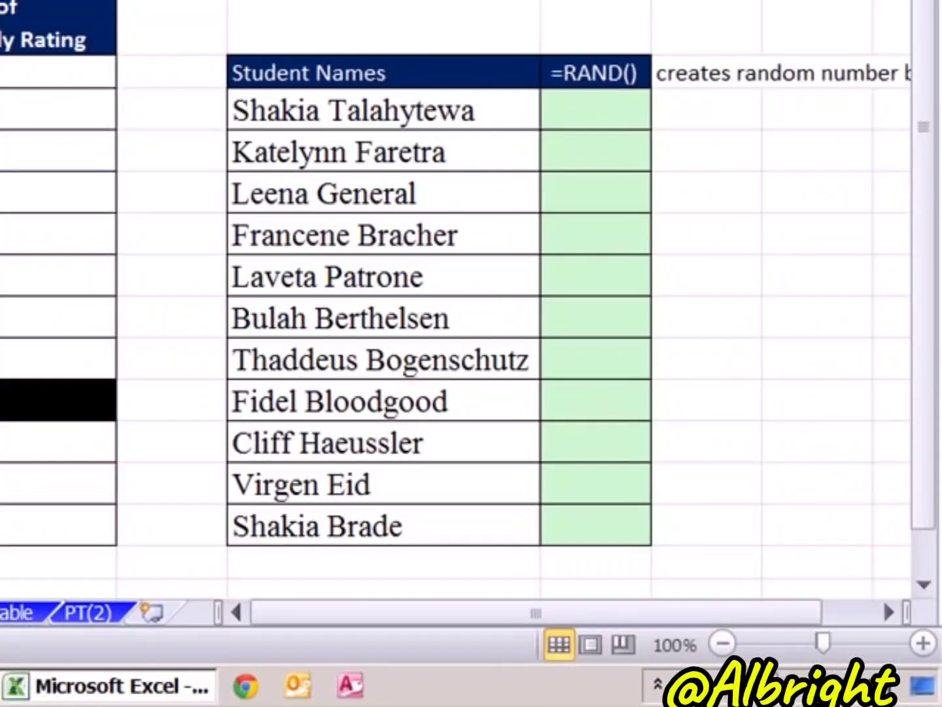
{"action": "left_click", "coordinate": [13, 109]}
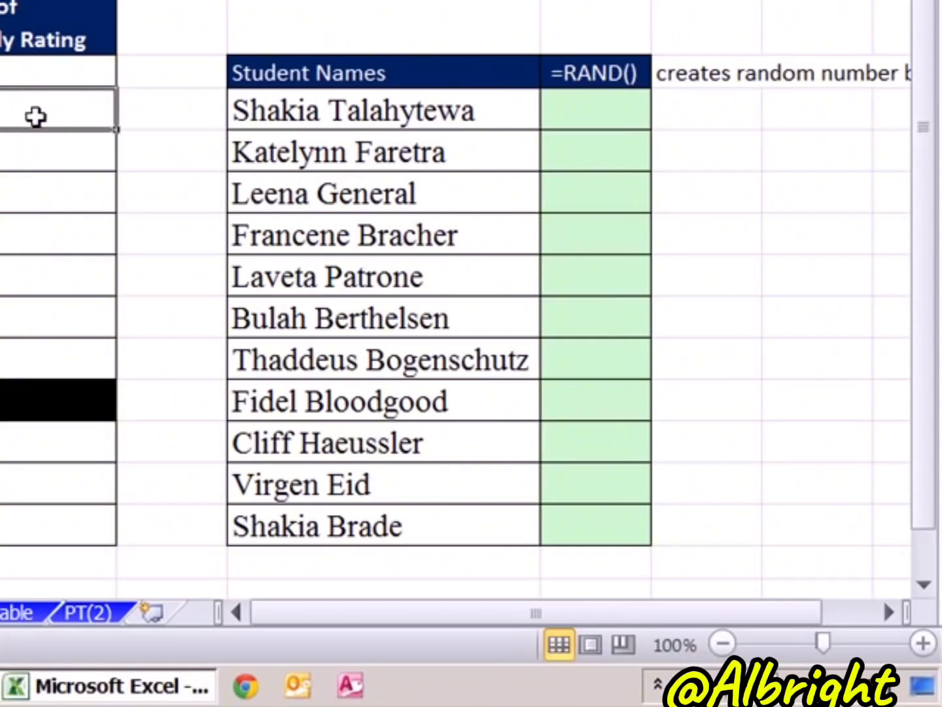
{"action": "key", "text": "F9"}
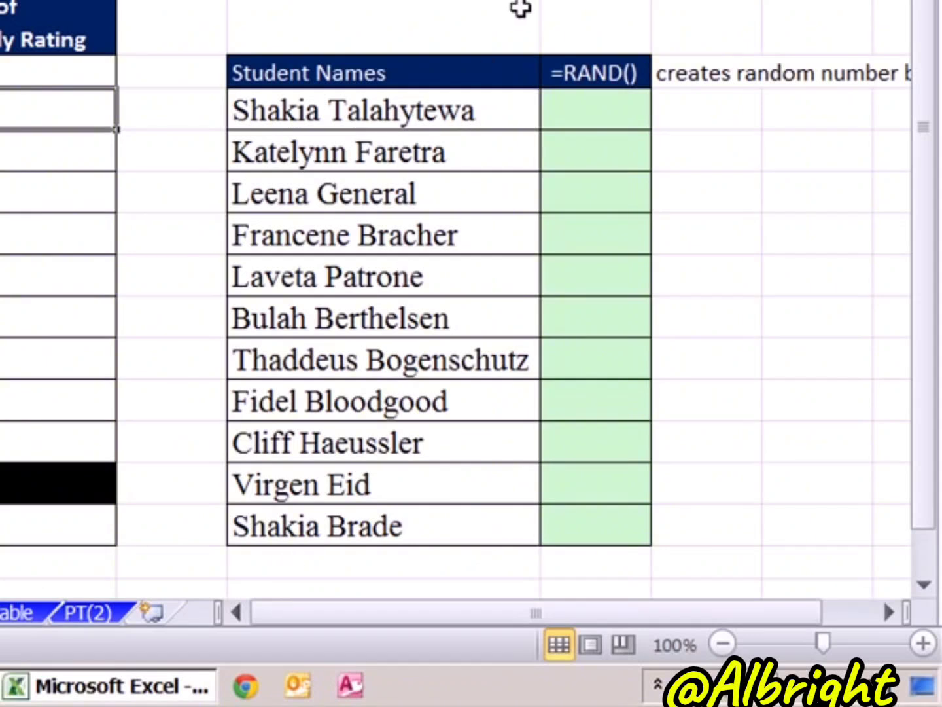
- Narrow the blank column H between the assembly table and the Student Names list
{"action": "left_click", "coordinate": [625, 116]}
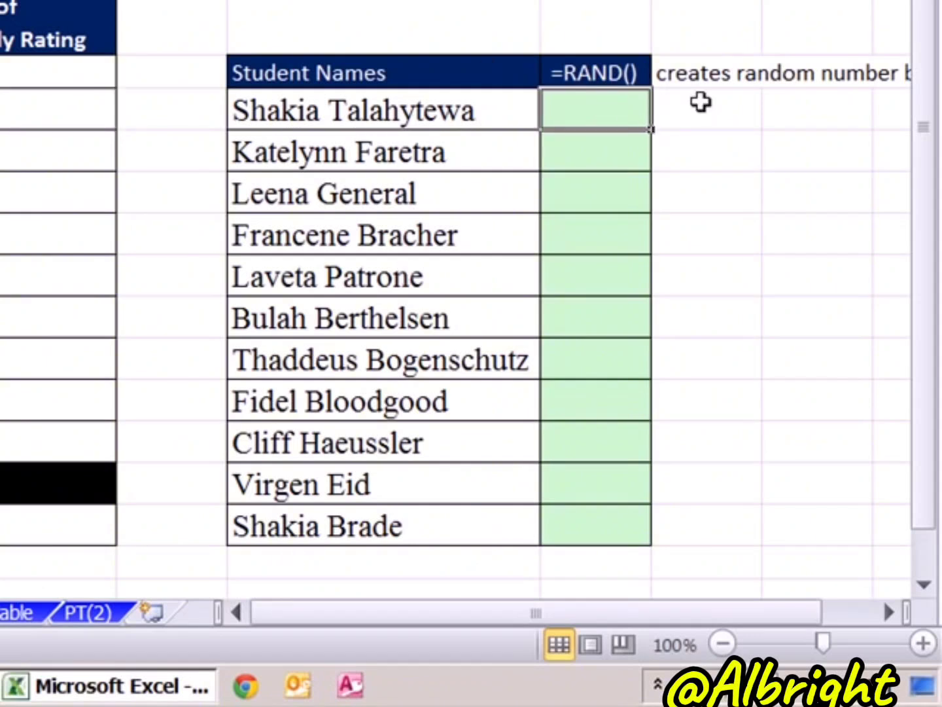
{"action": "left_click_drag", "start_coordinate": [227, 0], "coordinate": [144, 0]}
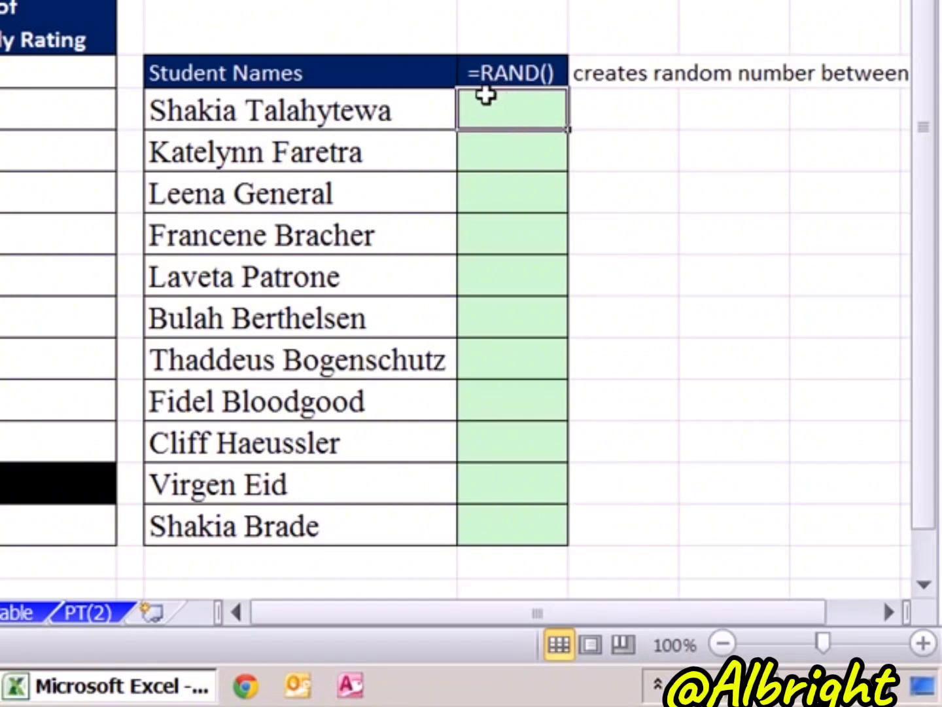
{"action": "type", "text": "="}
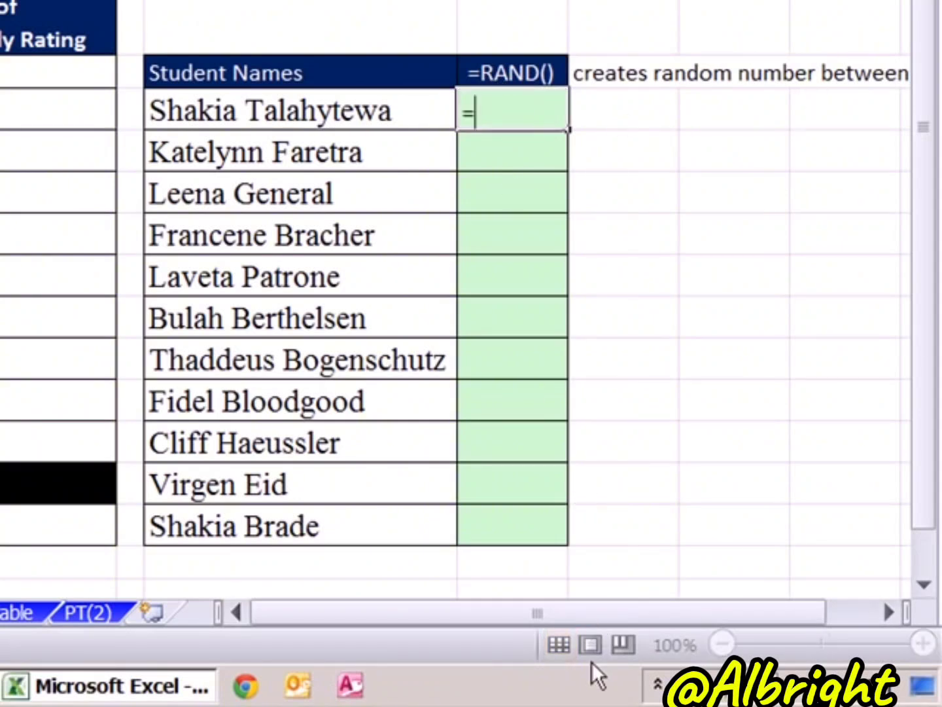
{"action": "key", "text": "Escape"}
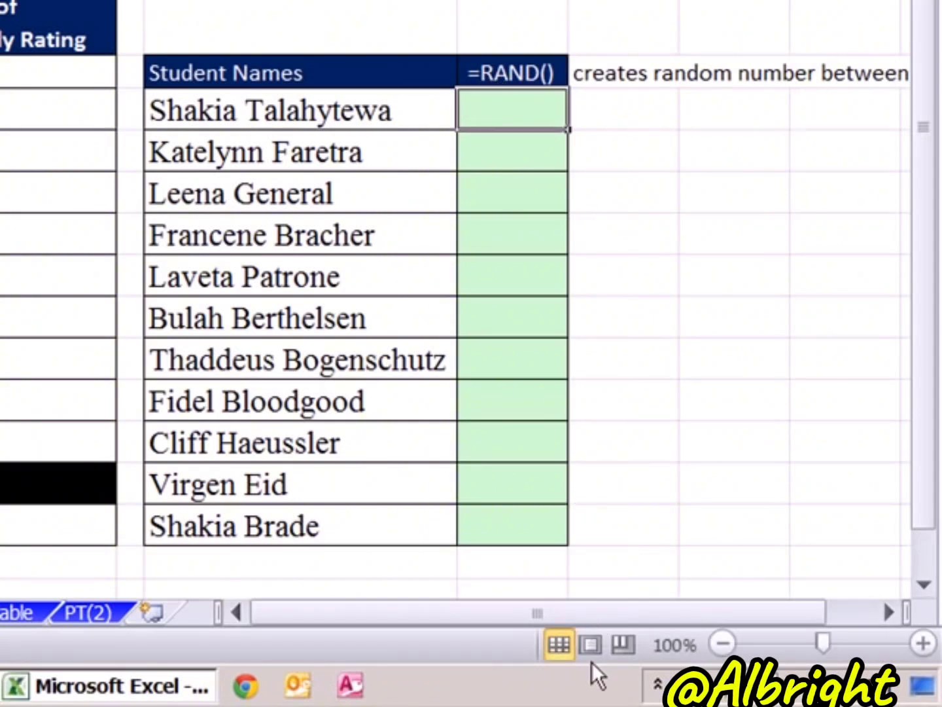
{"action": "double_click", "coordinate": [472, 73]}
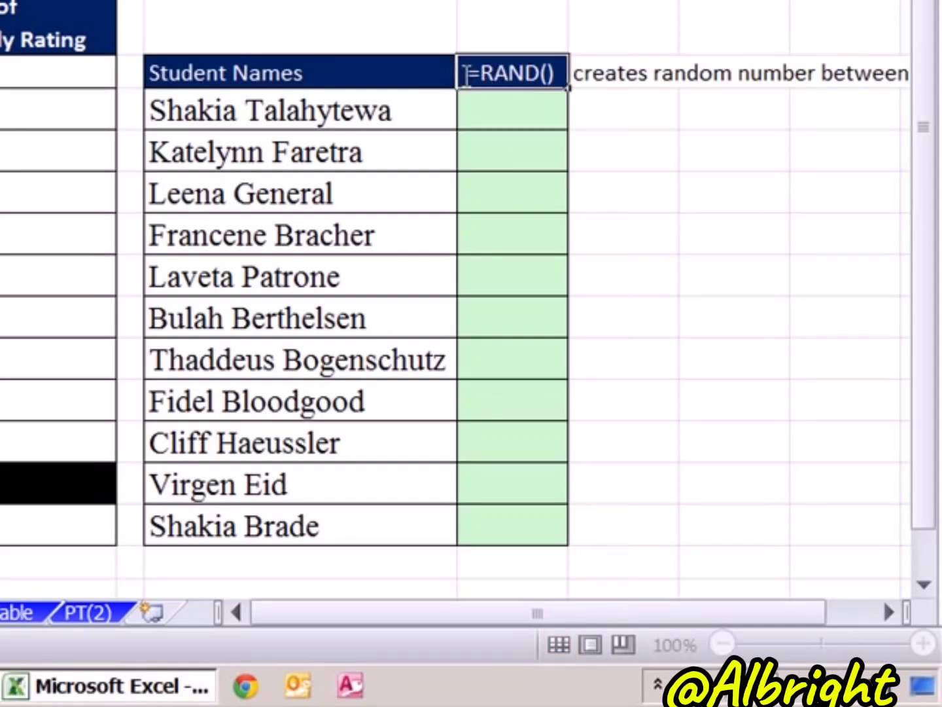
- Enter the formula =RAND() in J10, the first green cell beside the student names
{"action": "left_click", "coordinate": [497, 125]}
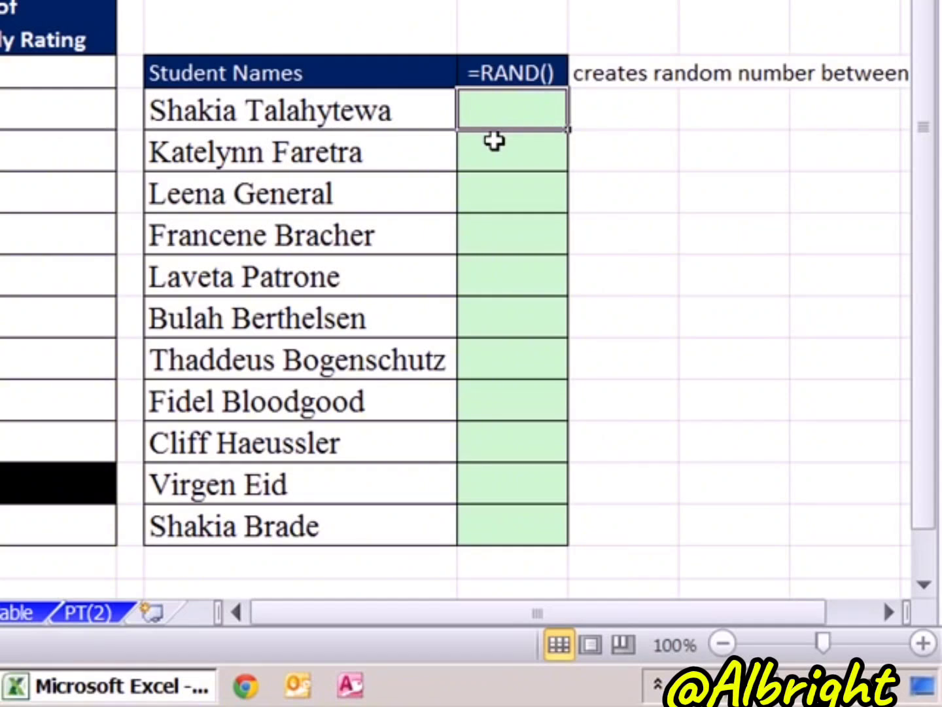
{"action": "type", "text": "="}
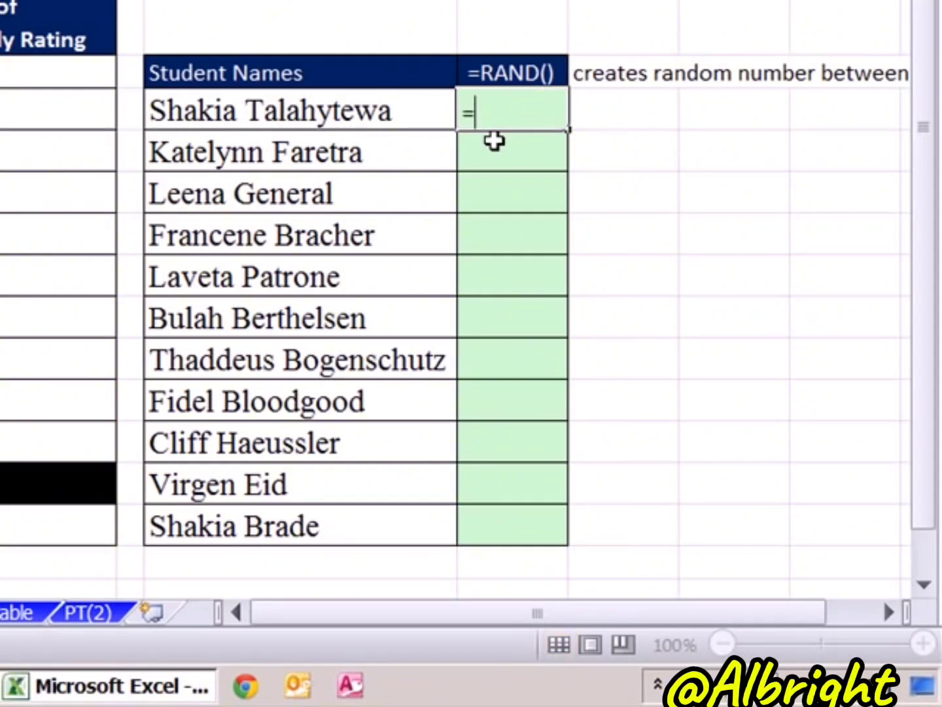
{"action": "type", "text": "rand"}
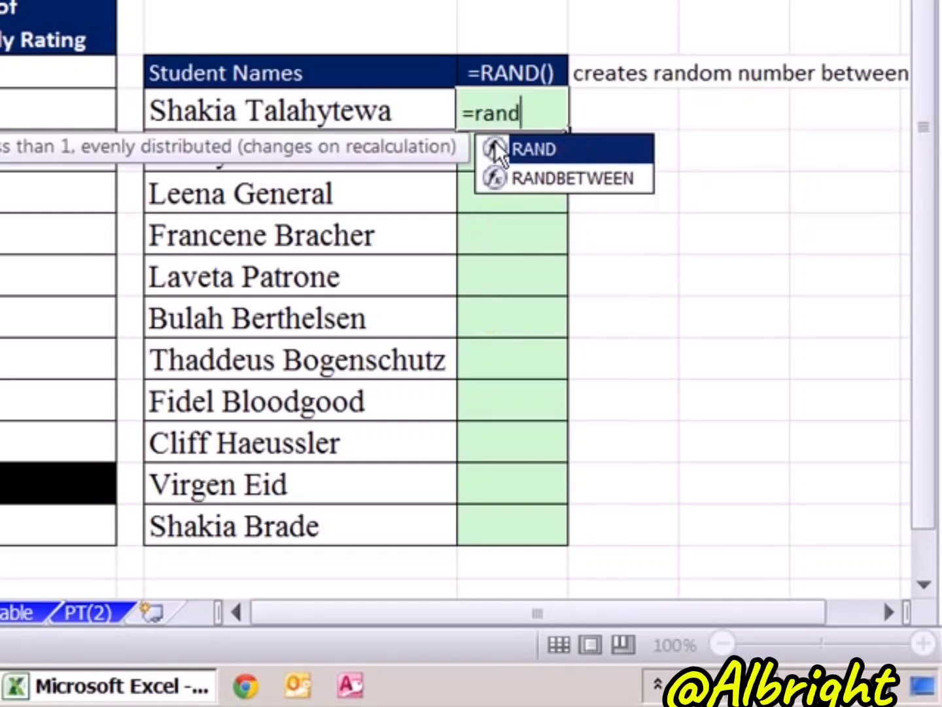
{"action": "double_click", "coordinate": [532, 149]}
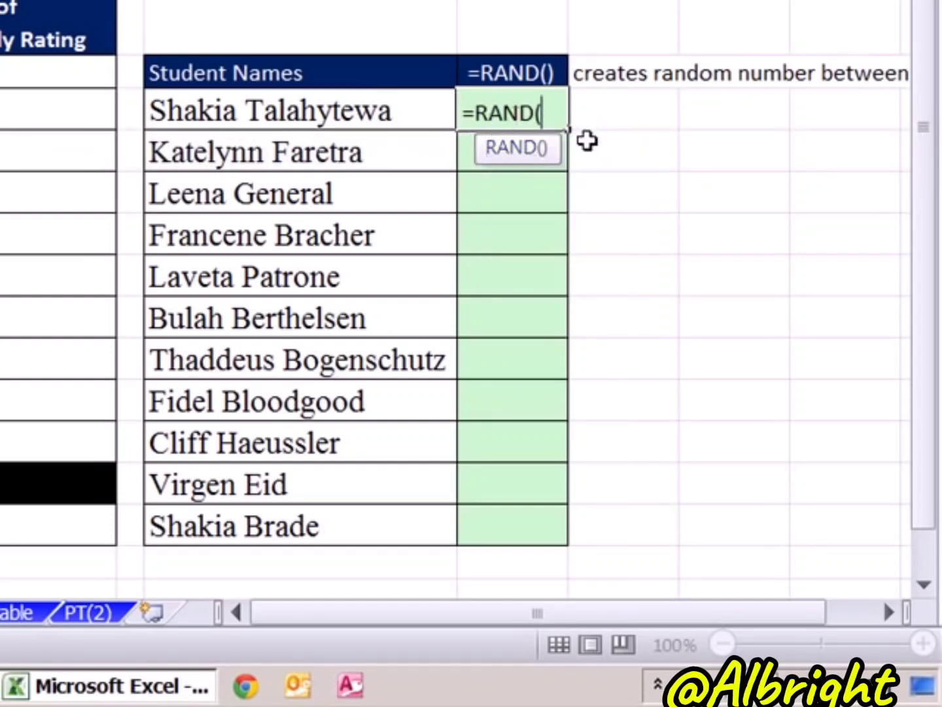
{"action": "type", "text": ")"}
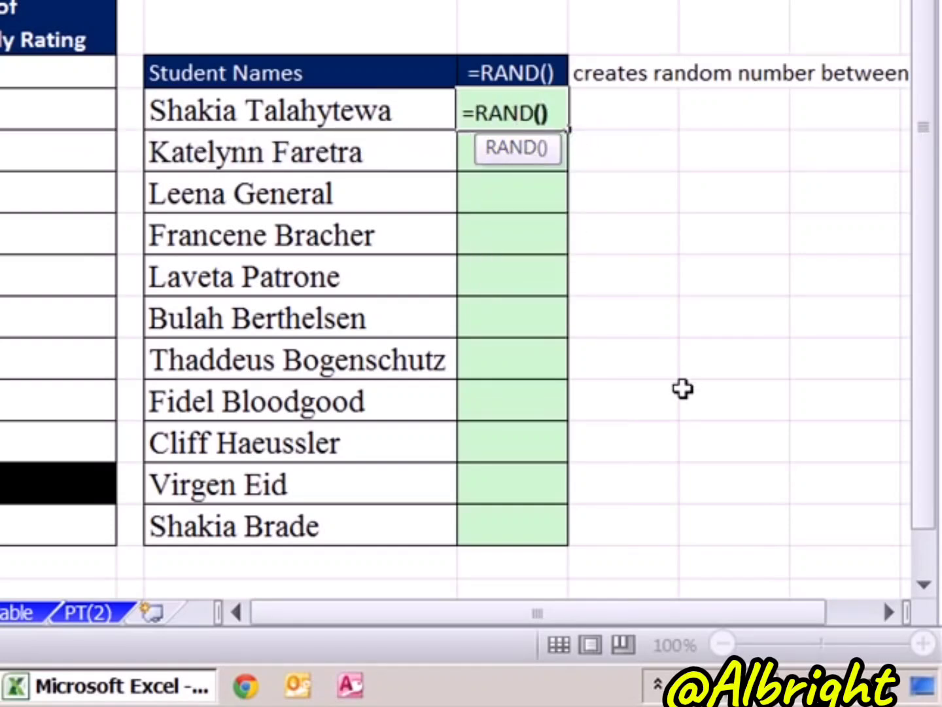
{"action": "key", "text": "Left"}
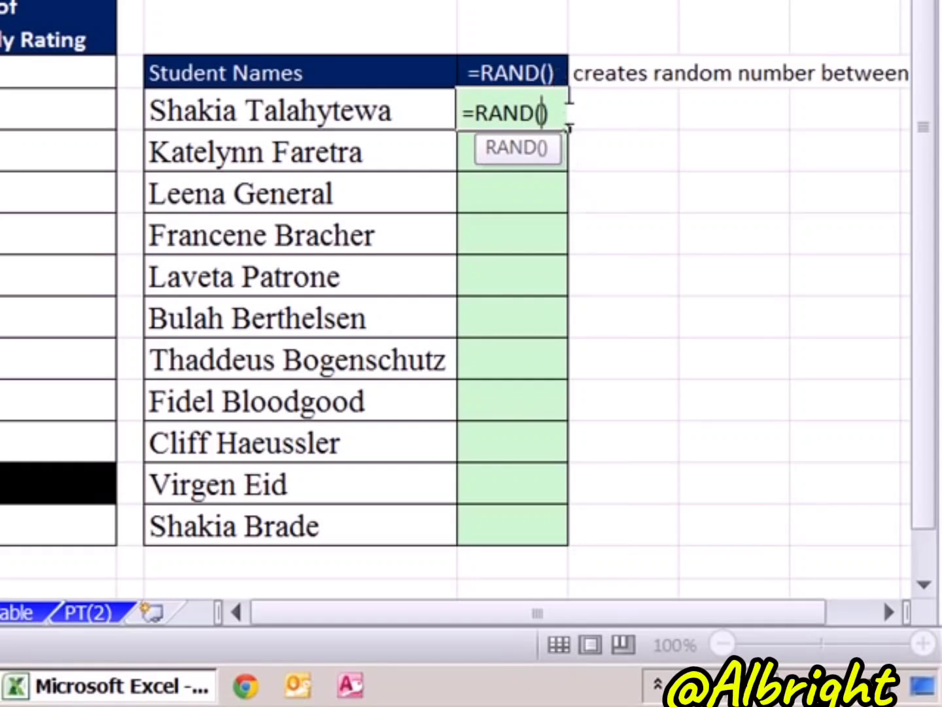
{"action": "left_click", "coordinate": [564, 114]}
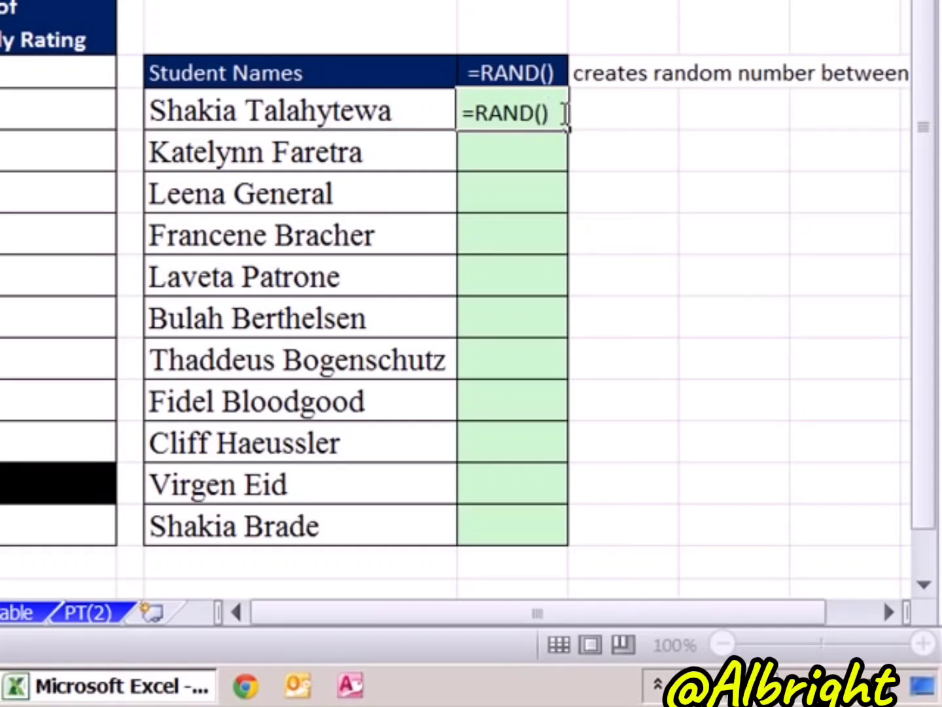
{"action": "key", "text": "Return"}
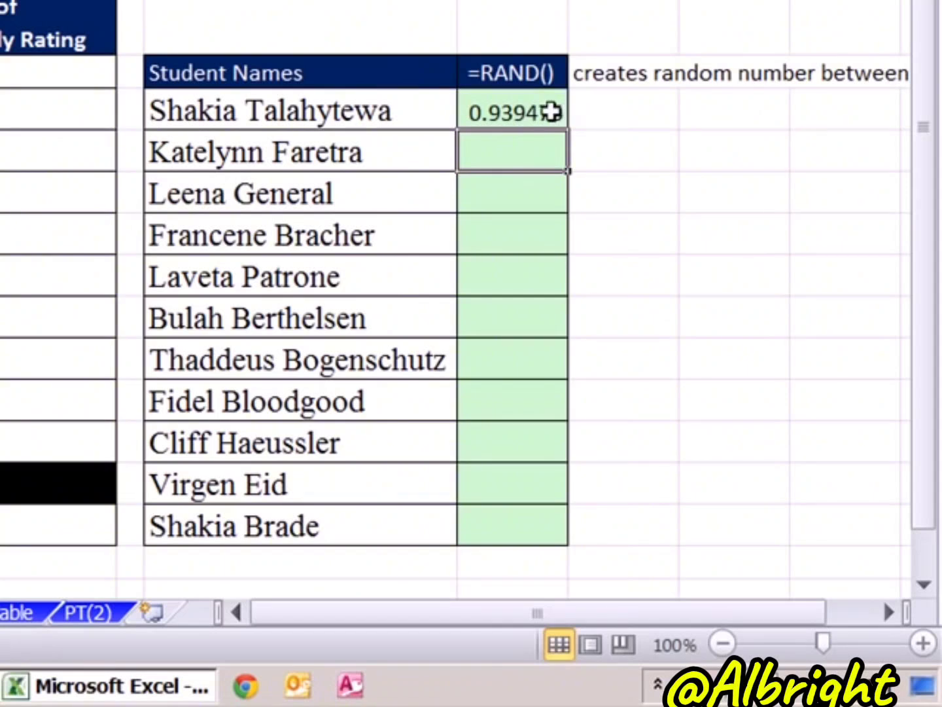
- Fill the RAND formula from J10 down through J20, beside the last student name
{"action": "left_click", "coordinate": [553, 114]}
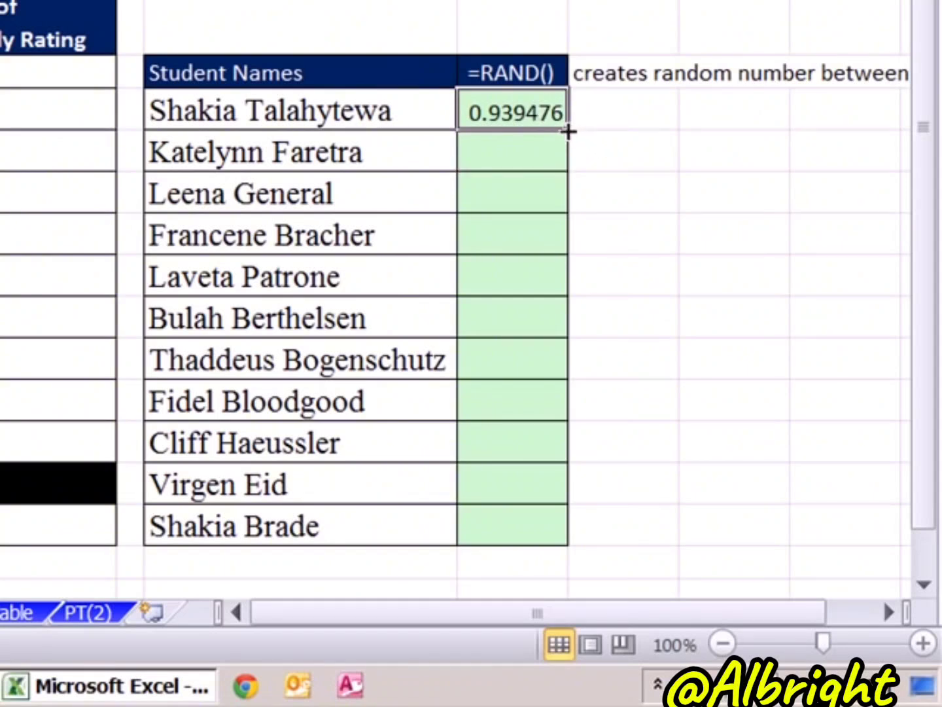
{"action": "double_click", "coordinate": [568, 131]}
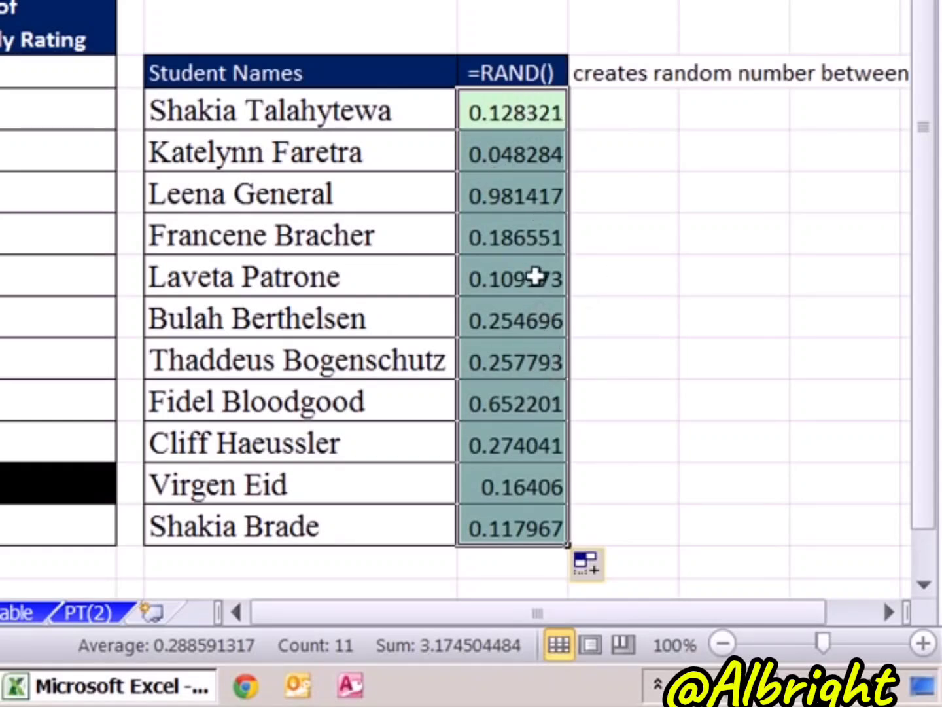
{"action": "left_click", "coordinate": [530, 185]}
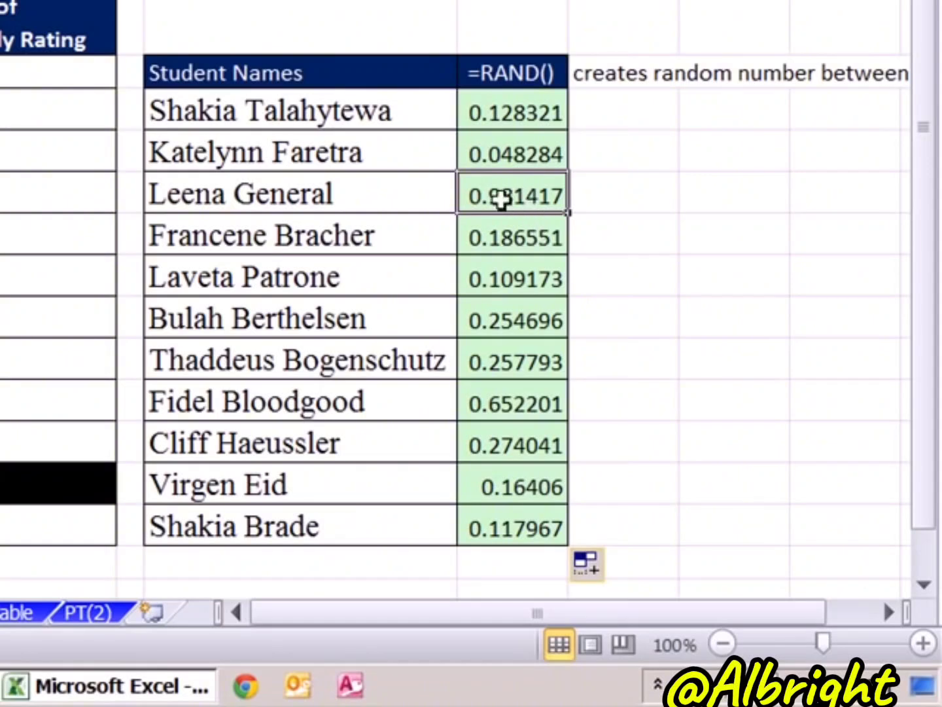
- Recalculate the random numbers twice by re-entering the blank cell K10 beside the first RAND value
{"action": "double_click", "coordinate": [648, 115]}
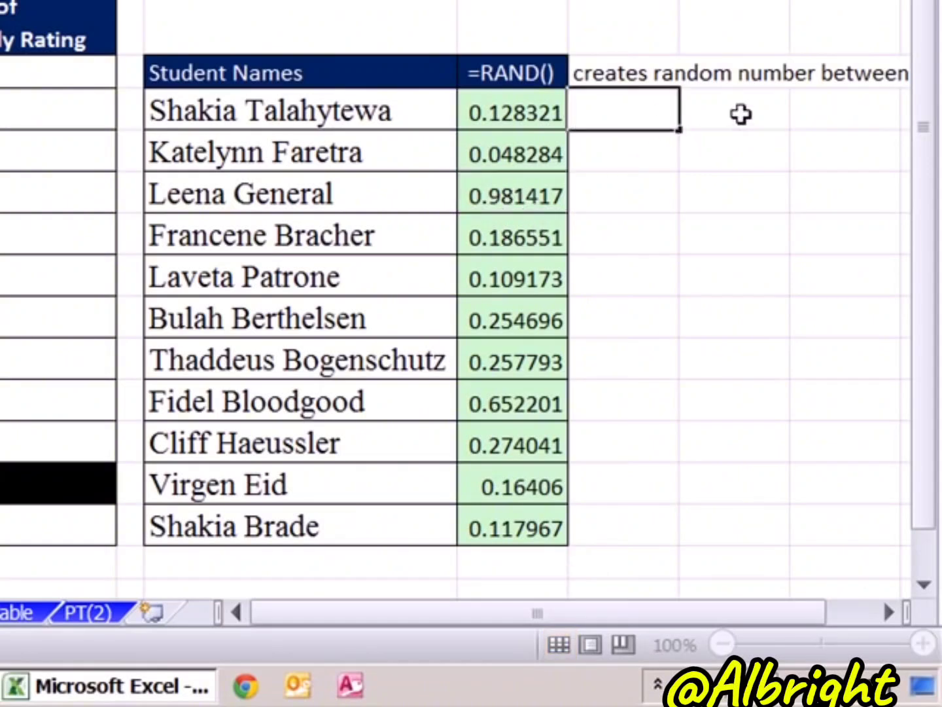
{"action": "key", "text": "Return"}
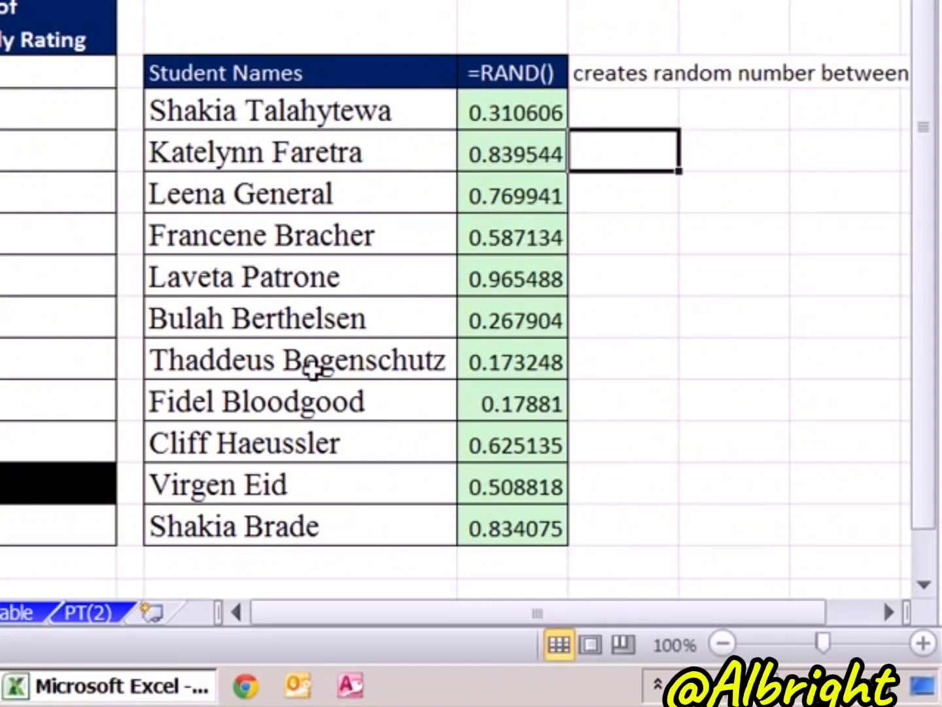
{"action": "double_click", "coordinate": [631, 99]}
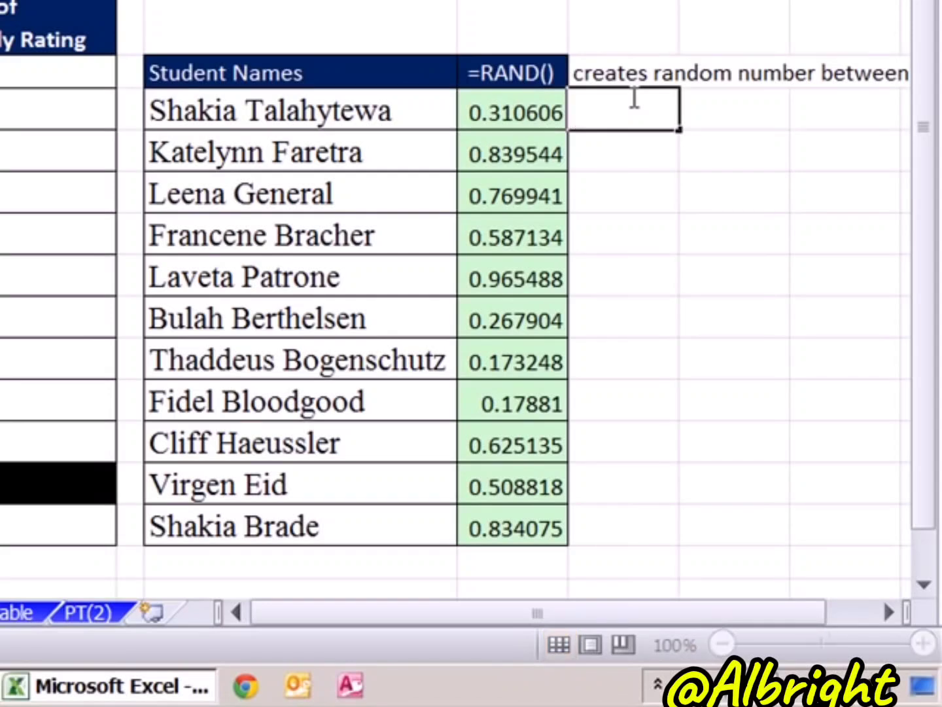
{"action": "key", "text": "Return"}
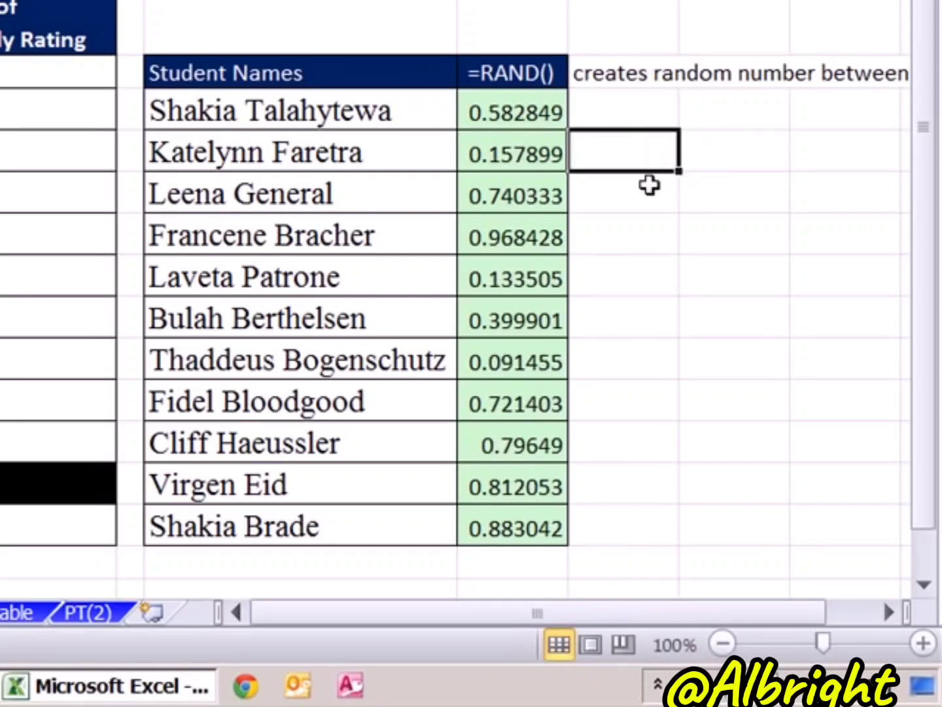
- Enter the note "*F9 randomizes" in L11 and recalculate the RAND values twice
{"action": "left_click", "coordinate": [701, 150]}
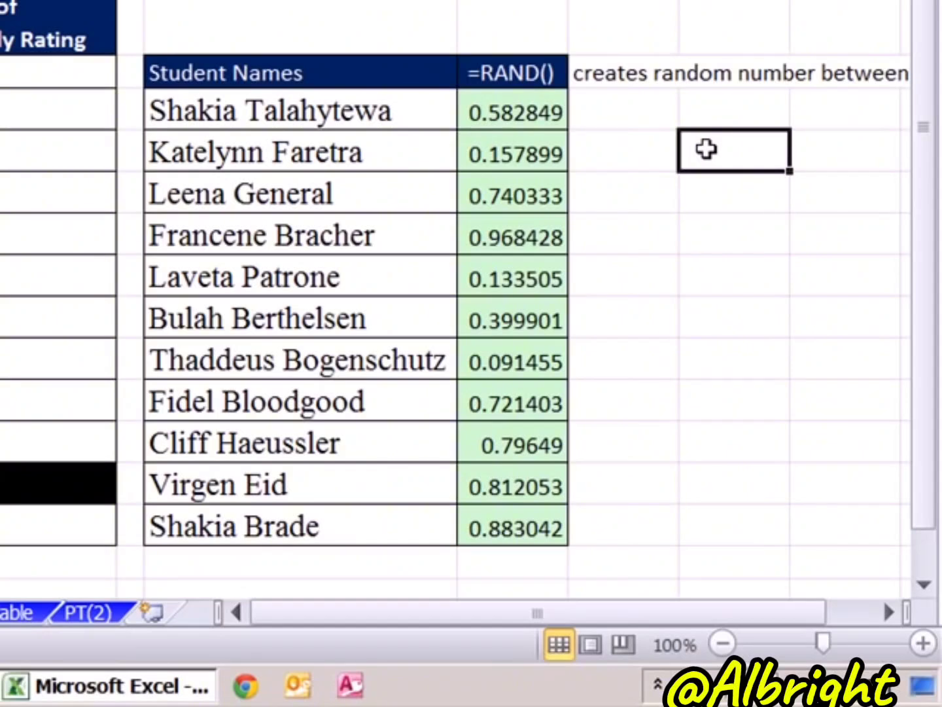
{"action": "type", "text": "*"}
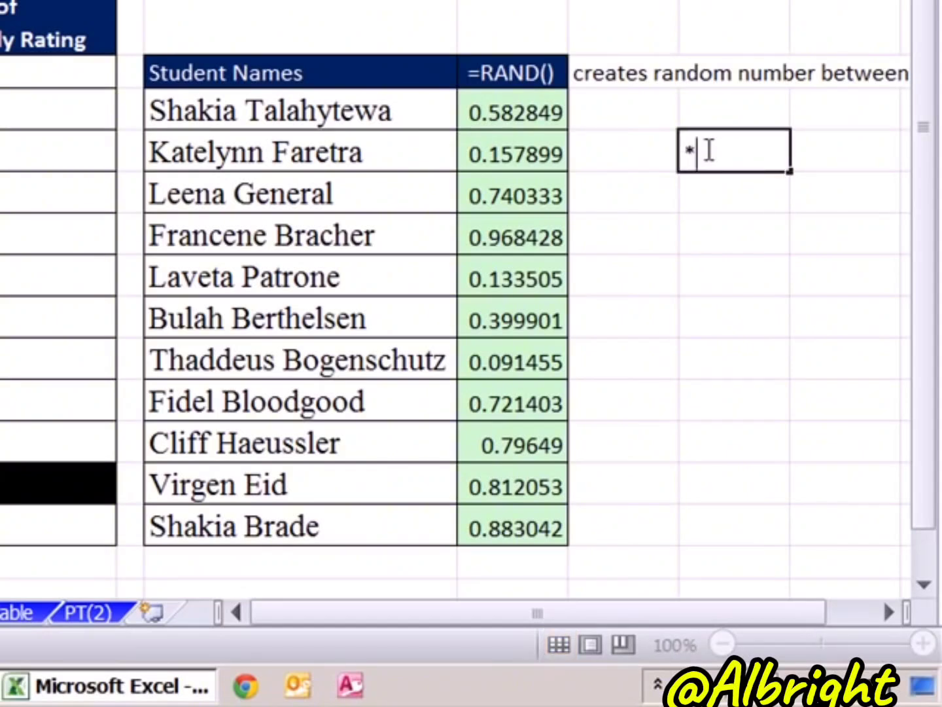
{"action": "type", "text": "F9 randomizes"}
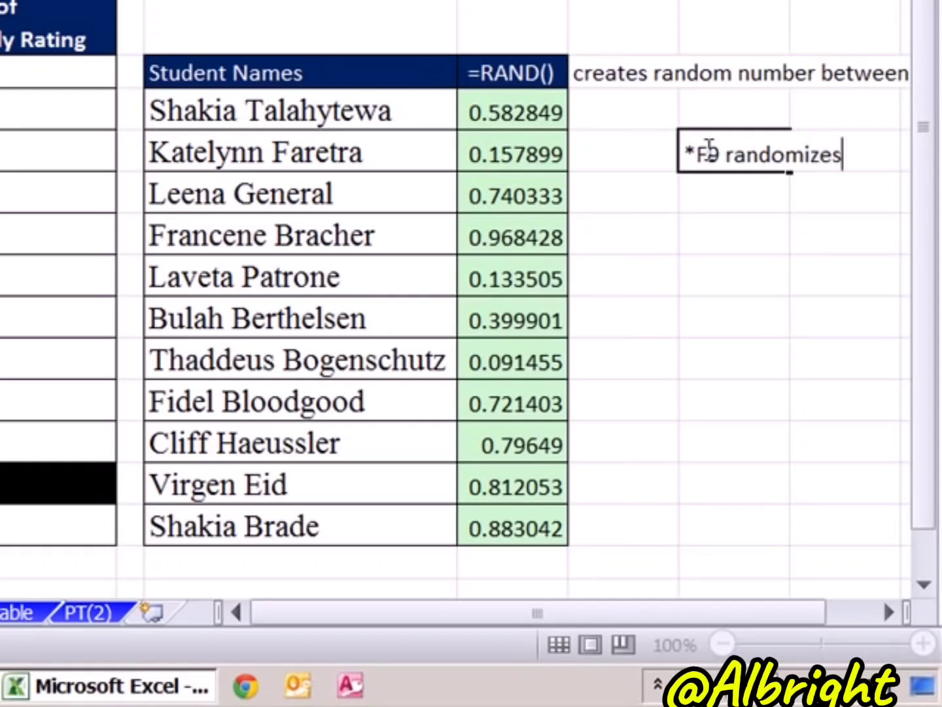
{"action": "key", "text": "Return"}
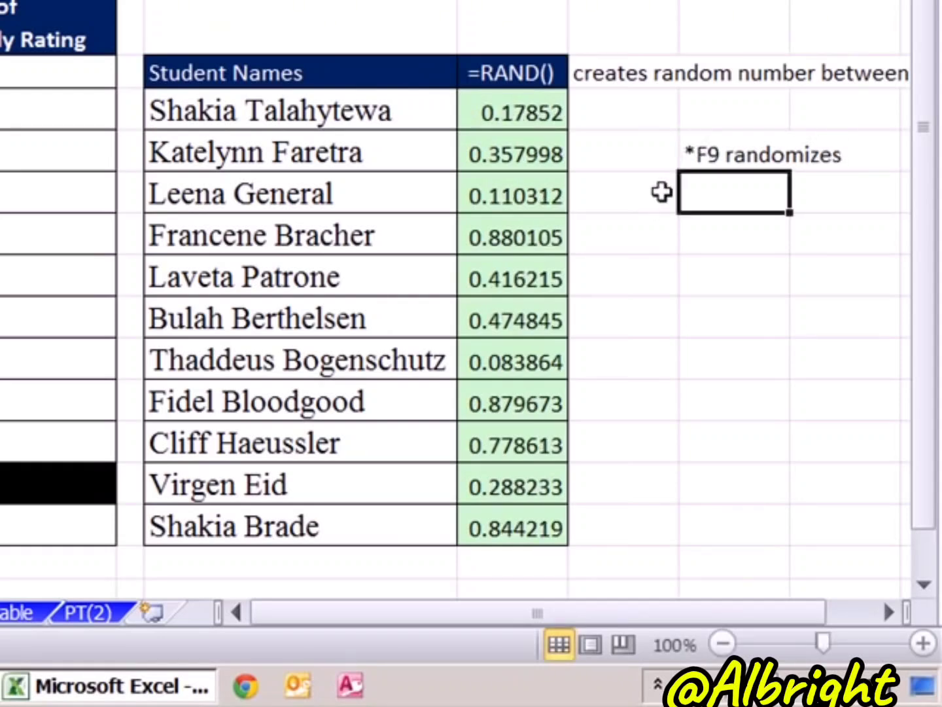
{"action": "key", "text": "F9"}
{"action": "key", "text": "F9"}
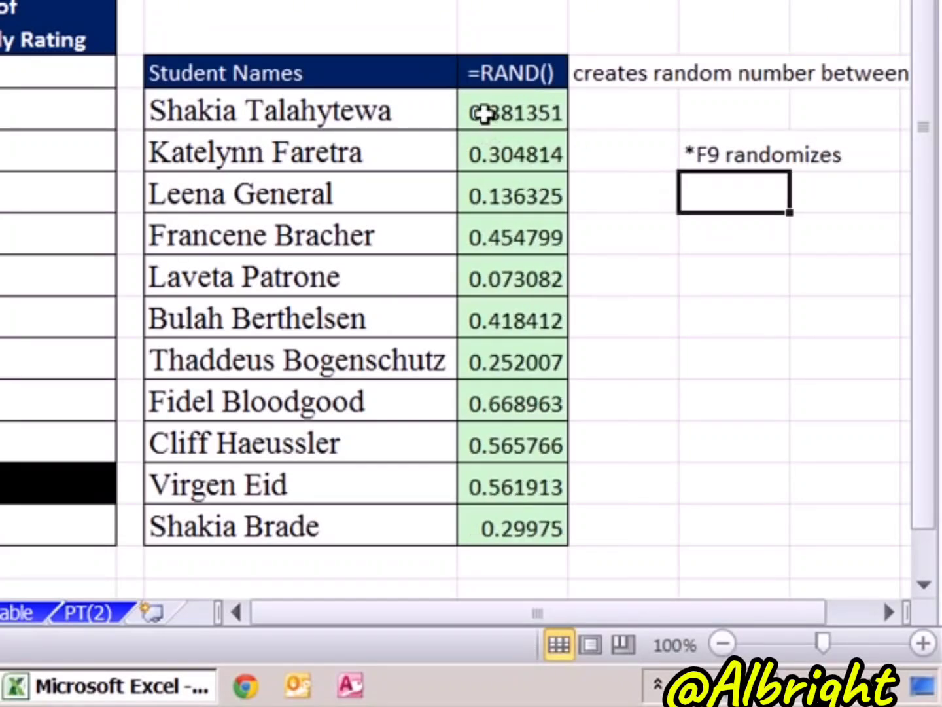
- Sort the student list by its RAND column from largest to smallest
{"action": "left_click", "coordinate": [484, 115]}
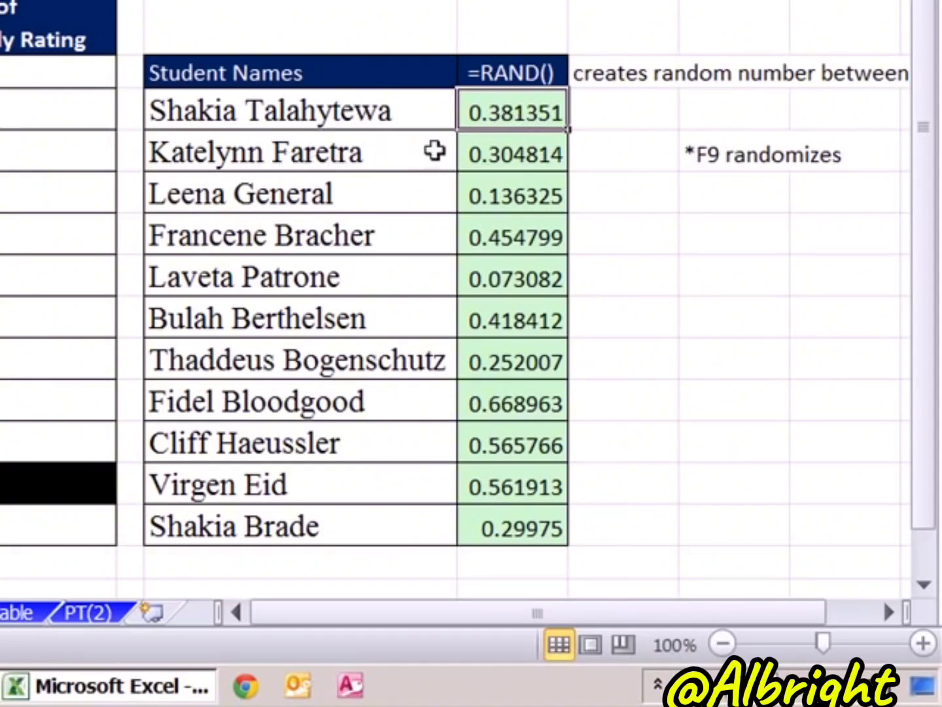
{"action": "right_click", "coordinate": [492, 126]}
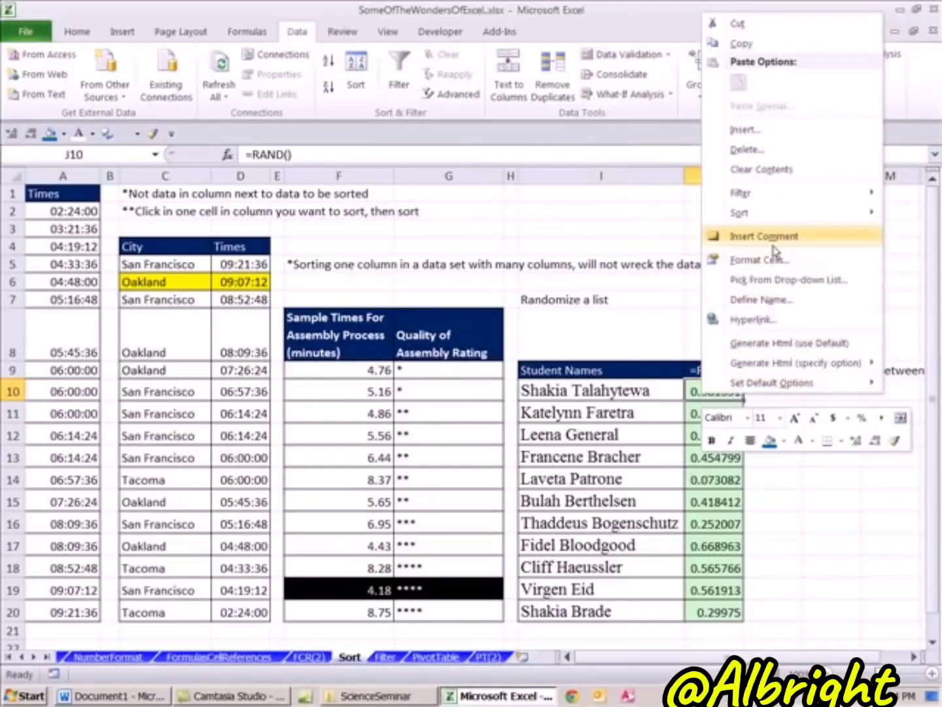
{"action": "mouse_move", "coordinate": [761, 214]}
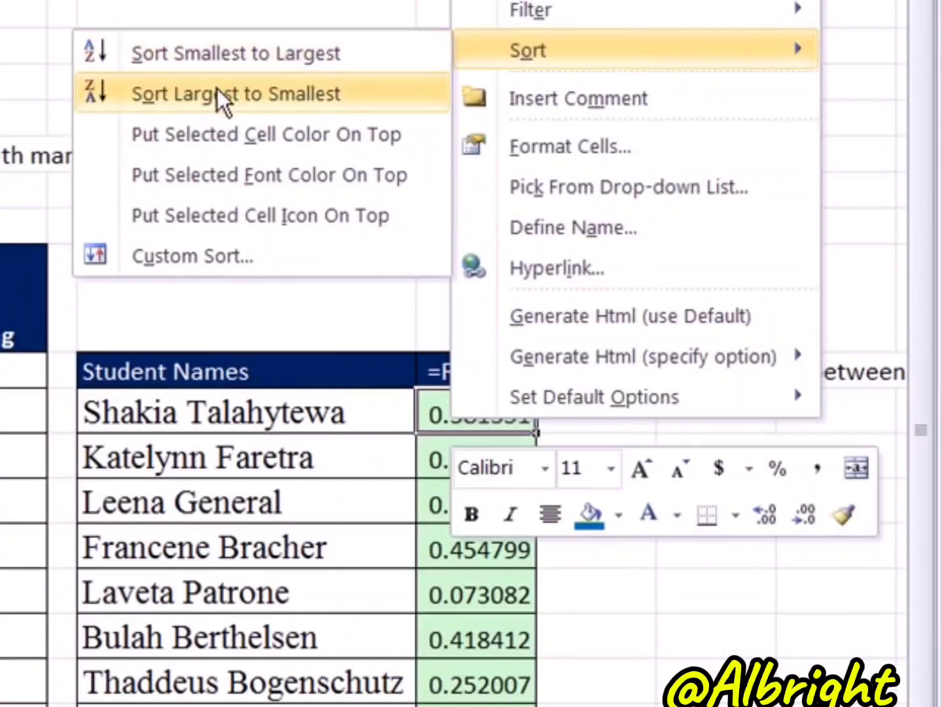
{"action": "left_click", "coordinate": [218, 92]}
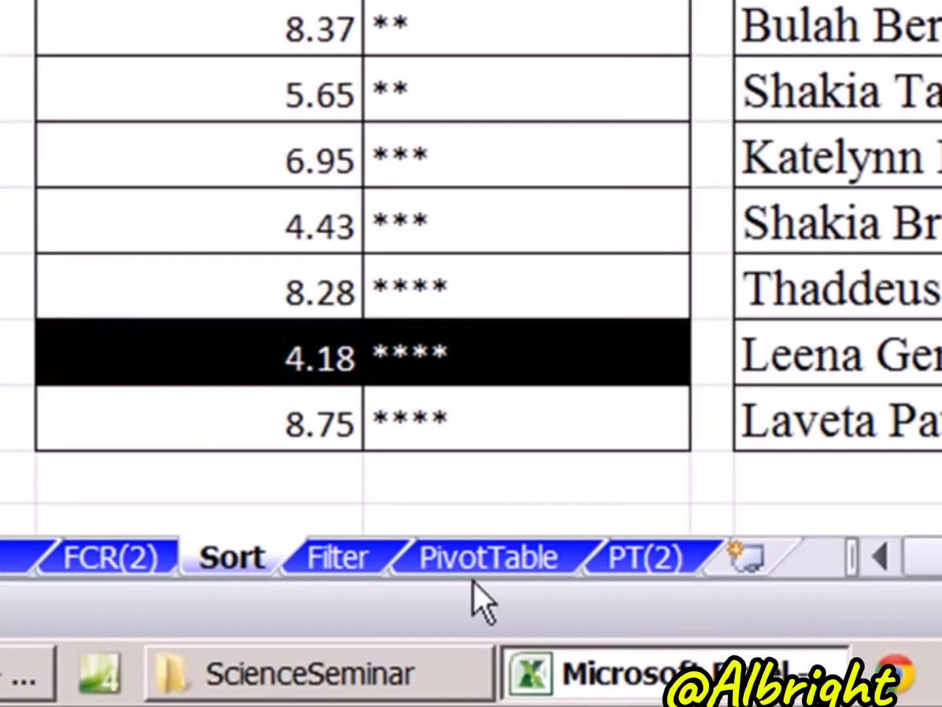
- Go to the Filter sheet and turn on filtering for the sales table's header row
{"action": "left_click", "coordinate": [338, 561]}
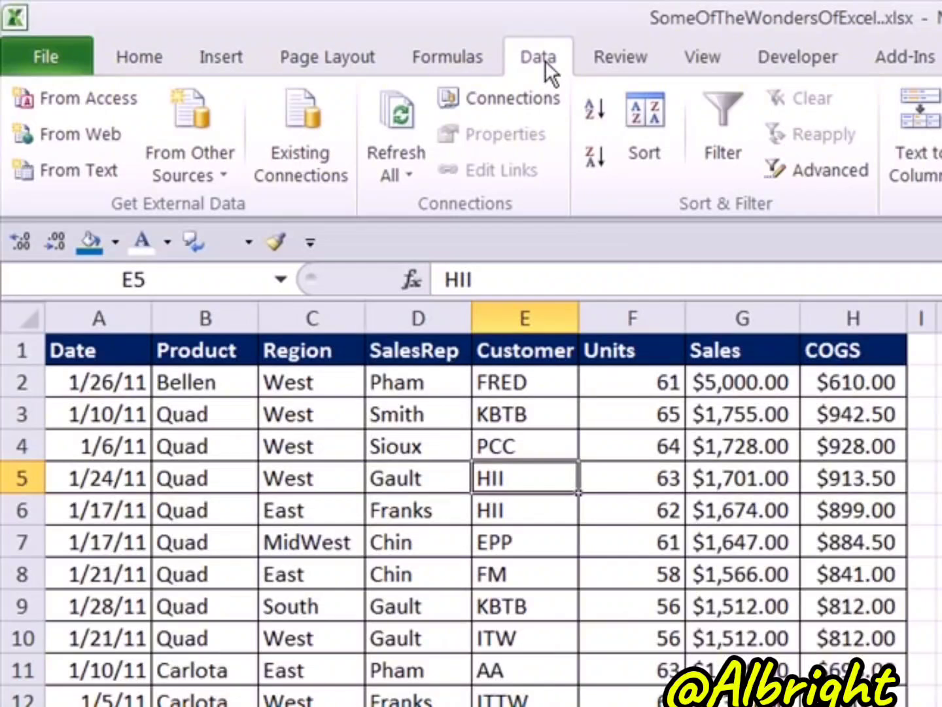
{"action": "left_click", "coordinate": [722, 135]}
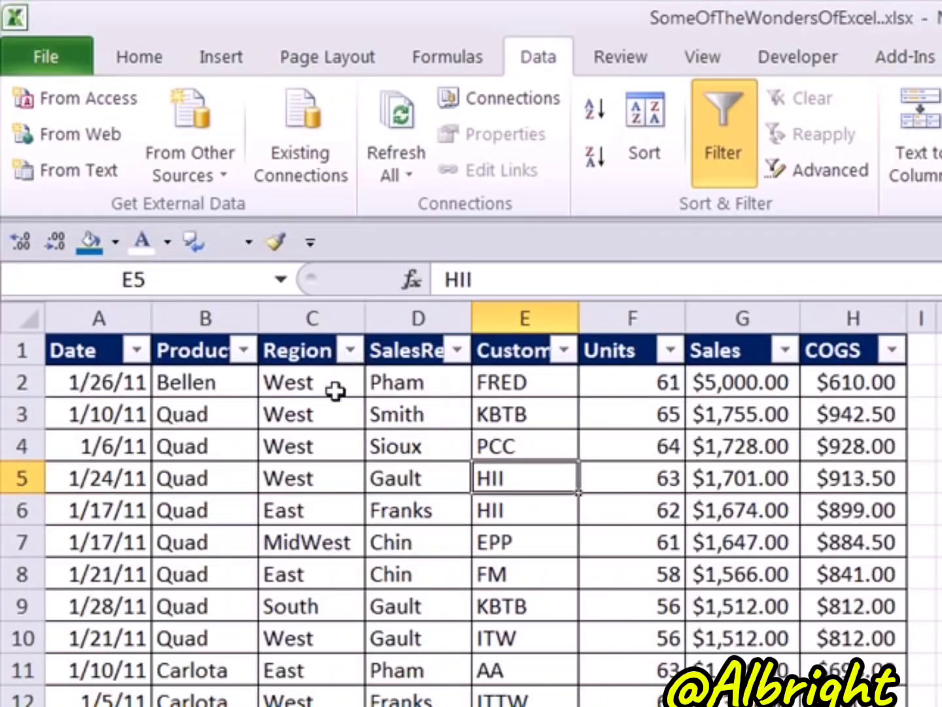
{"action": "left_click", "coordinate": [168, 414]}
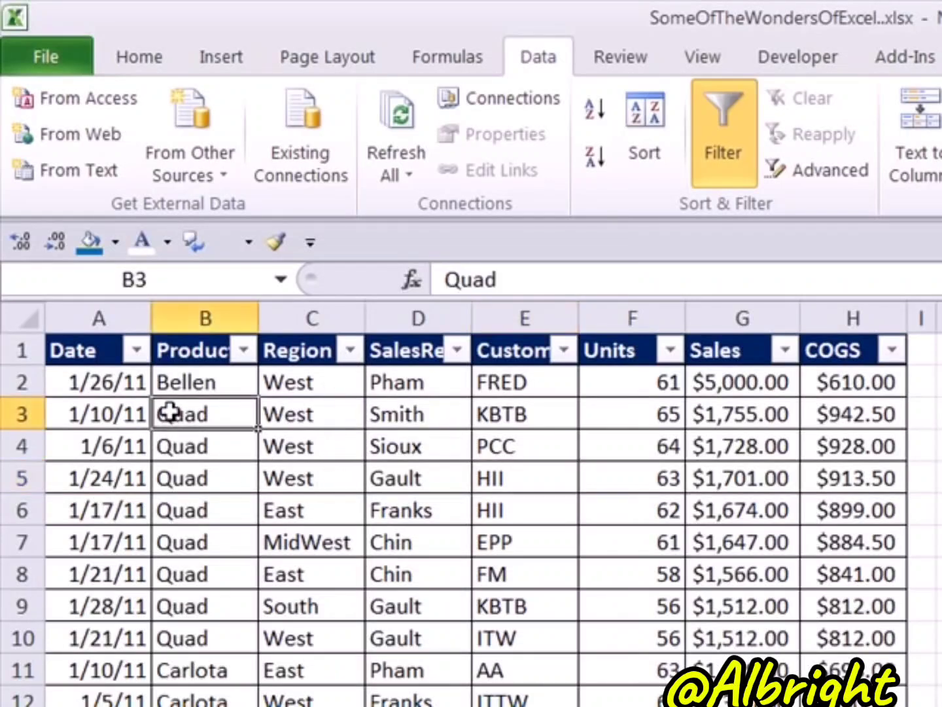
{"action": "left_click", "coordinate": [304, 414]}
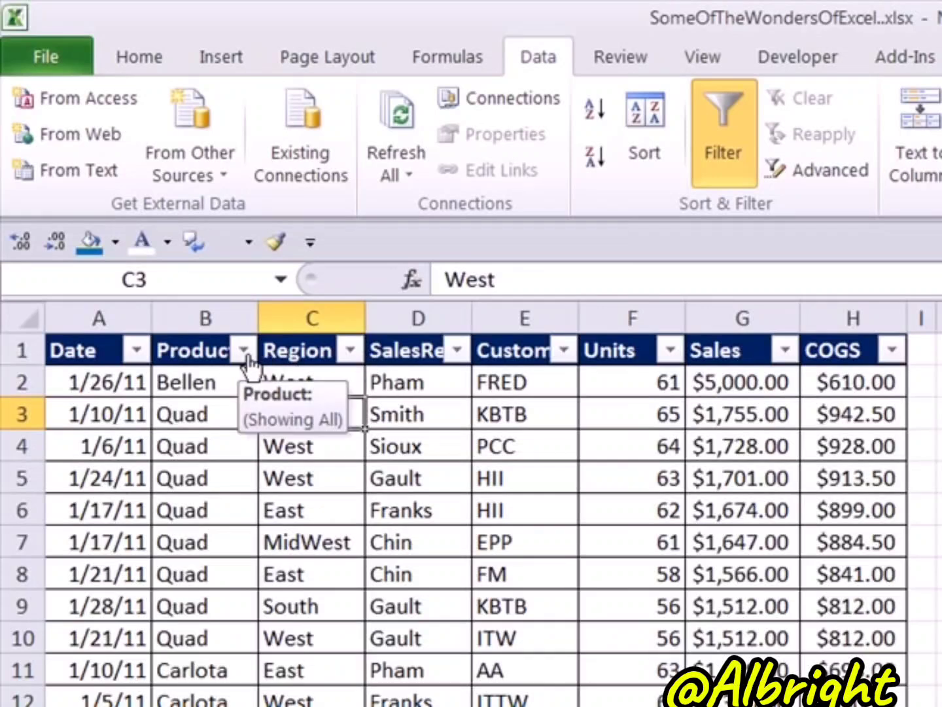
- Filter the Product column to show only Quad records
{"action": "left_click", "coordinate": [246, 354]}
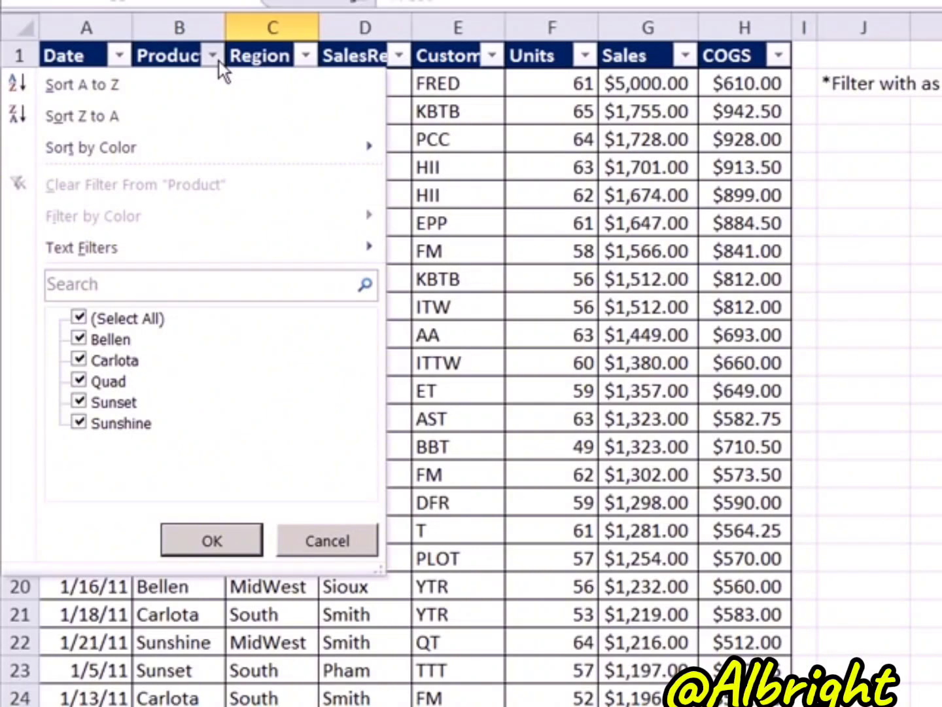
{"action": "mouse_move", "coordinate": [217, 257]}
{"action": "left_click", "coordinate": [80, 319]}
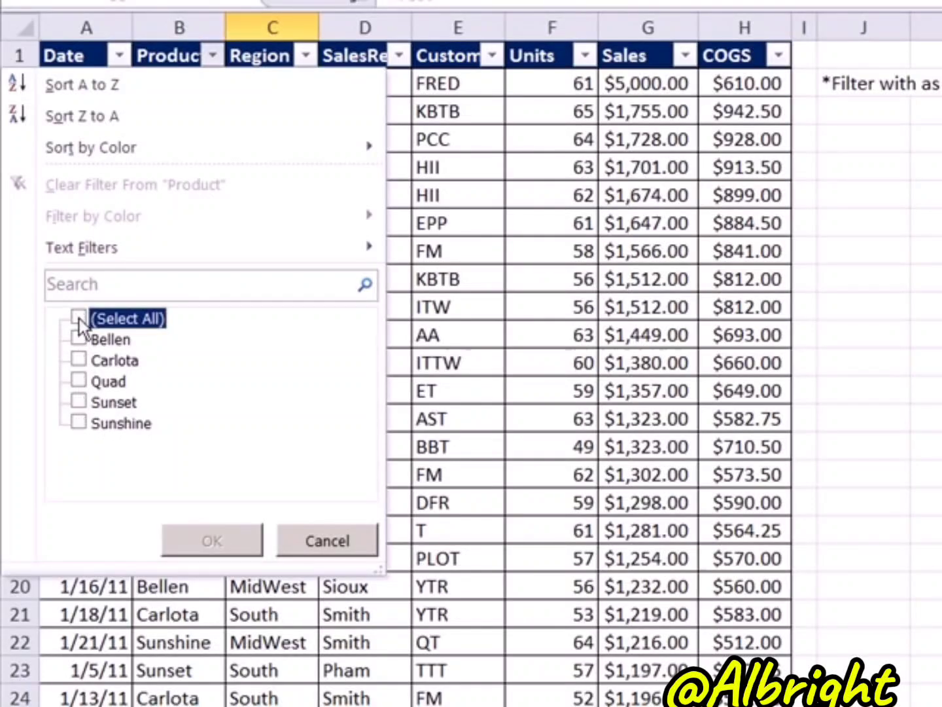
{"action": "left_click", "coordinate": [79, 381]}
{"action": "left_click", "coordinate": [208, 539]}
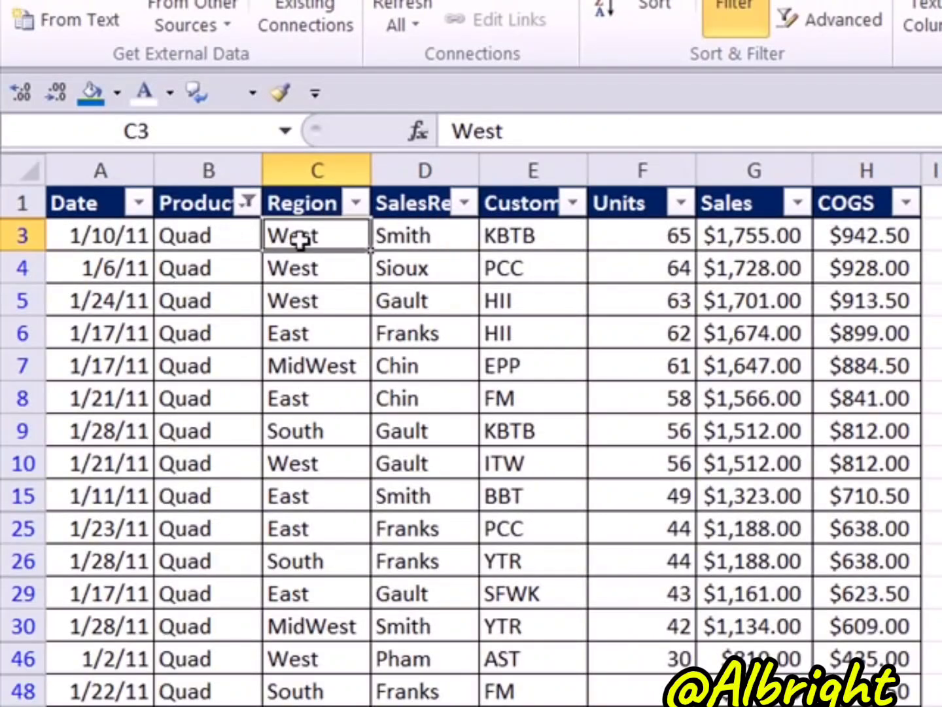
- Filter the Region column to show only West, in addition to the Product filter
{"action": "left_click", "coordinate": [356, 205]}
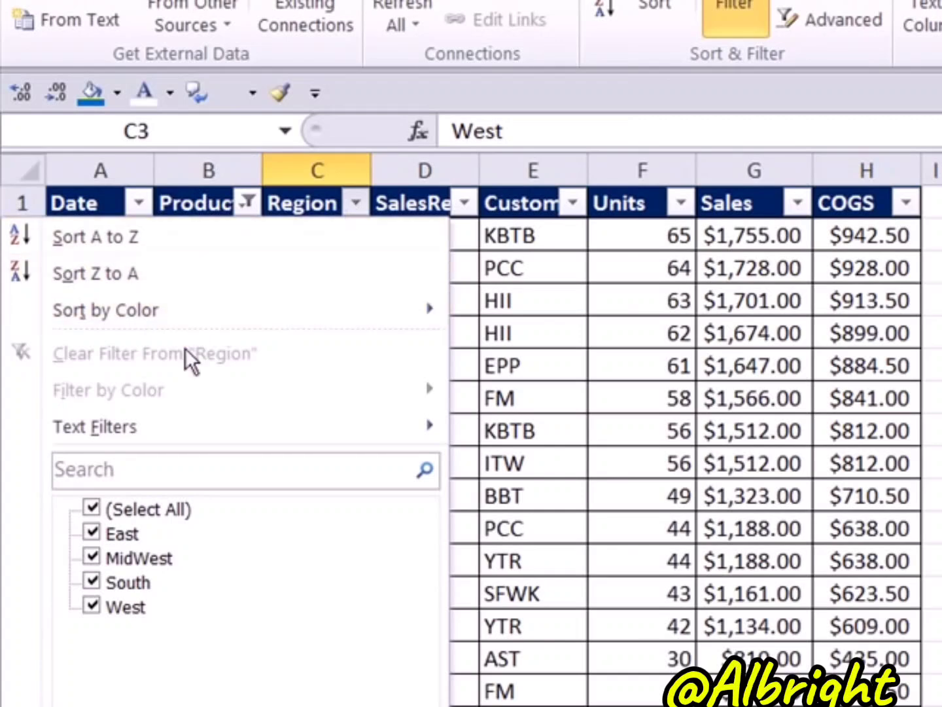
{"action": "left_click", "coordinate": [92, 507]}
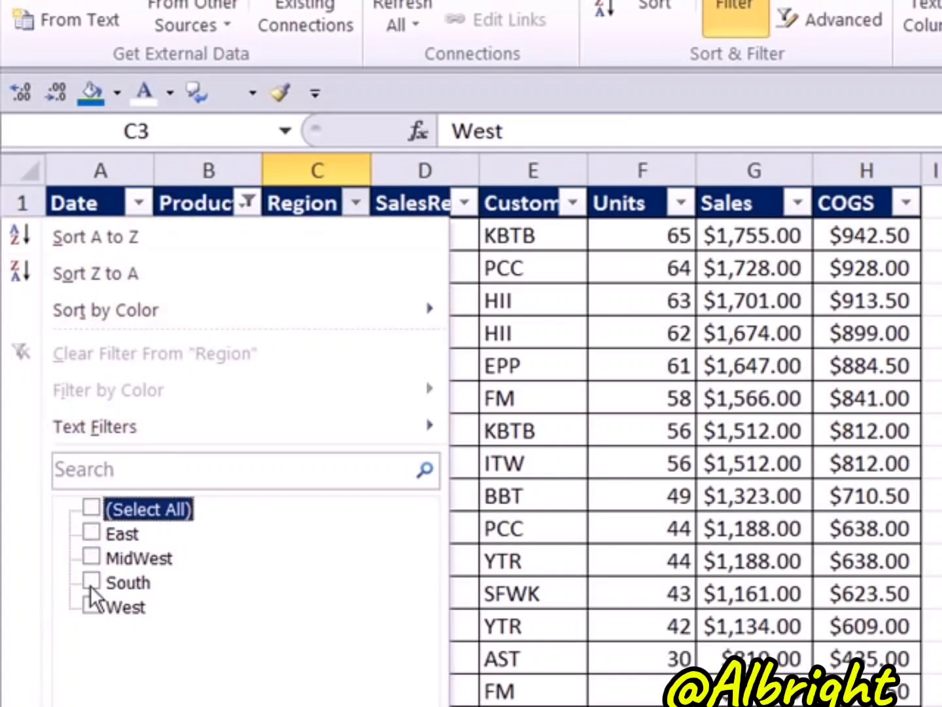
{"action": "left_click", "coordinate": [92, 608]}
{"action": "key", "text": "Return"}
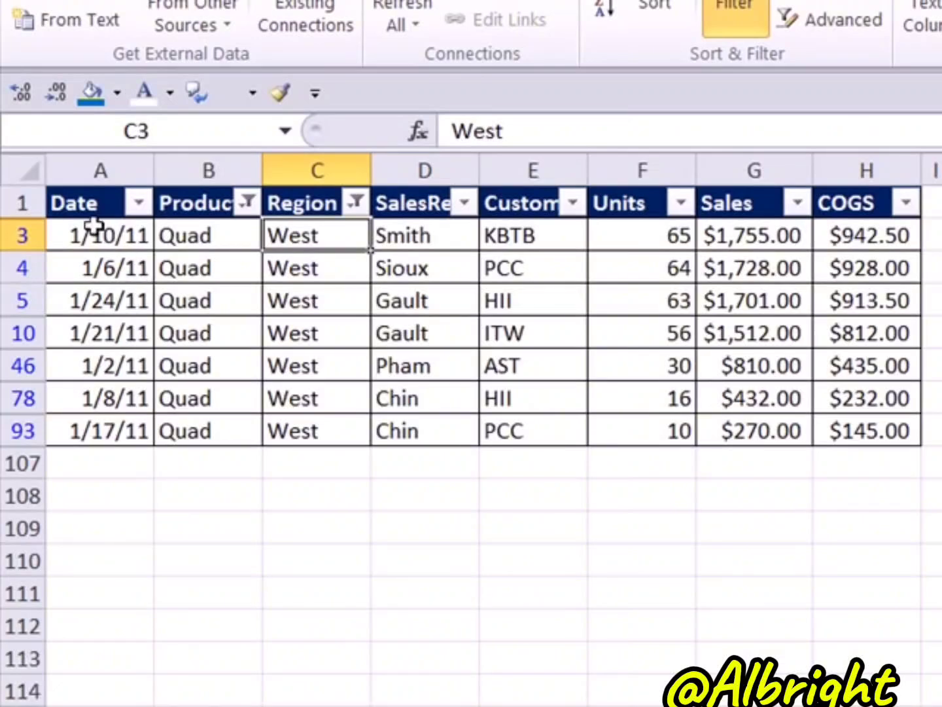
- Copy the filtered table from the Date header through the last COGS value, and add a new worksheet named DataDump
{"action": "left_click_drag", "start_coordinate": [78, 203], "coordinate": [880, 432]}
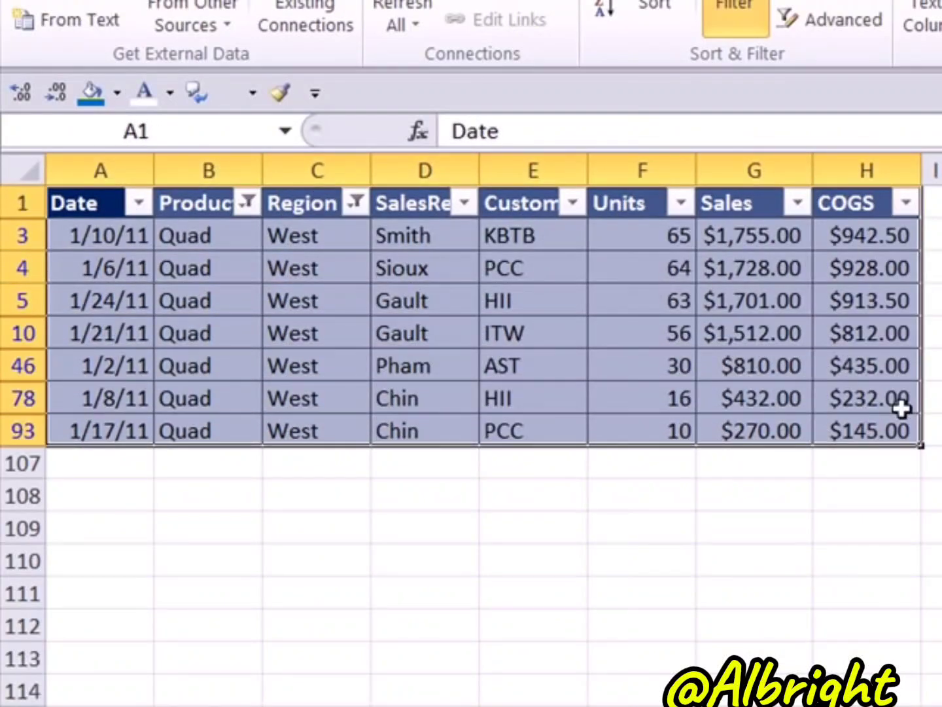
{"action": "key", "text": "ctrl+c"}
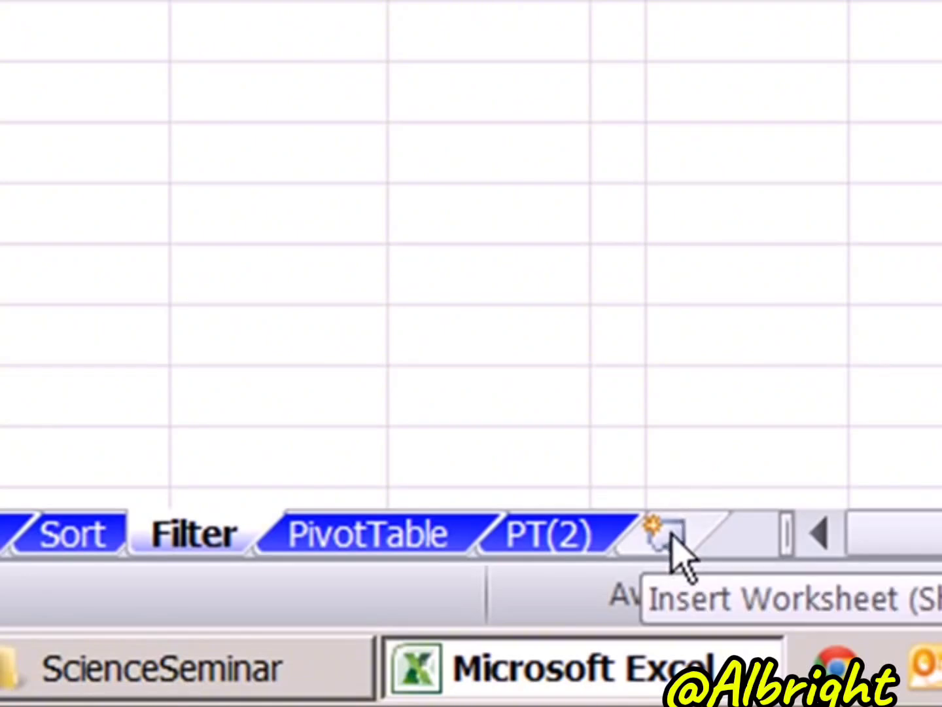
{"action": "left_click", "coordinate": [668, 541]}
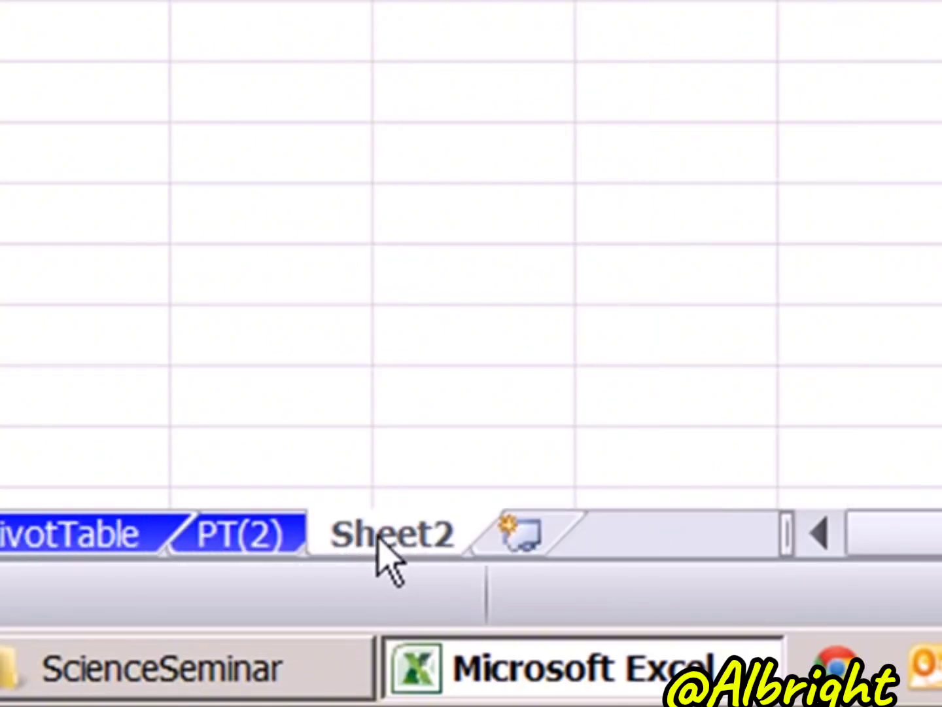
{"action": "double_click", "coordinate": [407, 548]}
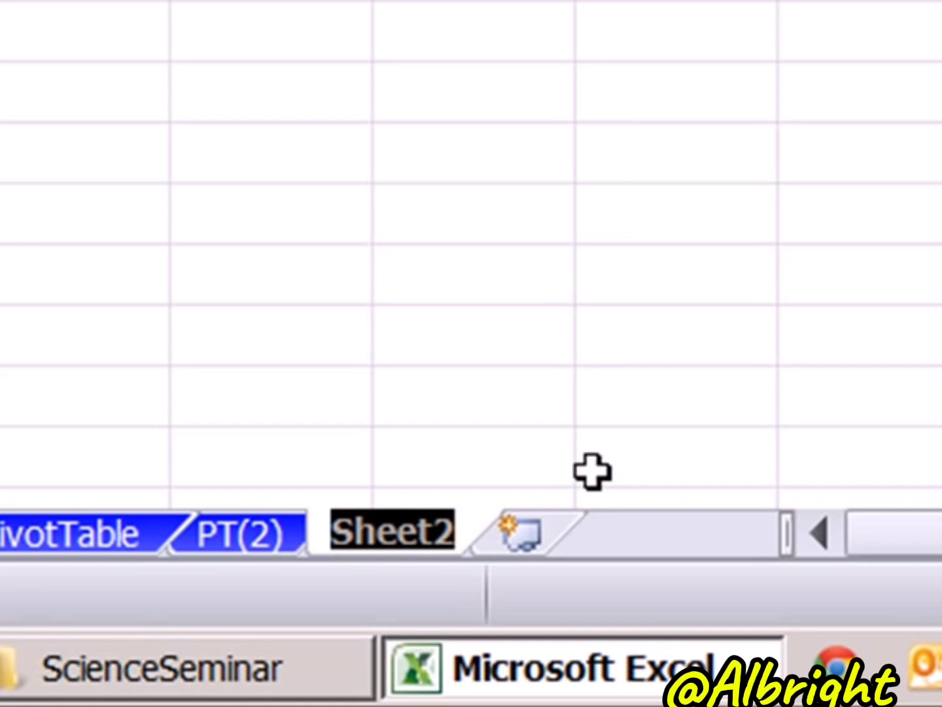
{"action": "type", "text": "DataDum"}
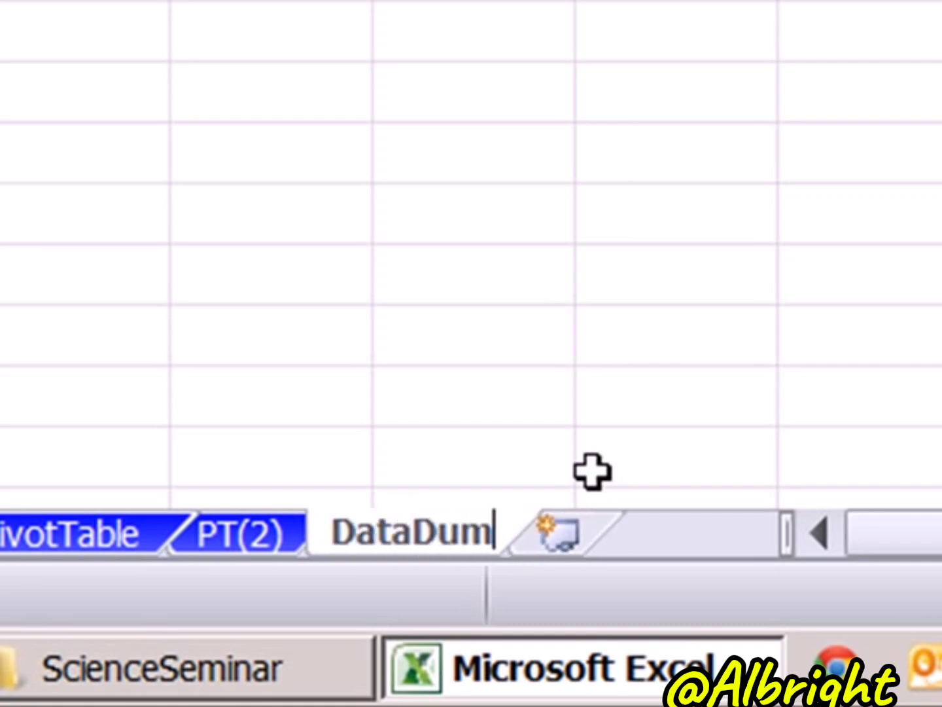
{"action": "type", "text": "p"}
{"action": "key", "text": "Return"}
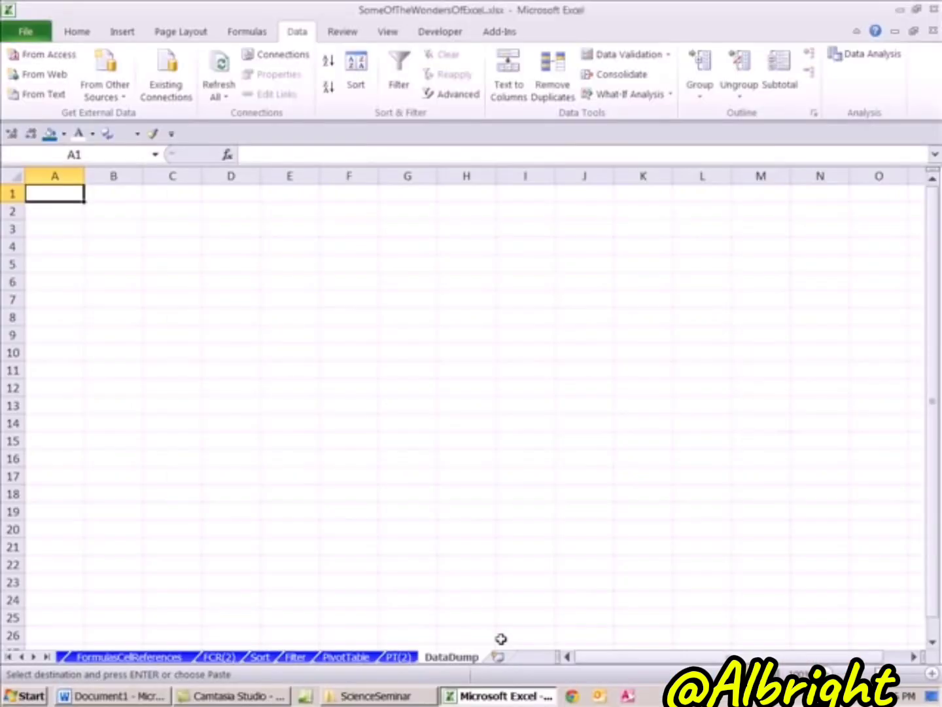
- Paste the copied records at A1 of the DataDump sheet and autofit the width of the Sales column
{"action": "key", "text": "ctrl+v"}
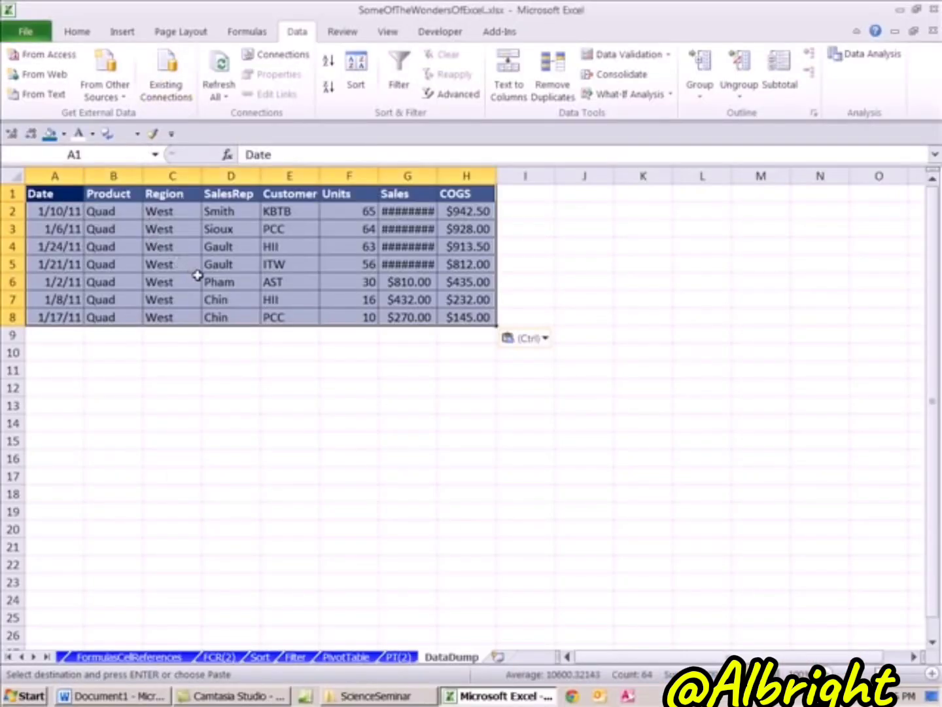
{"action": "double_click", "coordinate": [438, 180]}
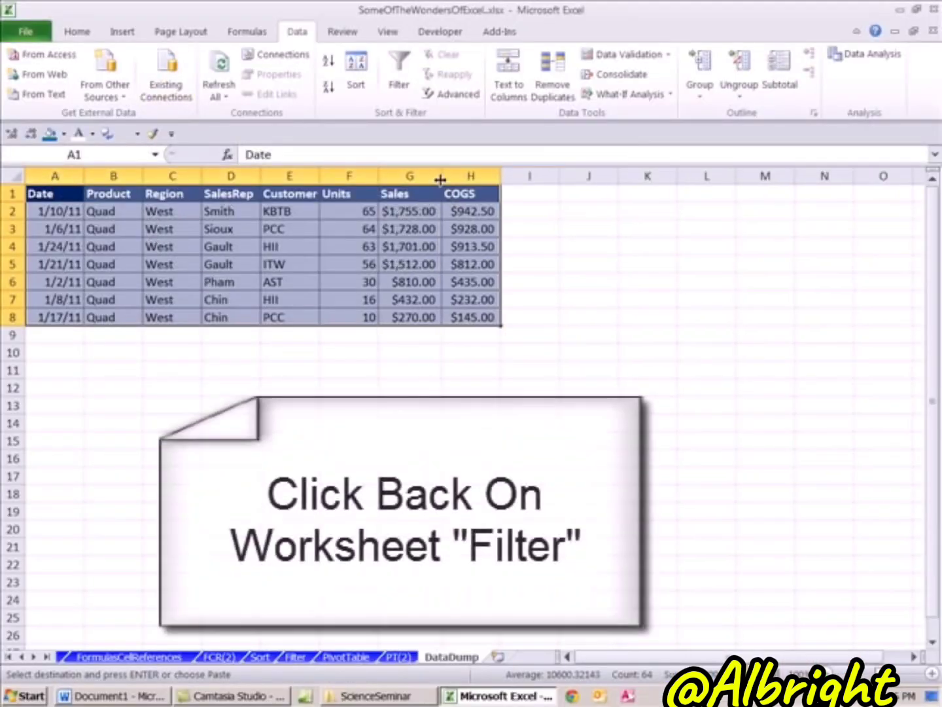
- Return to the Filter sheet and clear the Product and Region filters so all records show
{"action": "left_click", "coordinate": [296, 656]}
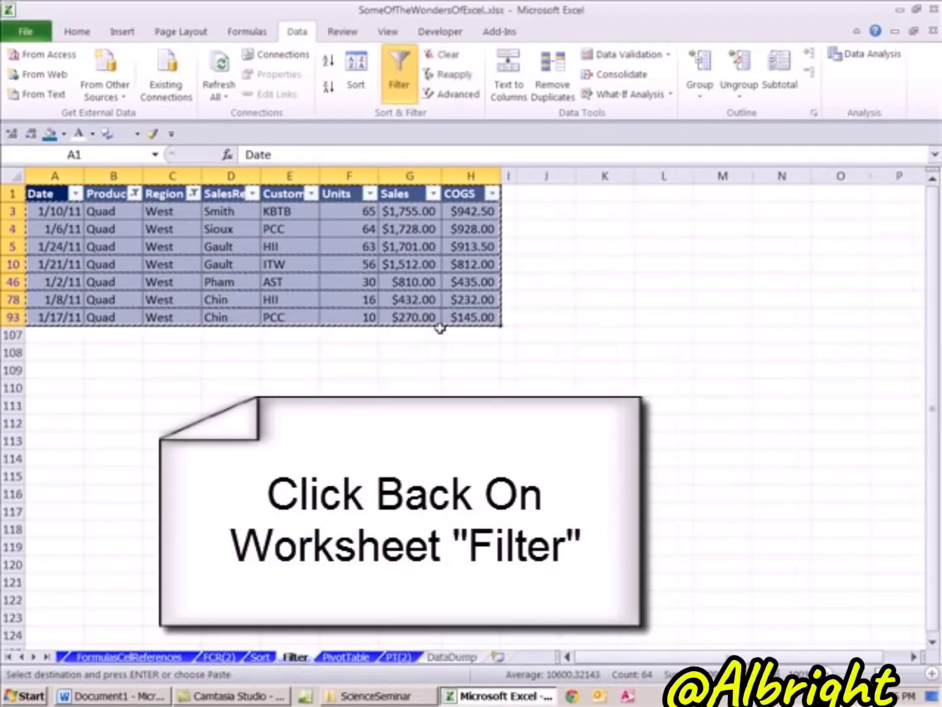
{"action": "left_click", "coordinate": [391, 227]}
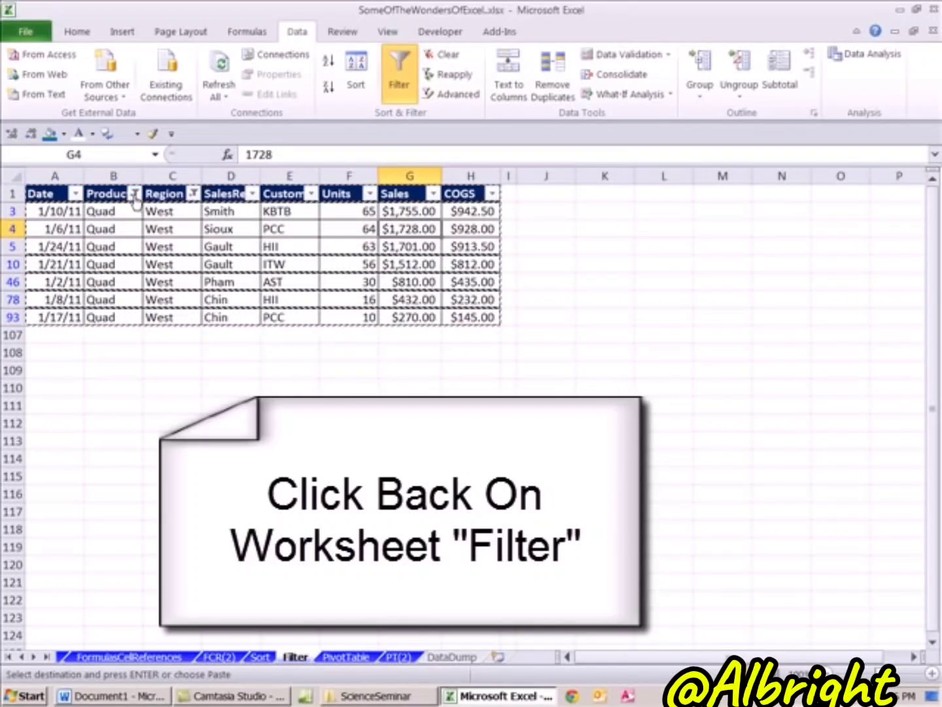
{"action": "left_click", "coordinate": [451, 55]}
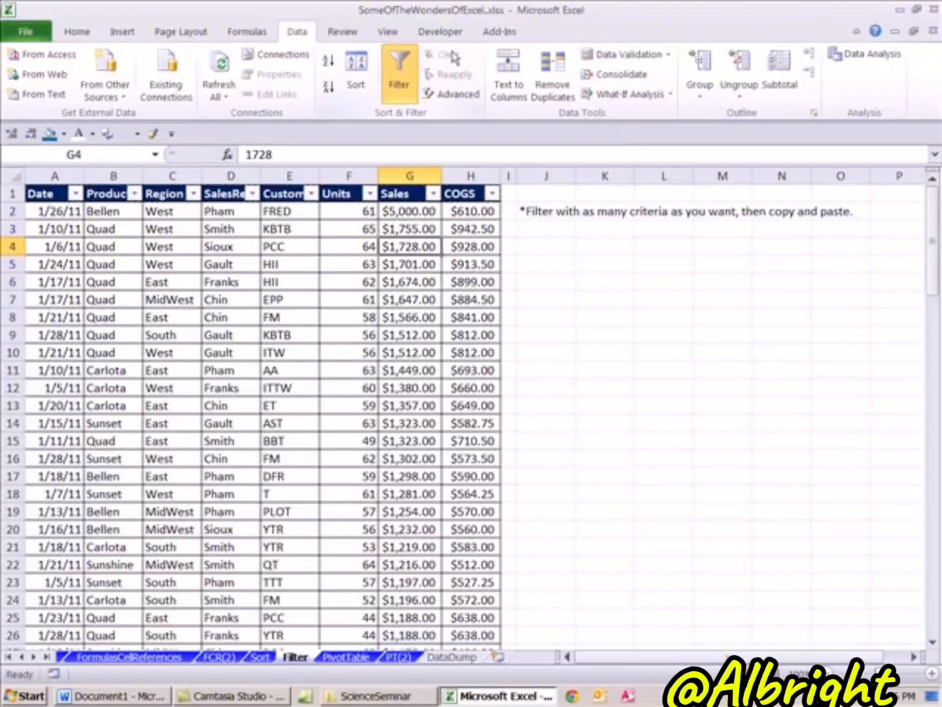
{"action": "left_click", "coordinate": [419, 212]}
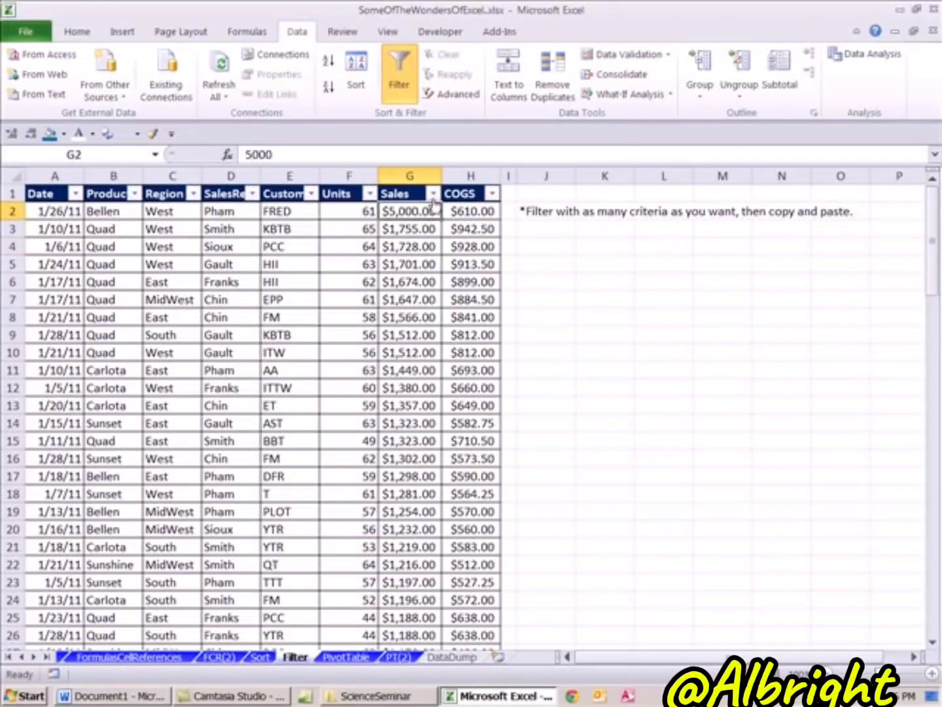
- Filter the Sales column with a number filter that shows only the top 10 items
{"action": "left_click", "coordinate": [433, 194]}
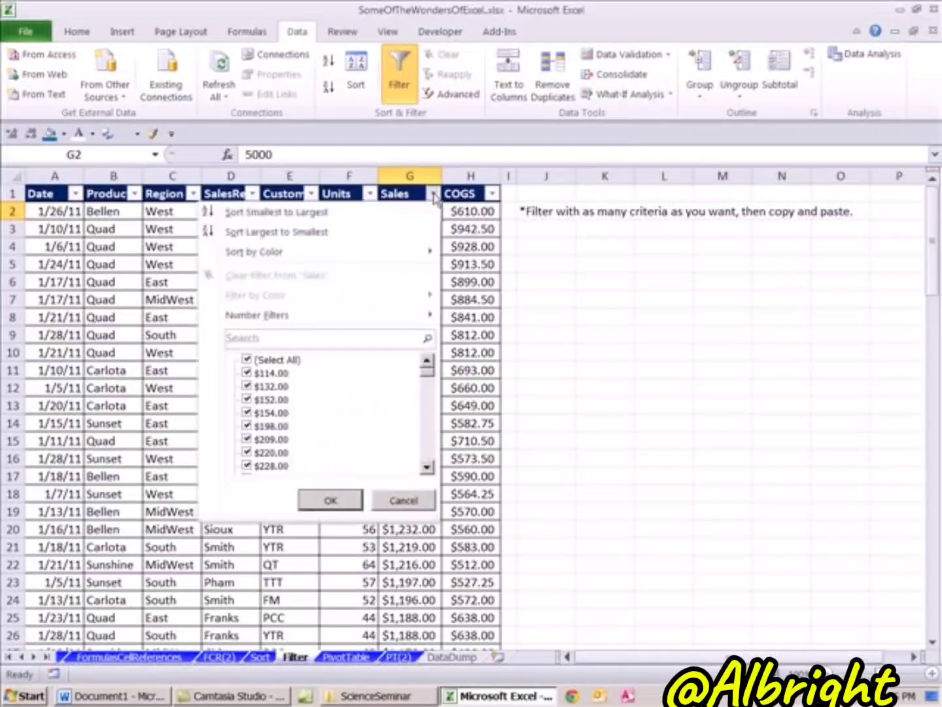
{"action": "mouse_move", "coordinate": [295, 317]}
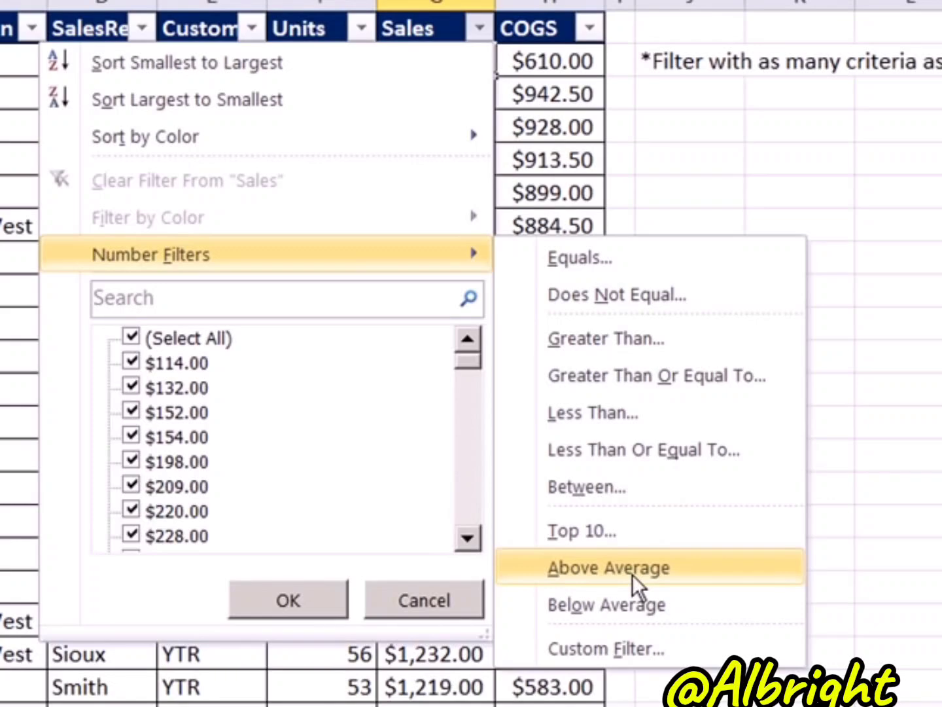
{"action": "left_click", "coordinate": [588, 533]}
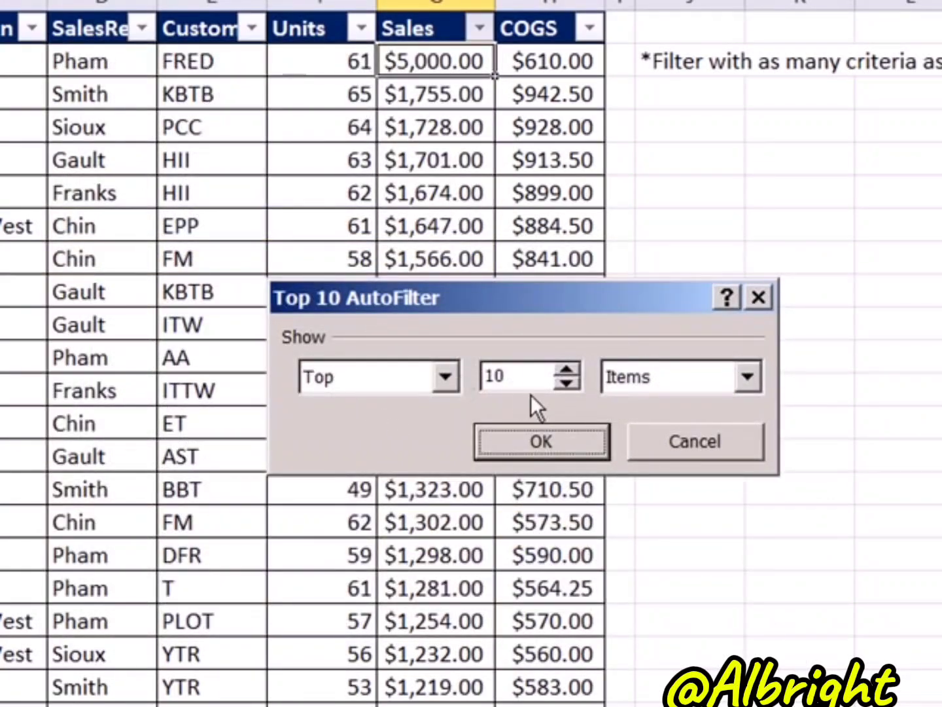
{"action": "left_click", "coordinate": [445, 377]}
{"action": "left_click", "coordinate": [443, 376]}
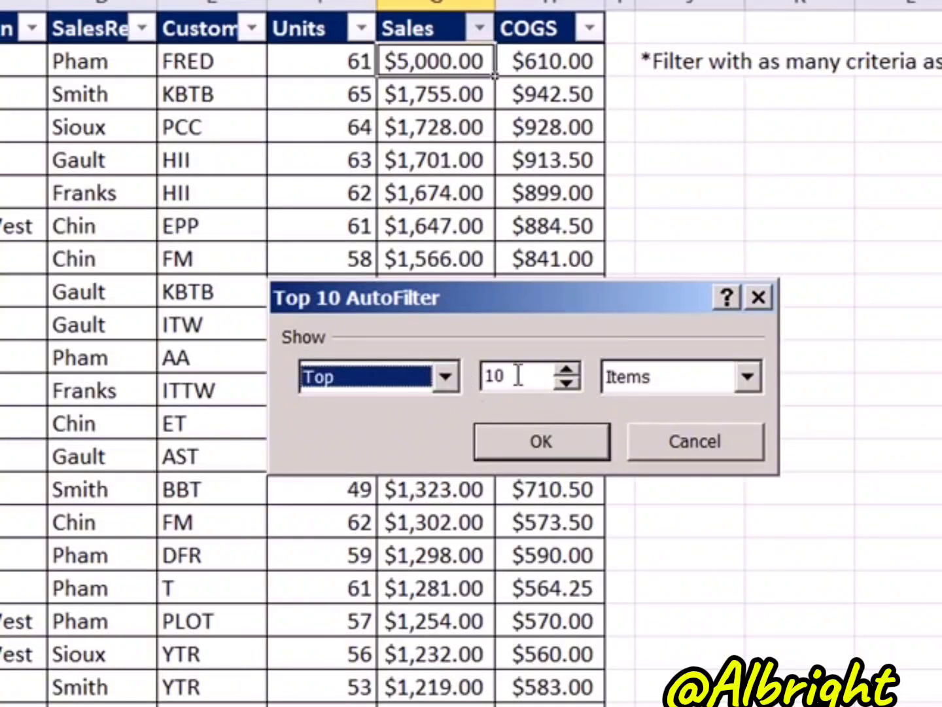
{"action": "left_click", "coordinate": [532, 443]}
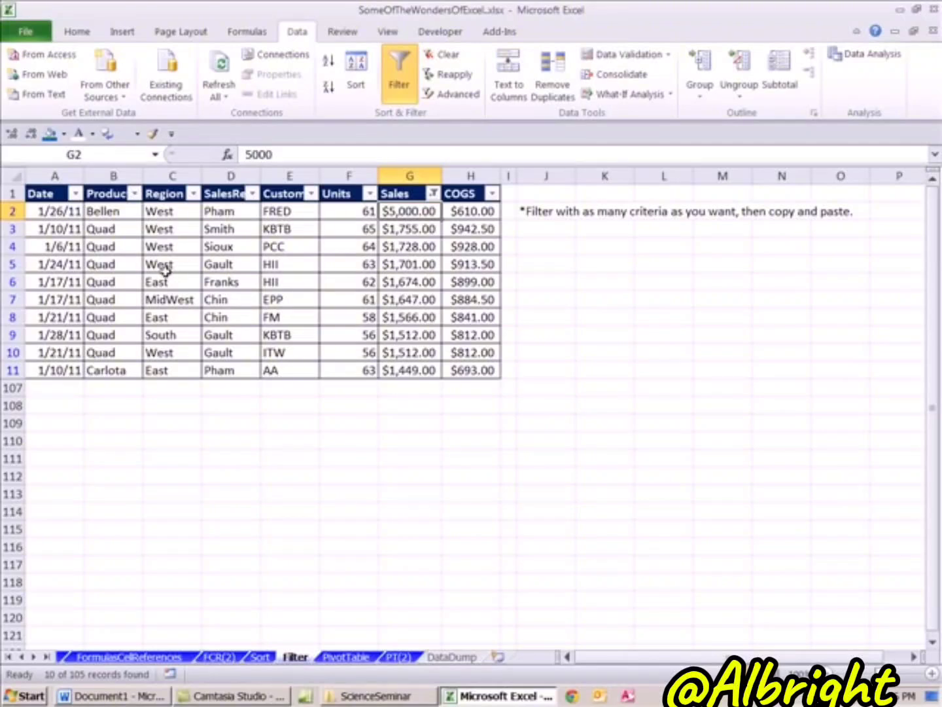
- Clear the filter from the Sales column and open the PivotTable sheet
{"action": "left_click", "coordinate": [433, 193]}
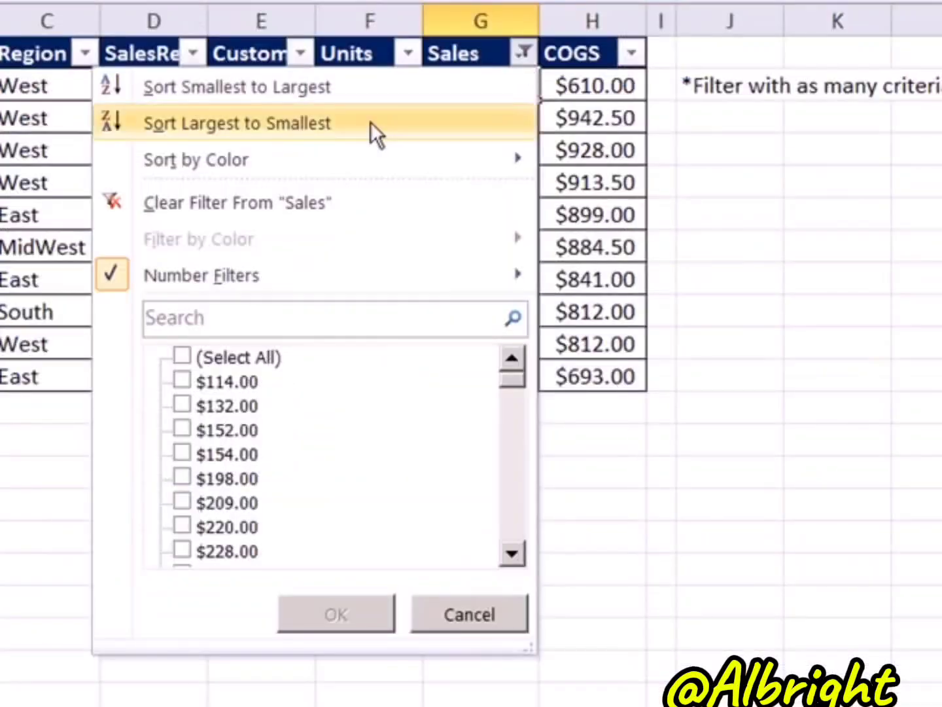
{"action": "left_click", "coordinate": [268, 203]}
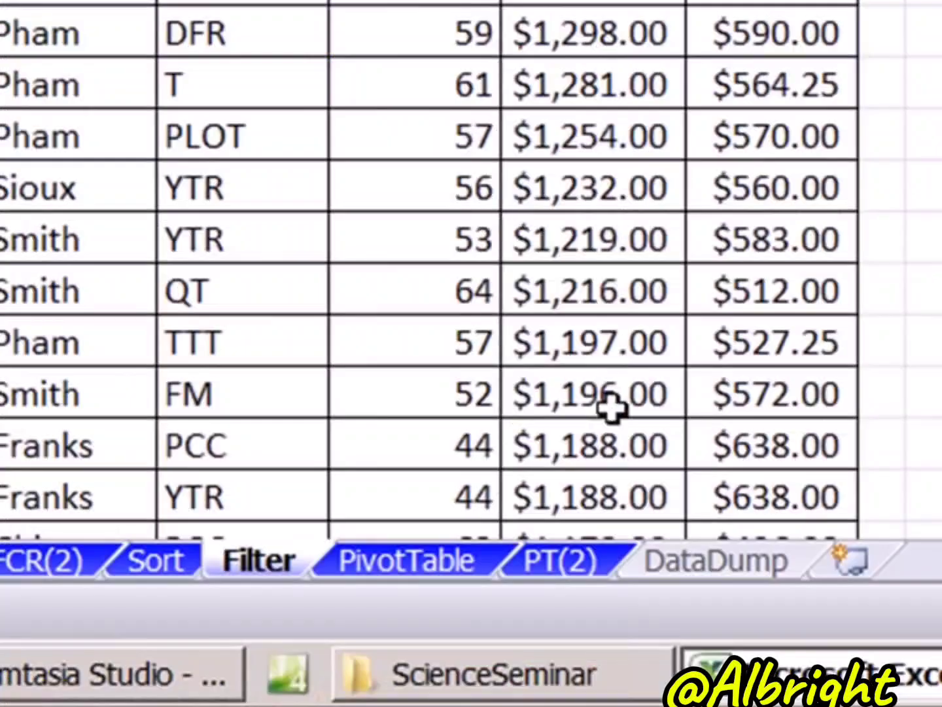
{"action": "left_click", "coordinate": [433, 566]}
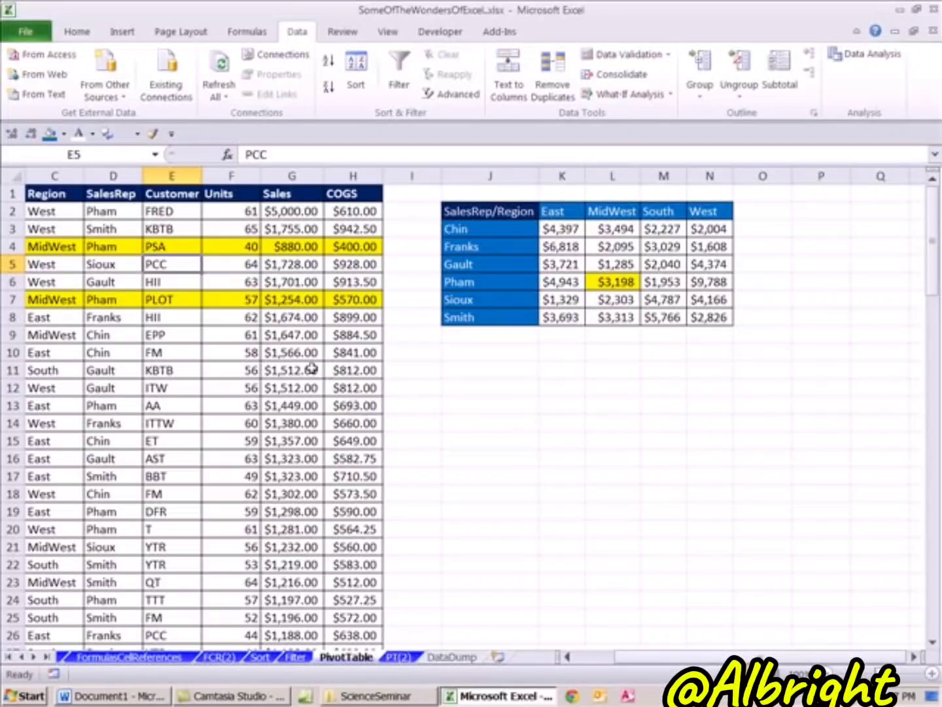
- Examine the field-name header rows of the data sets on the PivotTable, Filter and Sort sheets
{"action": "left_click", "coordinate": [209, 333]}
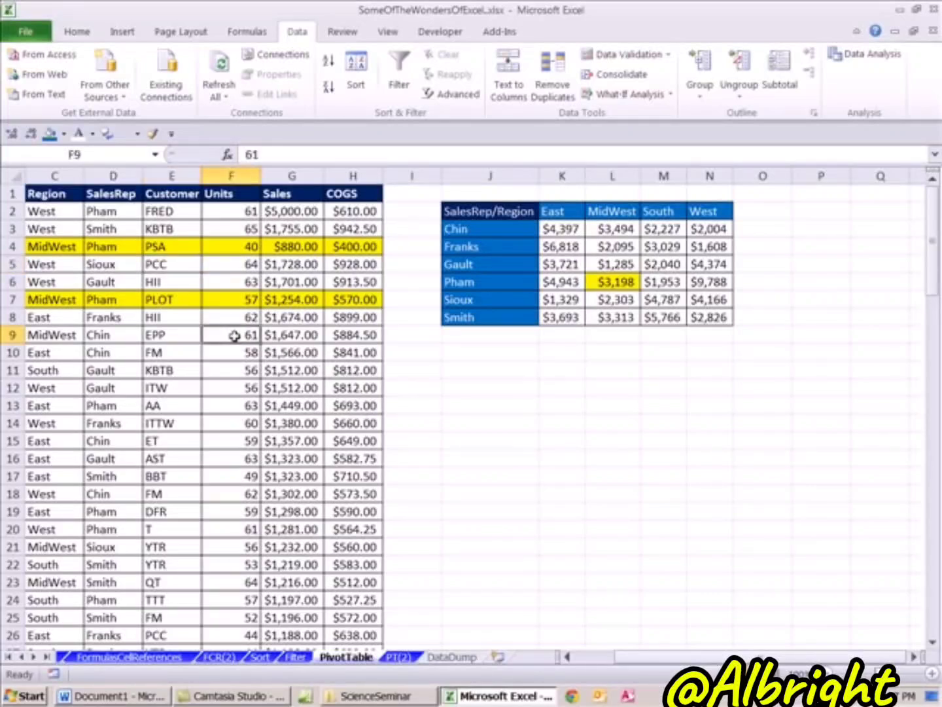
{"action": "left_click_drag", "start_coordinate": [50, 194], "coordinate": [357, 194]}
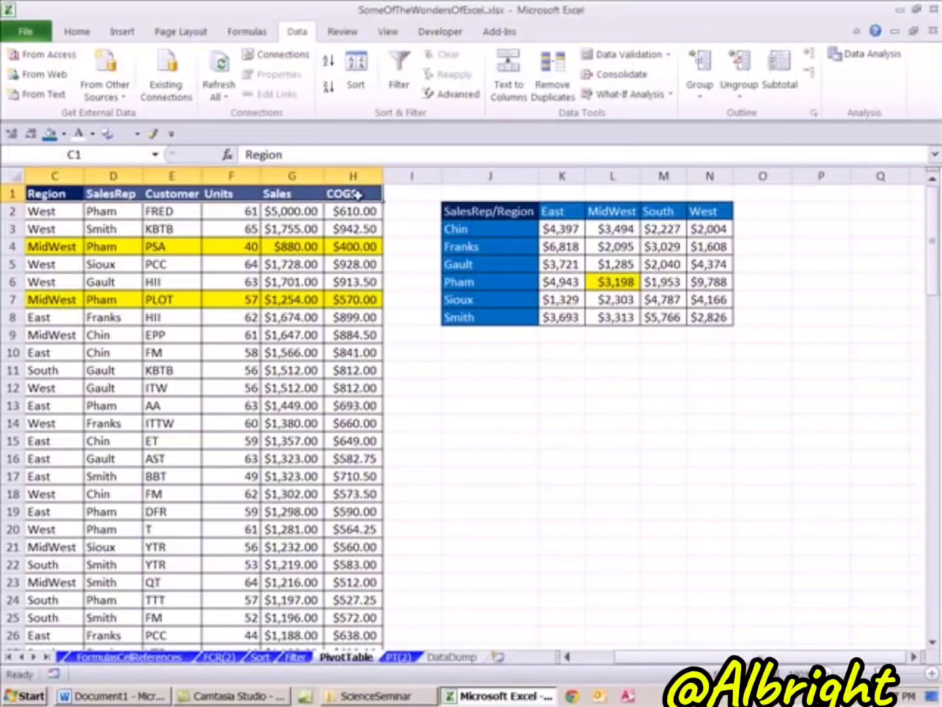
{"action": "left_click", "coordinate": [296, 656]}
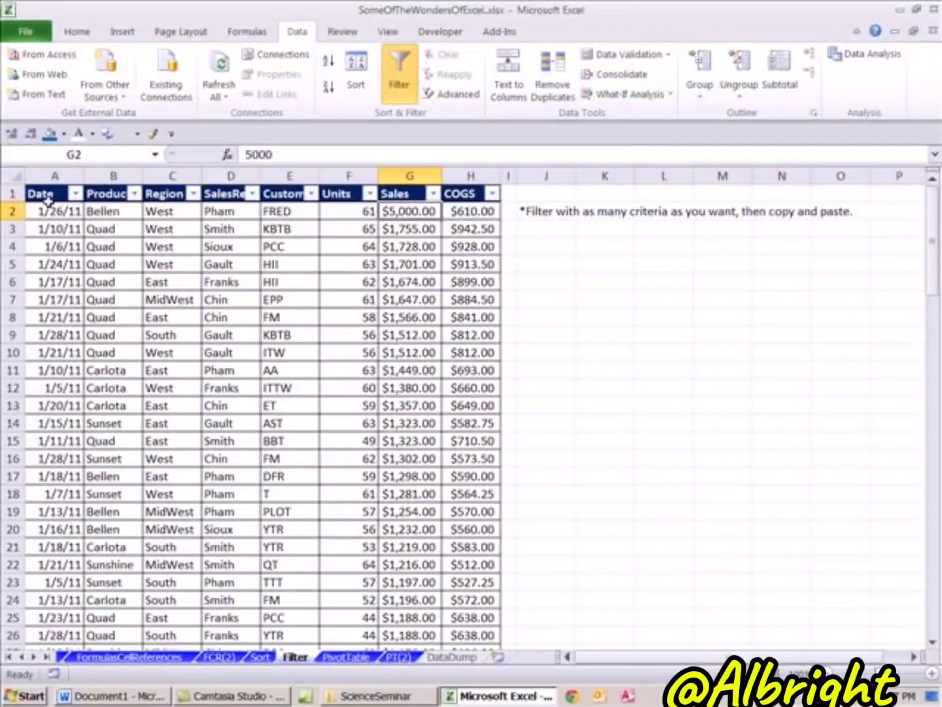
{"action": "left_click_drag", "start_coordinate": [48, 199], "coordinate": [491, 194]}
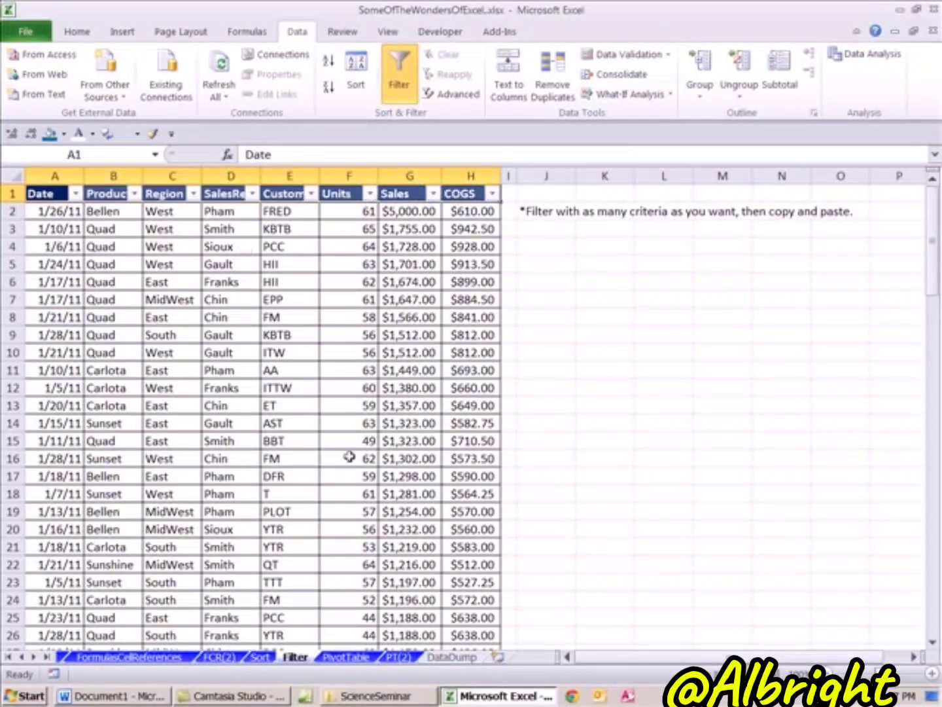
{"action": "left_click", "coordinate": [260, 656]}
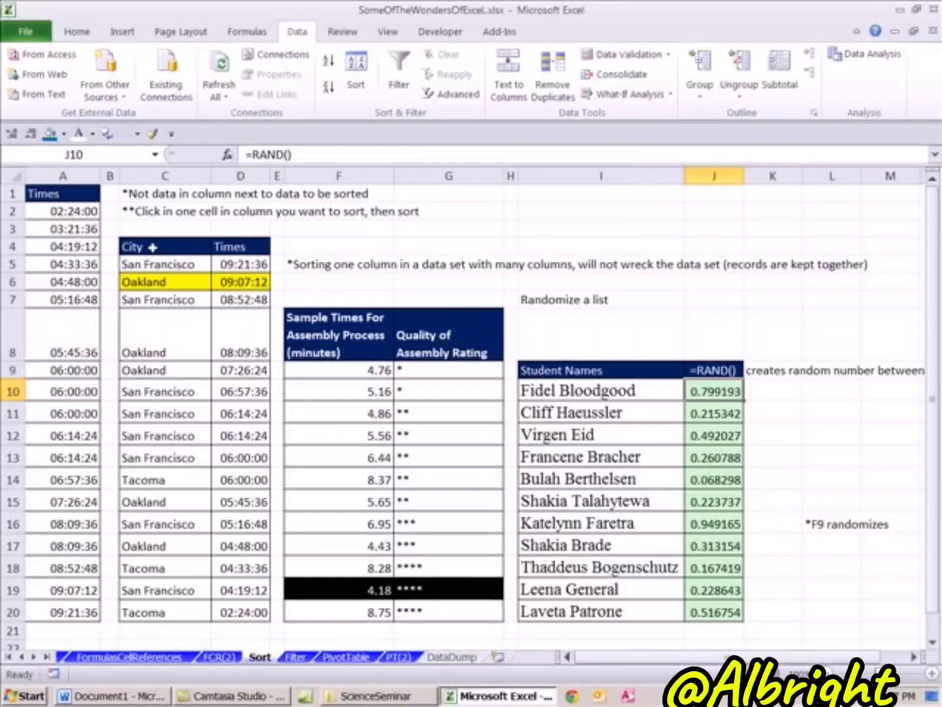
{"action": "left_click_drag", "start_coordinate": [152, 247], "coordinate": [246, 250]}
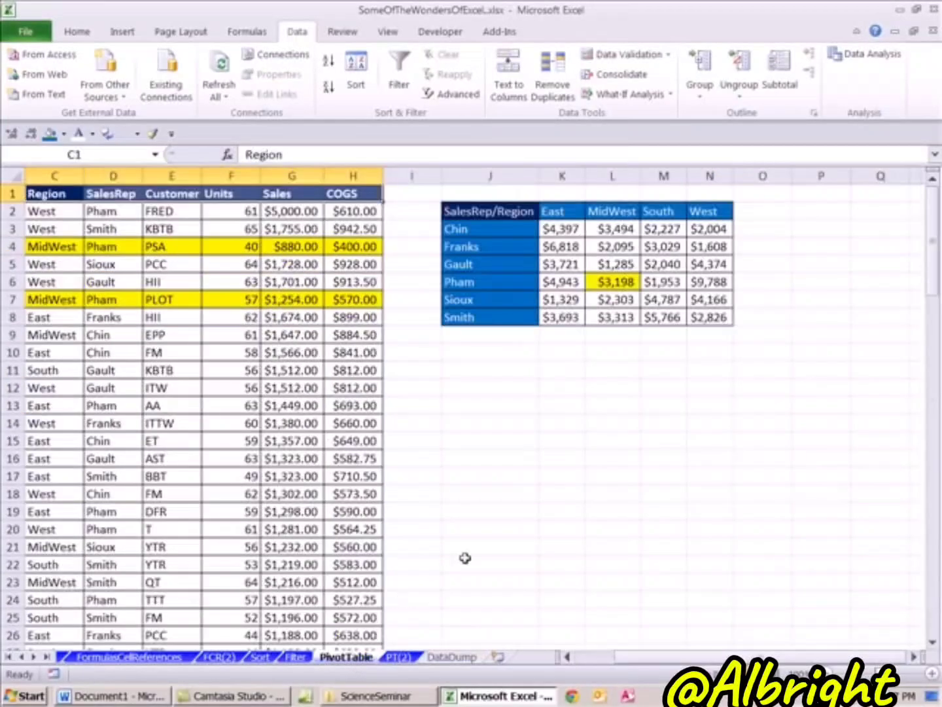
- Return to the PivotTable sheet and examine the SalesRep/Region summary table with its row labels and region column headings
{"action": "left_click", "coordinate": [346, 657]}
{"action": "left_click_drag", "start_coordinate": [488, 210], "coordinate": [710, 317]}
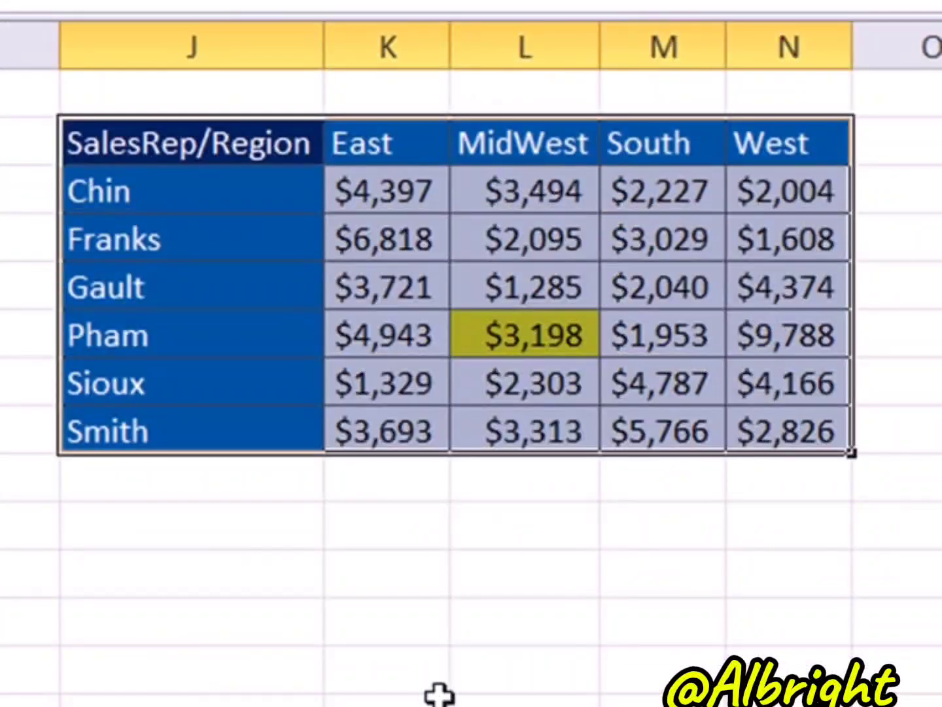
{"action": "left_click", "coordinate": [515, 522]}
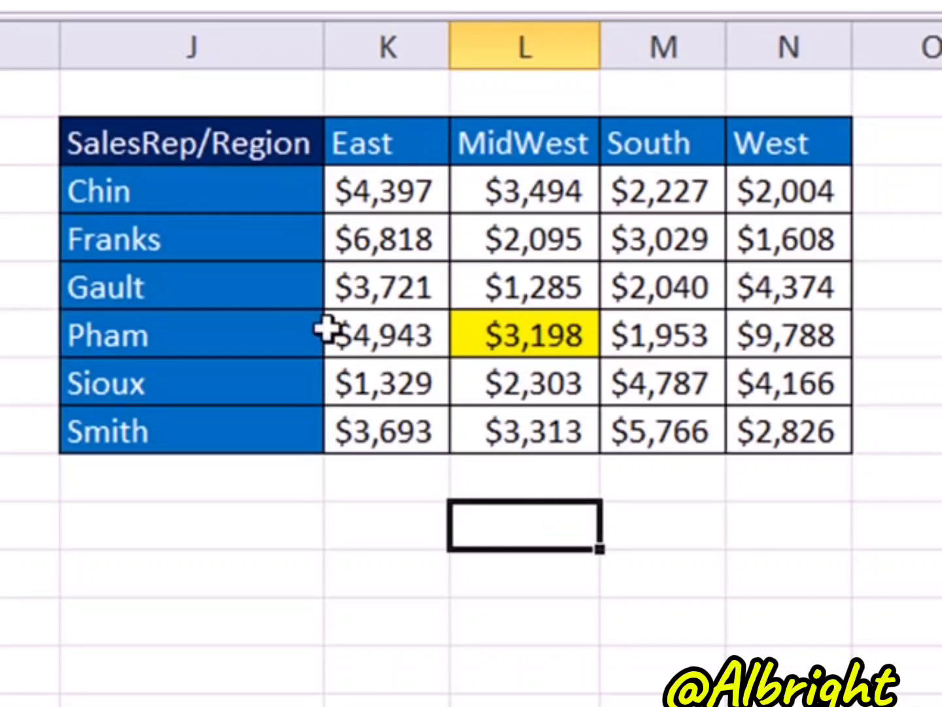
{"action": "left_click_drag", "start_coordinate": [207, 192], "coordinate": [232, 429]}
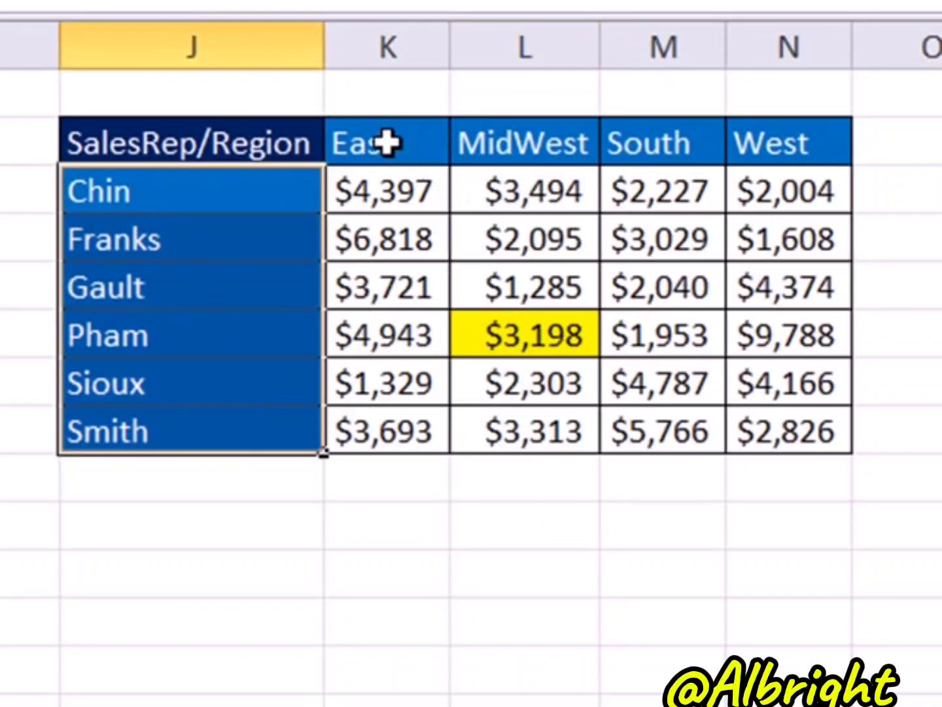
{"action": "left_click_drag", "start_coordinate": [385, 139], "coordinate": [756, 149]}
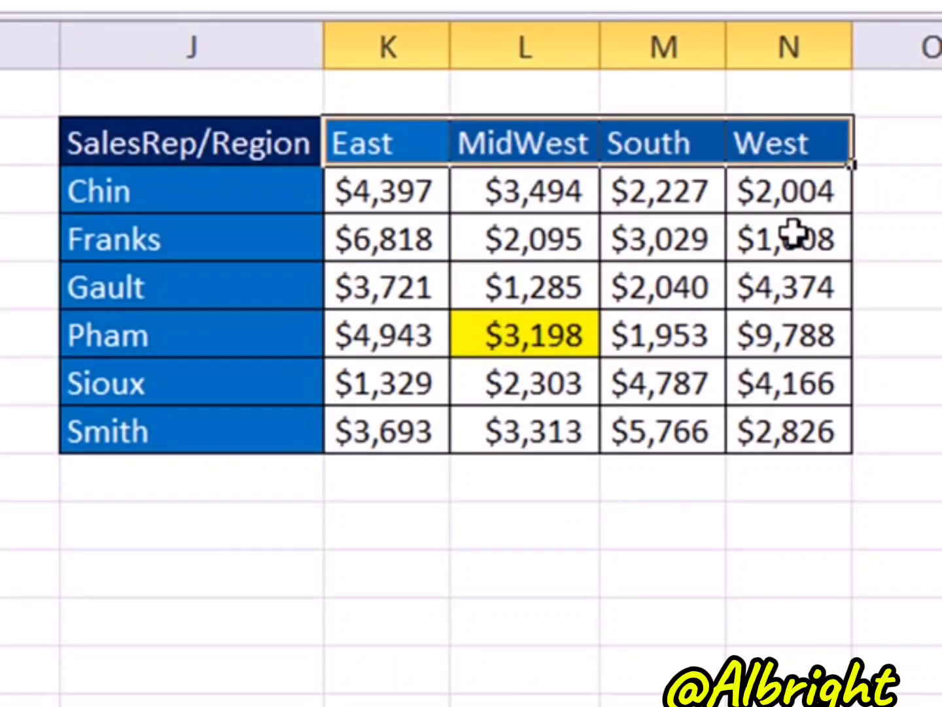
- Examine the summary table's sales rep labels, the second and third reps' sales rows, and the MidWest and South columns
{"action": "left_click", "coordinate": [517, 317]}
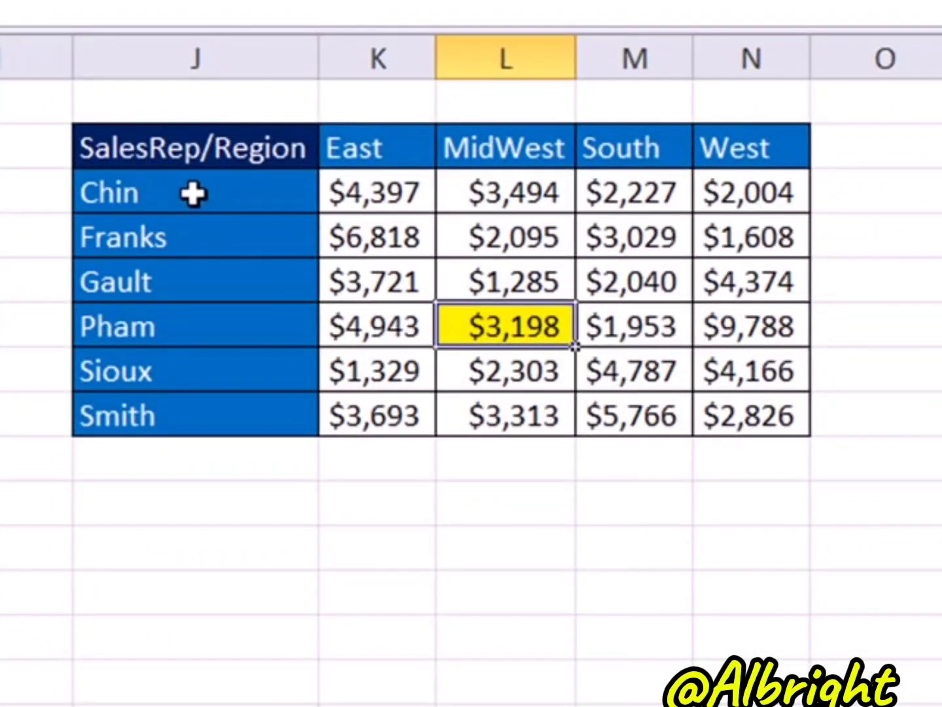
{"action": "left_click_drag", "start_coordinate": [193, 193], "coordinate": [210, 427]}
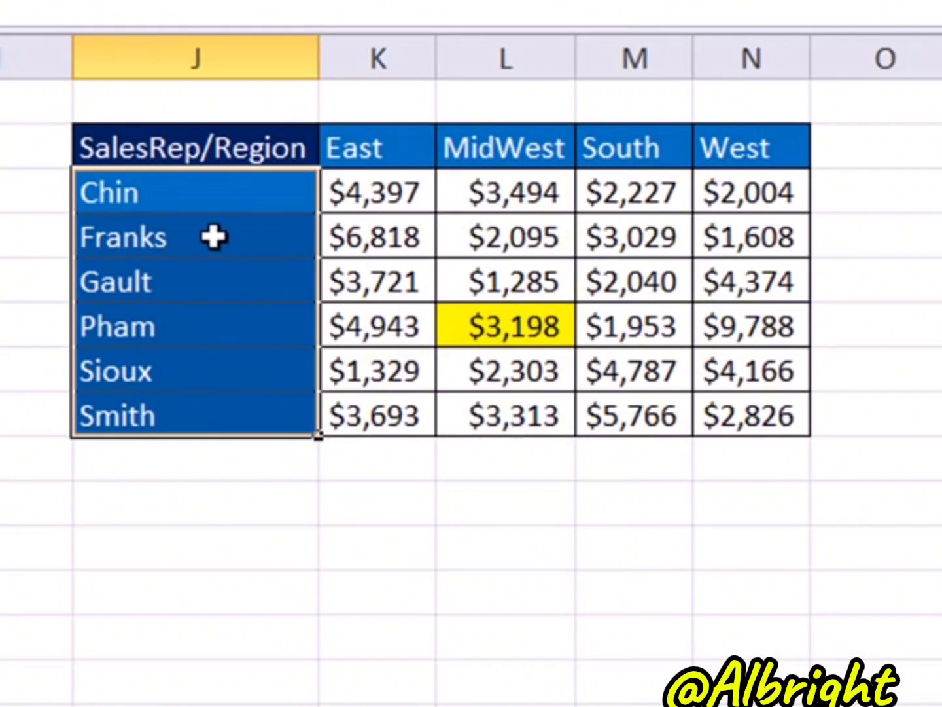
{"action": "left_click_drag", "start_coordinate": [353, 238], "coordinate": [724, 229]}
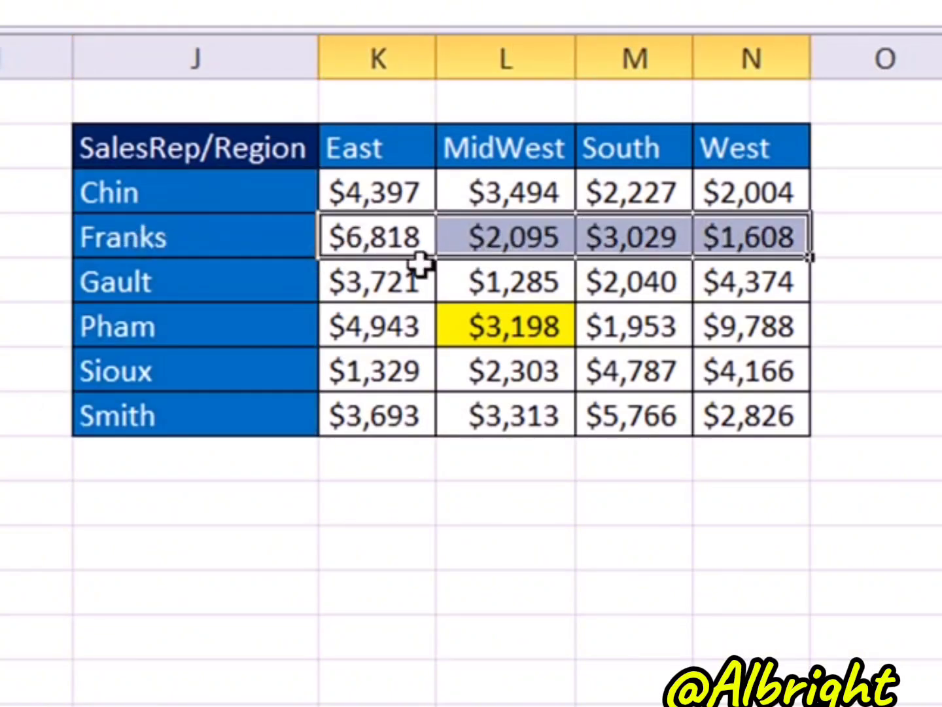
{"action": "left_click_drag", "start_coordinate": [380, 278], "coordinate": [707, 292]}
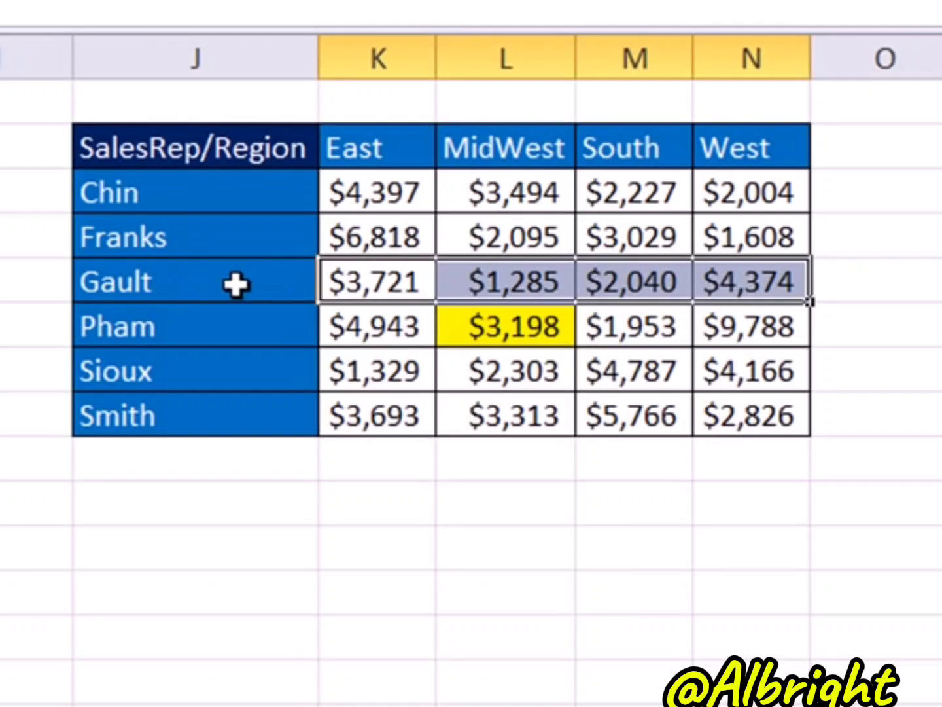
{"action": "left_click_drag", "start_coordinate": [491, 193], "coordinate": [515, 395]}
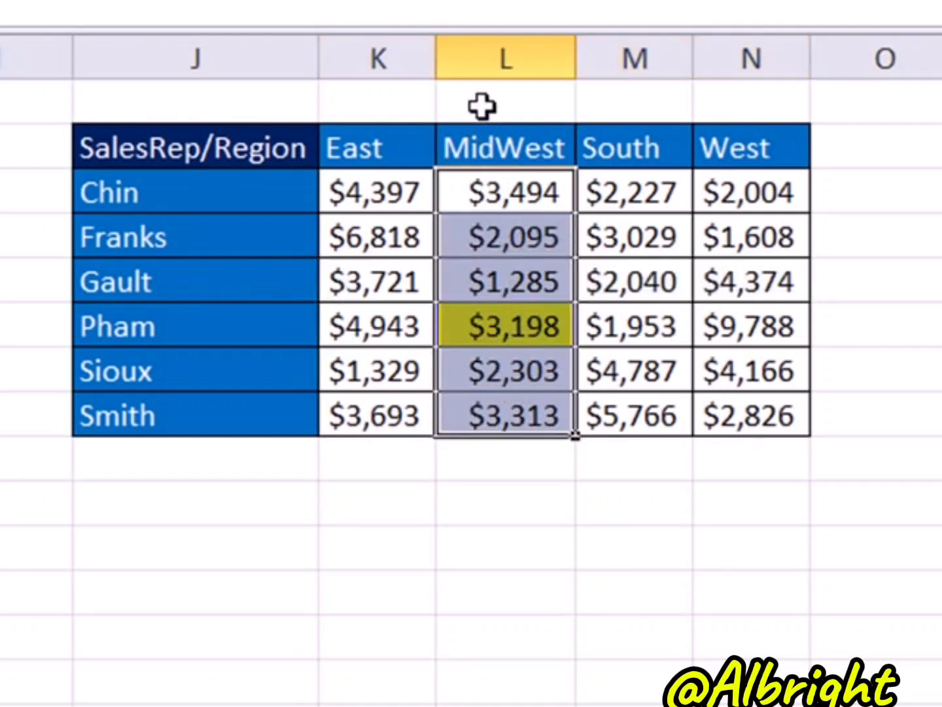
{"action": "left_click_drag", "start_coordinate": [610, 194], "coordinate": [627, 414]}
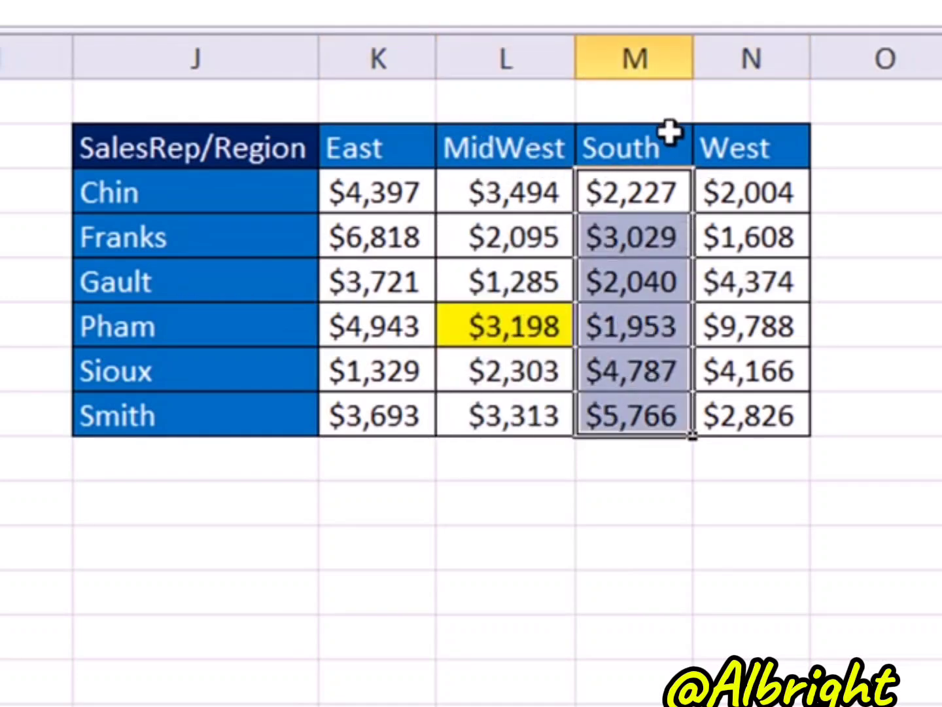
- Examine how row and column criteria meet in the MidWest totals, and inspect the highlighted source record in row 7
{"action": "left_click", "coordinate": [650, 149]}
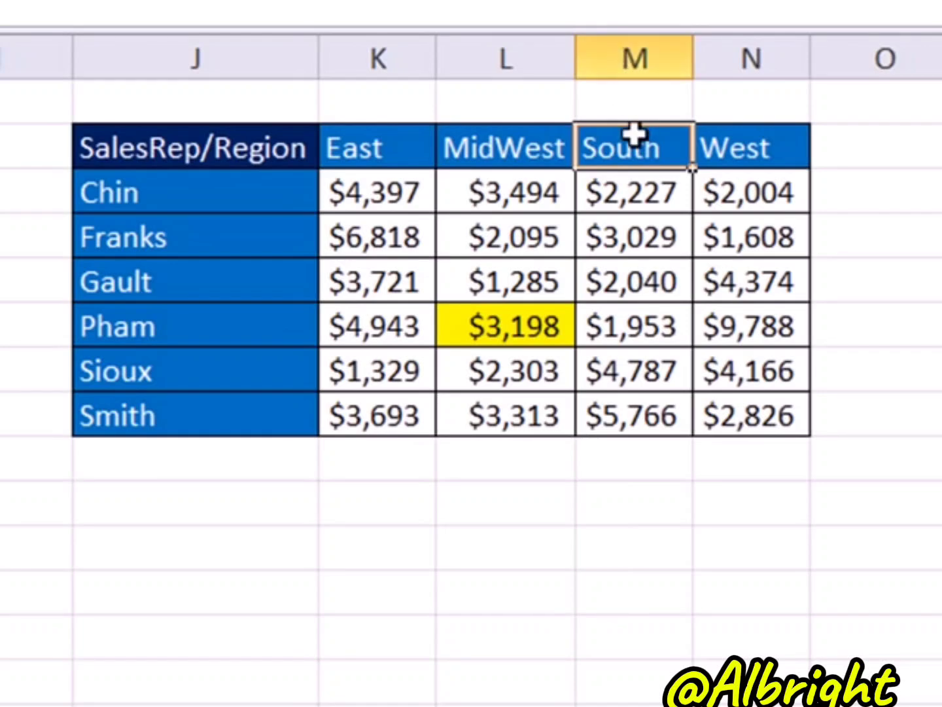
{"action": "left_click", "coordinate": [183, 278]}
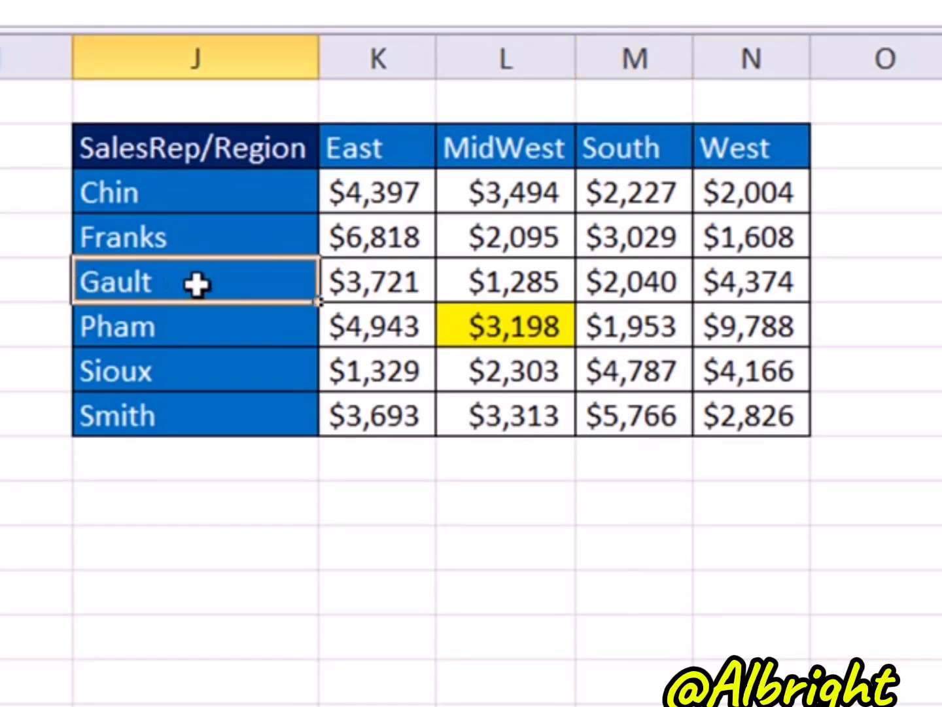
{"action": "left_click", "coordinate": [518, 284]}
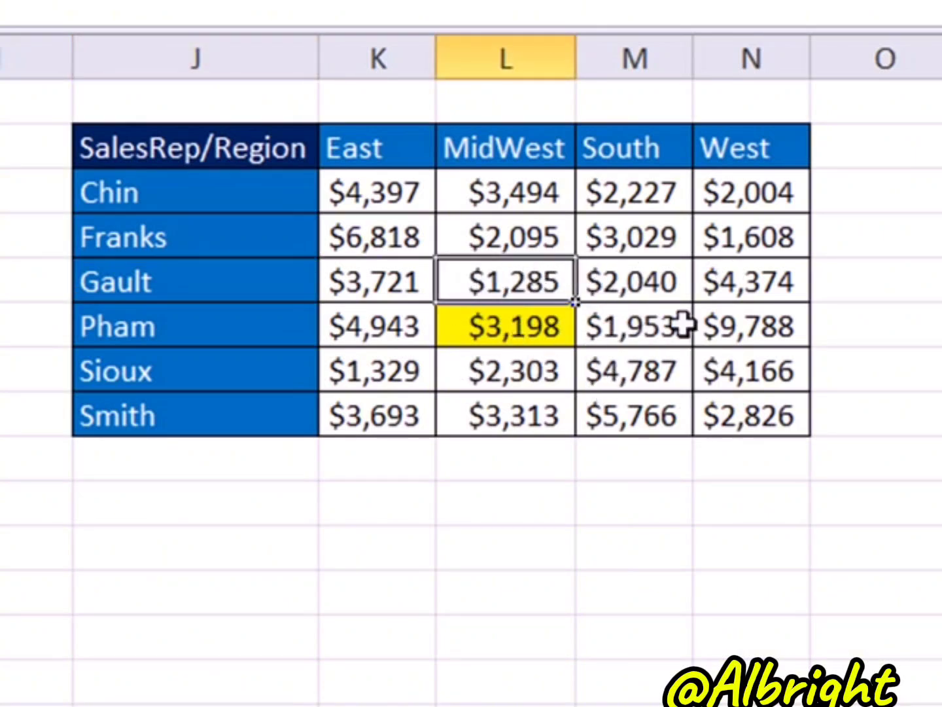
{"action": "left_click", "coordinate": [515, 325]}
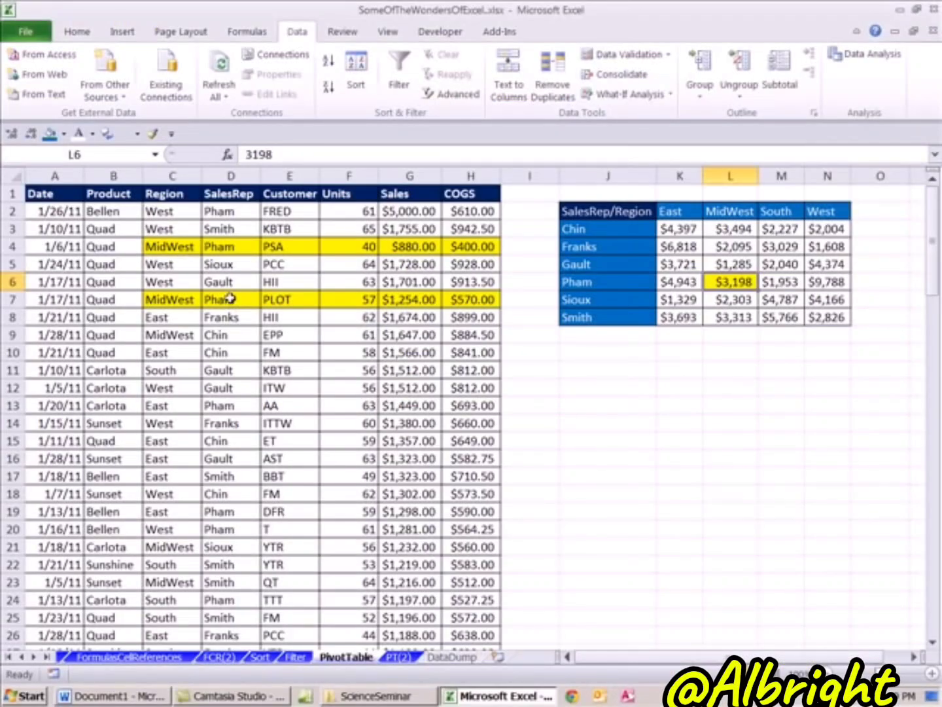
{"action": "left_click", "coordinate": [229, 298]}
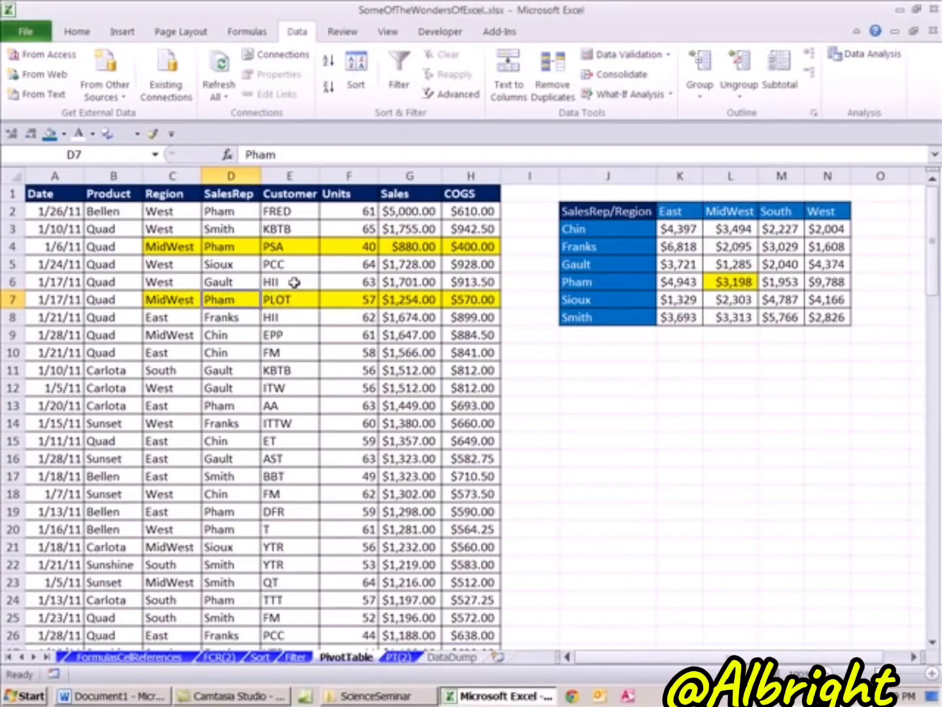
- Insert a PivotTable on a new worksheet from PivotTable!$A$1:$H$106, then move the field list away from the report area and enlarge it
{"action": "left_click", "coordinate": [294, 281]}
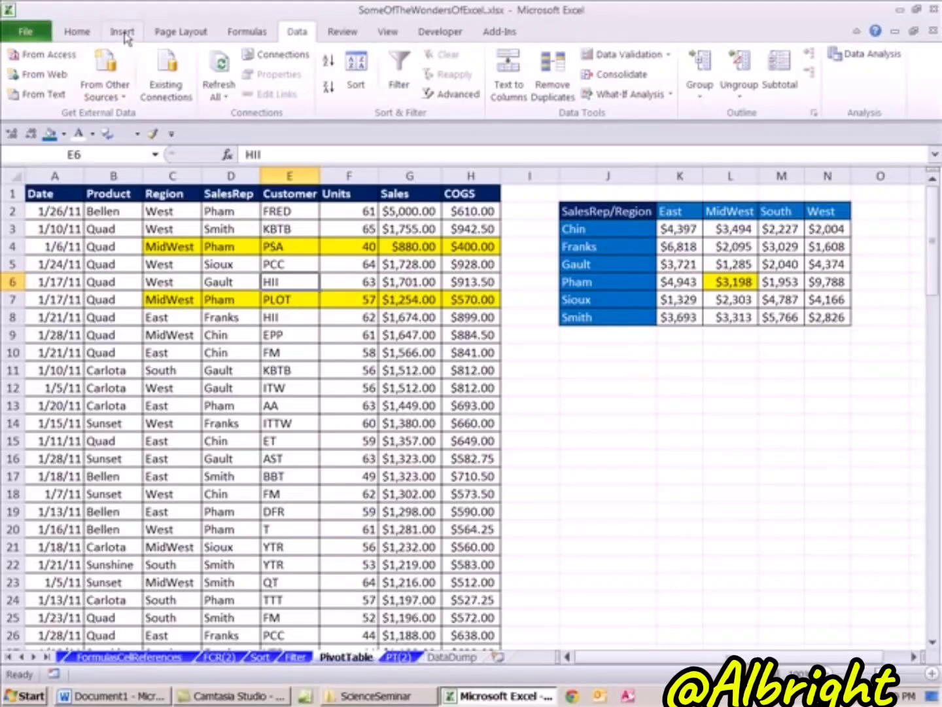
{"action": "left_click", "coordinate": [124, 35]}
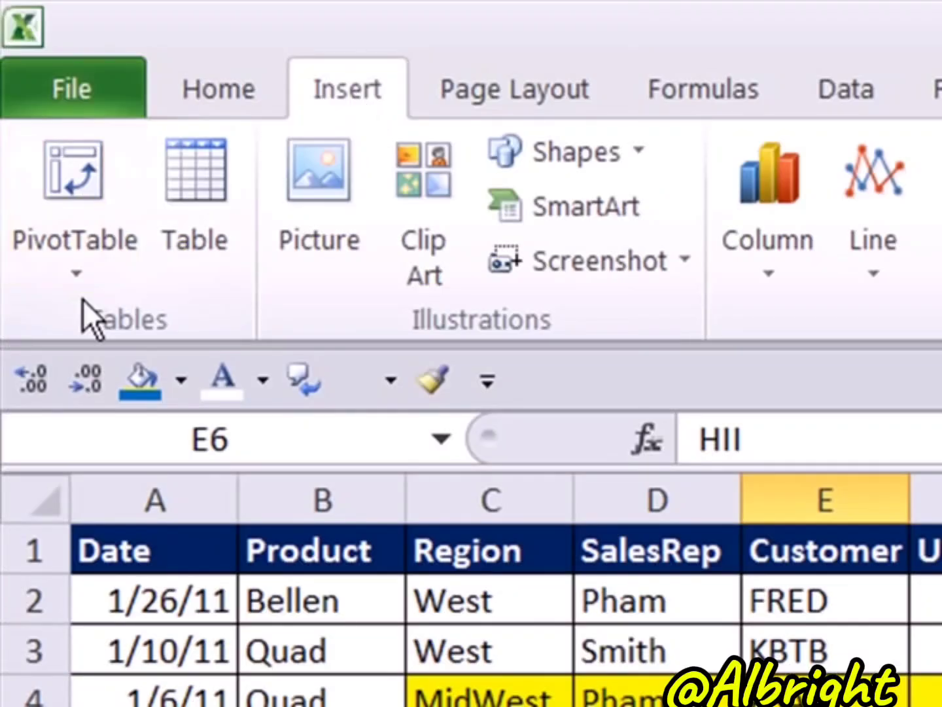
{"action": "left_click", "coordinate": [76, 279]}
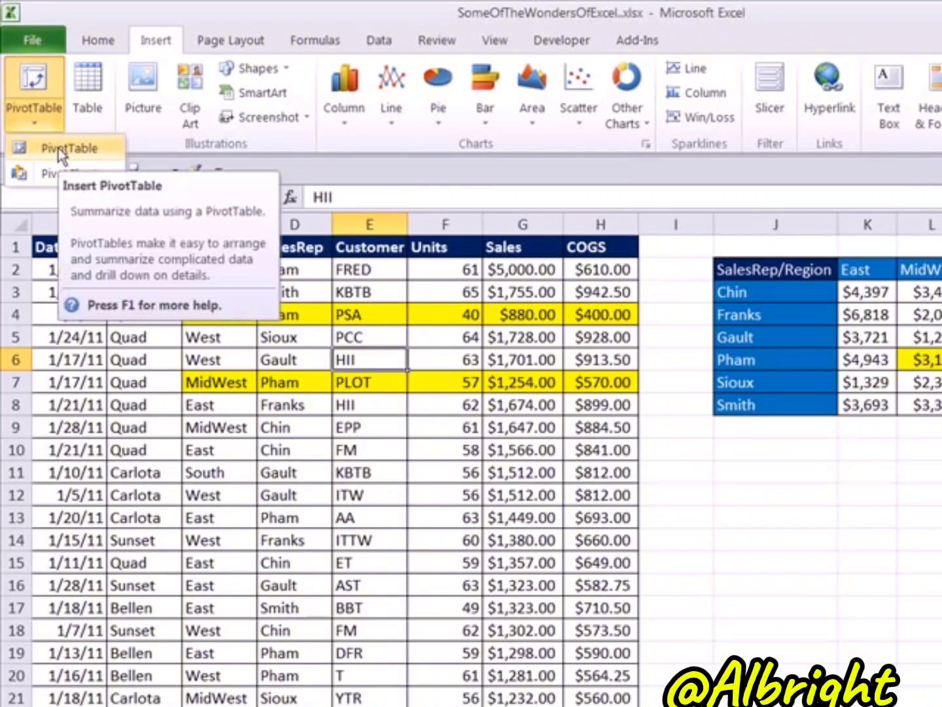
{"action": "left_click", "coordinate": [62, 152]}
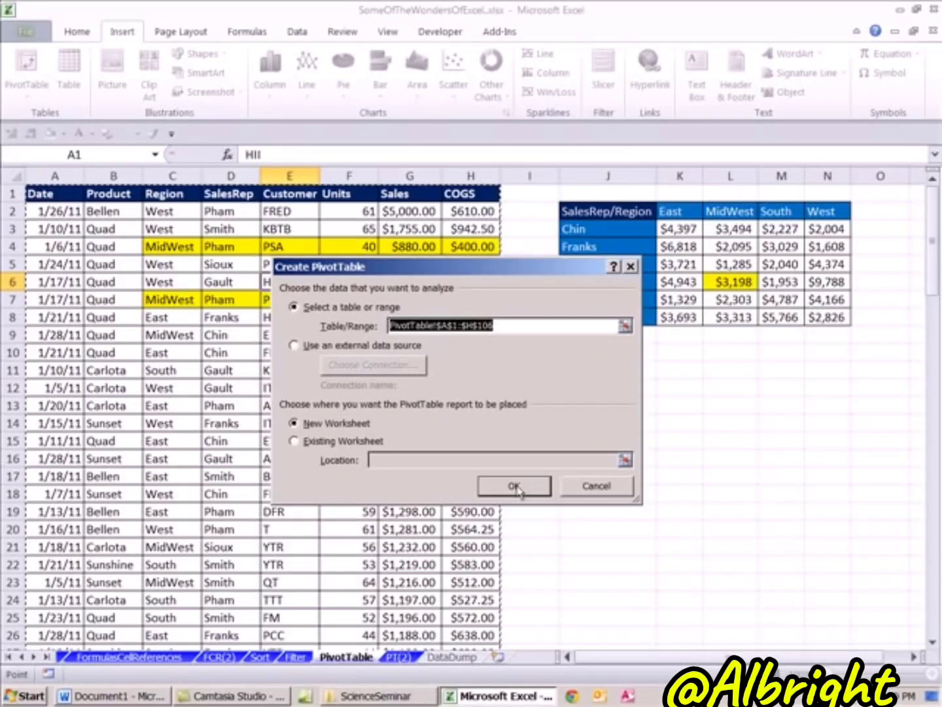
{"action": "left_click", "coordinate": [592, 553]}
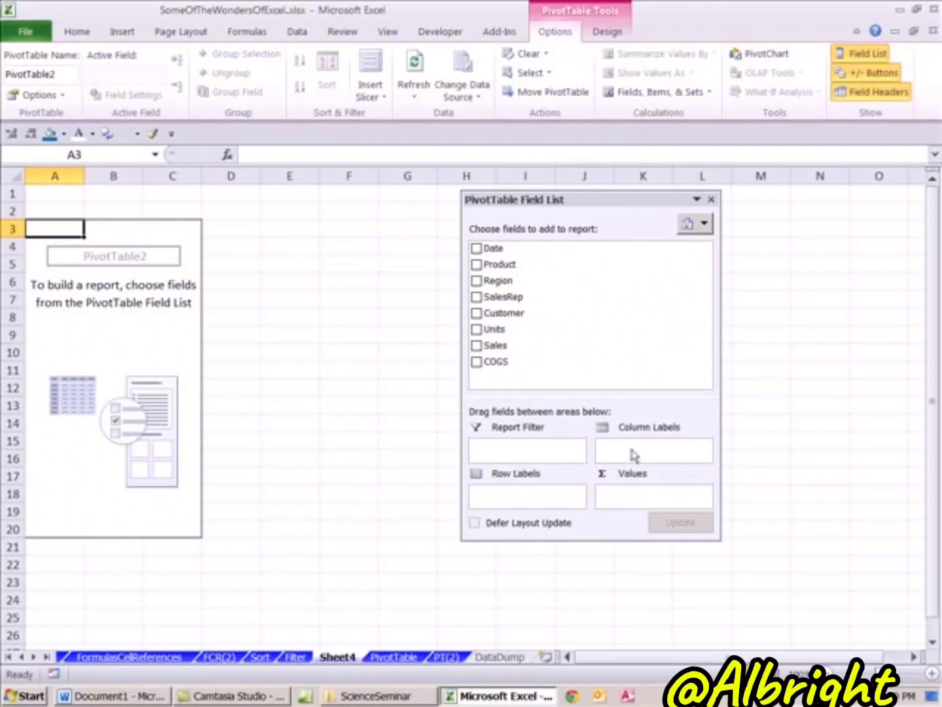
{"action": "left_click_drag", "start_coordinate": [596, 203], "coordinate": [799, 183]}
{"action": "left_click_drag", "start_coordinate": [831, 521], "coordinate": [837, 550]}
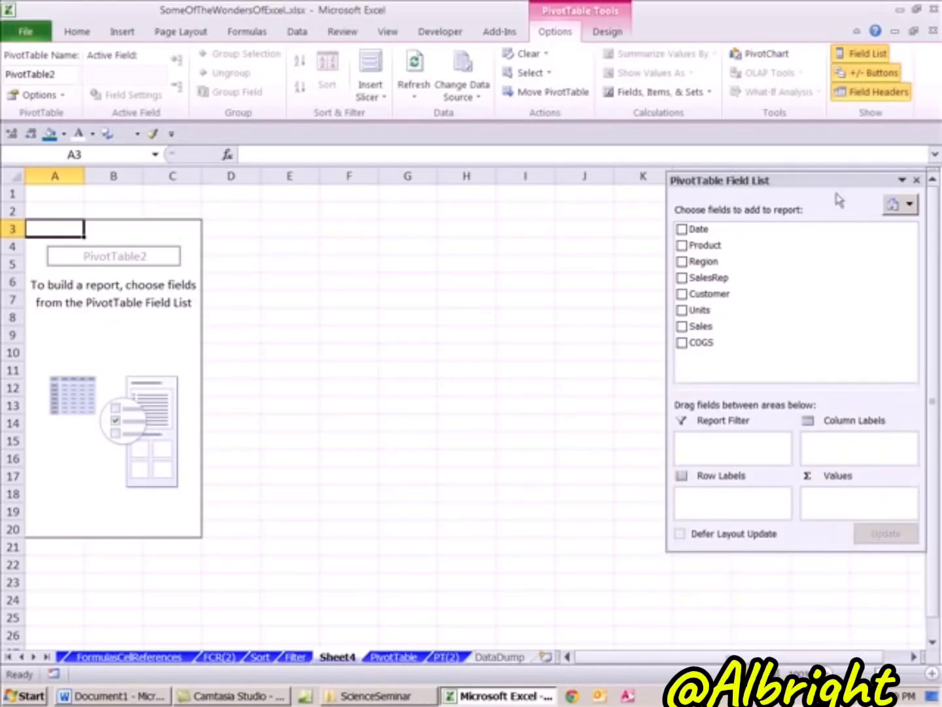
- Lay out the PivotTable with Region as column labels, SalesRep as row labels and Sales as values, keeping the field list clear of the report
{"action": "left_click_drag", "start_coordinate": [833, 189], "coordinate": [472, 208]}
{"action": "left_click_drag", "start_coordinate": [753, 70], "coordinate": [752, 70]}
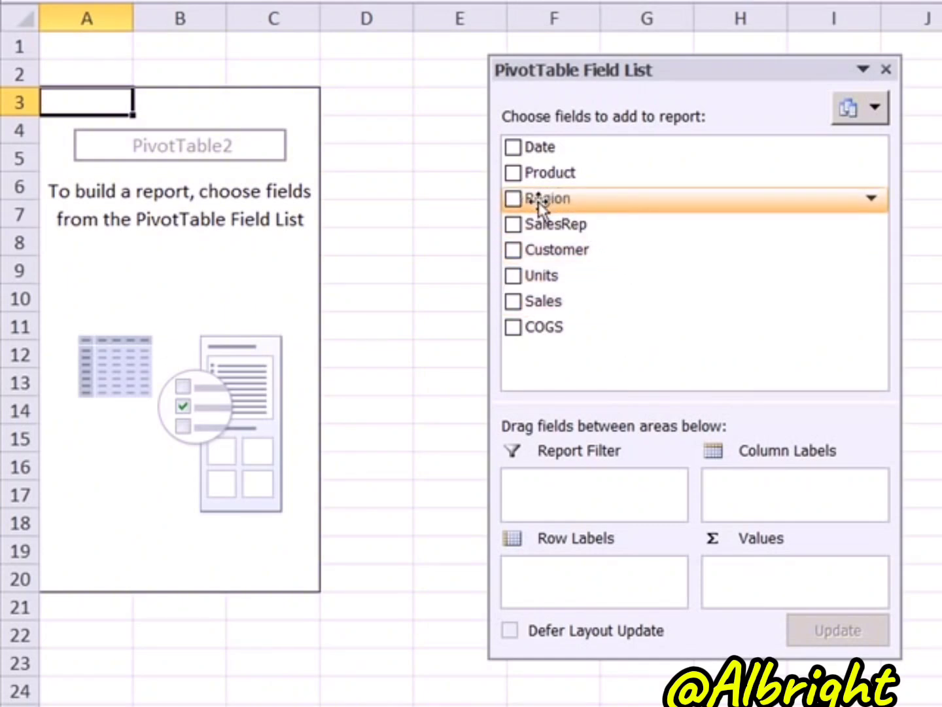
{"action": "left_click_drag", "start_coordinate": [534, 200], "coordinate": [760, 483]}
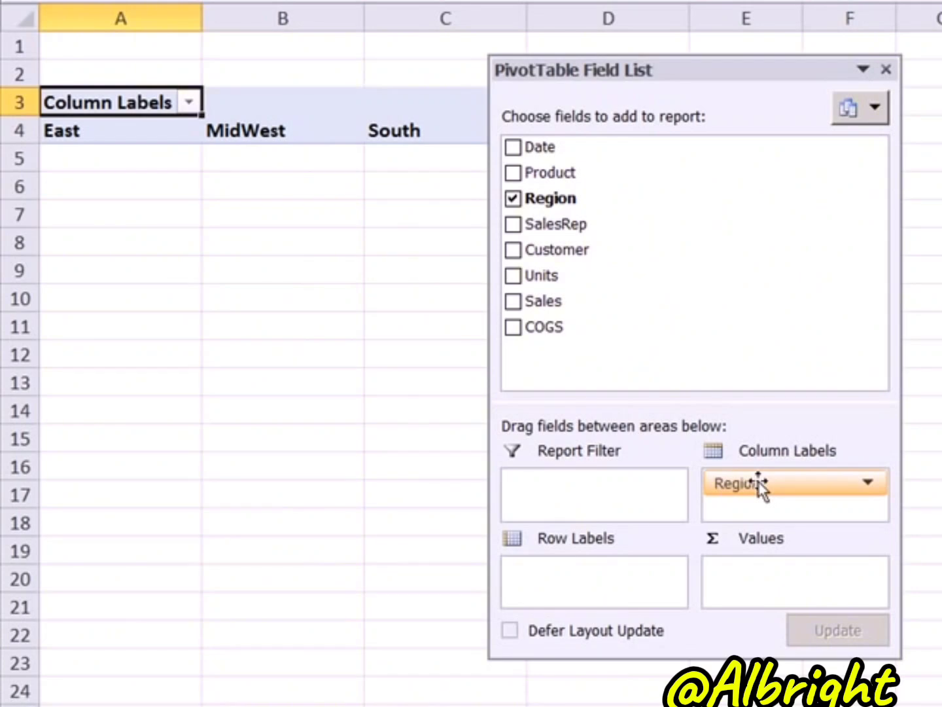
{"action": "left_click_drag", "start_coordinate": [547, 227], "coordinate": [566, 586]}
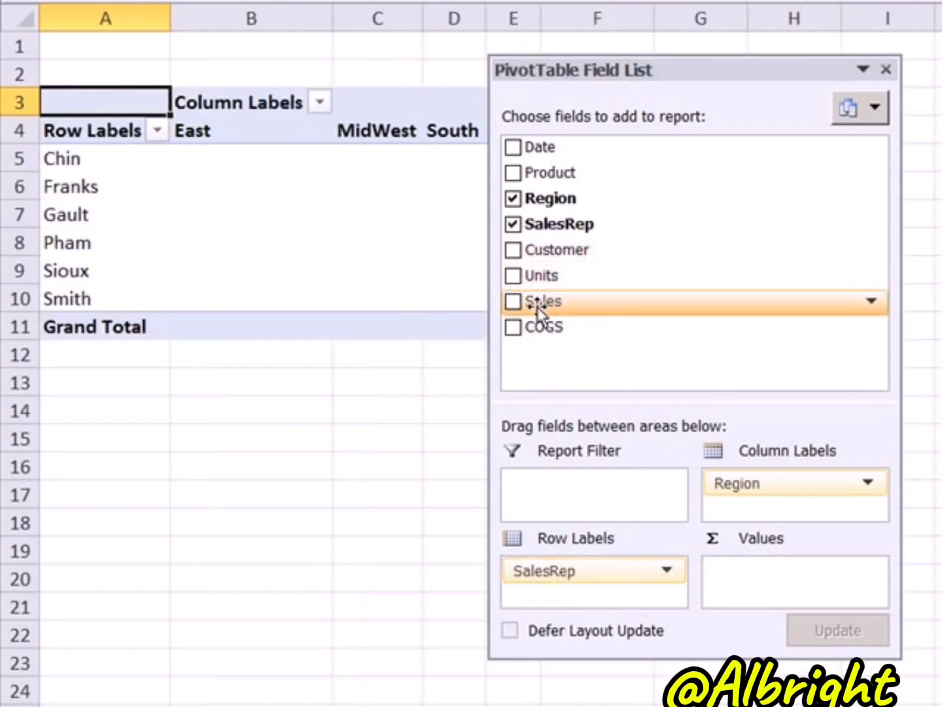
{"action": "left_click_drag", "start_coordinate": [537, 305], "coordinate": [769, 571]}
{"action": "left_click_drag", "start_coordinate": [709, 84], "coordinate": [941, 86]}
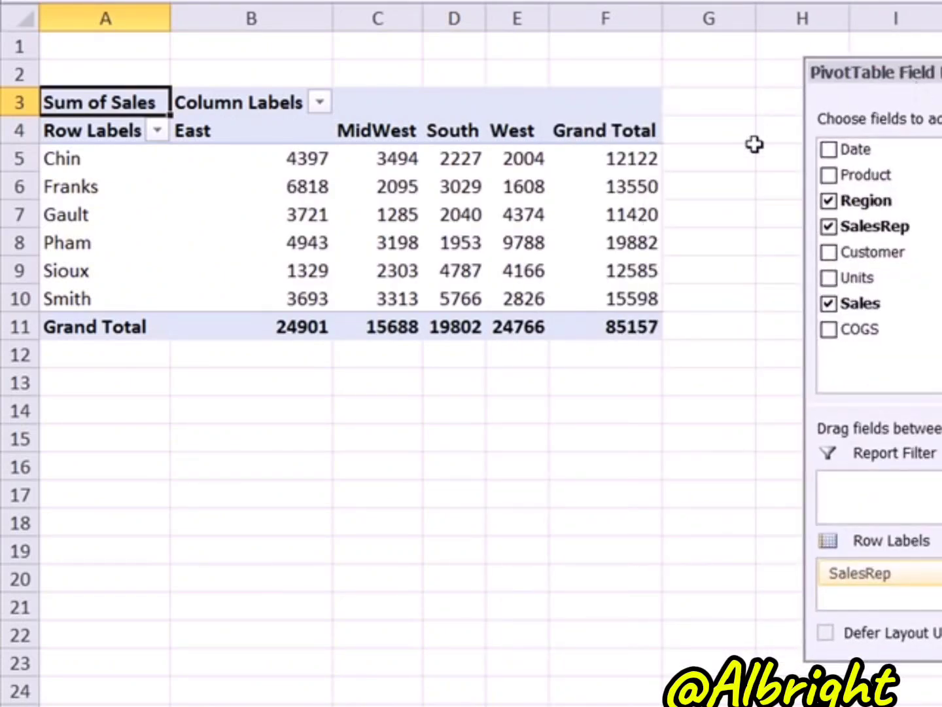
- Inspect the generic row and column heading cells of the PivotTable in A4 and B3
{"action": "mouse_move", "coordinate": [528, 244]}
{"action": "left_click", "coordinate": [64, 133]}
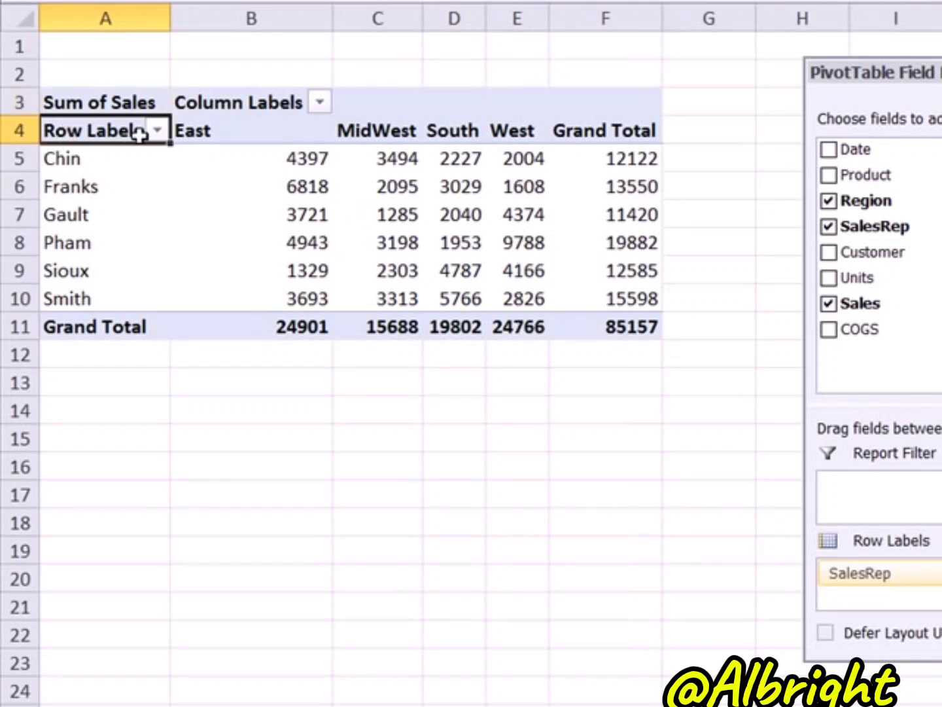
{"action": "left_click", "coordinate": [226, 108]}
{"action": "left_click", "coordinate": [89, 133]}
{"action": "left_click", "coordinate": [262, 103]}
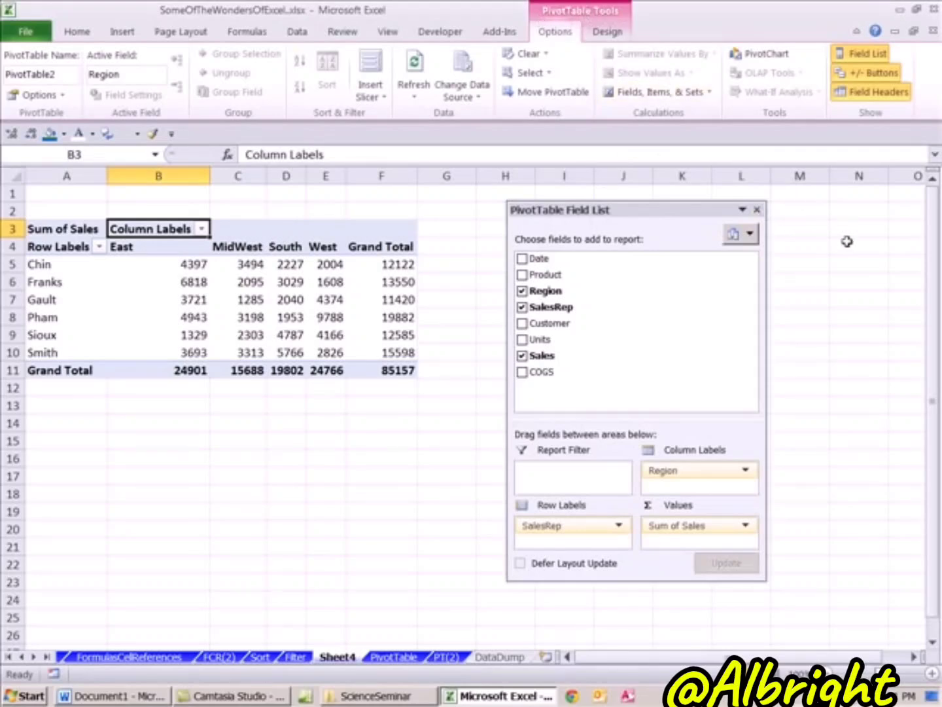
- Compare the available PivotTable tools with a cell selected outside and inside the report, and look over a value cell's commands
{"action": "left_click", "coordinate": [864, 305]}
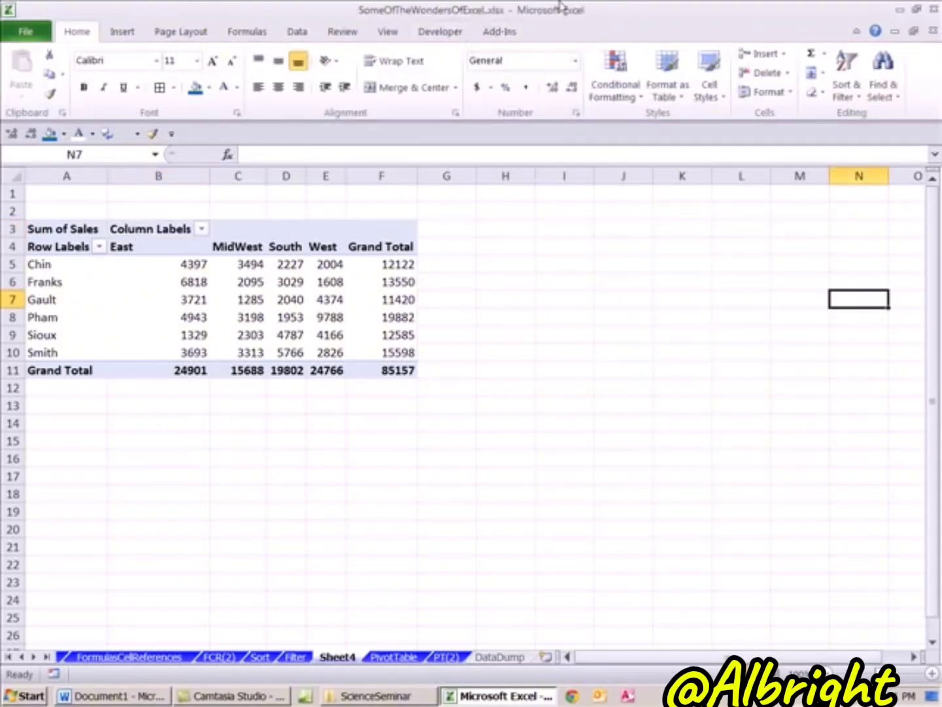
{"action": "left_click", "coordinate": [276, 275]}
{"action": "left_click_drag", "start_coordinate": [688, 223], "coordinate": [640, 230]}
{"action": "right_click", "coordinate": [283, 283]}
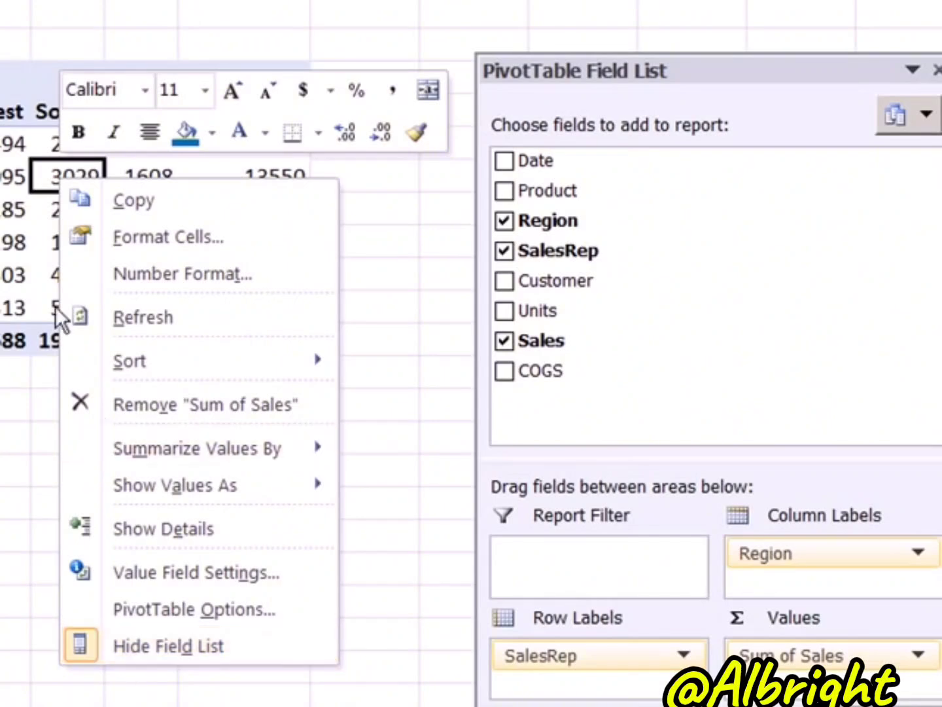
{"action": "key", "text": "Escape"}
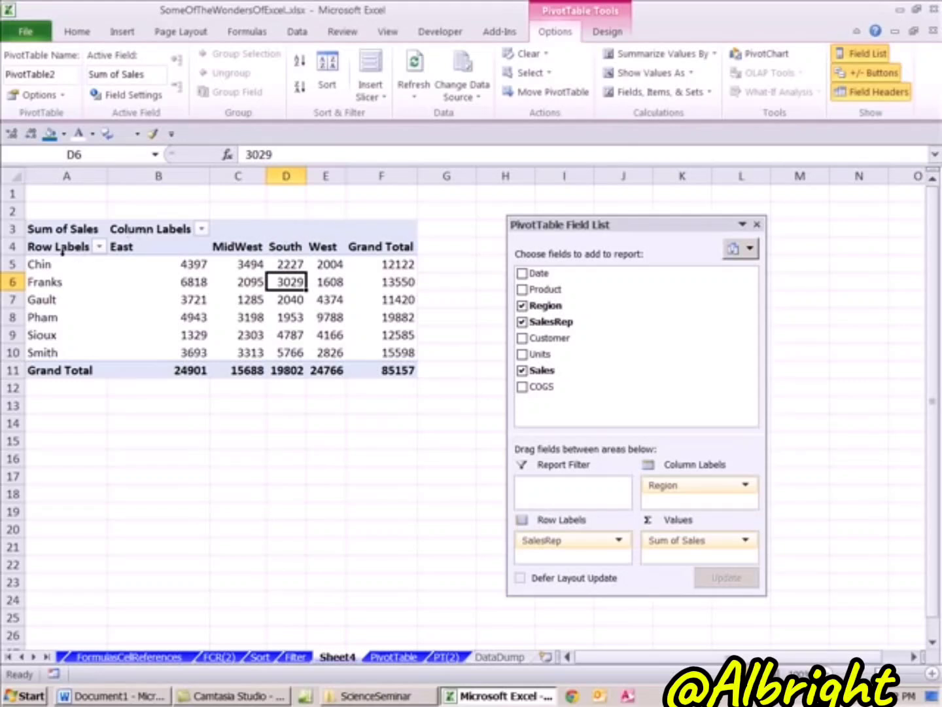
- Show the PivotTable in tabular form and apply the blue style from the first row of the Medium styles
{"action": "left_click", "coordinate": [608, 33]}
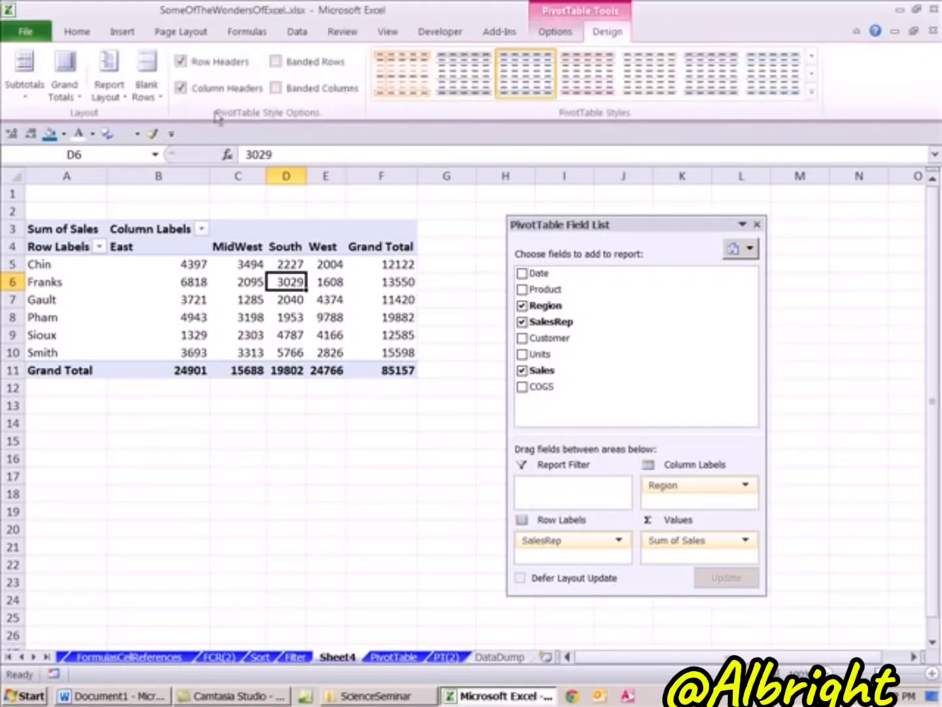
{"action": "left_click", "coordinate": [125, 98]}
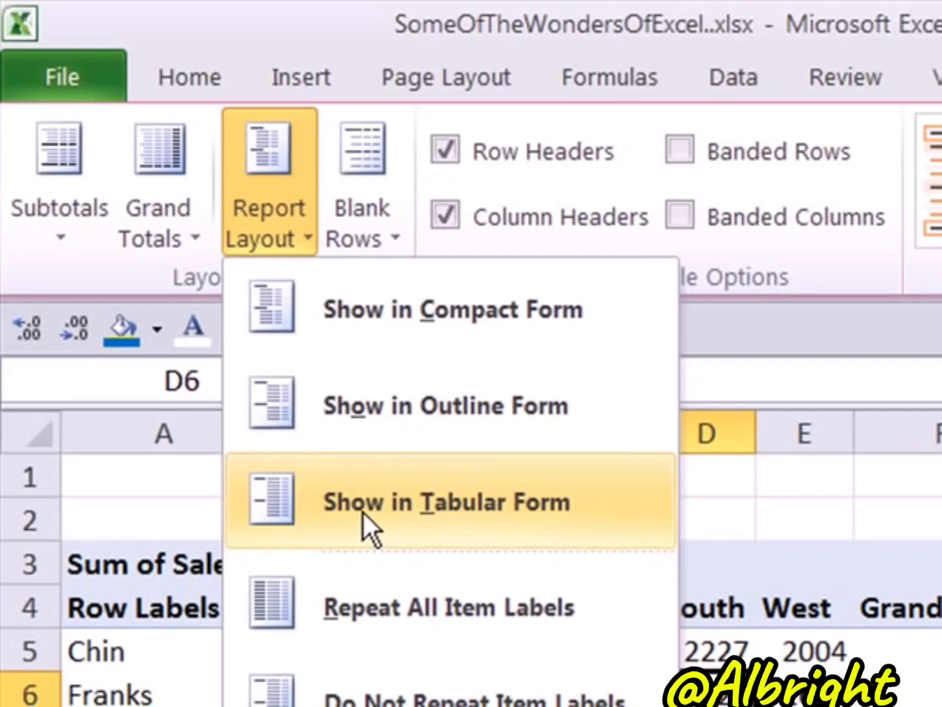
{"action": "left_click", "coordinate": [363, 513]}
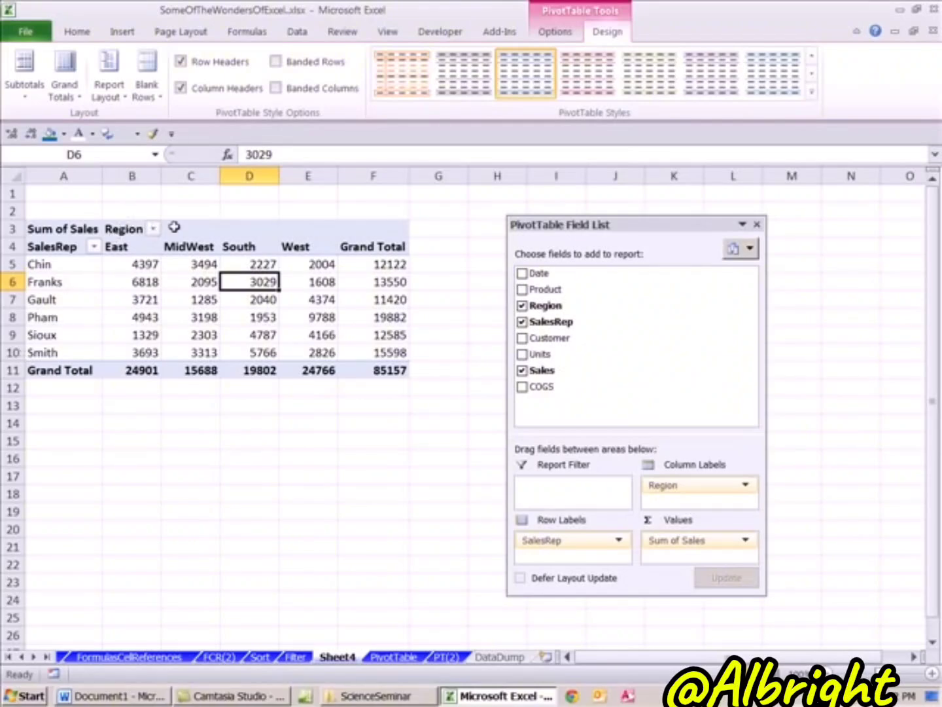
{"action": "left_click", "coordinate": [810, 97]}
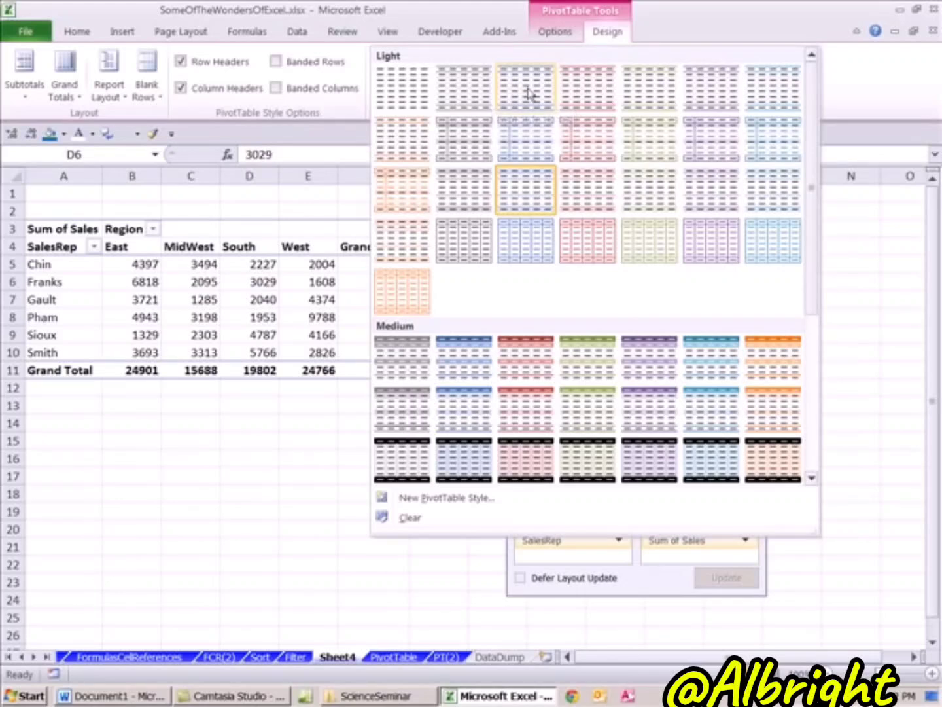
{"action": "left_click", "coordinate": [475, 363]}
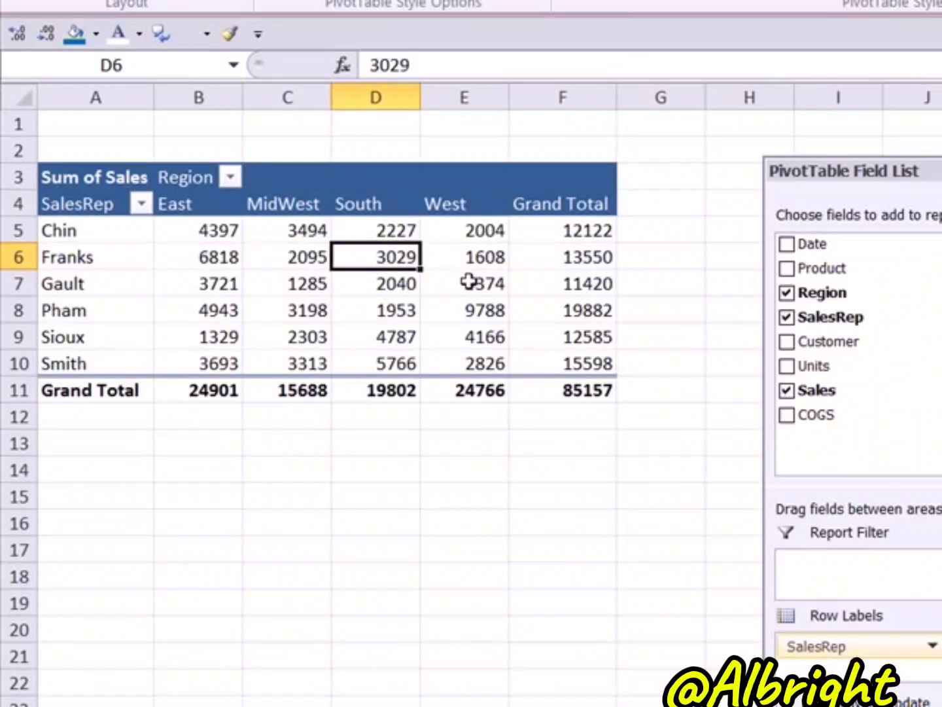
- Examine the second sales rep's sales totals in row 6 across the East, MidWest, South and West columns
{"action": "mouse_move", "coordinate": [472, 281]}
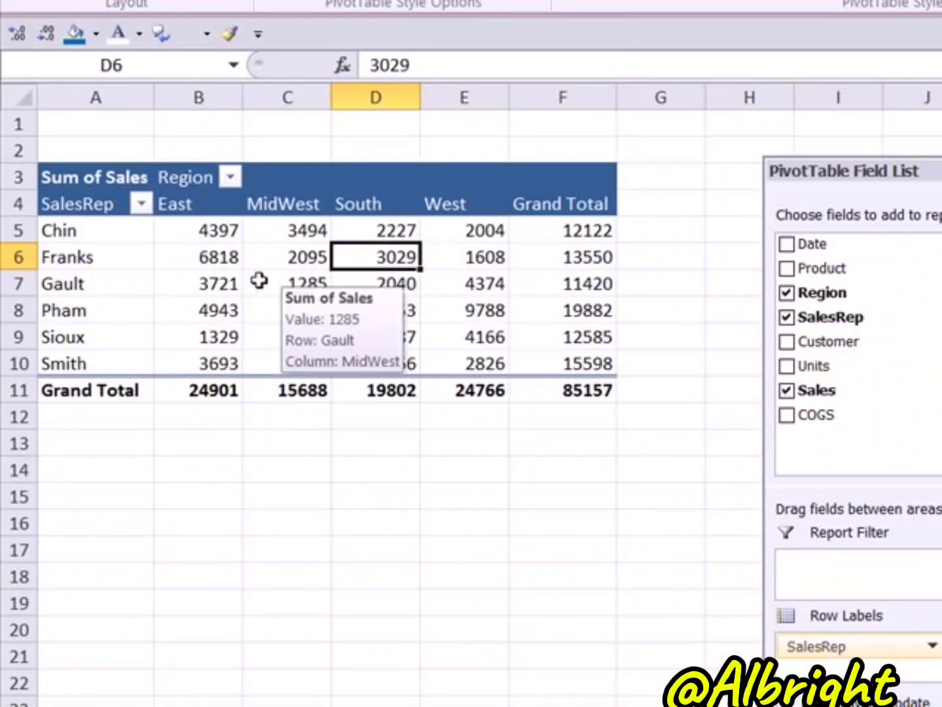
{"action": "left_click", "coordinate": [227, 247]}
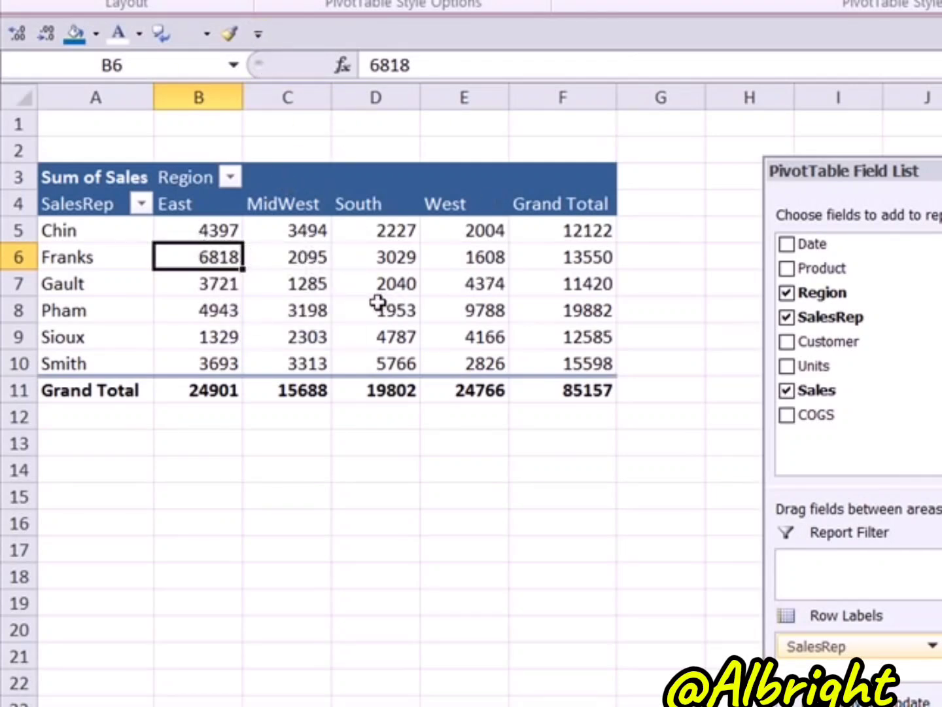
{"action": "mouse_move", "coordinate": [317, 246]}
{"action": "left_click", "coordinate": [390, 257]}
{"action": "left_click", "coordinate": [467, 257]}
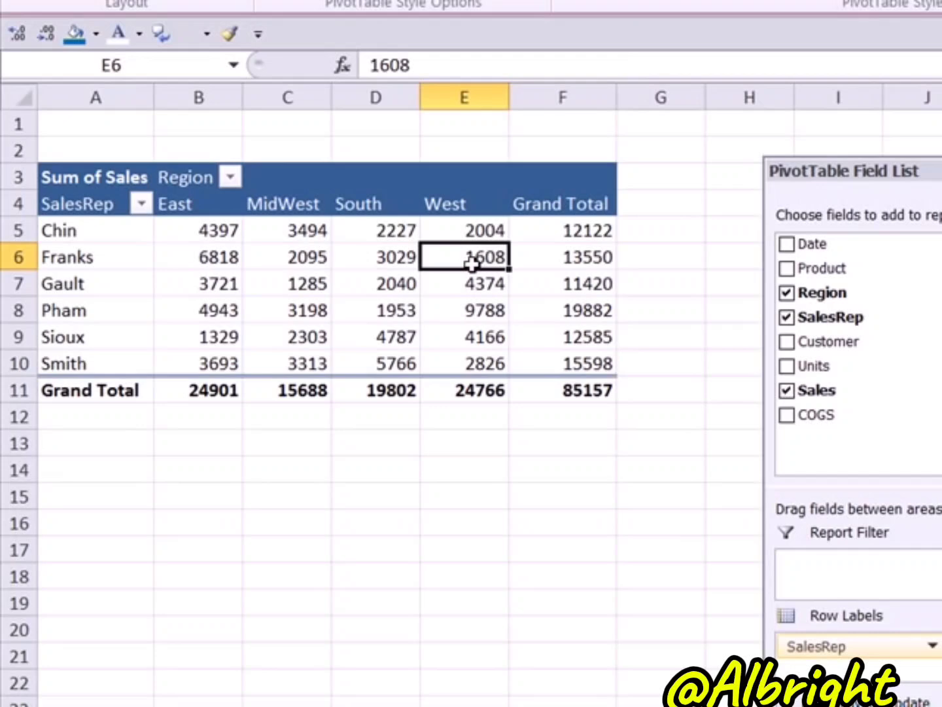
- Format the Sum of Sales value field as Currency with 2 decimal places and the $ symbol
{"action": "right_click", "coordinate": [304, 257]}
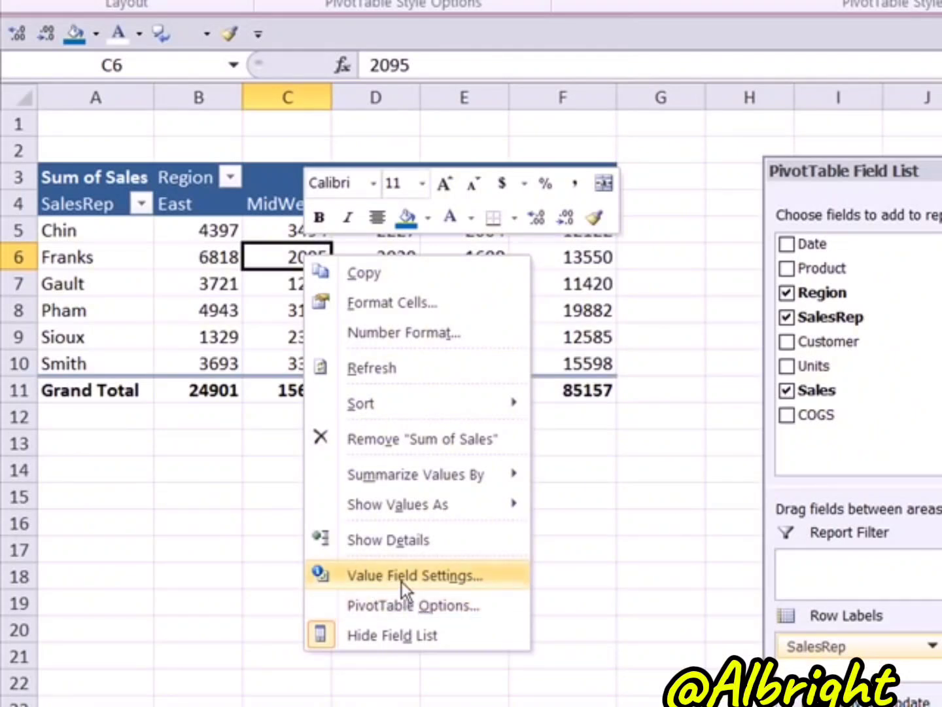
{"action": "left_click", "coordinate": [461, 575]}
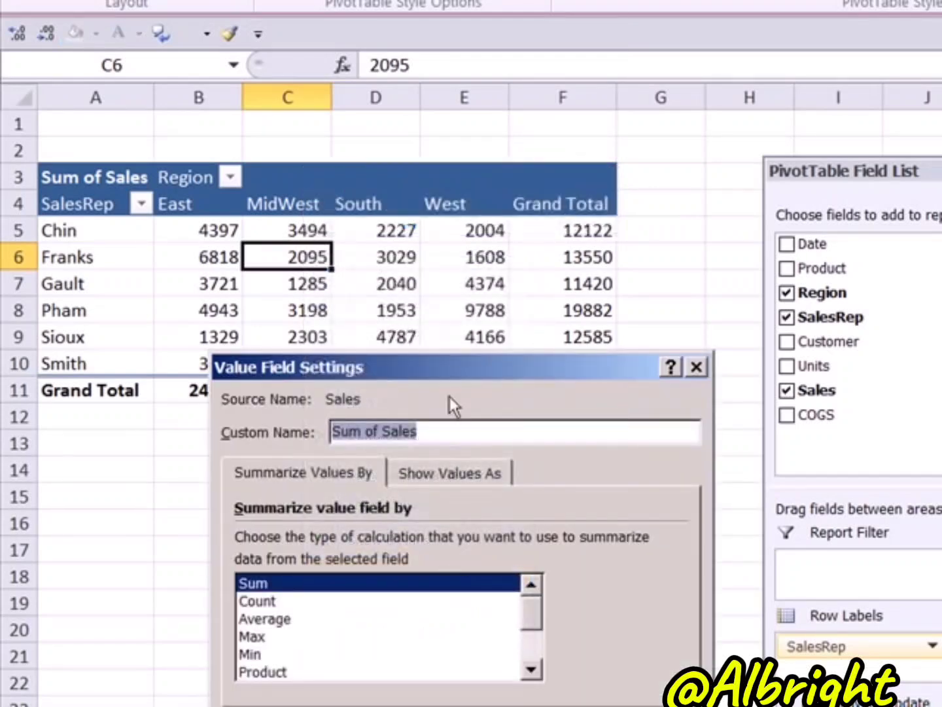
{"action": "left_click_drag", "start_coordinate": [458, 372], "coordinate": [666, 153]}
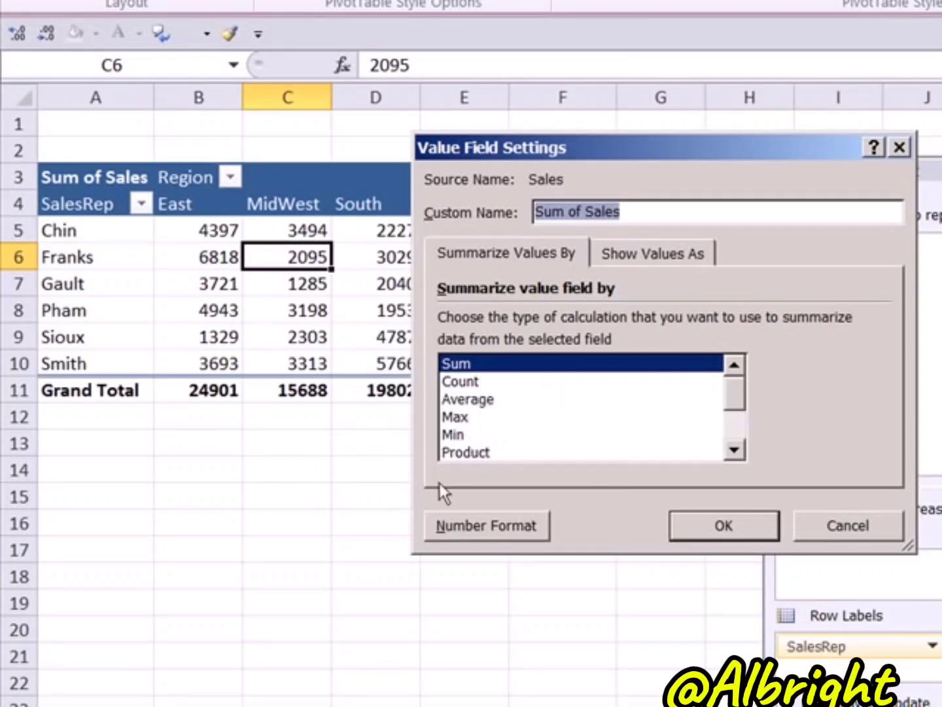
{"action": "left_click", "coordinate": [487, 531]}
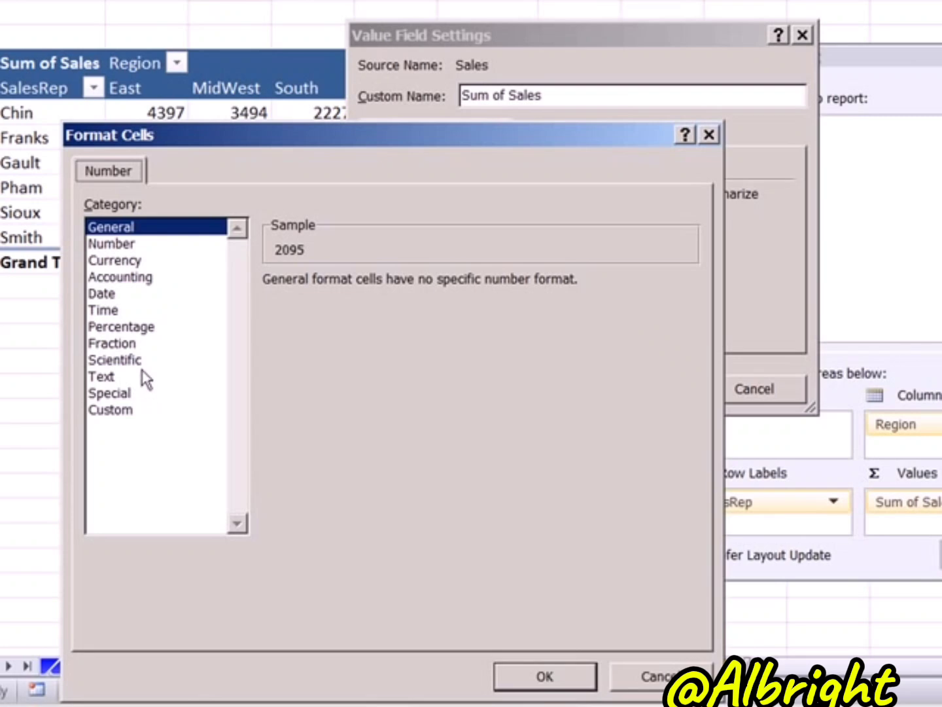
{"action": "left_click", "coordinate": [121, 262]}
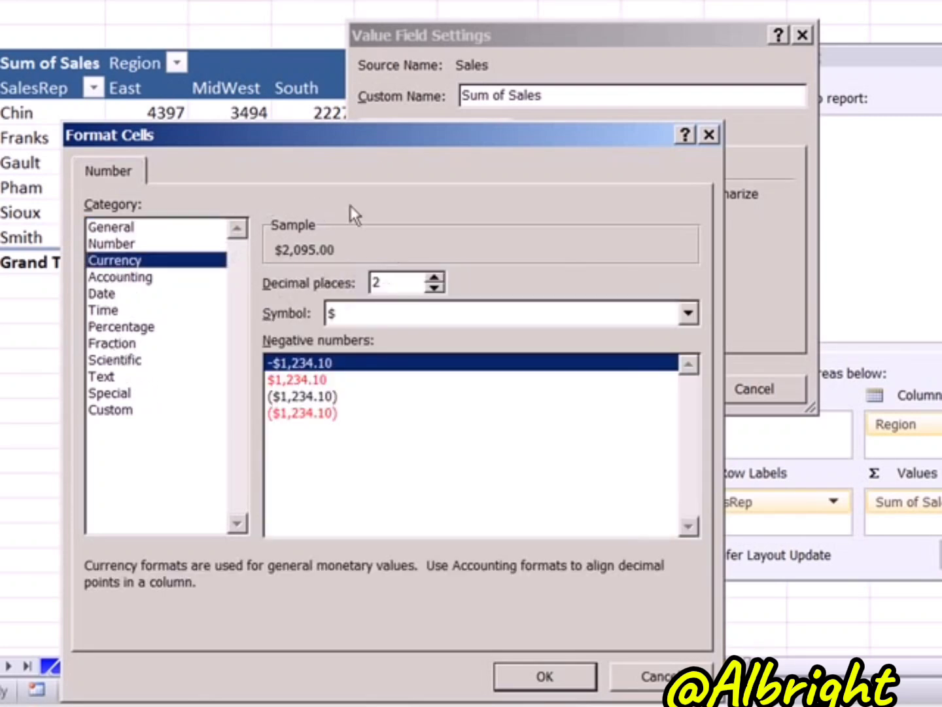
{"action": "left_click", "coordinate": [545, 674]}
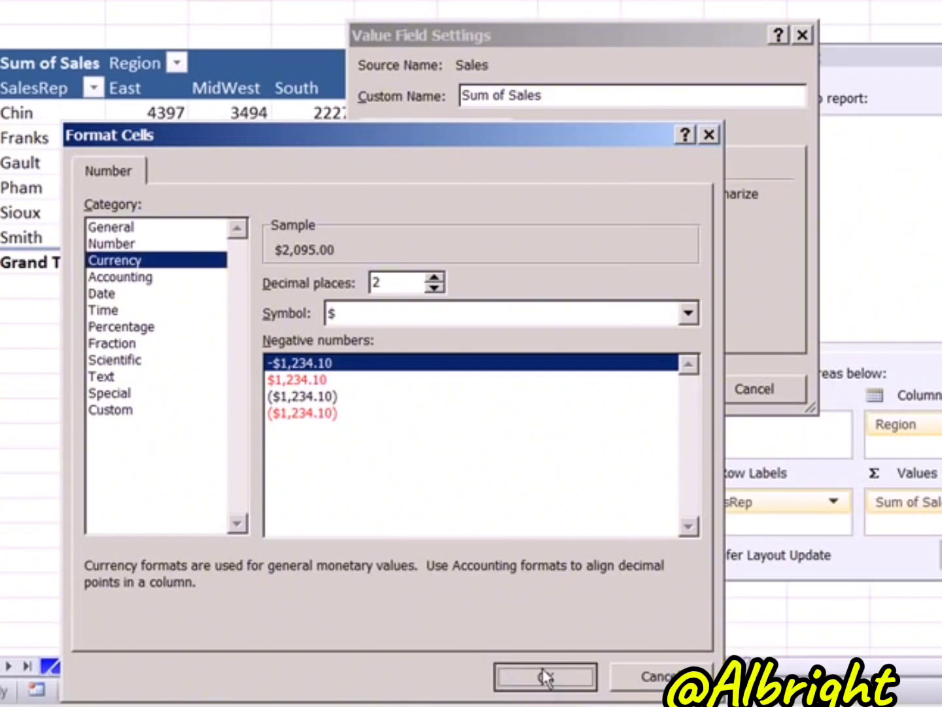
{"action": "left_click", "coordinate": [638, 396]}
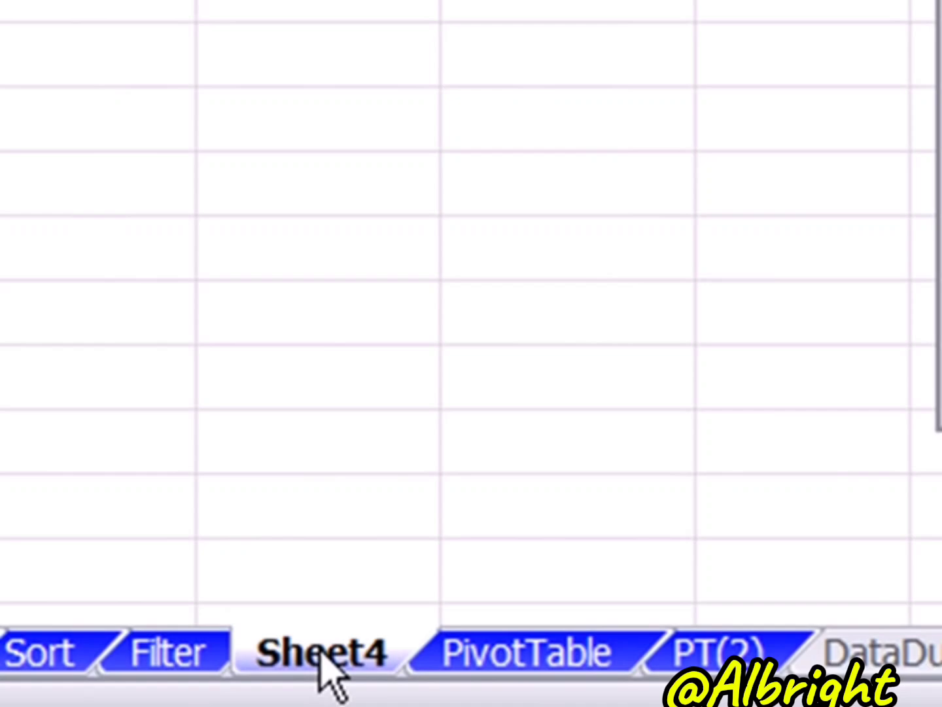
- Rename the Sheet4 worksheet as Report01 and switch to the PivotTable sheet
{"action": "double_click", "coordinate": [465, 686]}
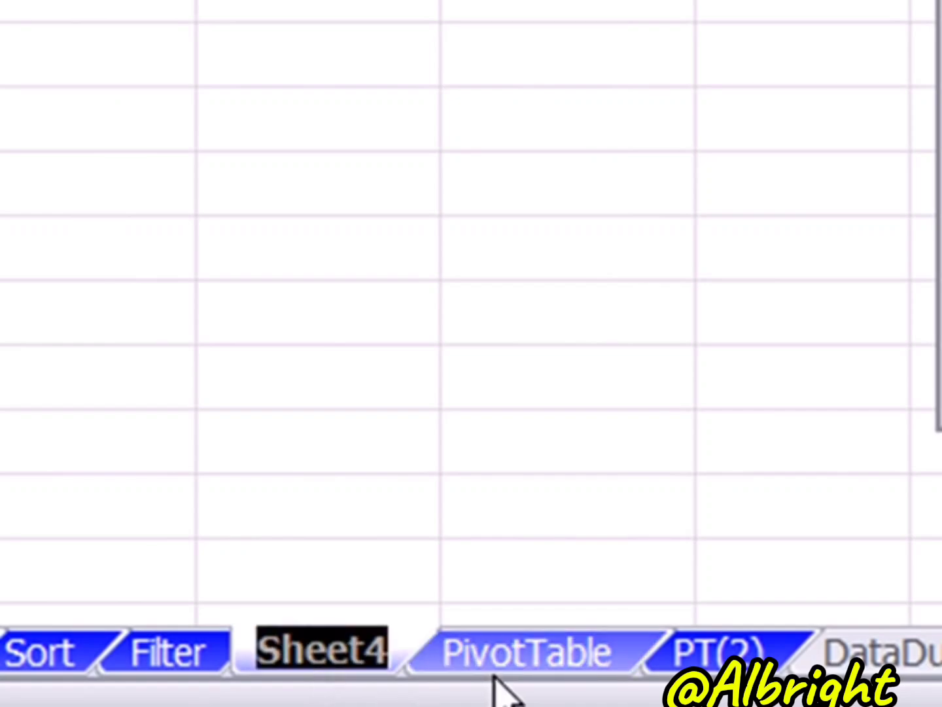
{"action": "type", "text": "Report021"}
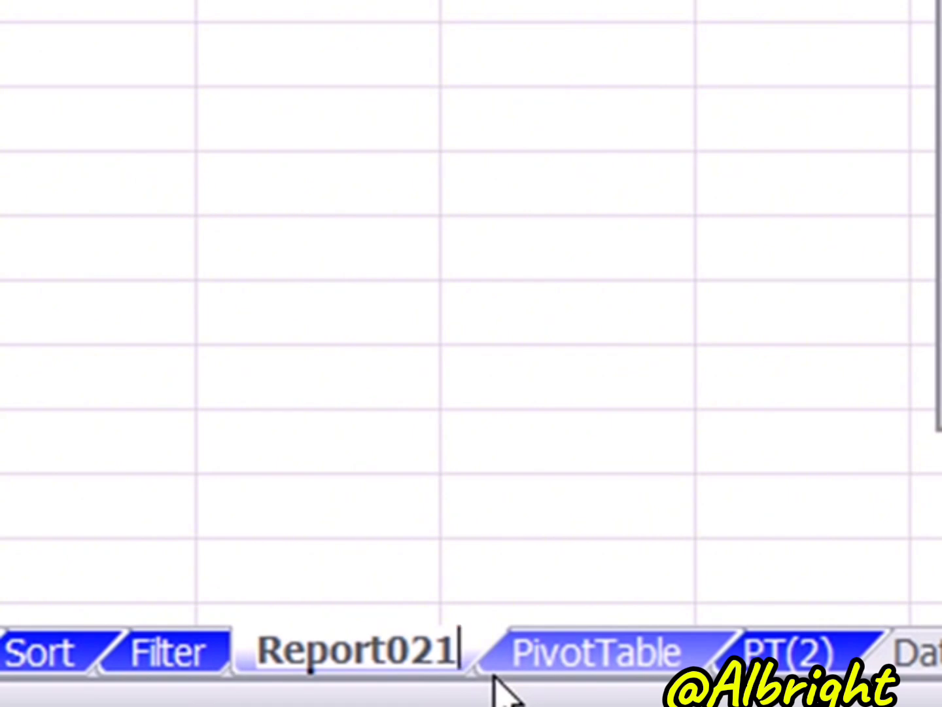
{"action": "key", "text": "BackSpace"}
{"action": "key", "text": "BackSpace"}
{"action": "type", "text": "1"}
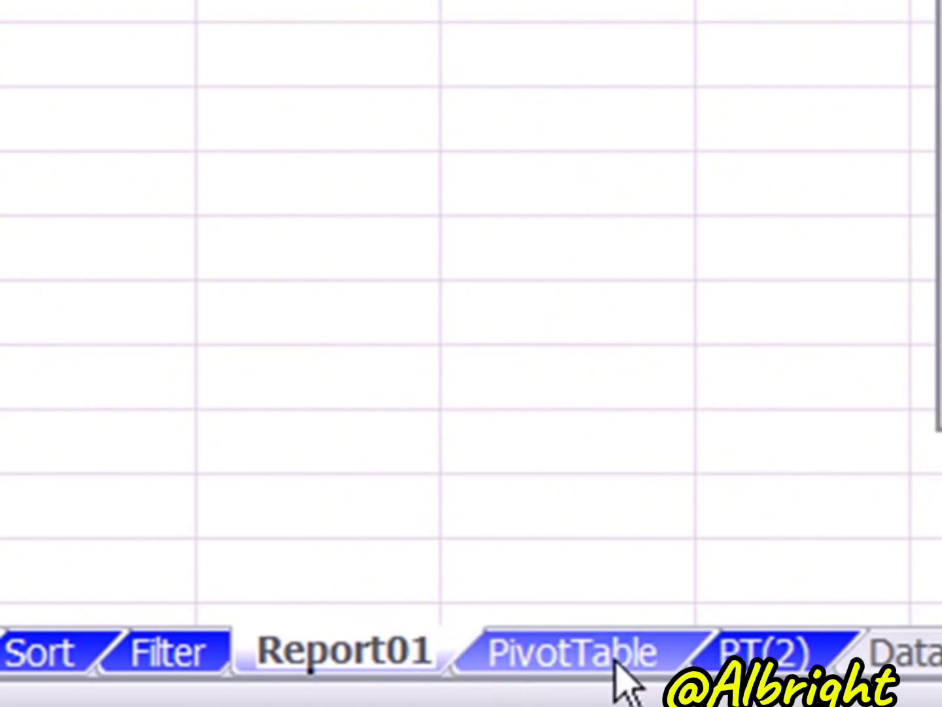
{"action": "left_click", "coordinate": [568, 658]}
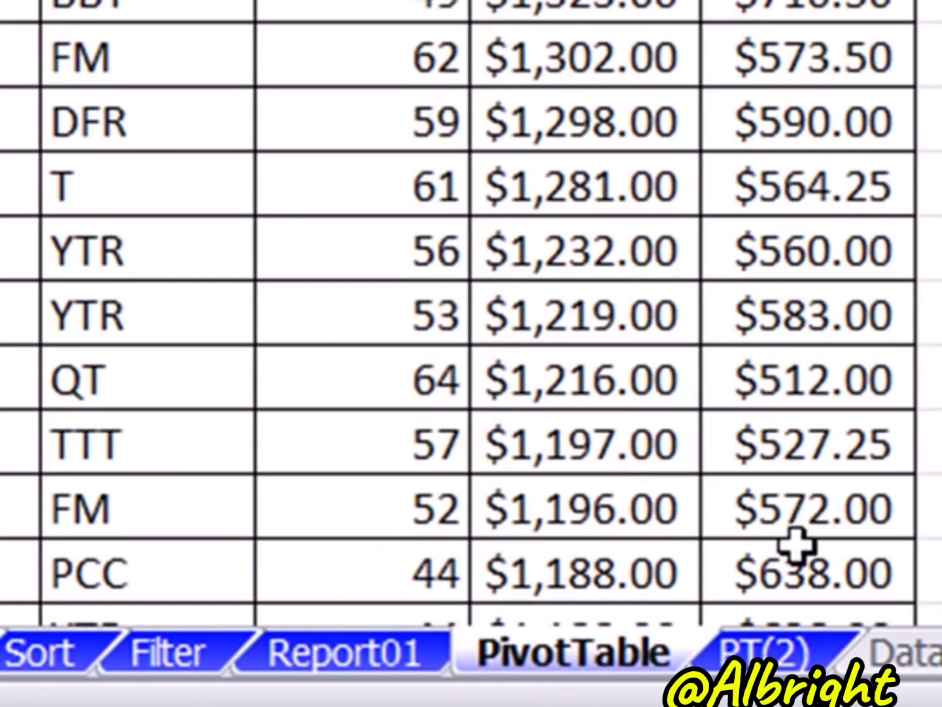
- Open the PT(2) sheet and examine the survey data in its Class Rating and Tenured columns
{"action": "left_click", "coordinate": [763, 653]}
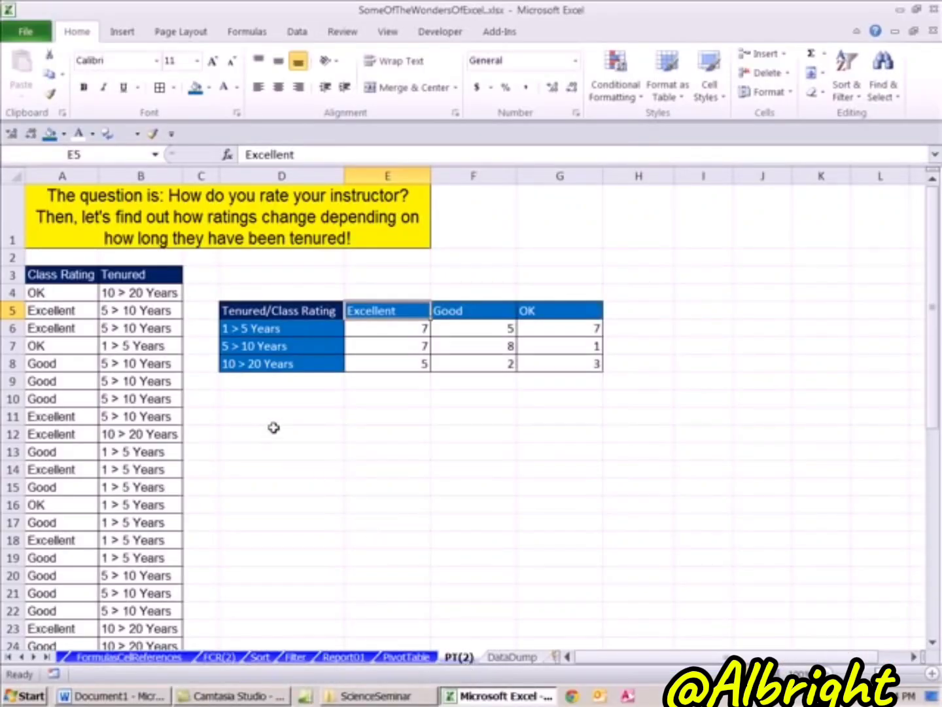
{"action": "left_click", "coordinate": [59, 273]}
{"action": "left_click_drag", "start_coordinate": [58, 296], "coordinate": [71, 481]}
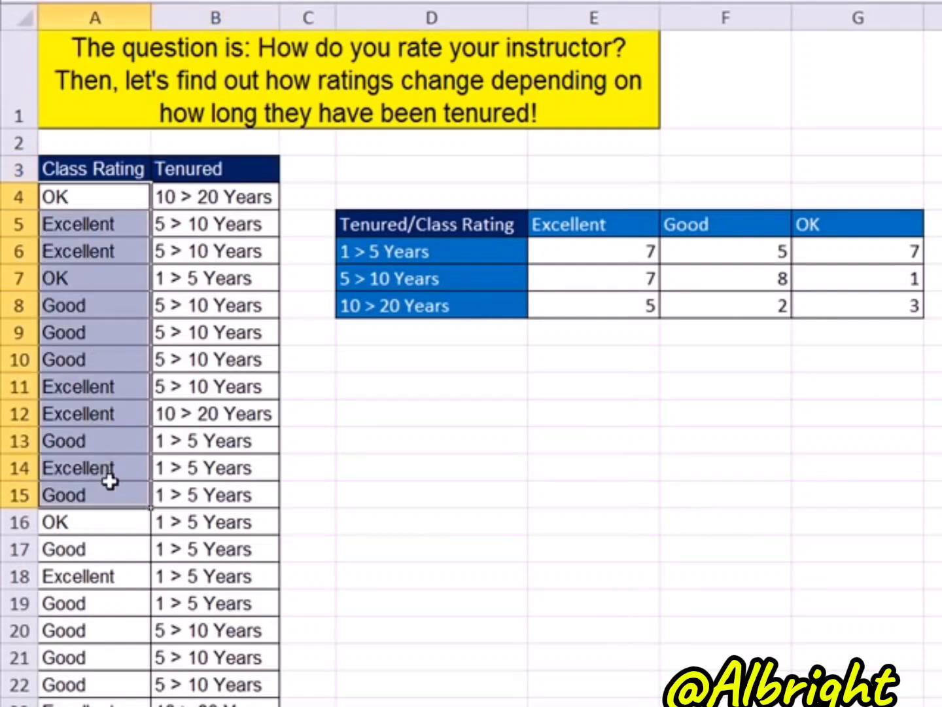
{"action": "left_click_drag", "start_coordinate": [205, 196], "coordinate": [226, 517]}
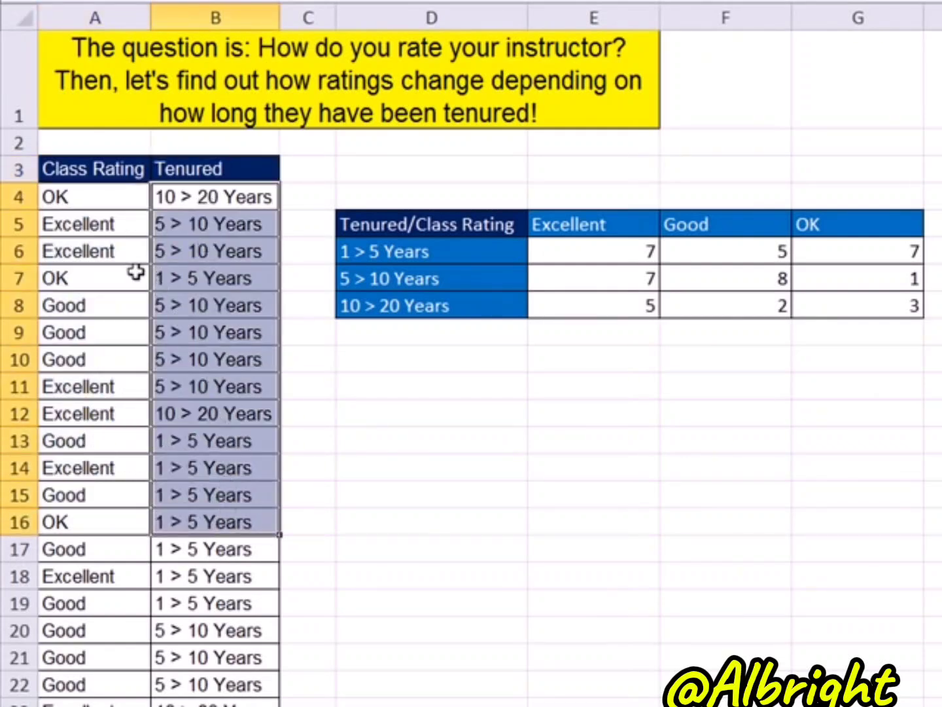
{"action": "left_click_drag", "start_coordinate": [88, 195], "coordinate": [101, 568]}
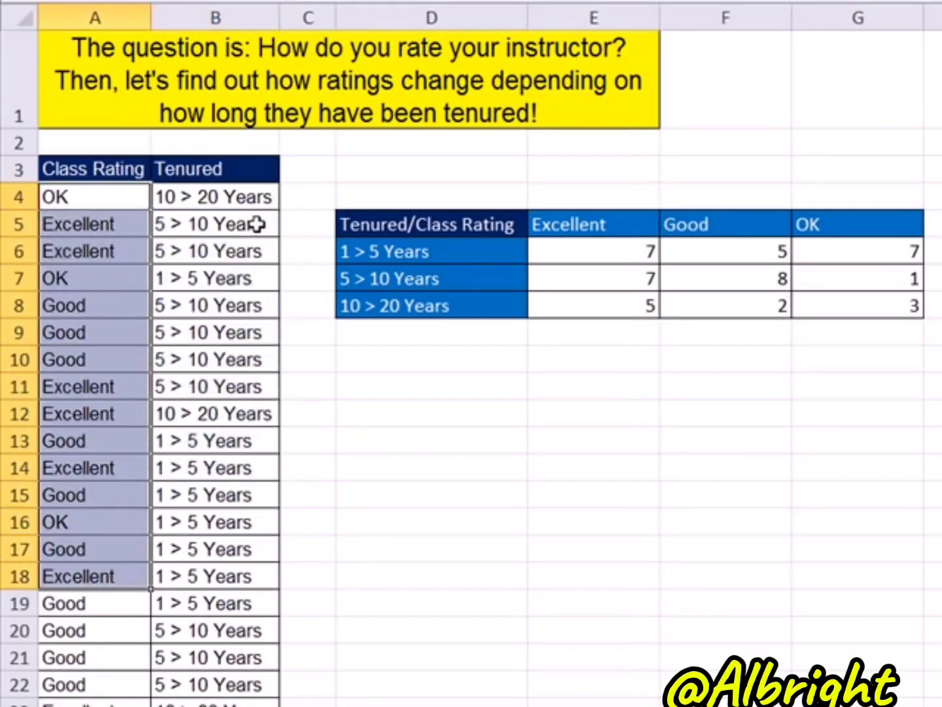
{"action": "left_click", "coordinate": [208, 223]}
{"action": "left_click_drag", "start_coordinate": [208, 194], "coordinate": [242, 517]}
- Examine the tenure row labels and the Excellent, Good and OK column headings of the sample summary table
{"action": "left_click_drag", "start_coordinate": [498, 251], "coordinate": [500, 306]}
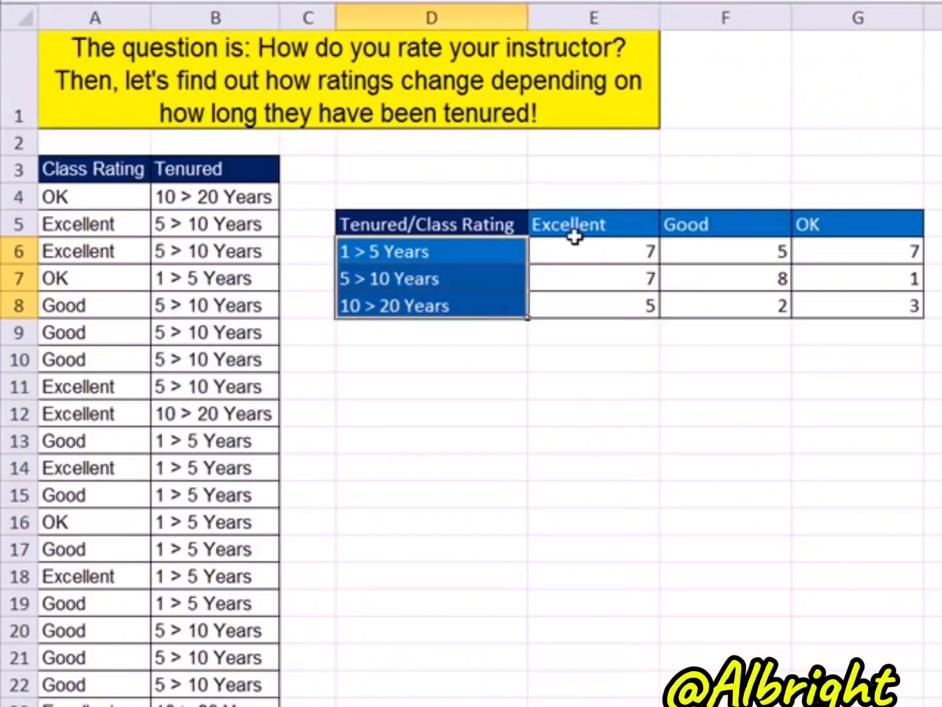
{"action": "left_click_drag", "start_coordinate": [572, 230], "coordinate": [862, 218]}
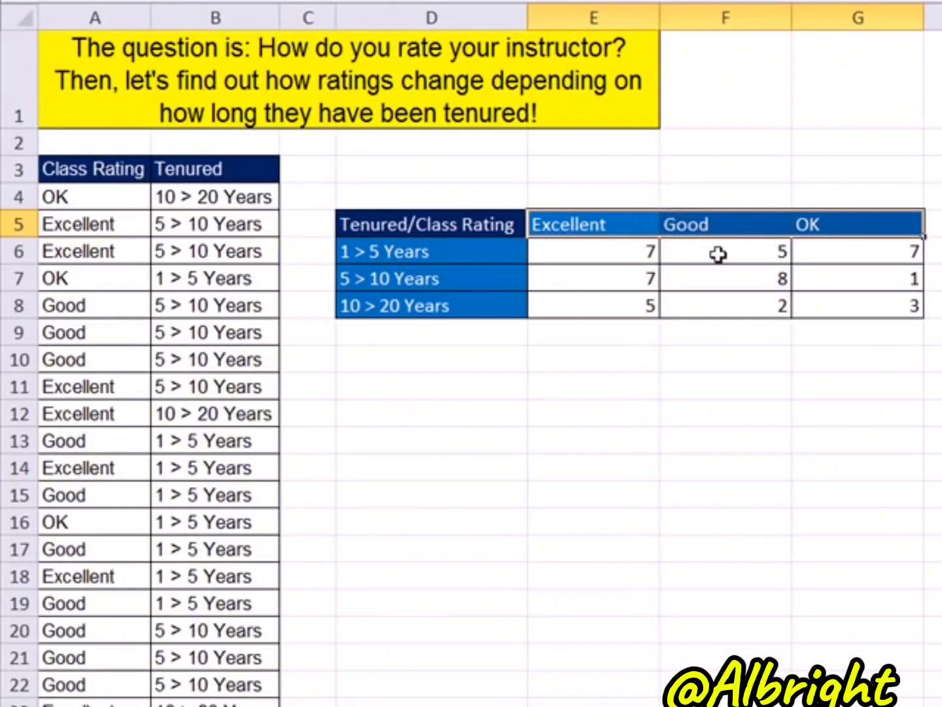
{"action": "left_click", "coordinate": [432, 276]}
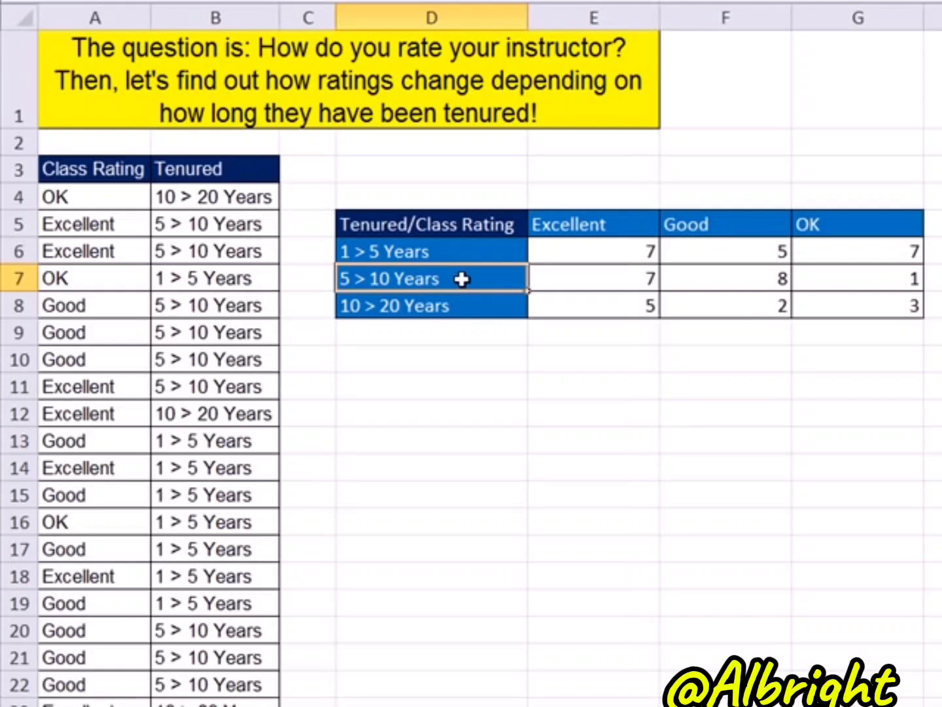
- Examine the Good rating counts for the 5 > 10 Years and 1 > 5 Years rows of the sample summary table
{"action": "left_click", "coordinate": [723, 223]}
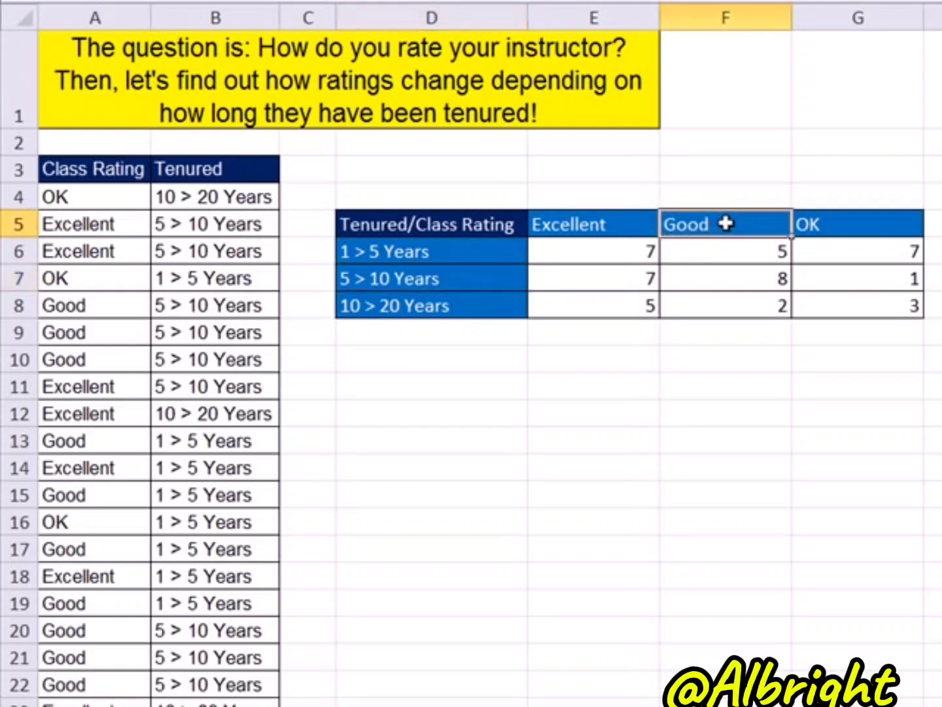
{"action": "left_click", "coordinate": [739, 274]}
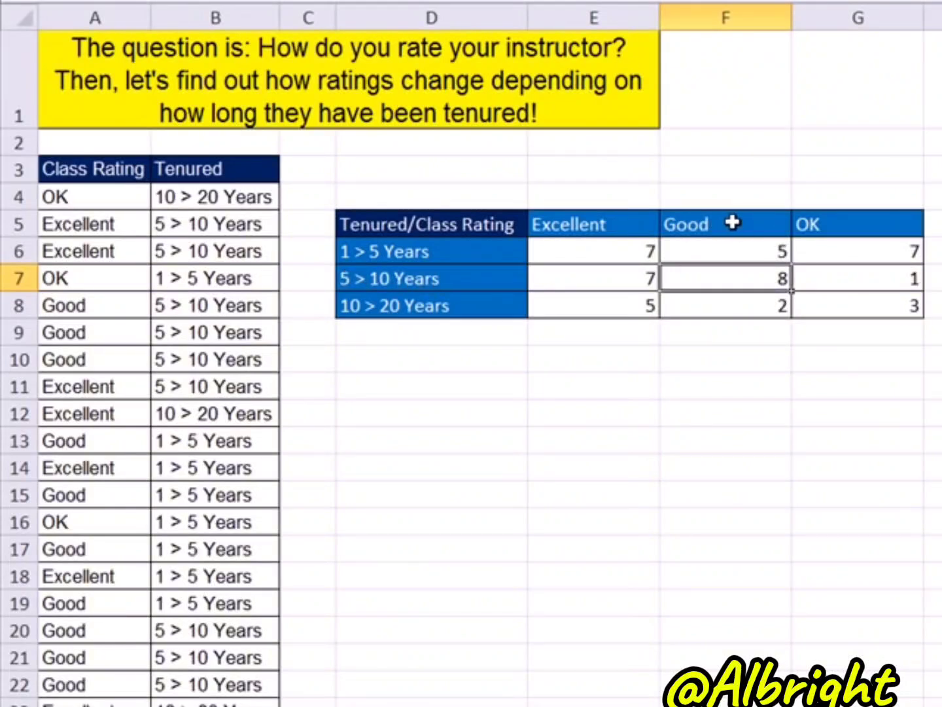
{"action": "left_click", "coordinate": [443, 247]}
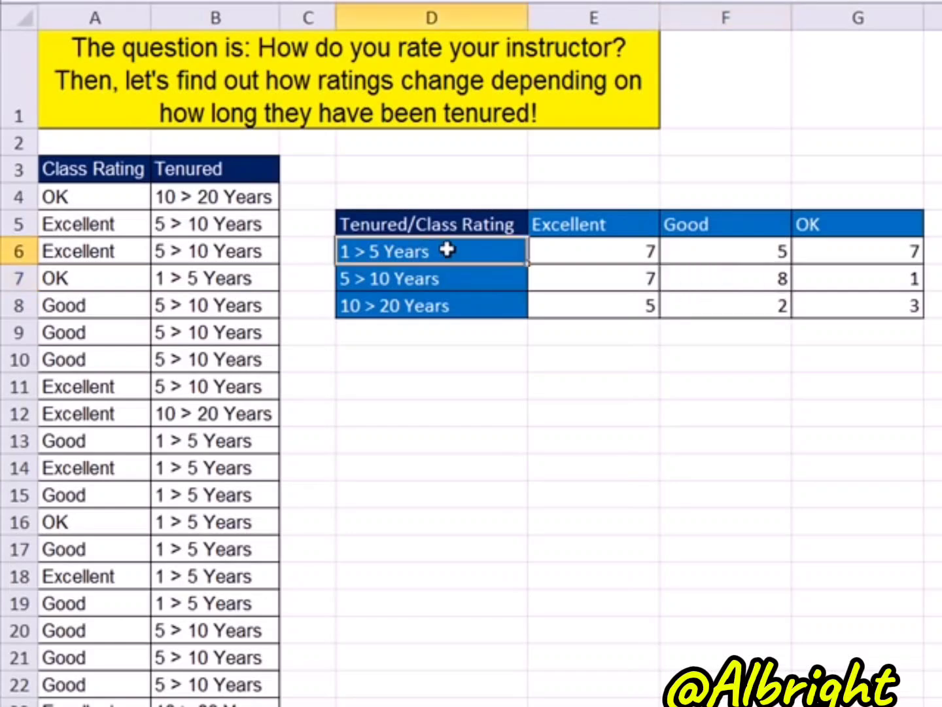
{"action": "left_click", "coordinate": [753, 245]}
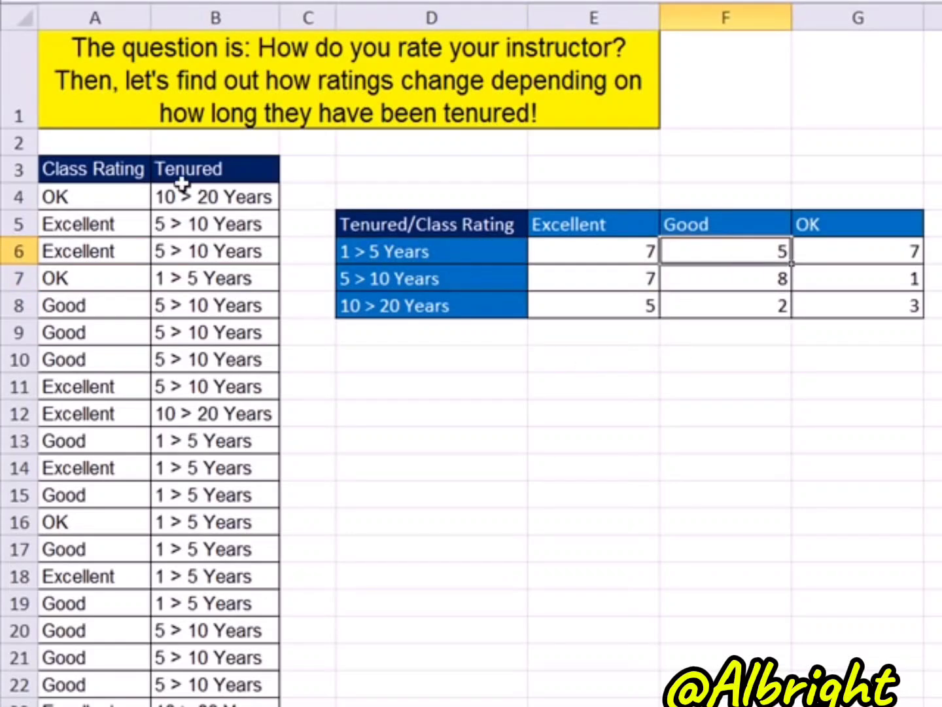
- Create a PivotTable on a new worksheet from the Class Rating and Tenured survey data in A3:B48
{"action": "left_click", "coordinate": [95, 222]}
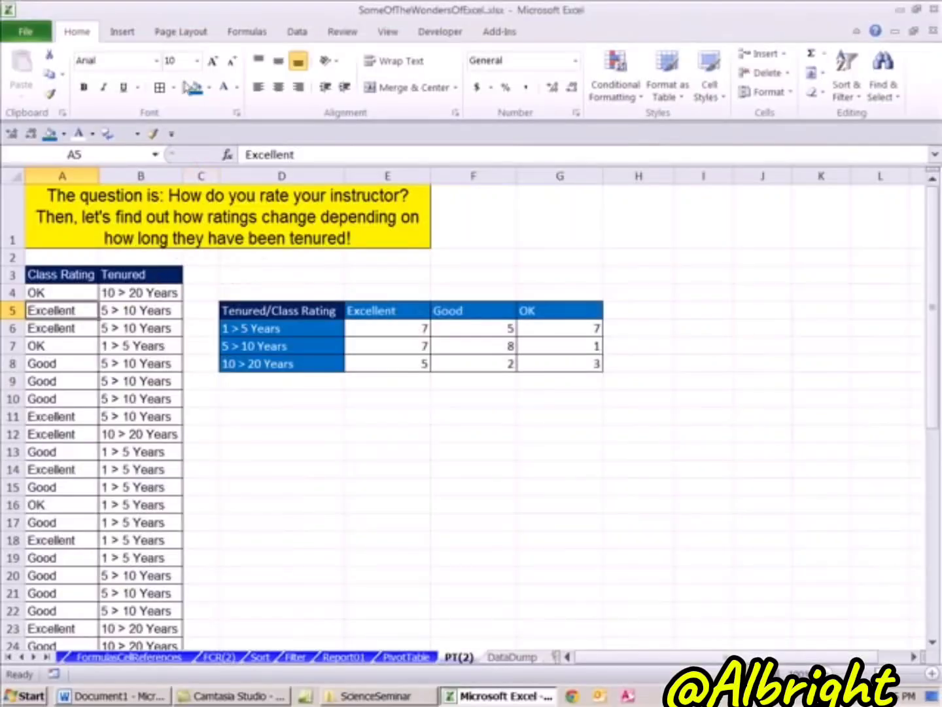
{"action": "left_click", "coordinate": [130, 32]}
{"action": "left_click", "coordinate": [31, 92]}
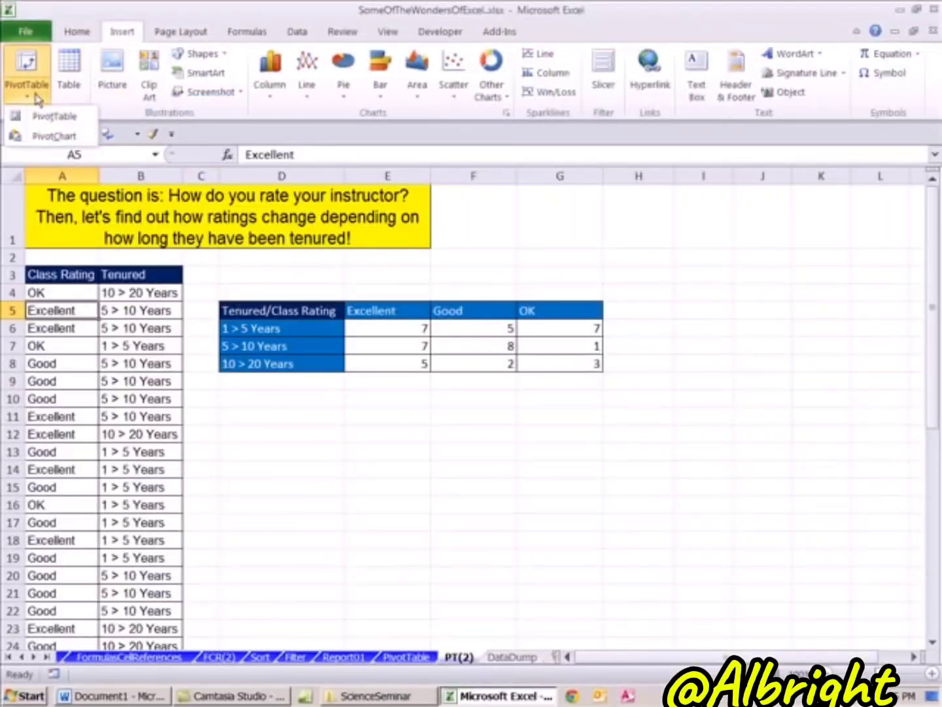
{"action": "left_click", "coordinate": [46, 118]}
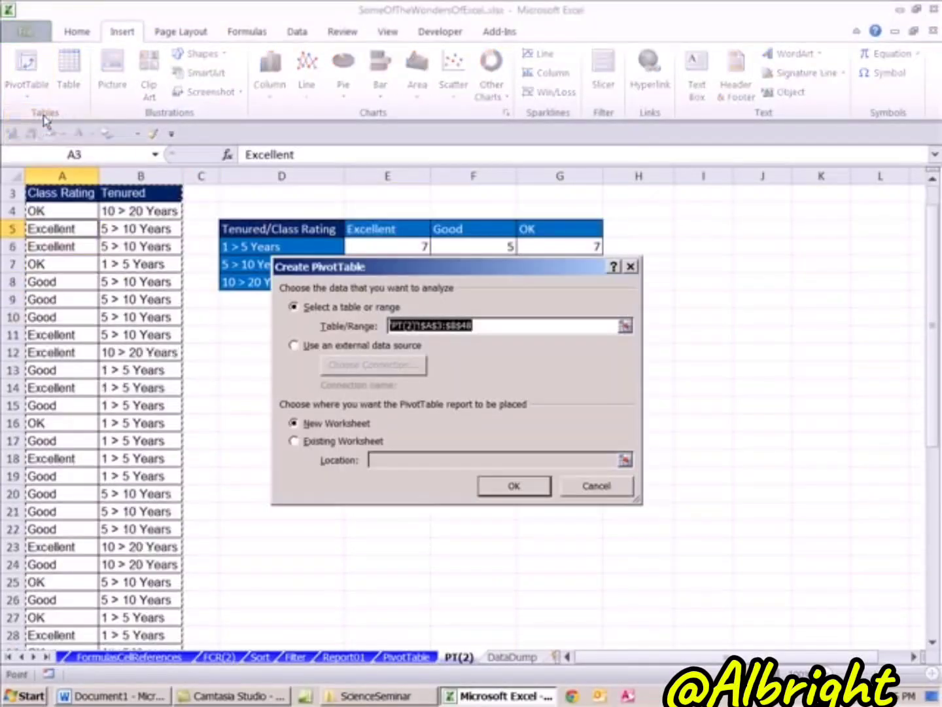
{"action": "left_click", "coordinate": [517, 487]}
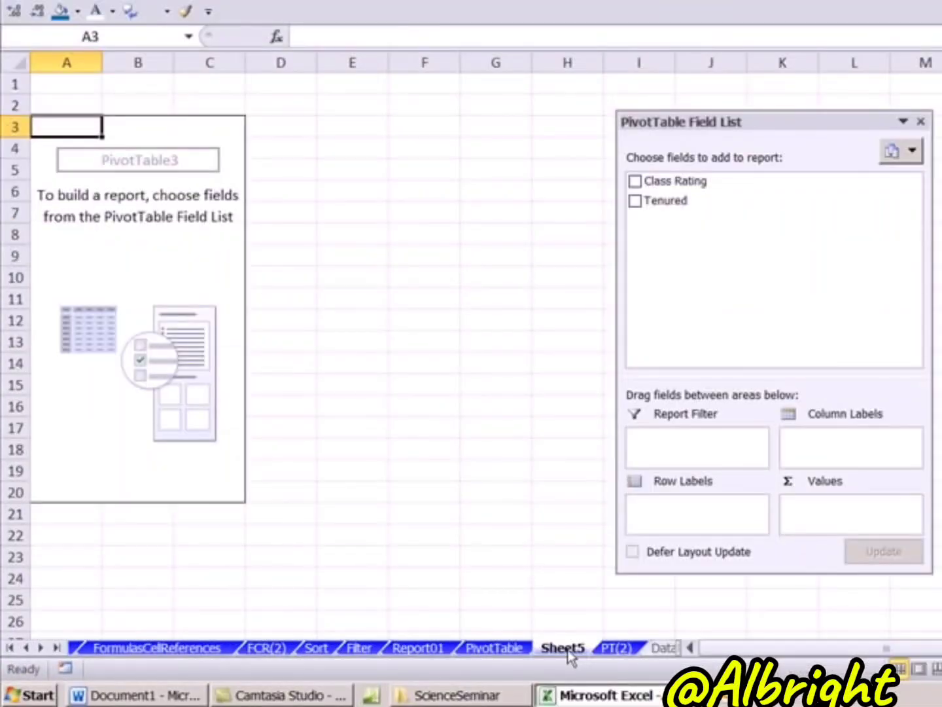
- Rename the new PivotTable worksheet as Report02
{"action": "double_click", "coordinate": [463, 656]}
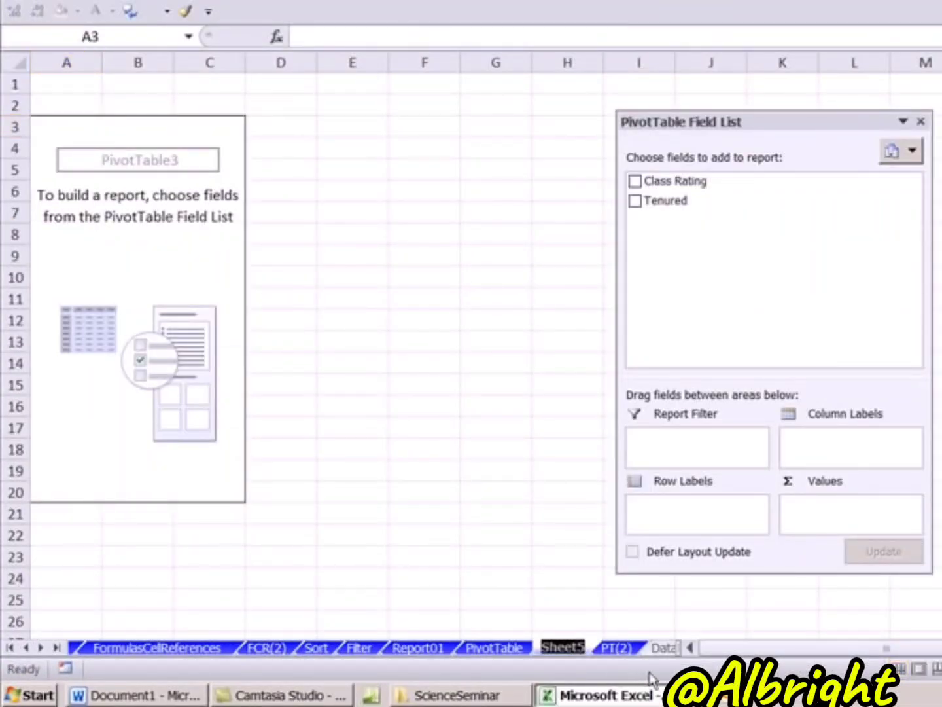
{"action": "type", "text": "Report"}
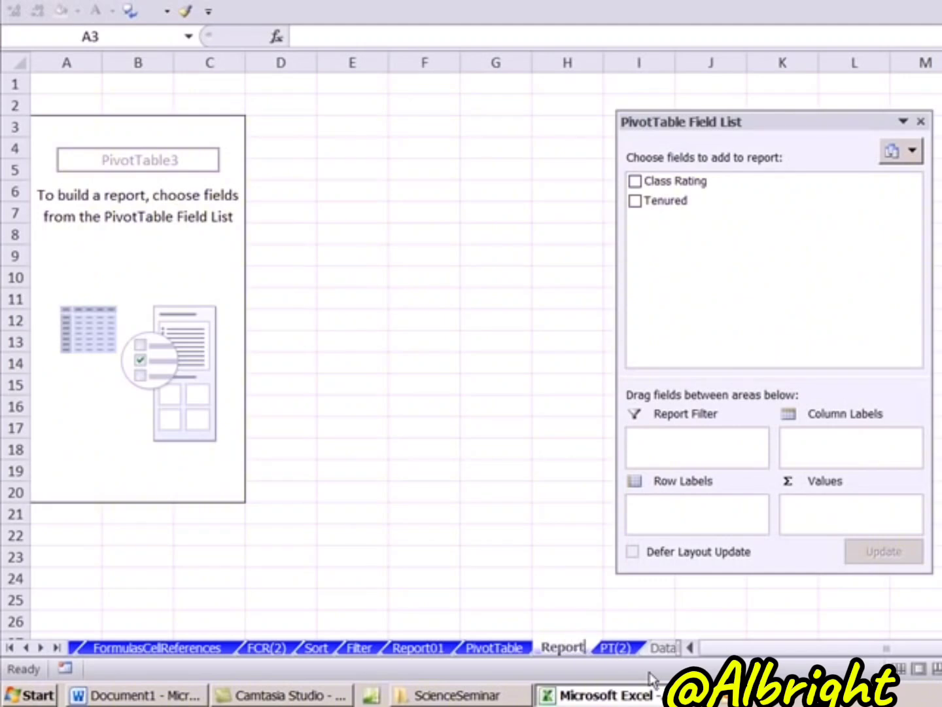
{"action": "type", "text": "02"}
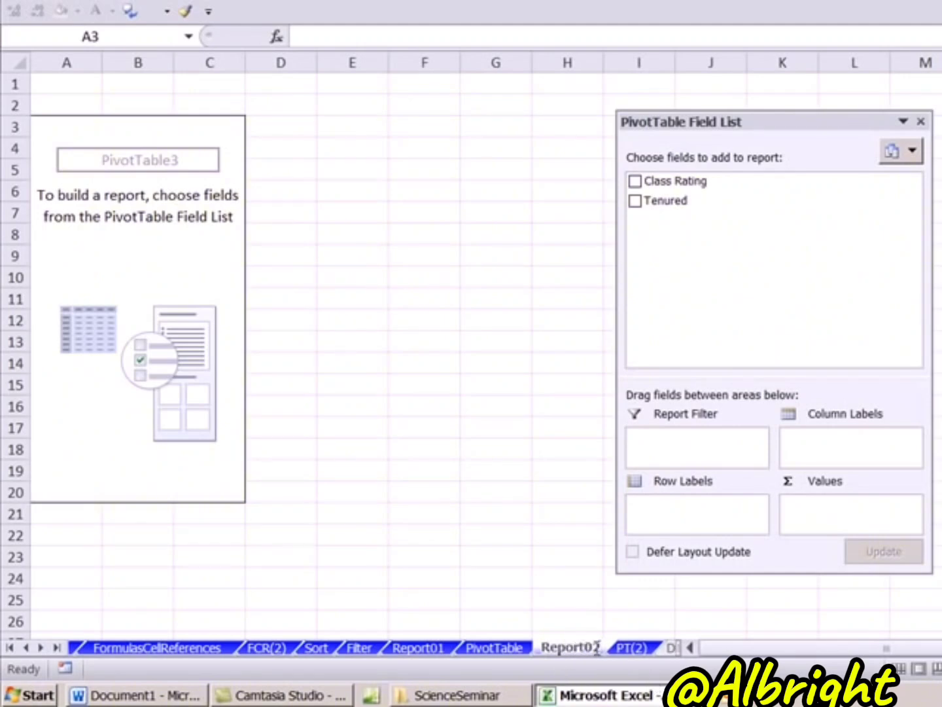
{"action": "key", "text": "Return"}
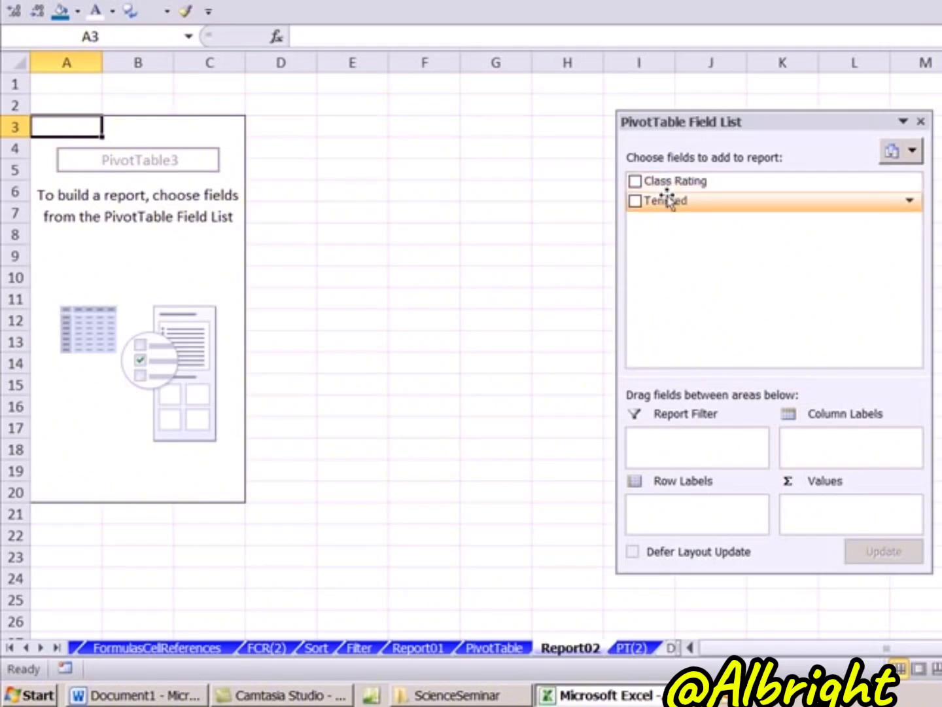
- Lay out the PivotTable with Tenured as row labels, Class Rating as column labels and Count of Tenured as values
{"action": "left_click_drag", "start_coordinate": [664, 208], "coordinate": [702, 503]}
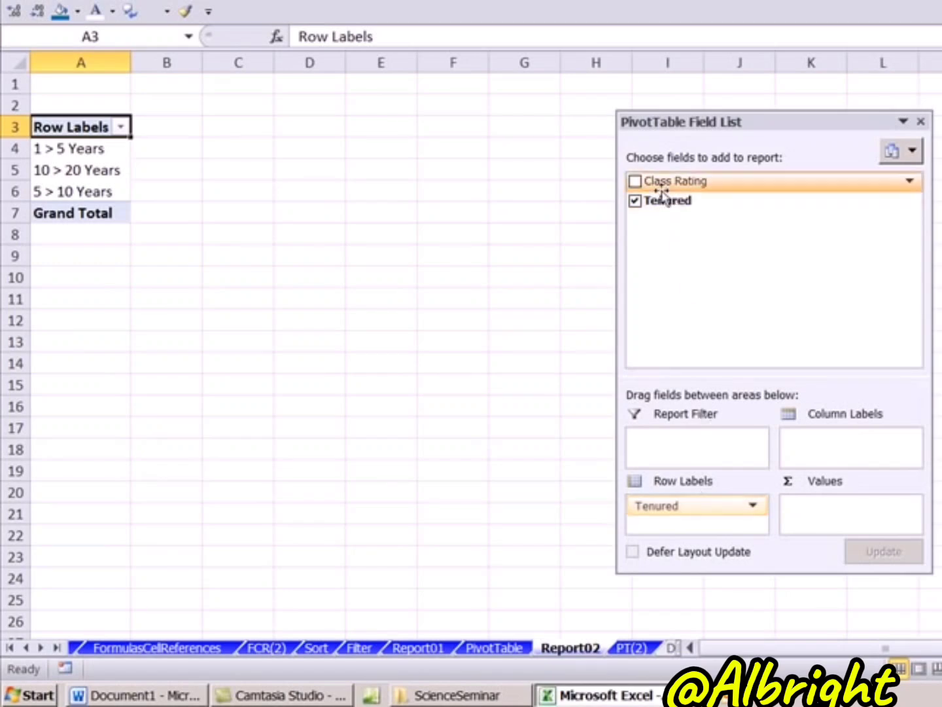
{"action": "left_click_drag", "start_coordinate": [654, 185], "coordinate": [836, 440]}
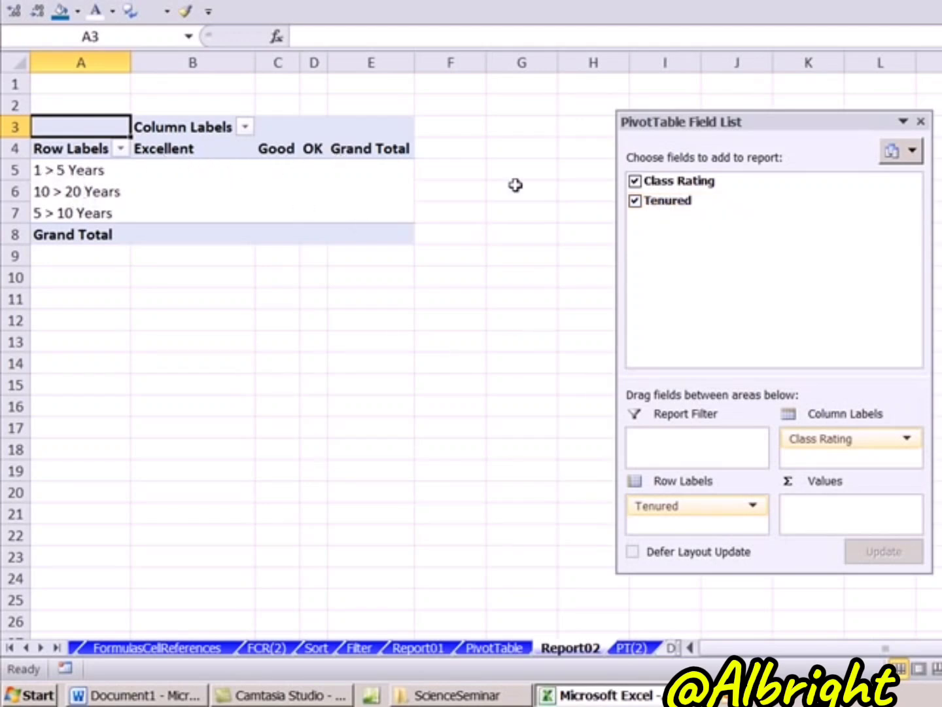
{"action": "left_click_drag", "start_coordinate": [692, 206], "coordinate": [835, 509]}
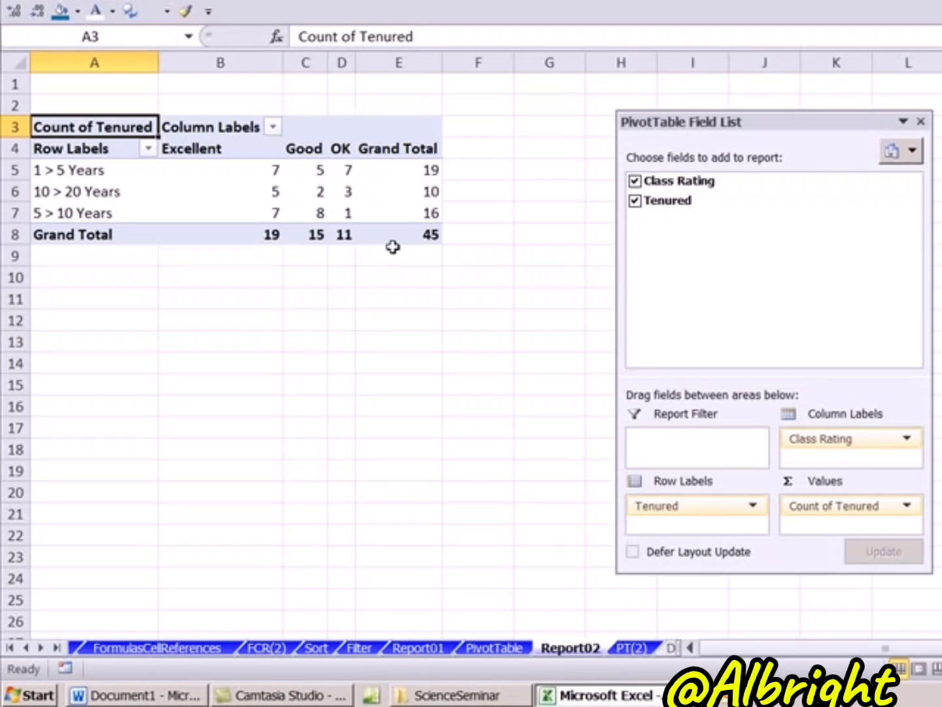
- Show the Report02 PivotTable in tabular form and apply the blue style from the first row of Medium PivotTable styles
{"action": "mouse_move", "coordinate": [396, 234]}
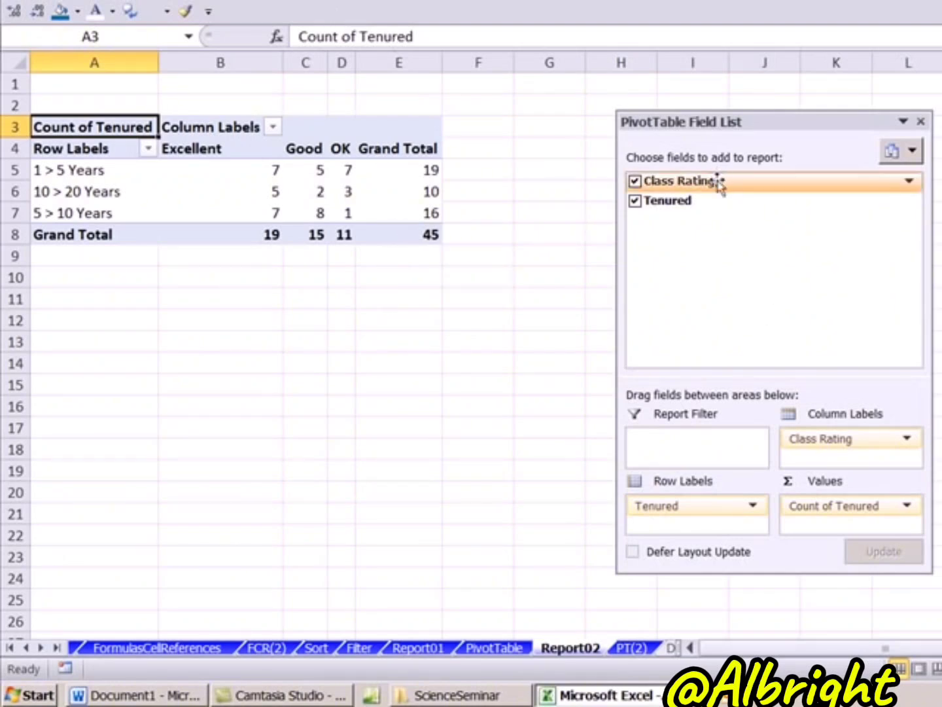
{"action": "mouse_move", "coordinate": [162, 163]}
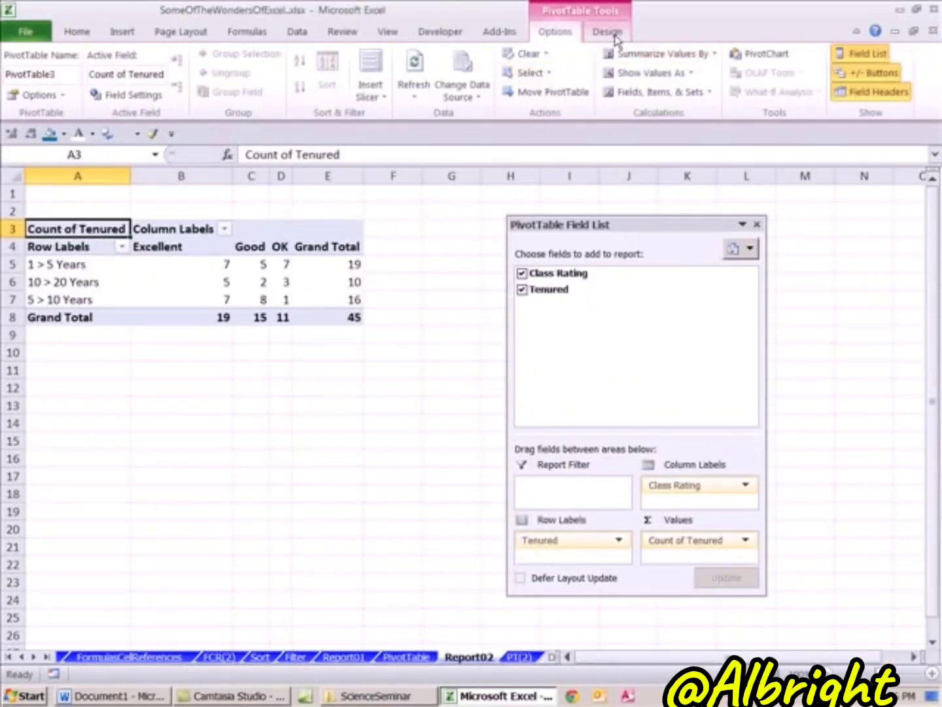
{"action": "left_click", "coordinate": [607, 32]}
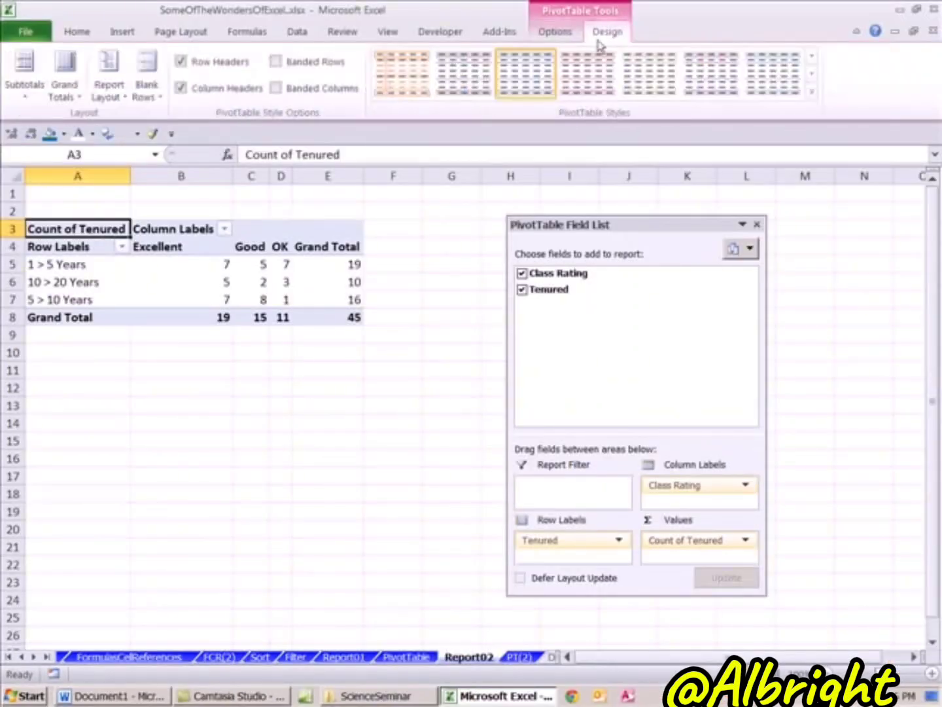
{"action": "left_click", "coordinate": [121, 98]}
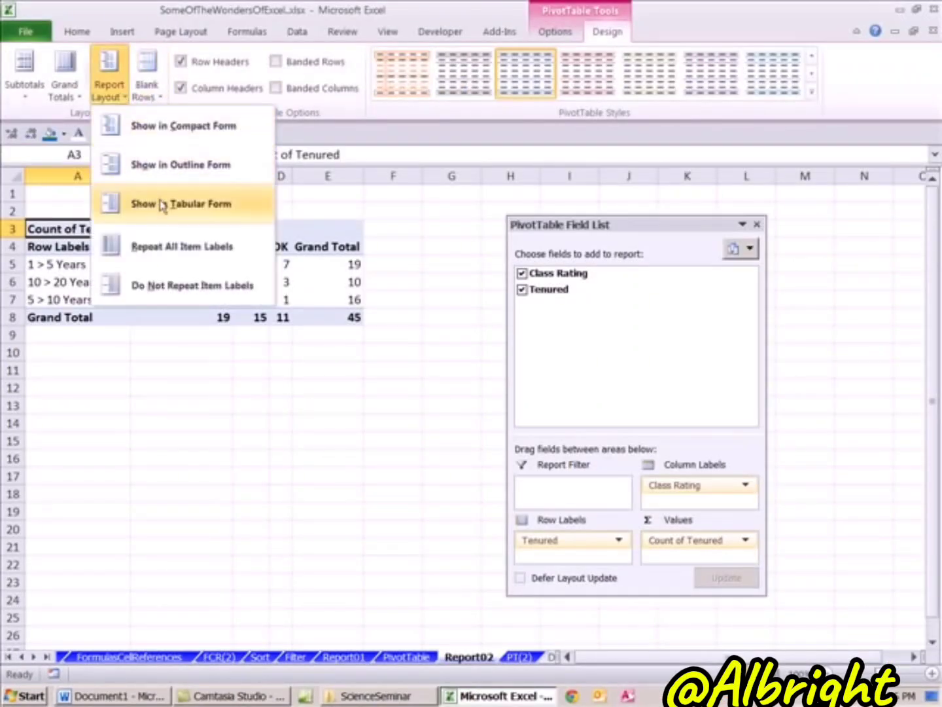
{"action": "left_click", "coordinate": [203, 209]}
{"action": "left_click", "coordinate": [812, 91]}
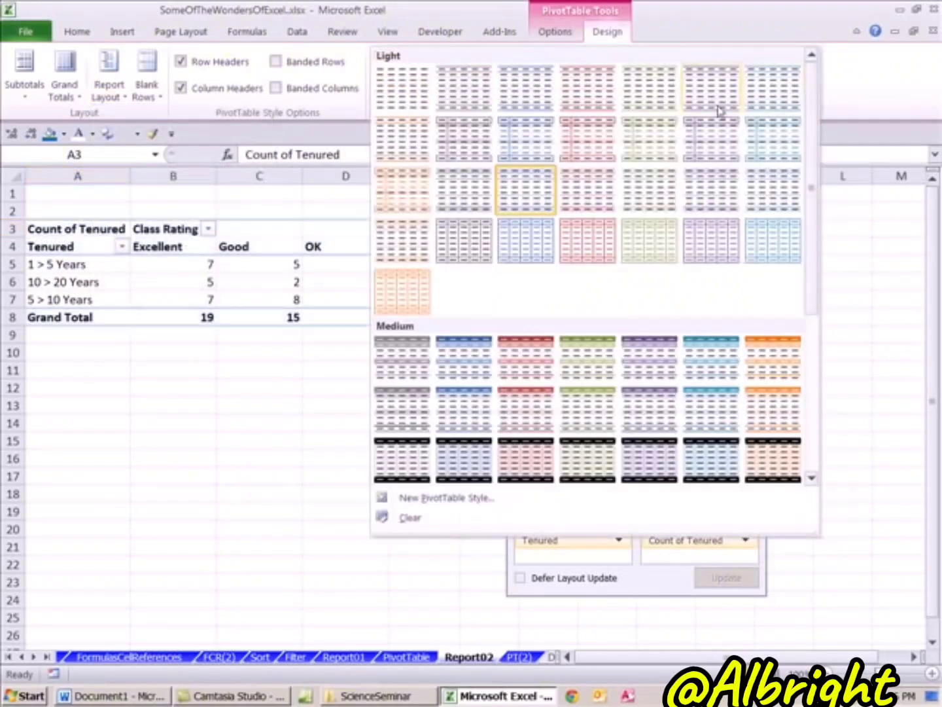
{"action": "left_click", "coordinate": [472, 359]}
{"action": "left_click", "coordinate": [237, 382]}
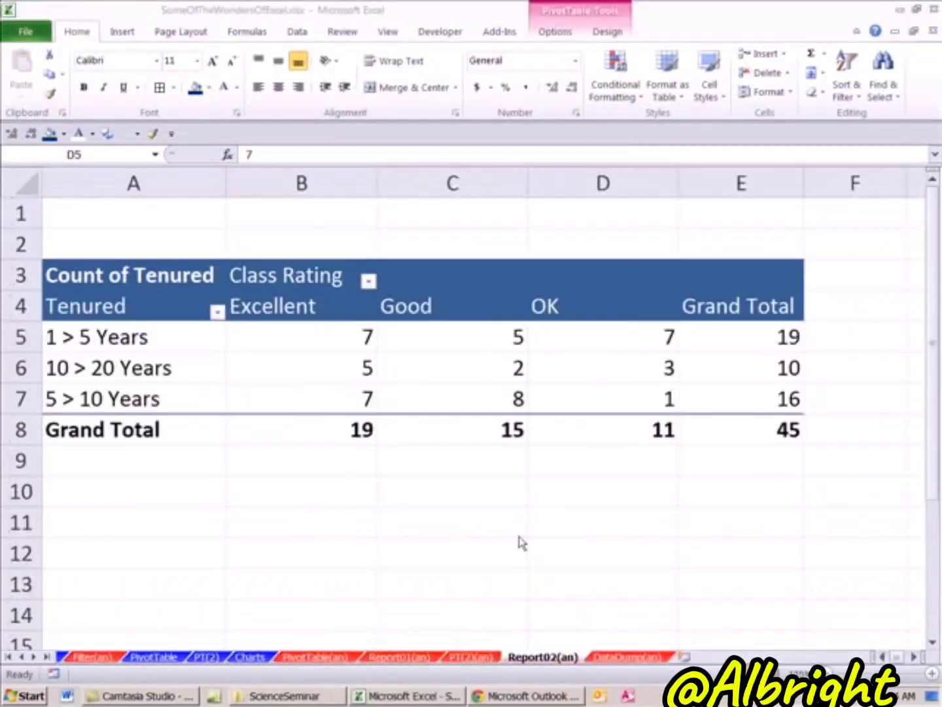
- Compare the survey data on the PT(2) sheet with the finished cross-tabulation on the Report02(an) sheet
{"action": "left_click", "coordinate": [366, 471]}
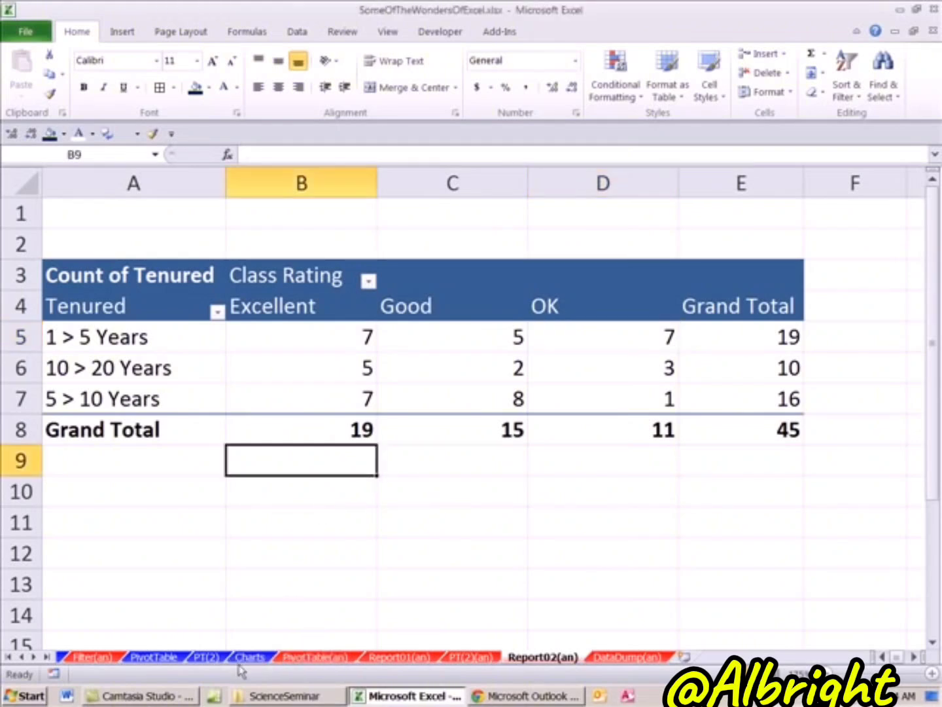
{"action": "left_click", "coordinate": [207, 657]}
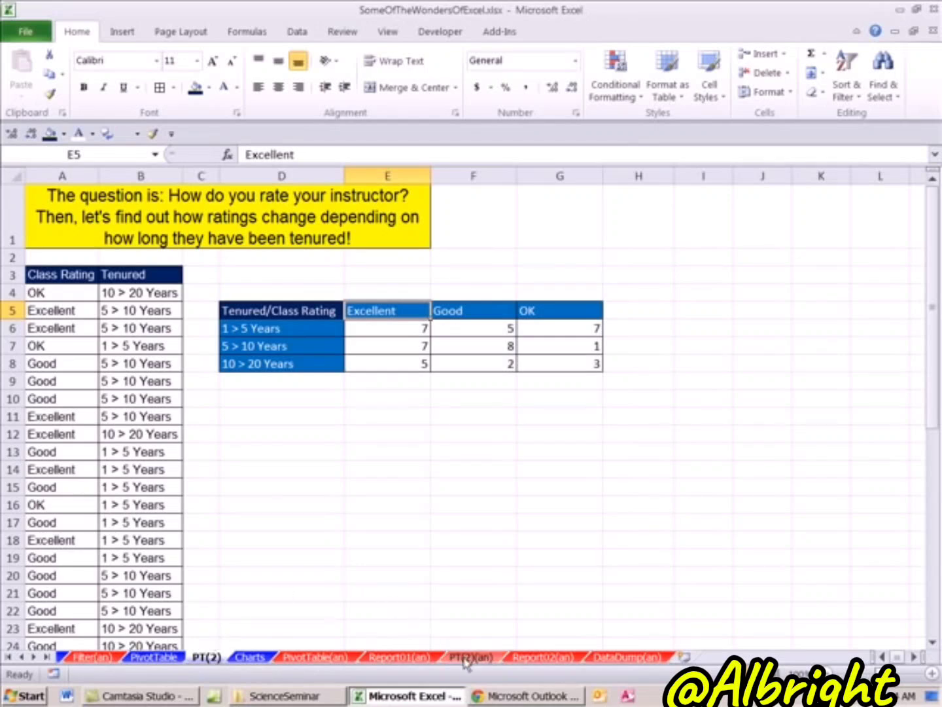
{"action": "left_click", "coordinate": [546, 657]}
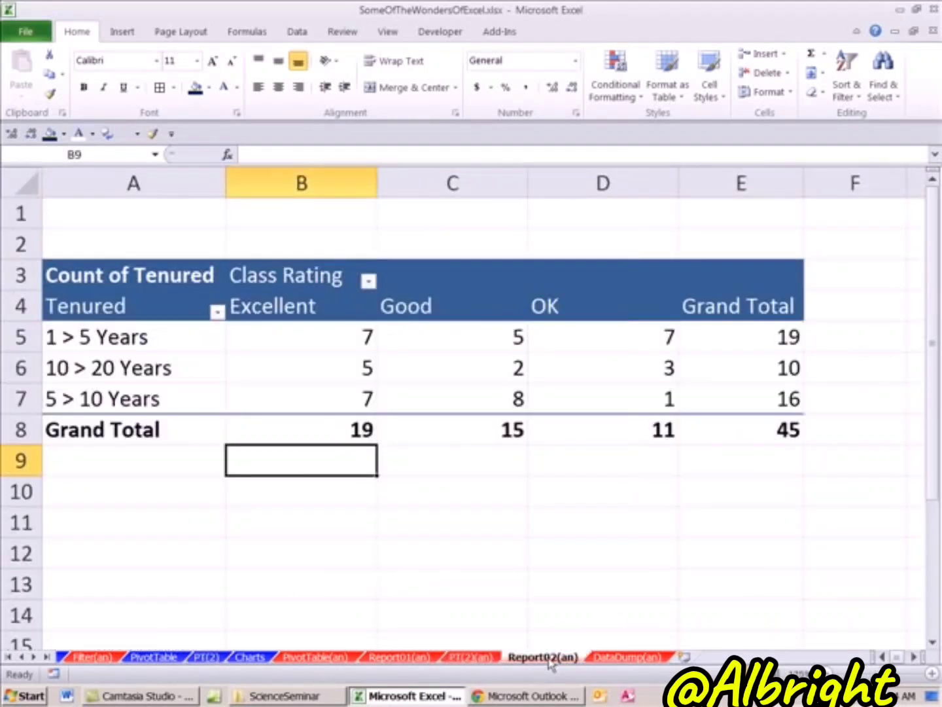
- Open the Charts sheet and examine the sales-by-region PivotTable alongside the ordinary table below it
{"action": "left_click", "coordinate": [247, 657]}
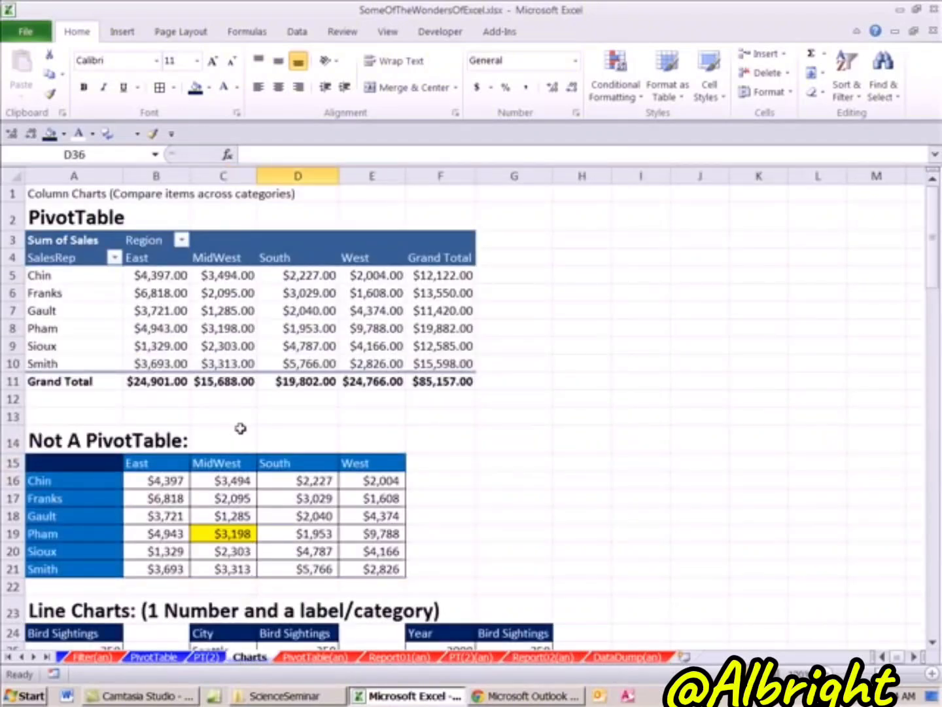
{"action": "left_click", "coordinate": [178, 305]}
{"action": "left_click_drag", "start_coordinate": [137, 272], "coordinate": [395, 368]}
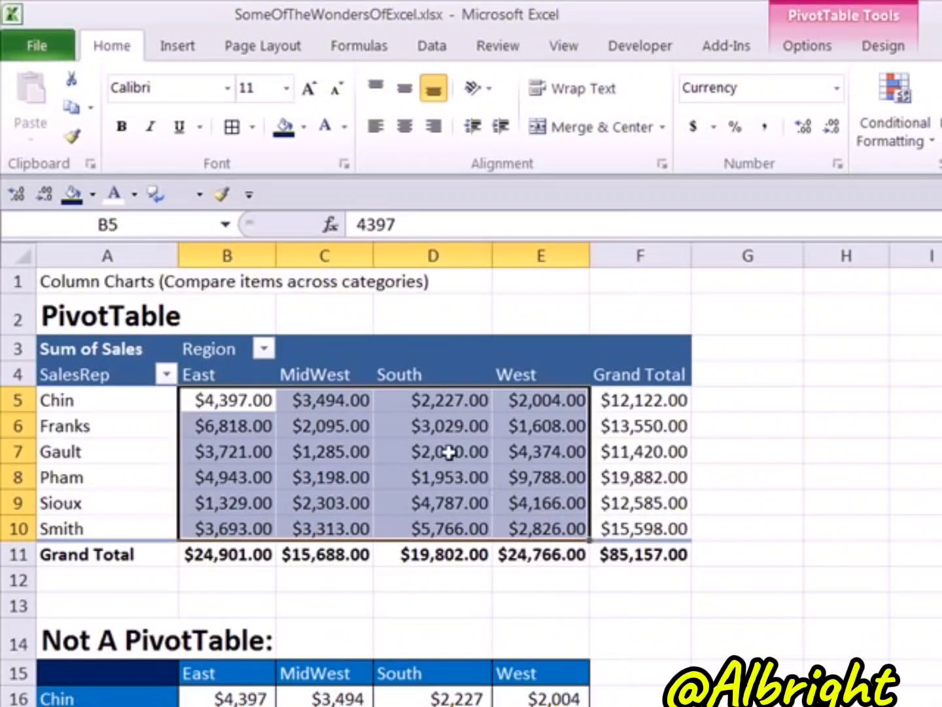
{"action": "mouse_move", "coordinate": [324, 459]}
{"action": "left_click", "coordinate": [309, 427]}
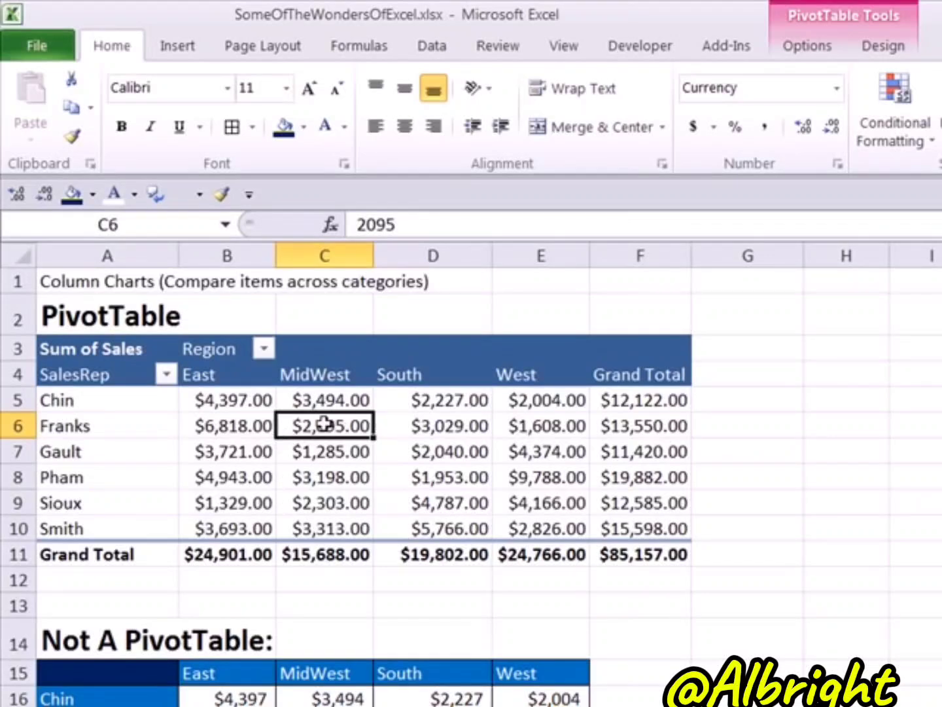
{"action": "scroll", "coordinate": [268, 540], "scroll_direction": "down", "scroll_amount": 2}
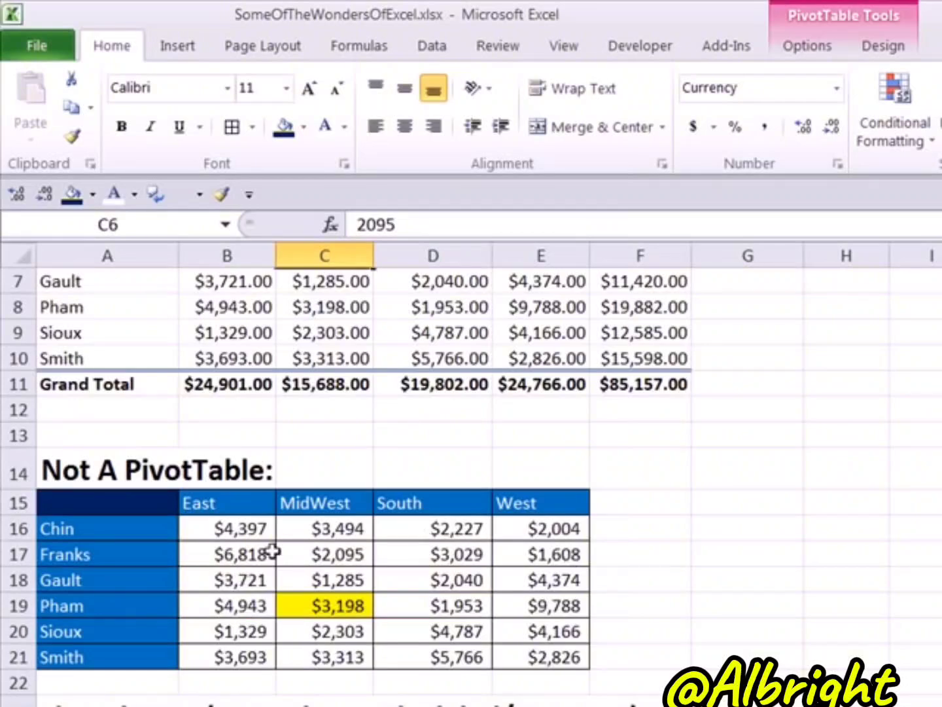
{"action": "scroll", "coordinate": [331, 639], "scroll_direction": "up", "scroll_amount": 2}
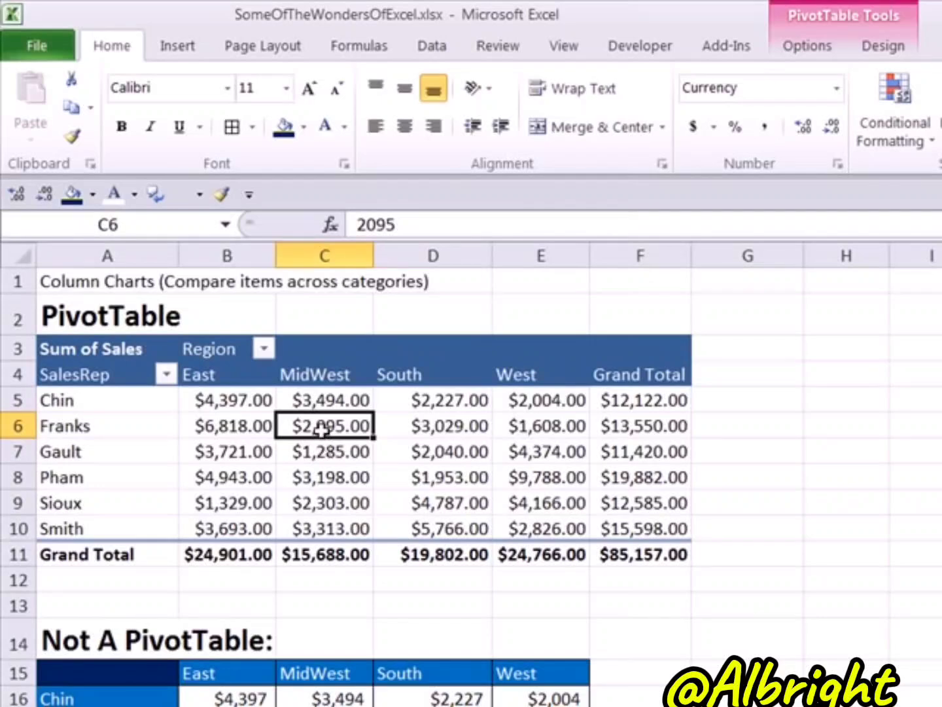
{"action": "mouse_move", "coordinate": [325, 426]}
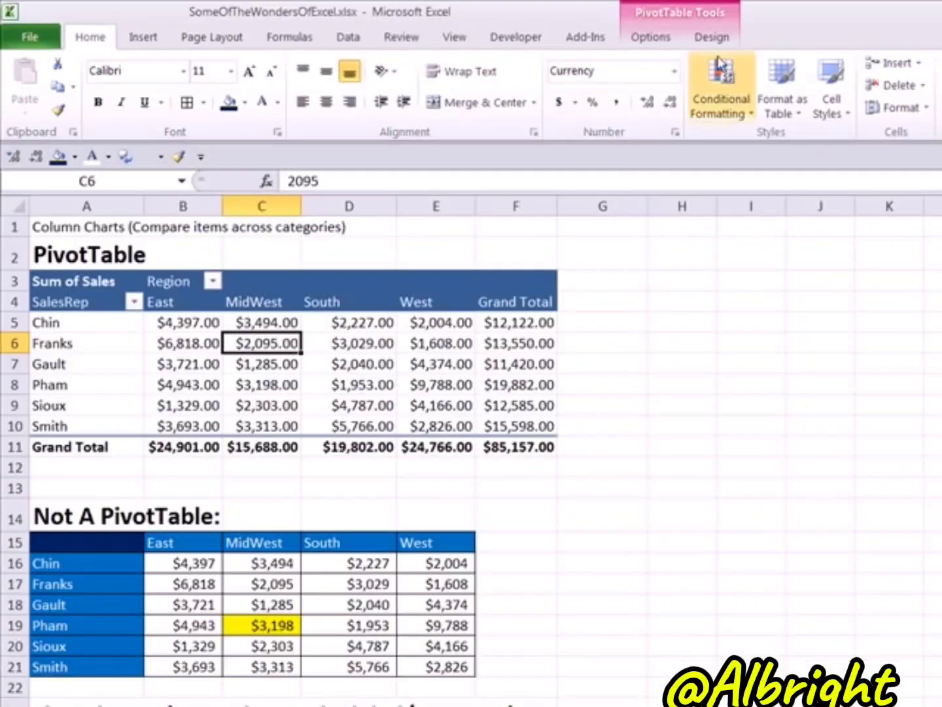
- Insert a clustered column PivotChart from the sales PivotTable and place it over the empty columns beside the region figures
{"action": "left_click", "coordinate": [660, 39]}
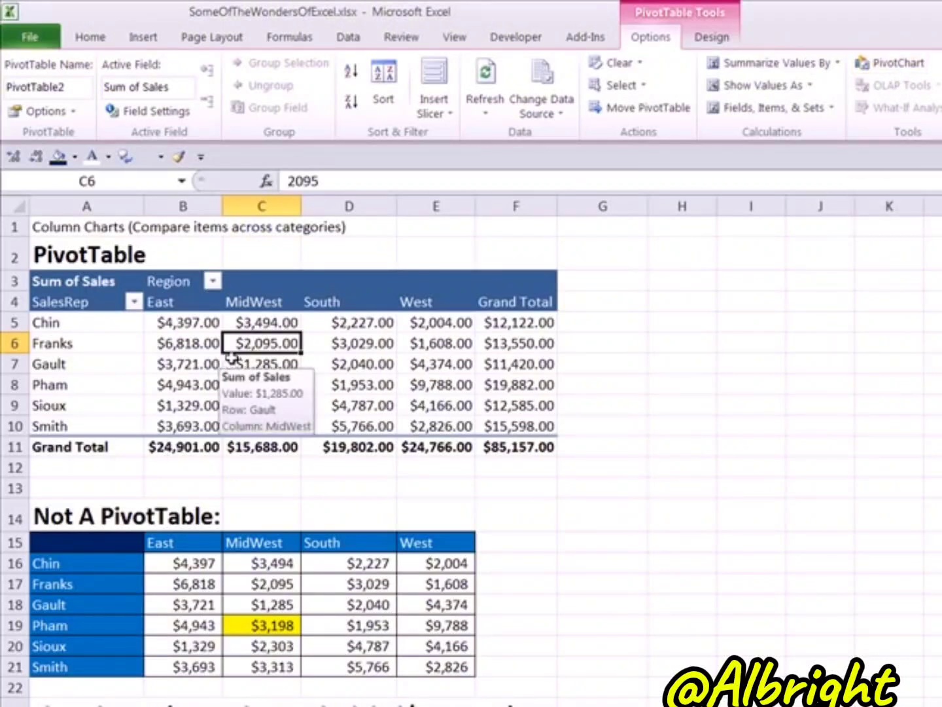
{"action": "left_click", "coordinate": [147, 42]}
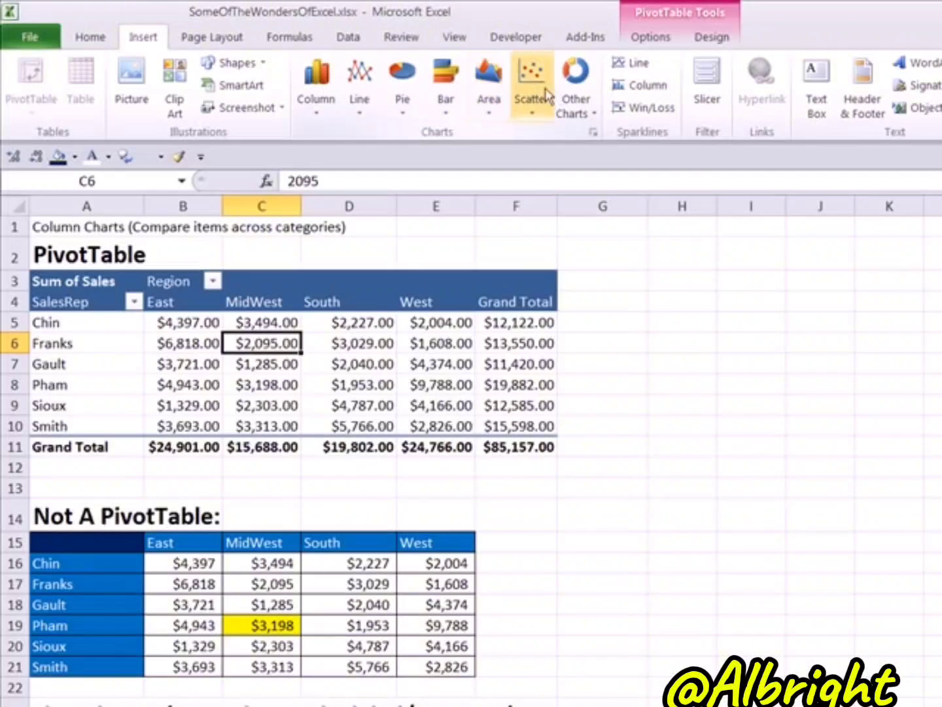
{"action": "left_click", "coordinate": [651, 37]}
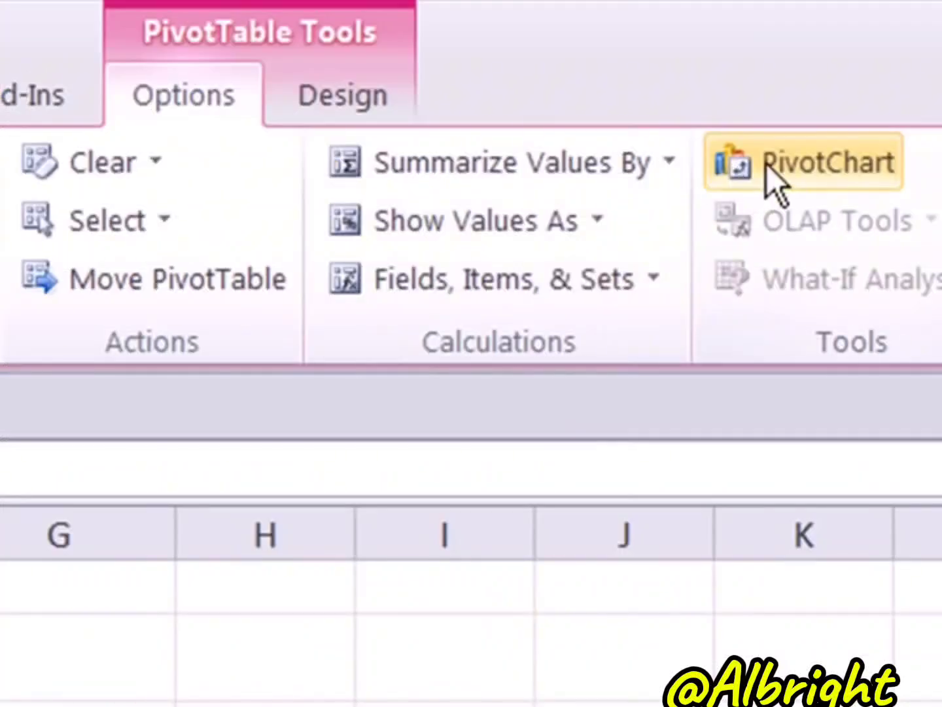
{"action": "left_click", "coordinate": [876, 67]}
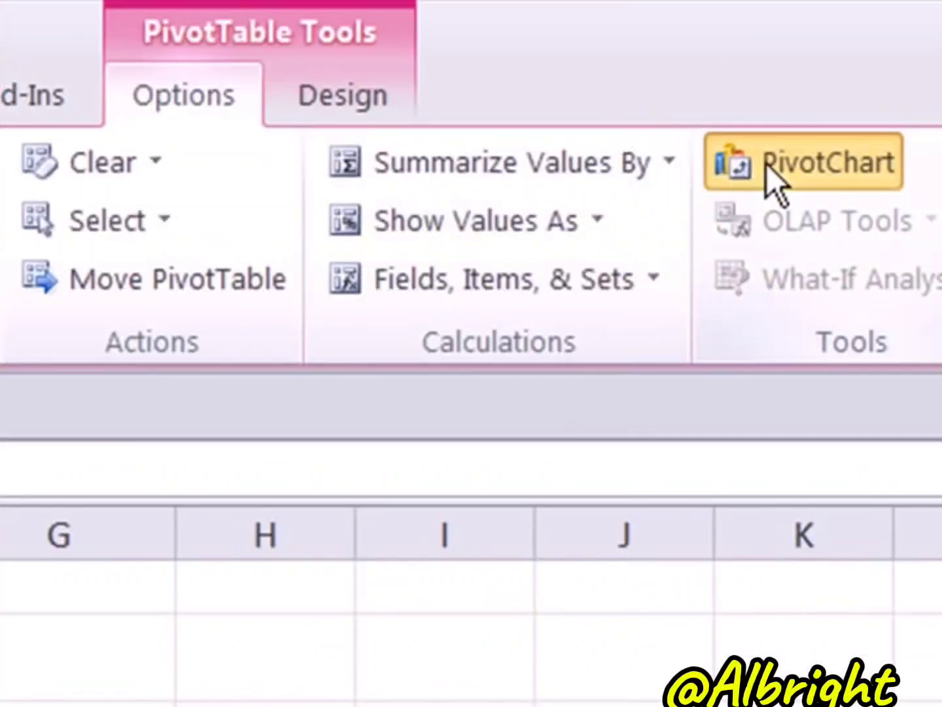
{"action": "left_click_drag", "start_coordinate": [497, 196], "coordinate": [640, 211]}
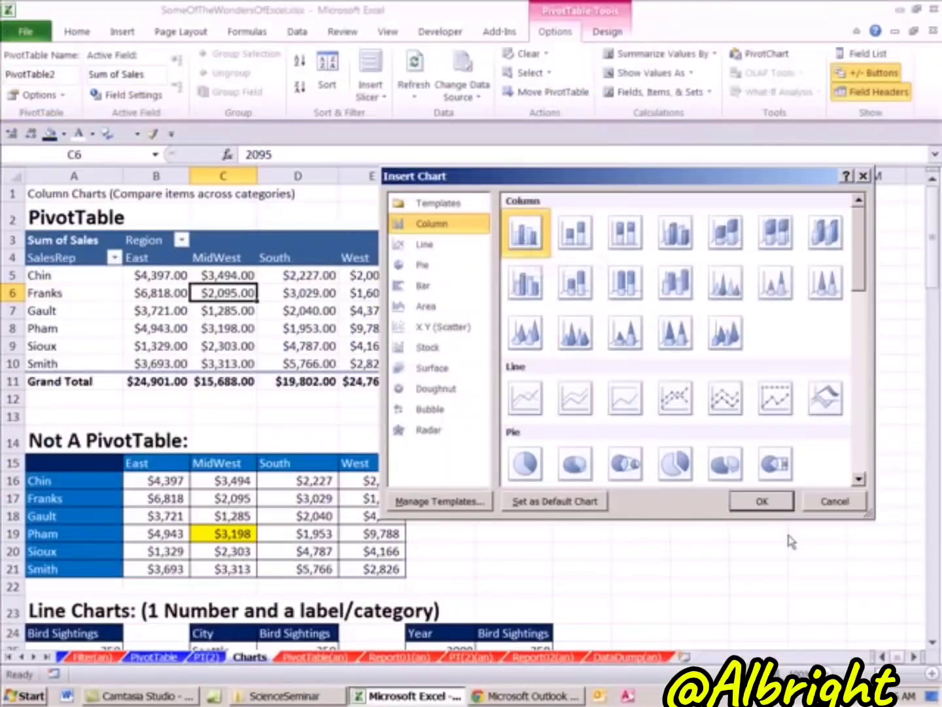
{"action": "left_click", "coordinate": [764, 502]}
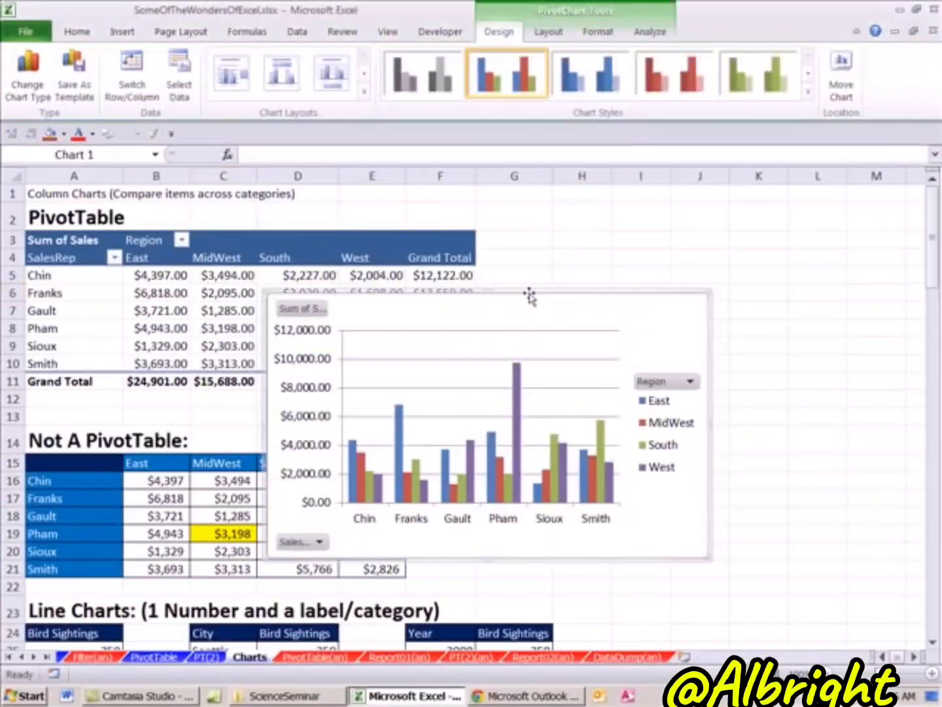
{"action": "left_click_drag", "start_coordinate": [533, 292], "coordinate": [704, 204]}
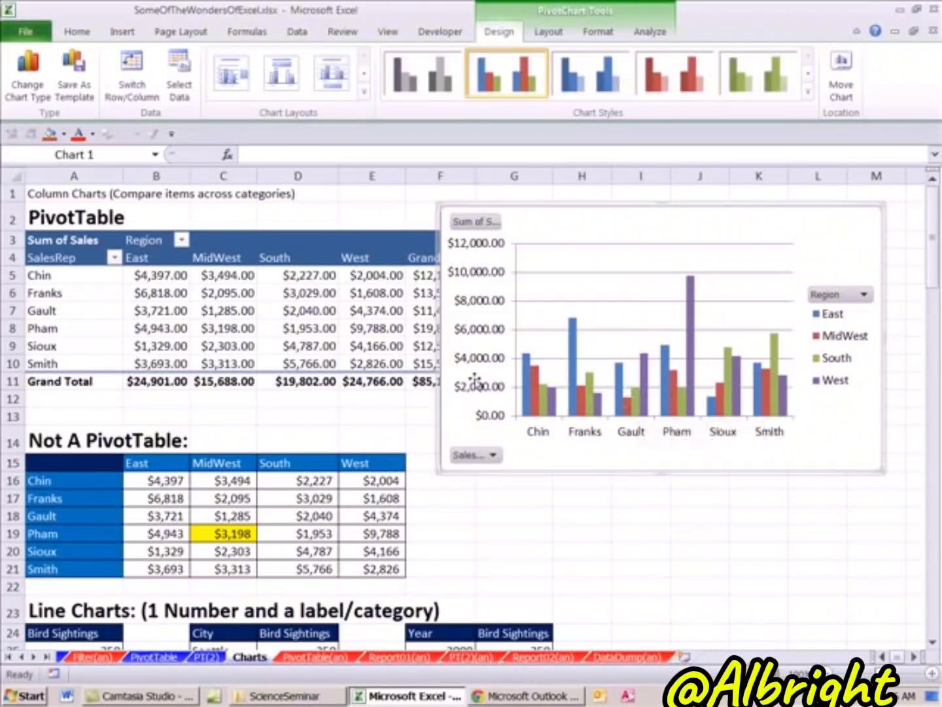
{"action": "left_click", "coordinate": [231, 302]}
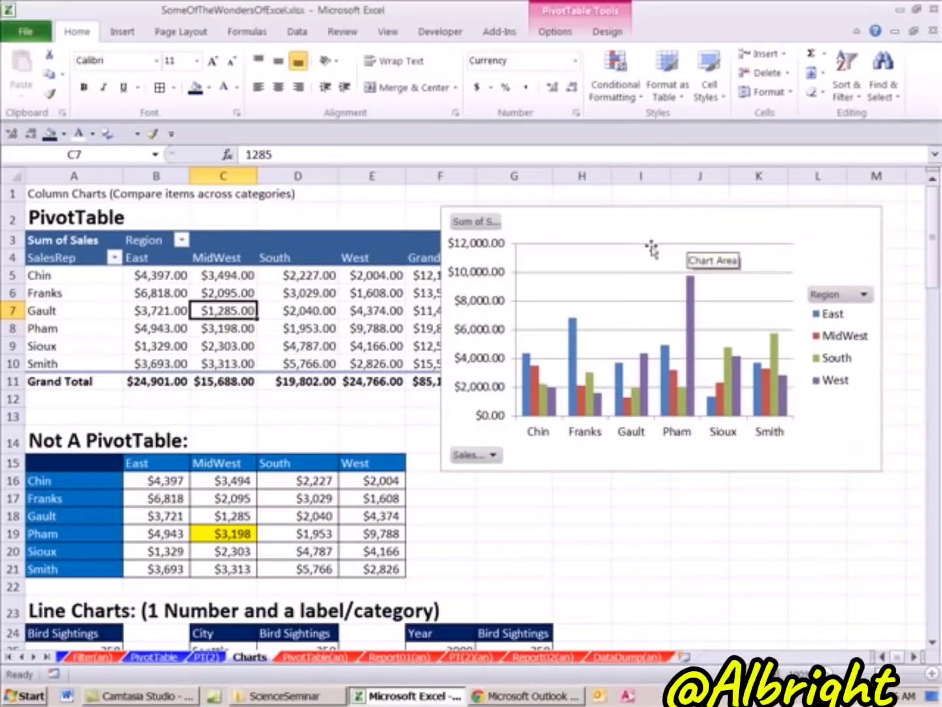
{"action": "mouse_move", "coordinate": [640, 359]}
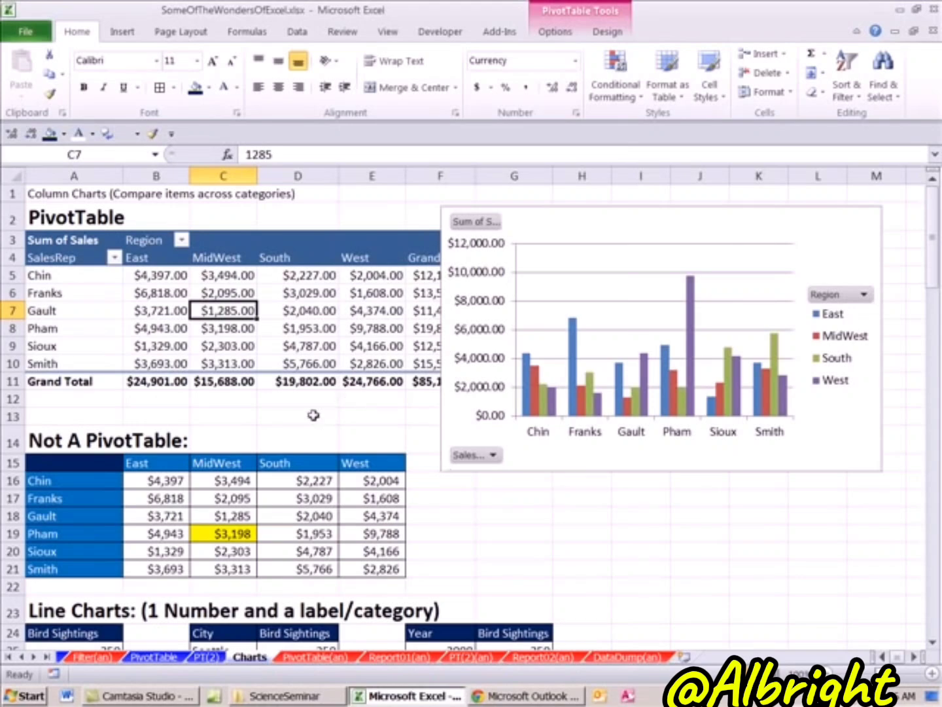
- Insert a 2-D clustered column chart from the ordinary sales table in A15:E21
{"action": "scroll", "coordinate": [314, 429], "scroll_direction": "down", "scroll_amount": 2}
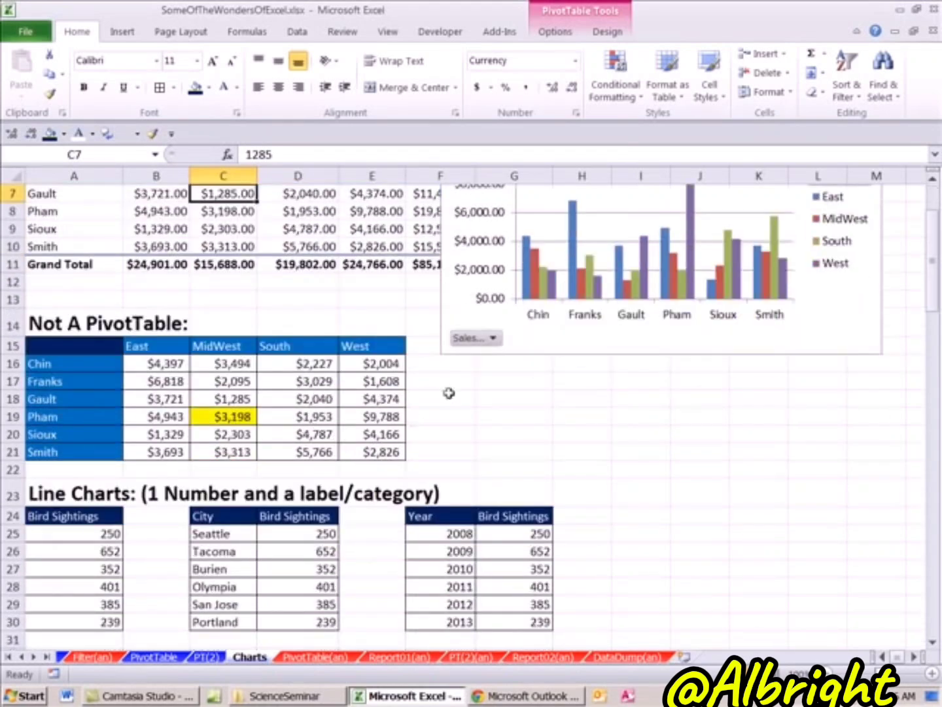
{"action": "scroll", "coordinate": [173, 370], "scroll_direction": "up", "scroll_amount": 2}
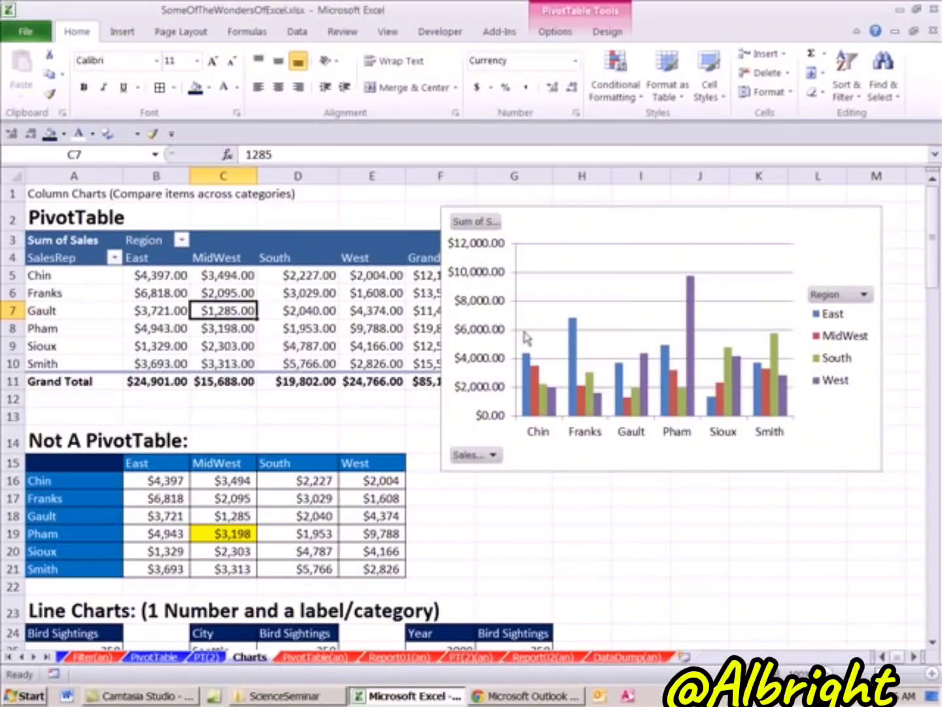
{"action": "scroll", "coordinate": [394, 404], "scroll_direction": "down", "scroll_amount": 2}
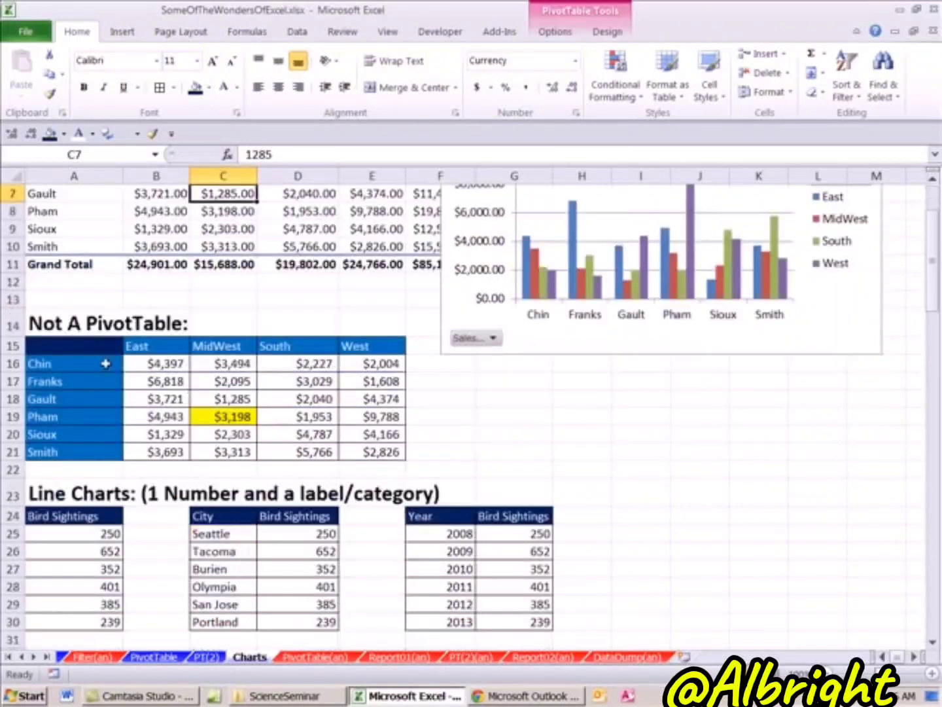
{"action": "left_click_drag", "start_coordinate": [69, 346], "coordinate": [373, 452]}
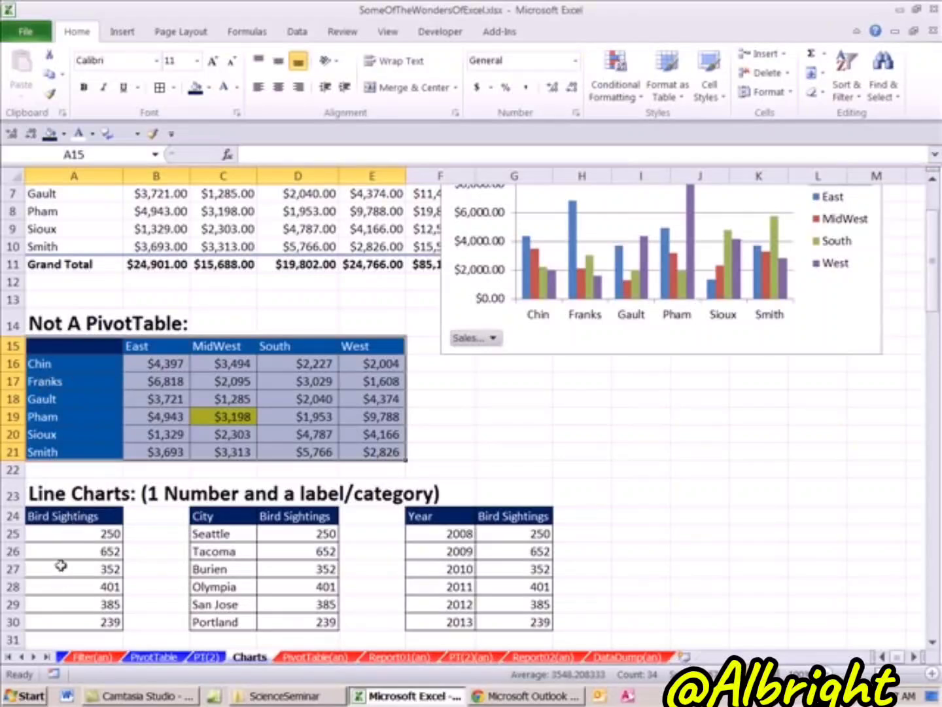
{"action": "left_click", "coordinate": [122, 31]}
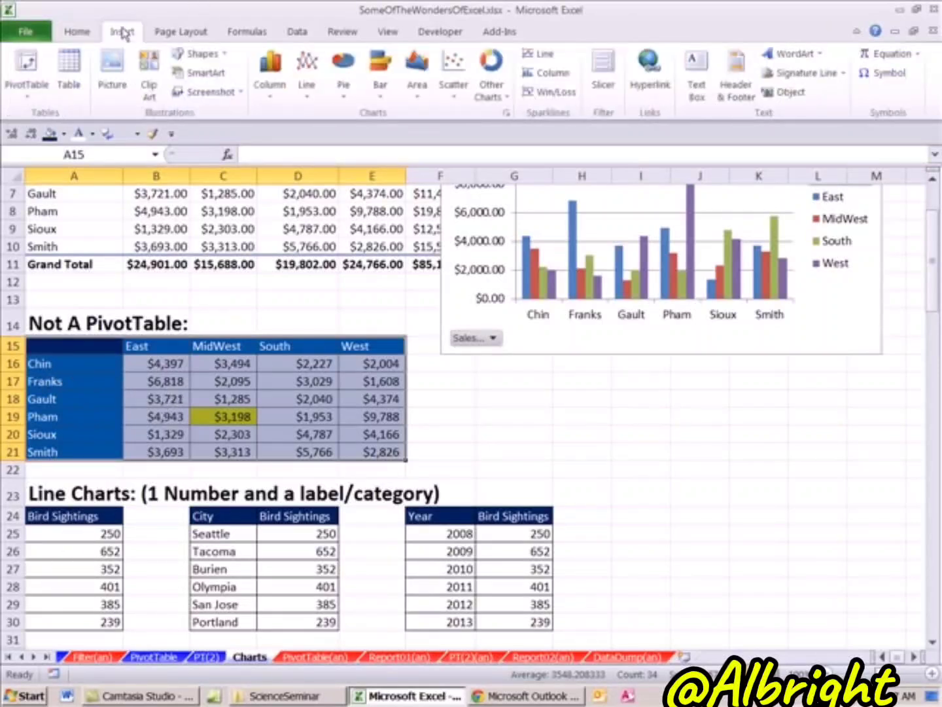
{"action": "left_click", "coordinate": [272, 103]}
{"action": "left_click", "coordinate": [278, 153]}
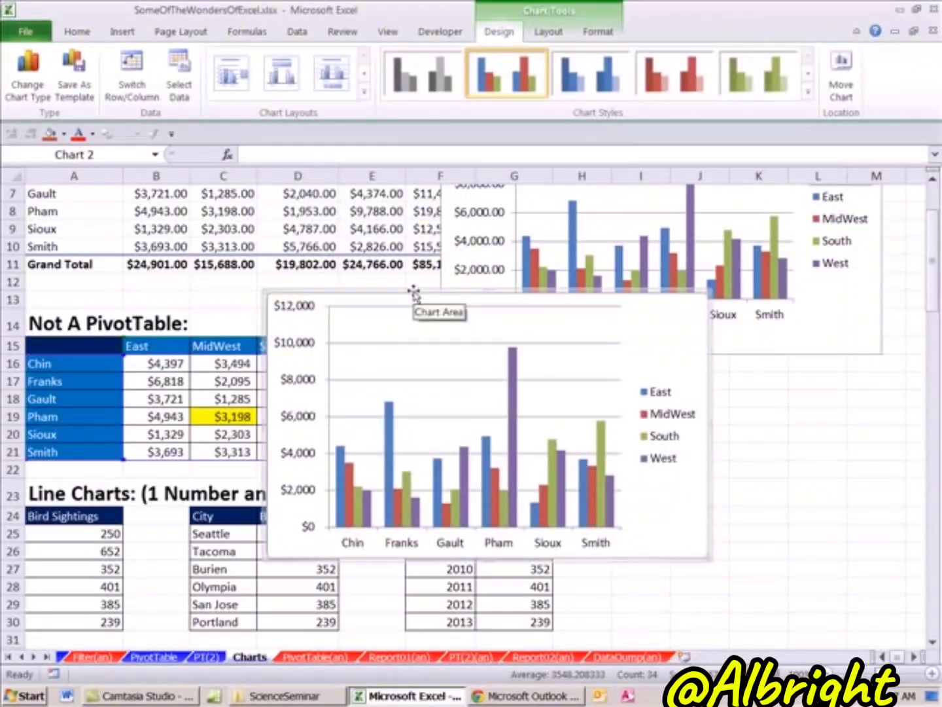
- Switch the new column chart's rows and columns to put regions on the horizontal axis, and move it beside its source table
{"action": "left_click_drag", "start_coordinate": [414, 292], "coordinate": [449, 269]}
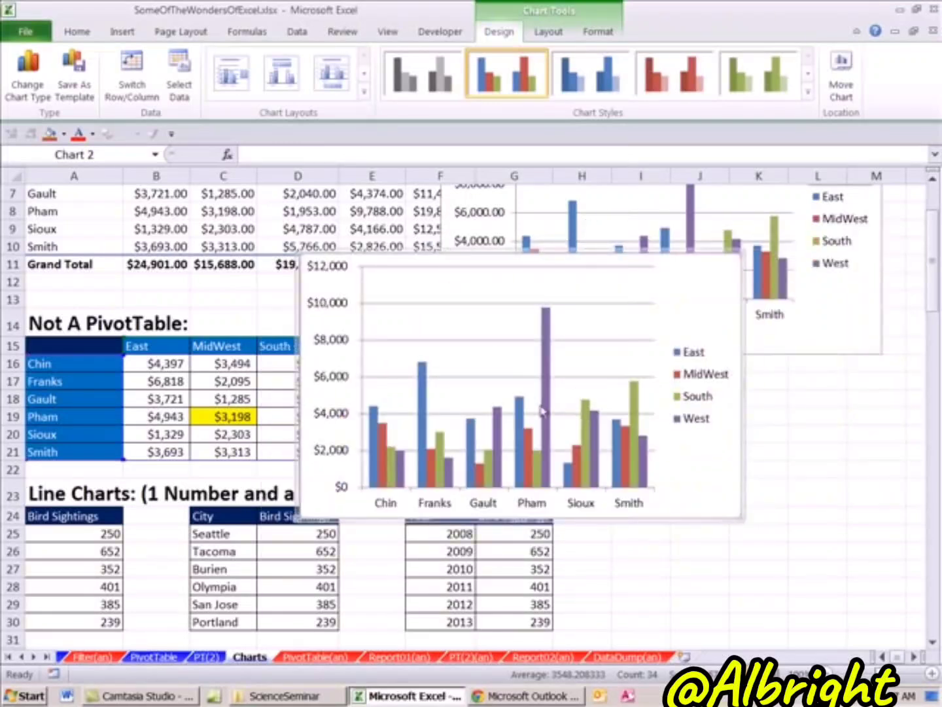
{"action": "left_click_drag", "start_coordinate": [401, 258], "coordinate": [358, 255]}
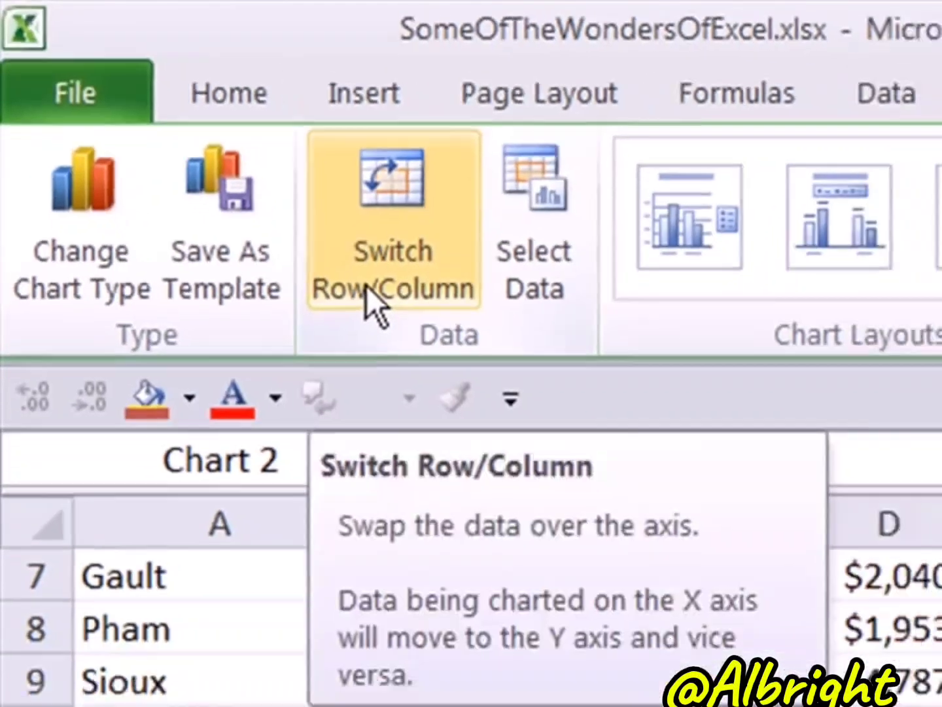
{"action": "left_click", "coordinate": [367, 286]}
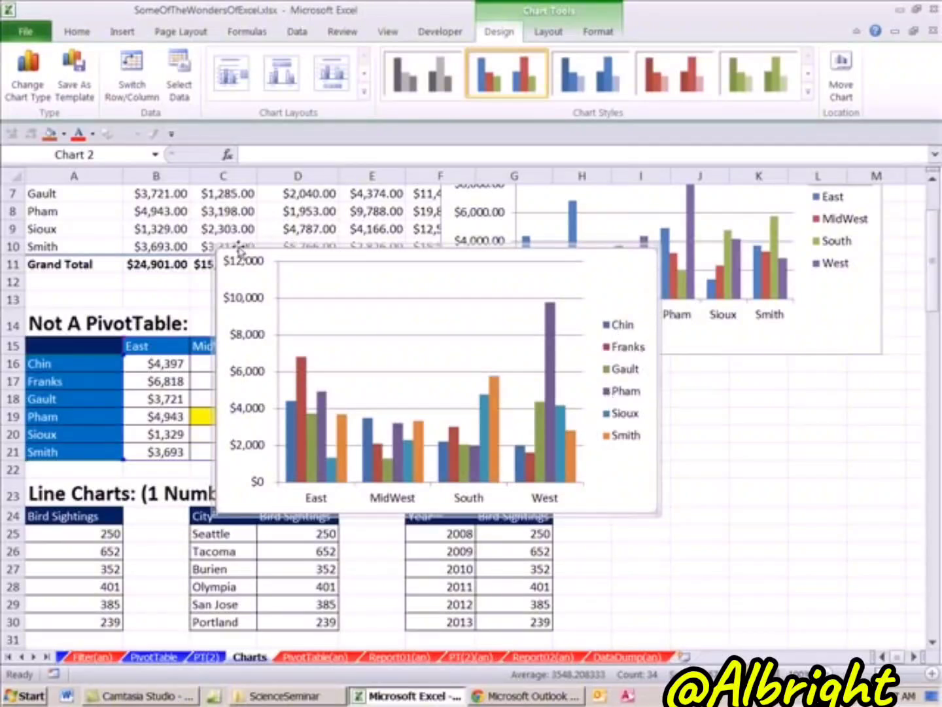
{"action": "left_click_drag", "start_coordinate": [239, 251], "coordinate": [479, 230]}
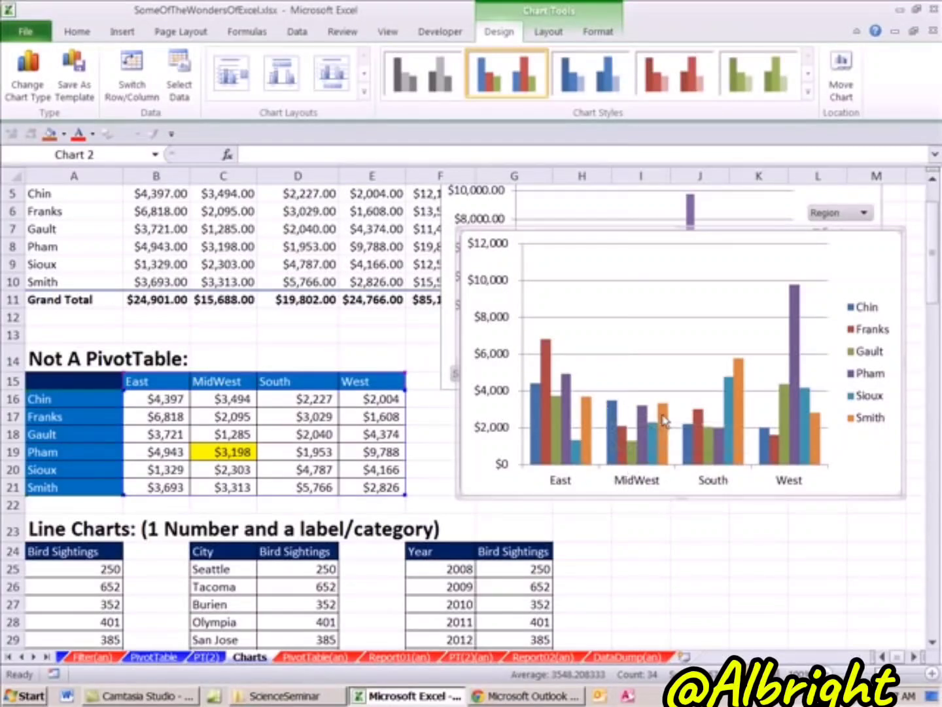
- Compare the number and category columns of the three Line Charts tables with the two-number X-Y Scatter table below them
{"action": "scroll", "coordinate": [511, 506], "scroll_direction": "down", "scroll_amount": 3}
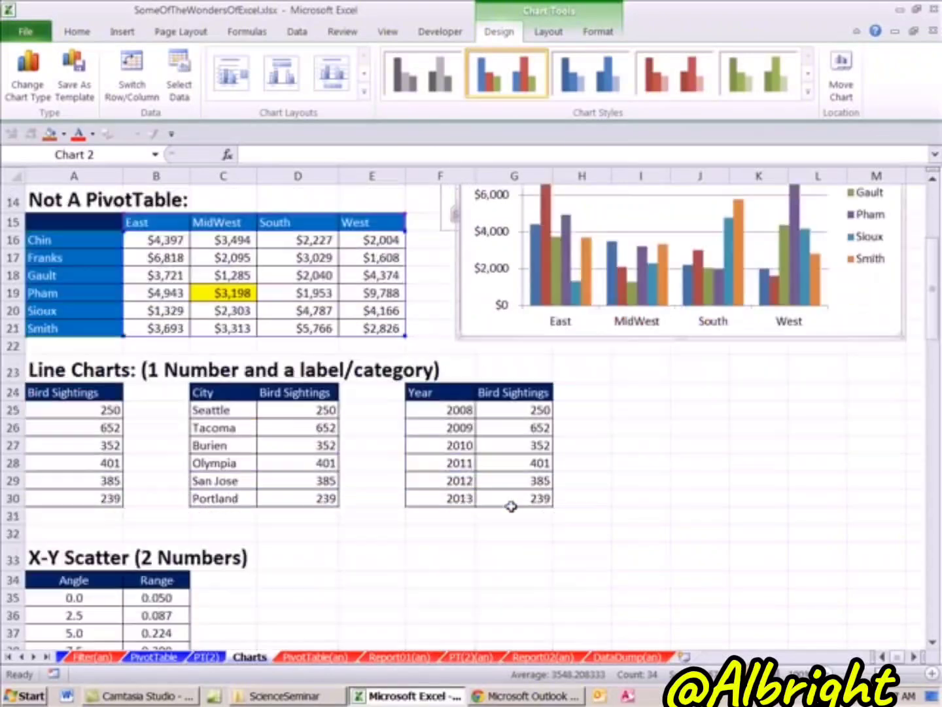
{"action": "scroll", "coordinate": [383, 527], "scroll_direction": "down", "scroll_amount": 1}
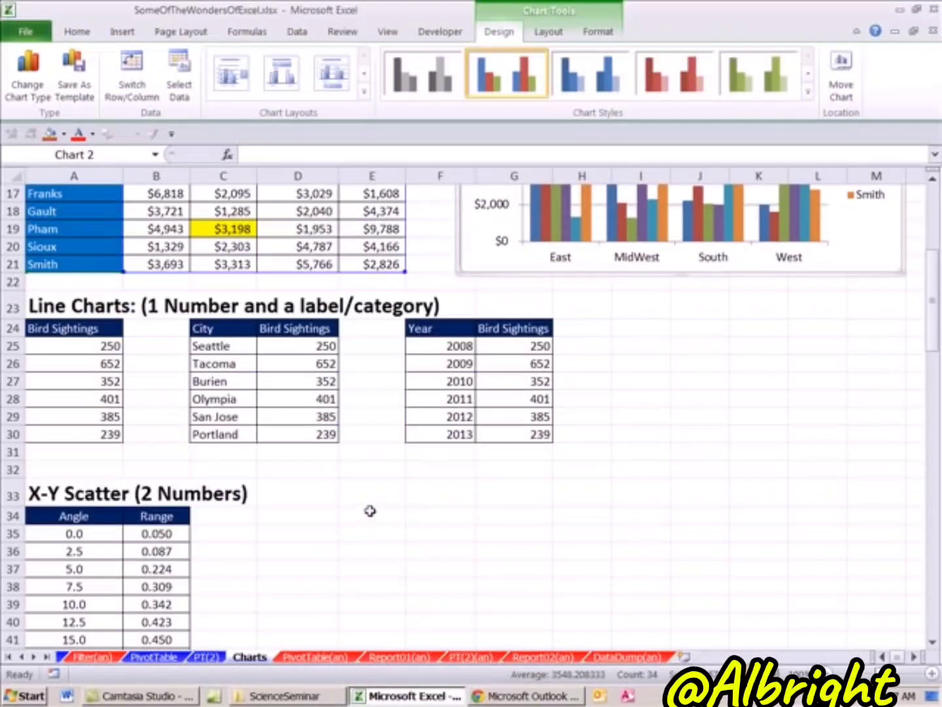
{"action": "left_click", "coordinate": [390, 494]}
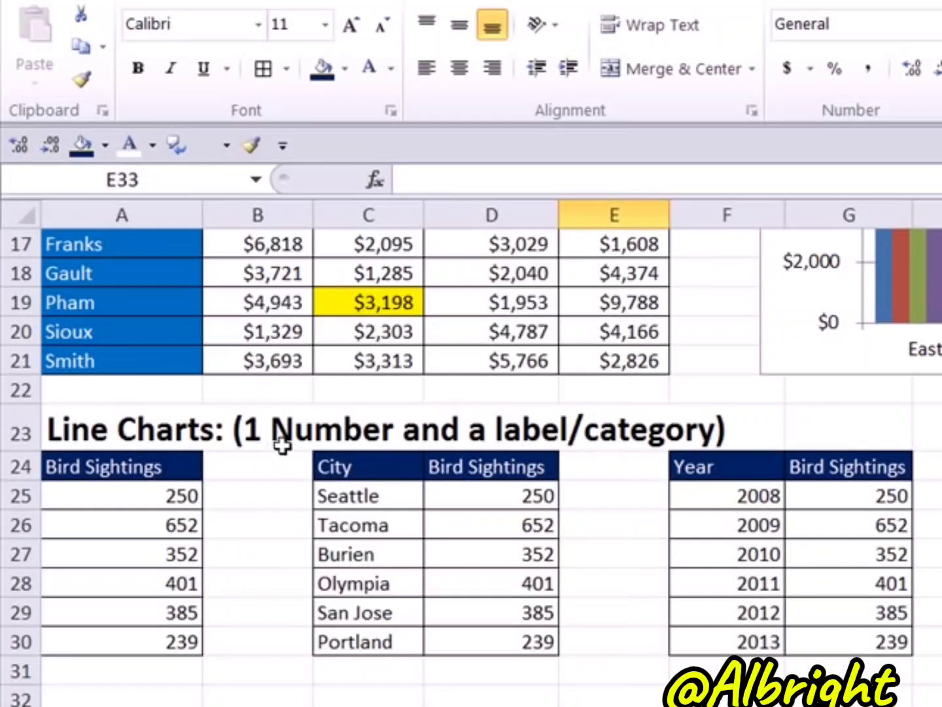
{"action": "left_click", "coordinate": [494, 492]}
{"action": "left_click_drag", "start_coordinate": [494, 492], "coordinate": [506, 631]}
{"action": "left_click_drag", "start_coordinate": [361, 498], "coordinate": [370, 629]}
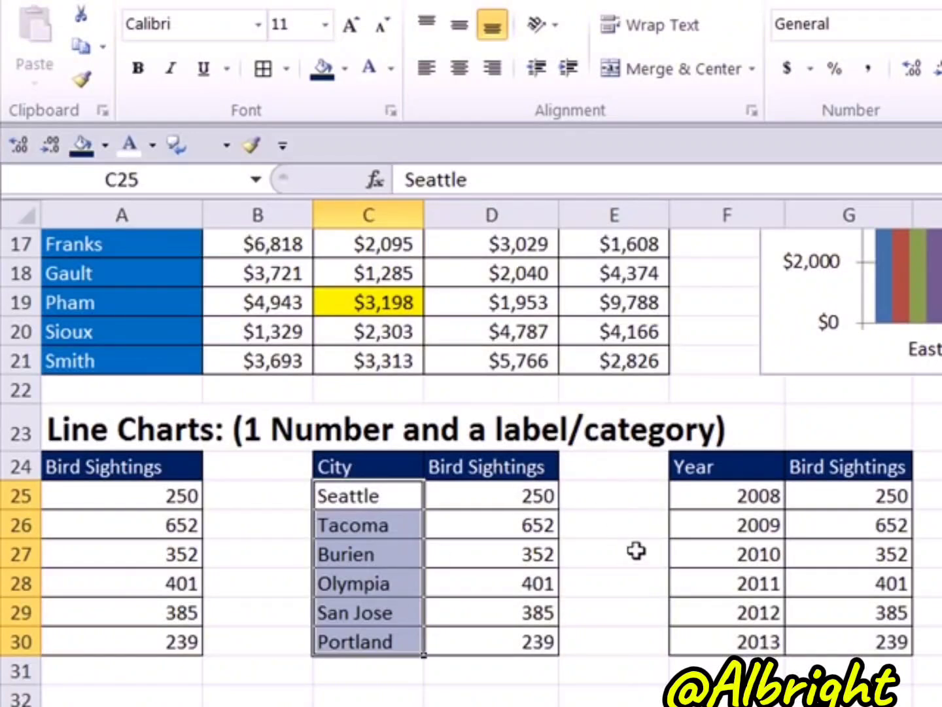
{"action": "left_click_drag", "start_coordinate": [747, 496], "coordinate": [844, 638]}
{"action": "left_click_drag", "start_coordinate": [734, 498], "coordinate": [746, 641]}
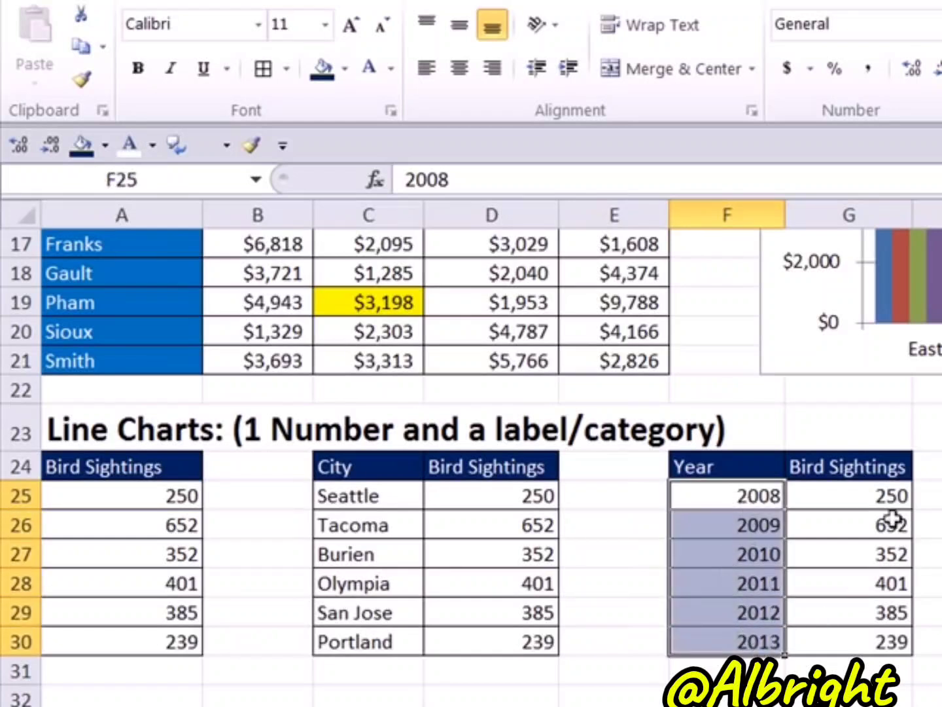
{"action": "left_click_drag", "start_coordinate": [863, 492], "coordinate": [859, 633]}
{"action": "left_click_drag", "start_coordinate": [498, 497], "coordinate": [523, 640]}
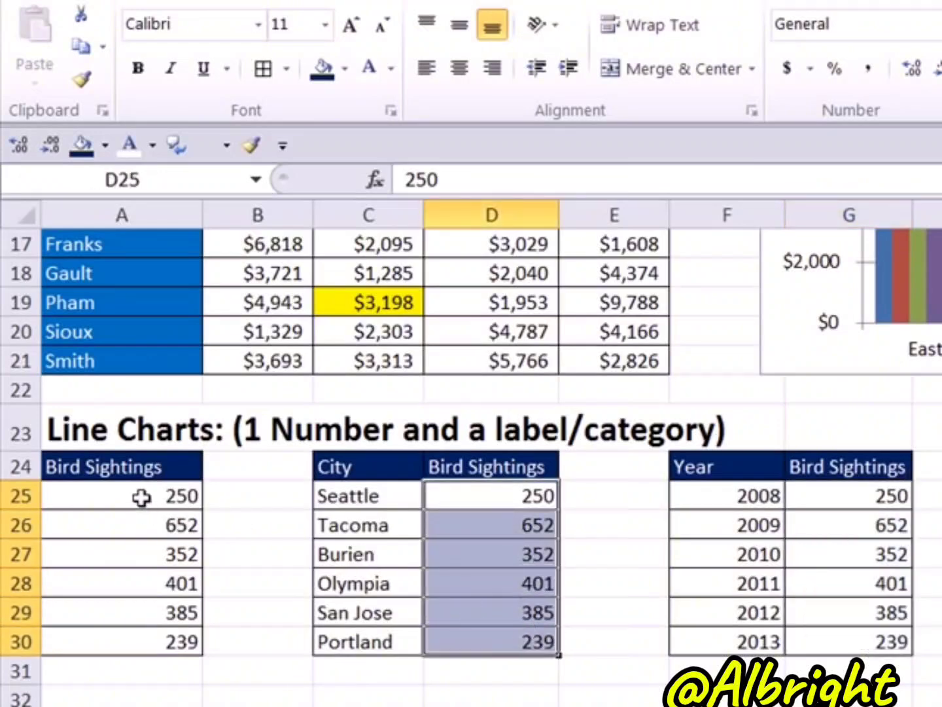
{"action": "left_click_drag", "start_coordinate": [141, 501], "coordinate": [173, 638]}
{"action": "left_click_drag", "start_coordinate": [105, 431], "coordinate": [110, 437]}
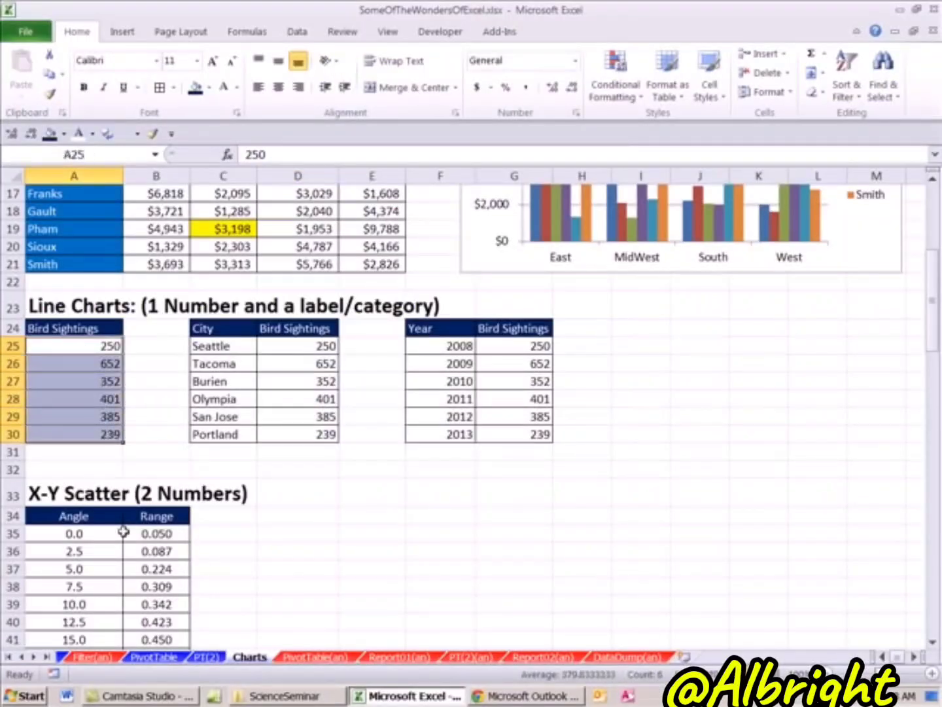
{"action": "scroll", "coordinate": [92, 534], "scroll_direction": "down", "scroll_amount": 2}
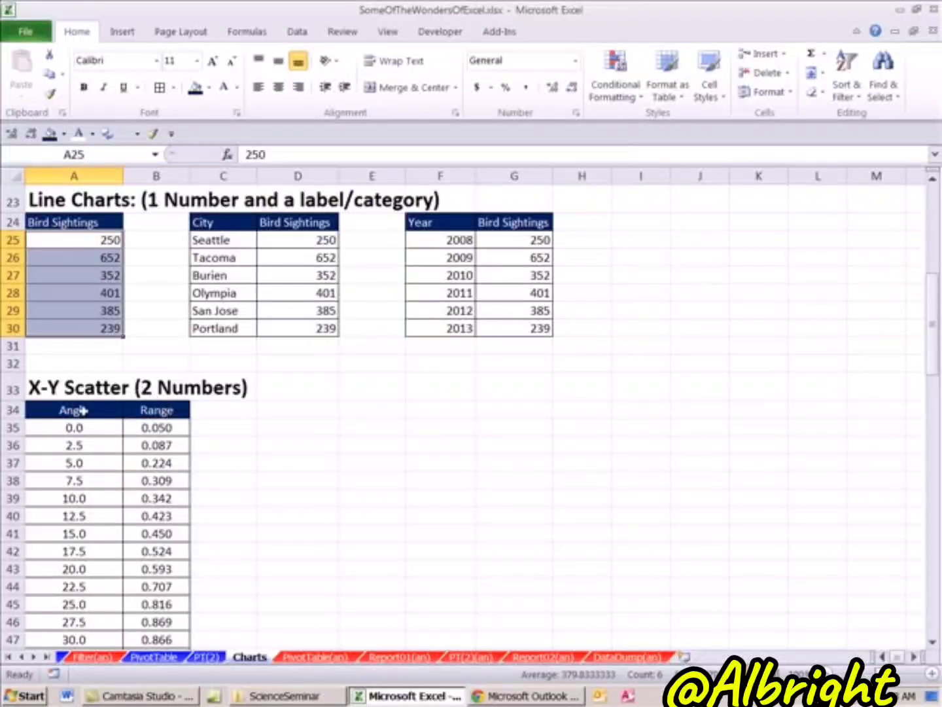
{"action": "scroll", "coordinate": [160, 456], "scroll_direction": "up", "scroll_amount": 1}
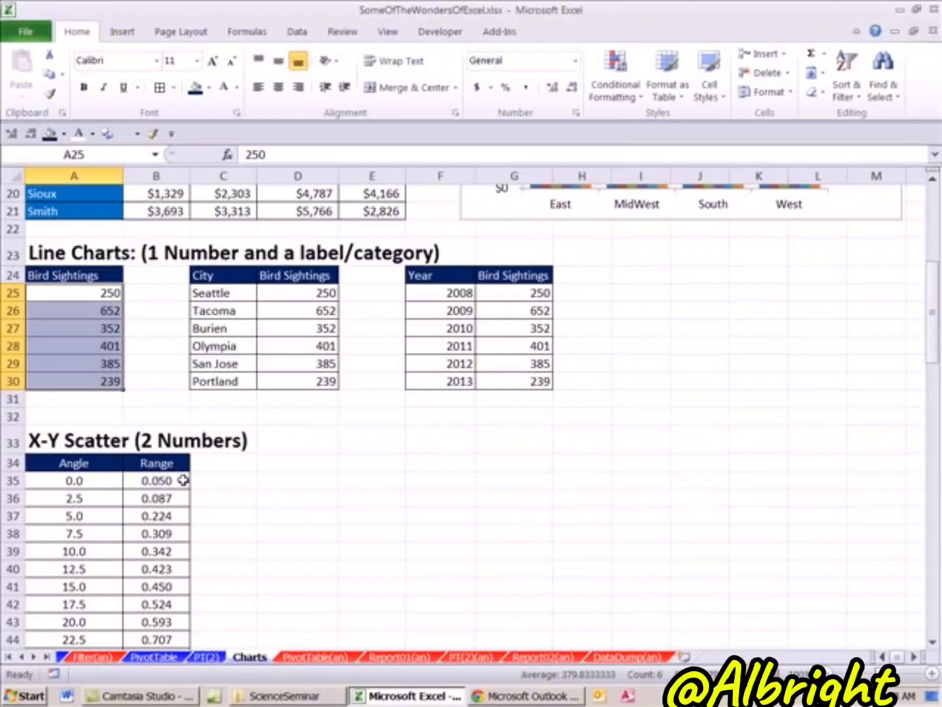
- Insert a 2-D line chart with markers from the single Bird Sightings column in A24:A30, including its header
{"action": "scroll", "coordinate": [175, 486], "scroll_direction": "up", "scroll_amount": 2}
{"action": "left_click_drag", "start_coordinate": [90, 390], "coordinate": [95, 497]}
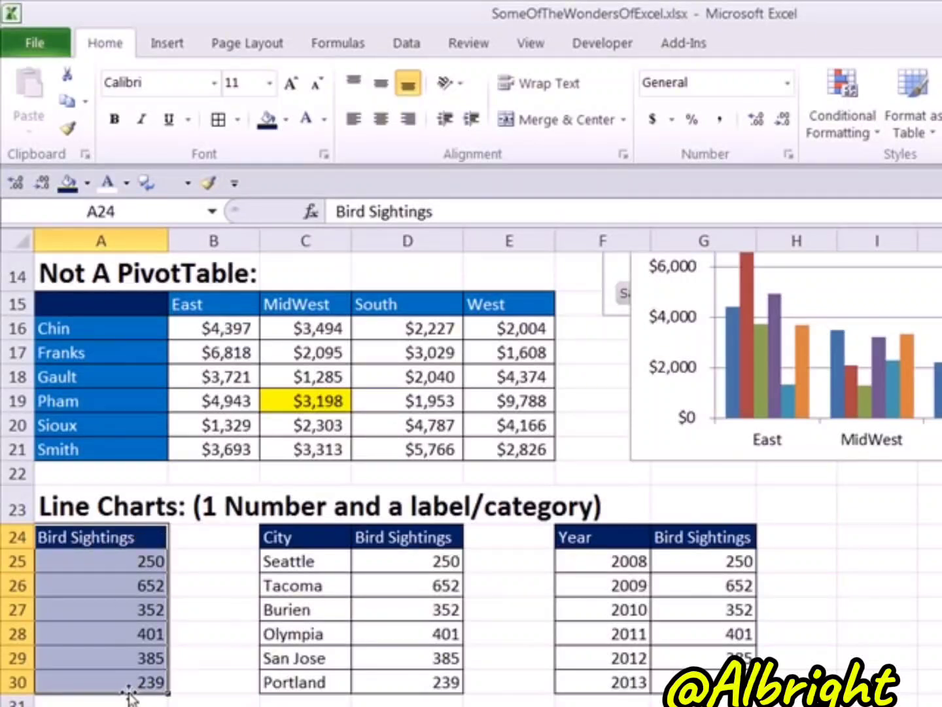
{"action": "left_click", "coordinate": [145, 49]}
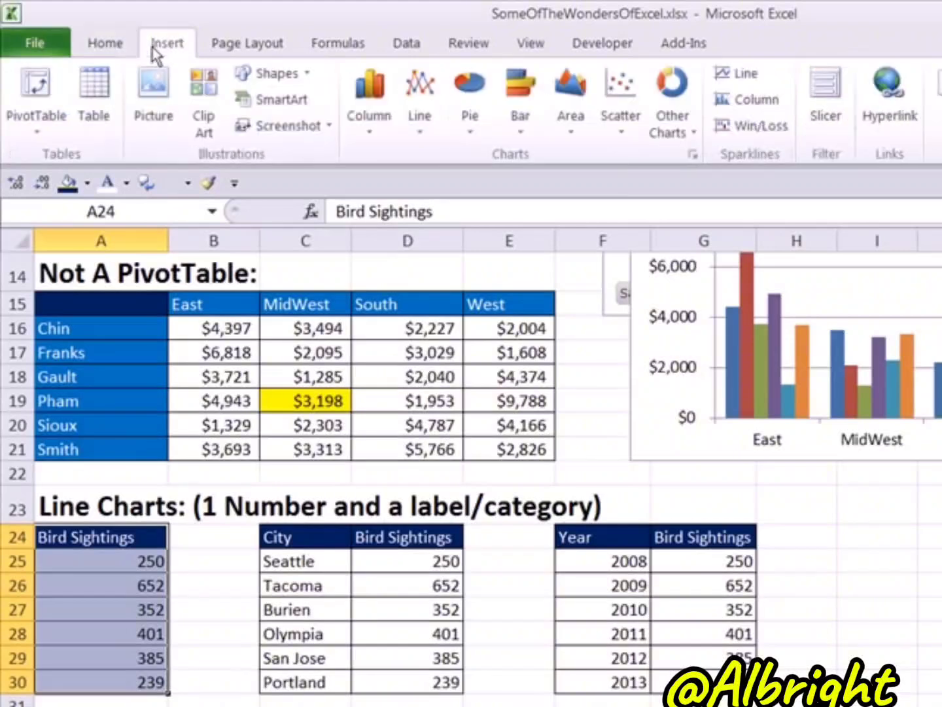
{"action": "left_click", "coordinate": [421, 131]}
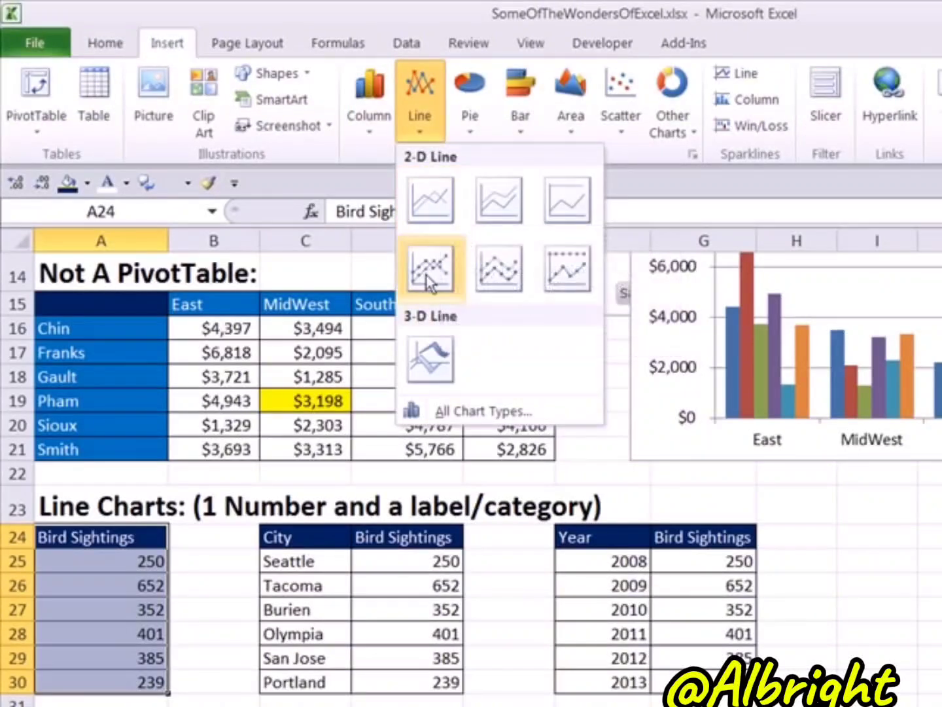
{"action": "left_click", "coordinate": [428, 283]}
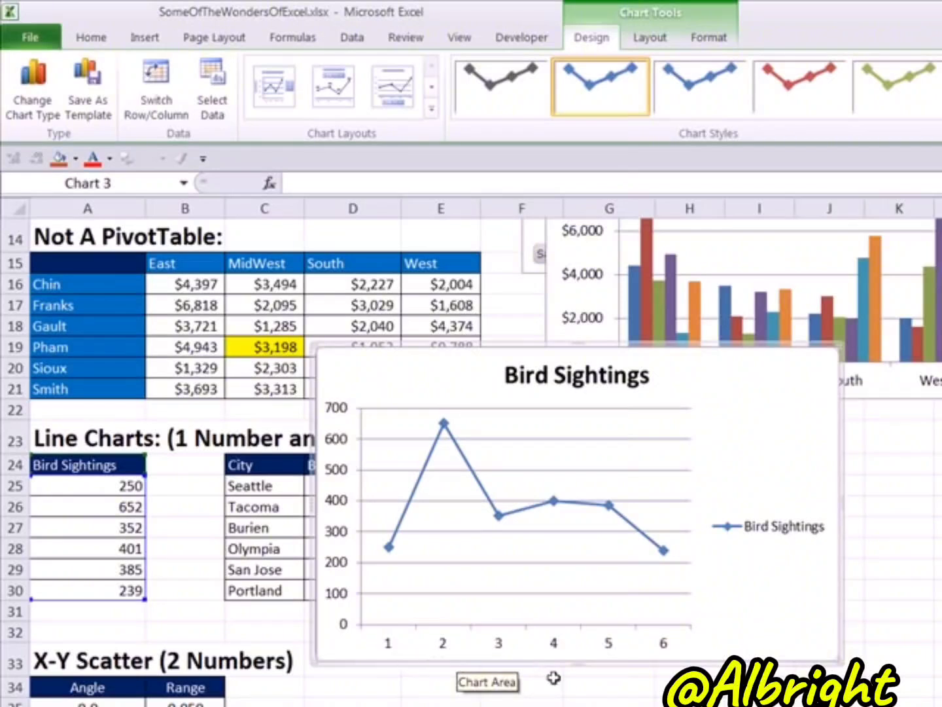
- Delete the Bird Sightings line chart's legend and move the chart clear of the Line Charts tables
{"action": "left_click", "coordinate": [773, 536]}
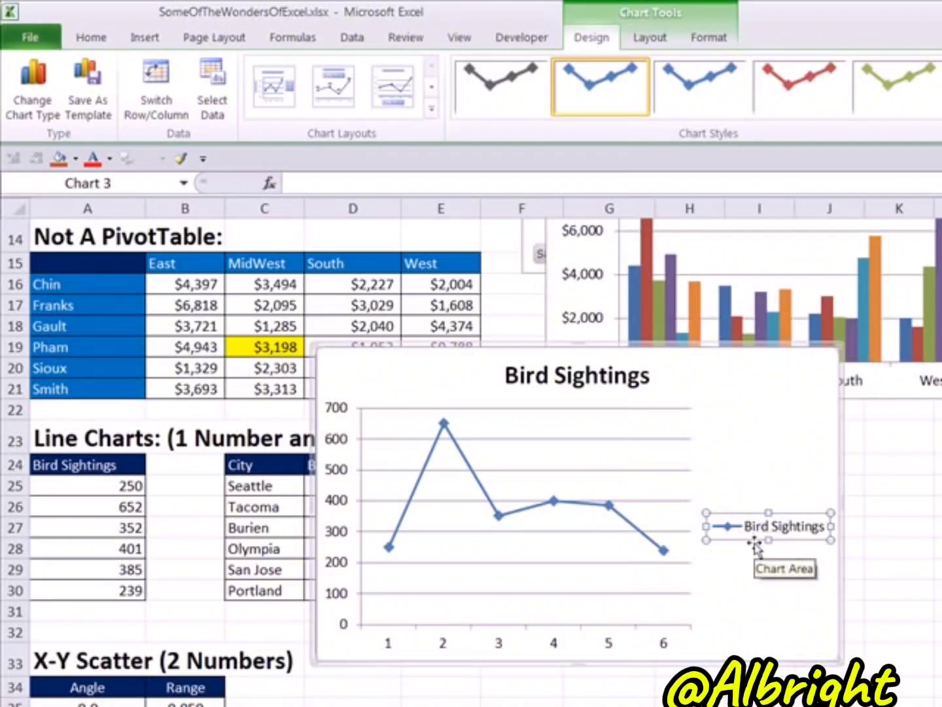
{"action": "key", "text": "Delete"}
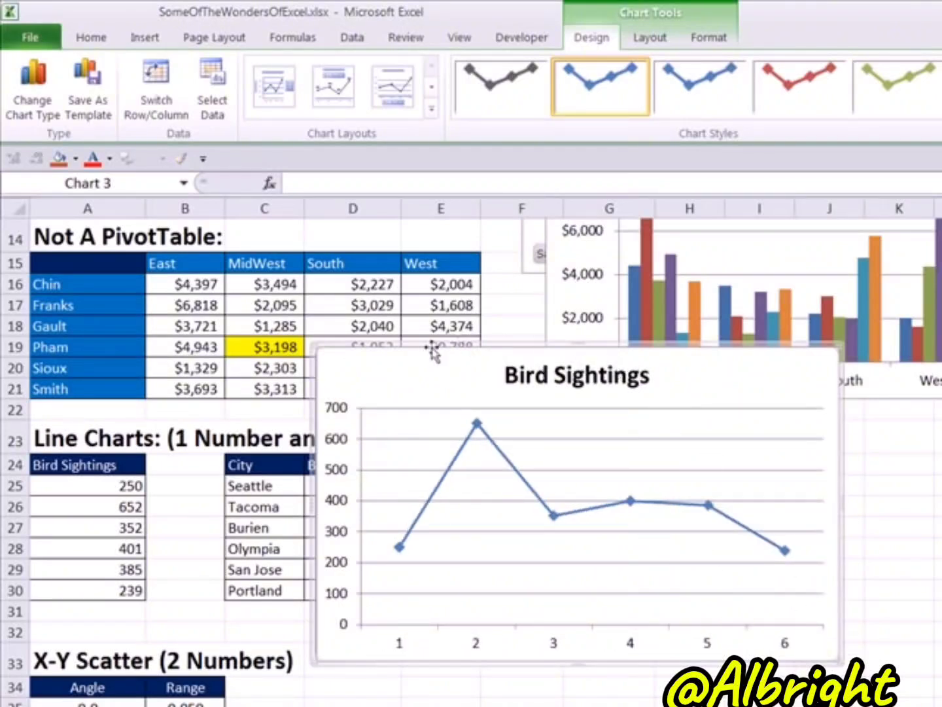
{"action": "left_click_drag", "start_coordinate": [437, 349], "coordinate": [801, 416]}
- Insert a 2-D line chart with markers from the City and Bird Sightings table in C24:D30, including its headers
{"action": "left_click_drag", "start_coordinate": [245, 486], "coordinate": [237, 589]}
{"action": "left_click", "coordinate": [353, 491]}
{"action": "left_click_drag", "start_coordinate": [266, 466], "coordinate": [337, 586]}
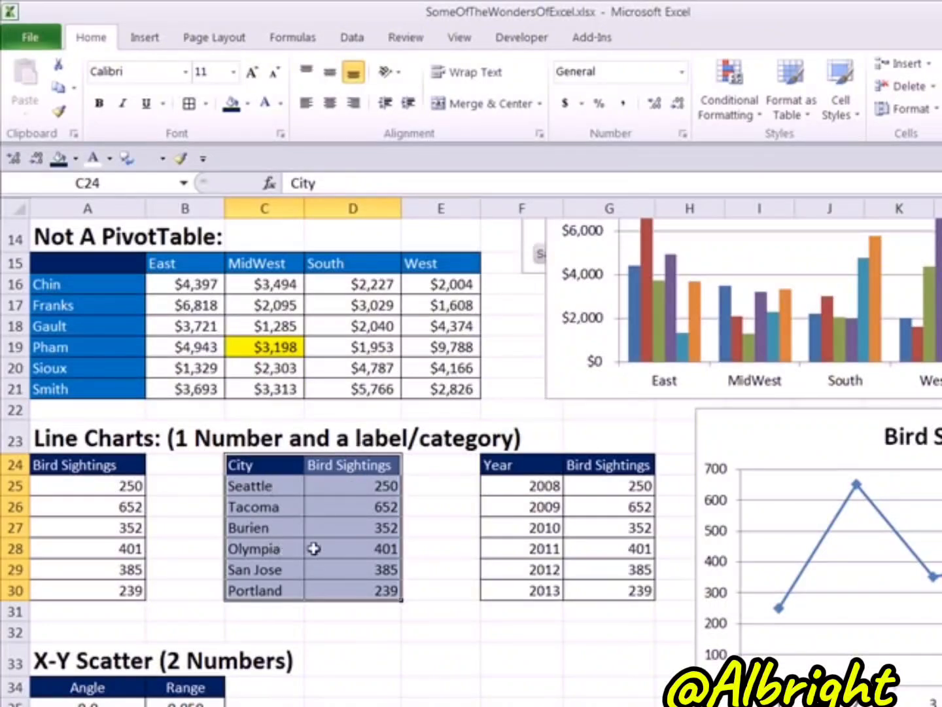
{"action": "left_click", "coordinate": [145, 40]}
{"action": "left_click", "coordinate": [367, 110]}
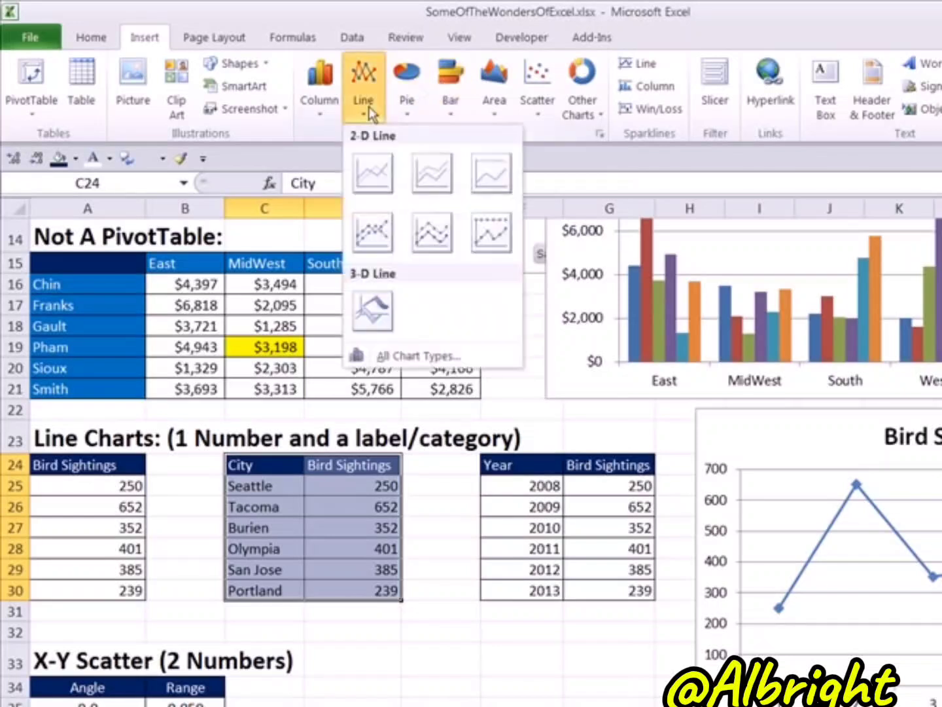
{"action": "left_click", "coordinate": [379, 241]}
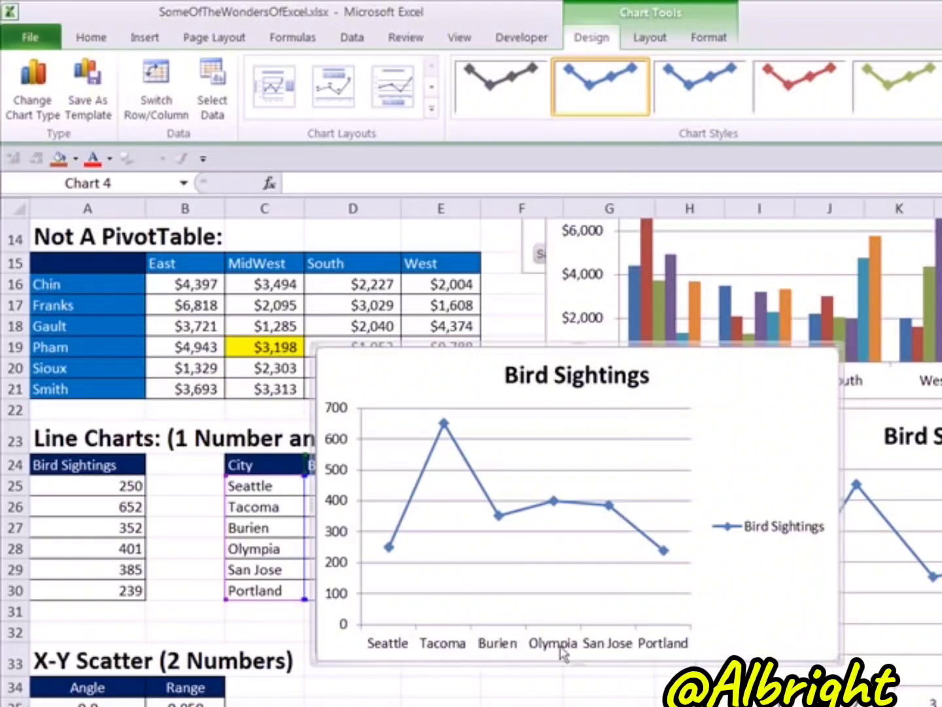
- Delete the legend of the city line chart and move the chart clear of the Year table
{"action": "left_click", "coordinate": [784, 531]}
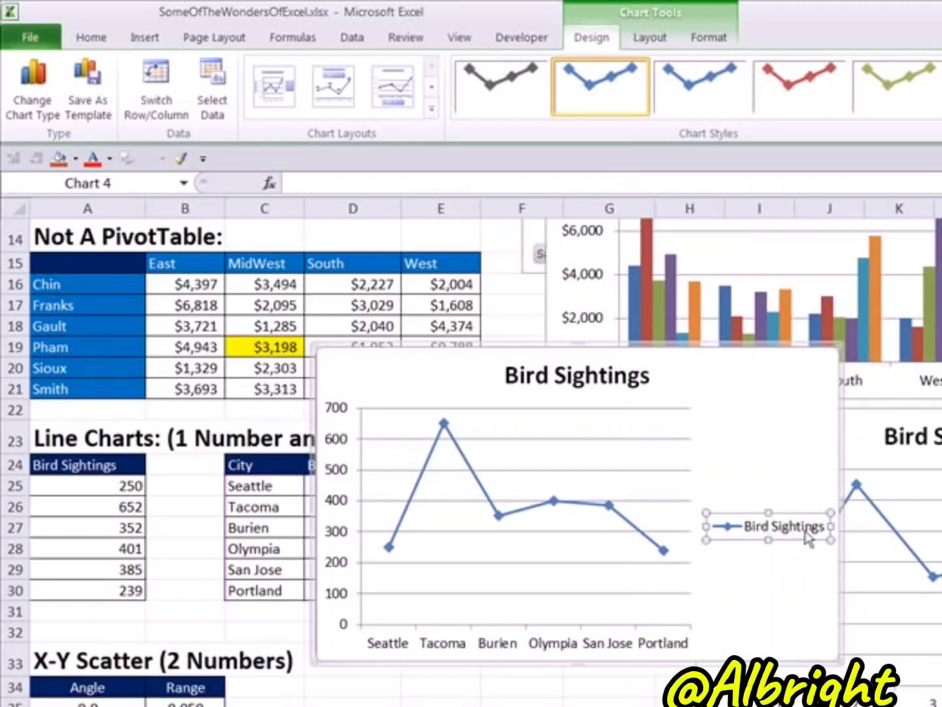
{"action": "key", "text": "Delete"}
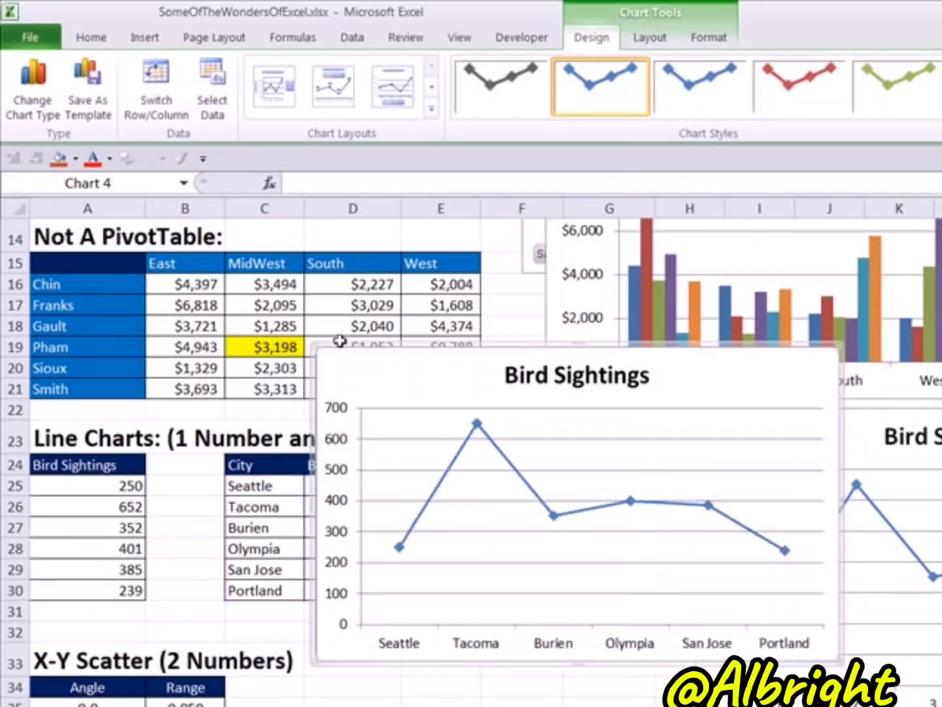
{"action": "left_click_drag", "start_coordinate": [340, 343], "coordinate": [795, 491]}
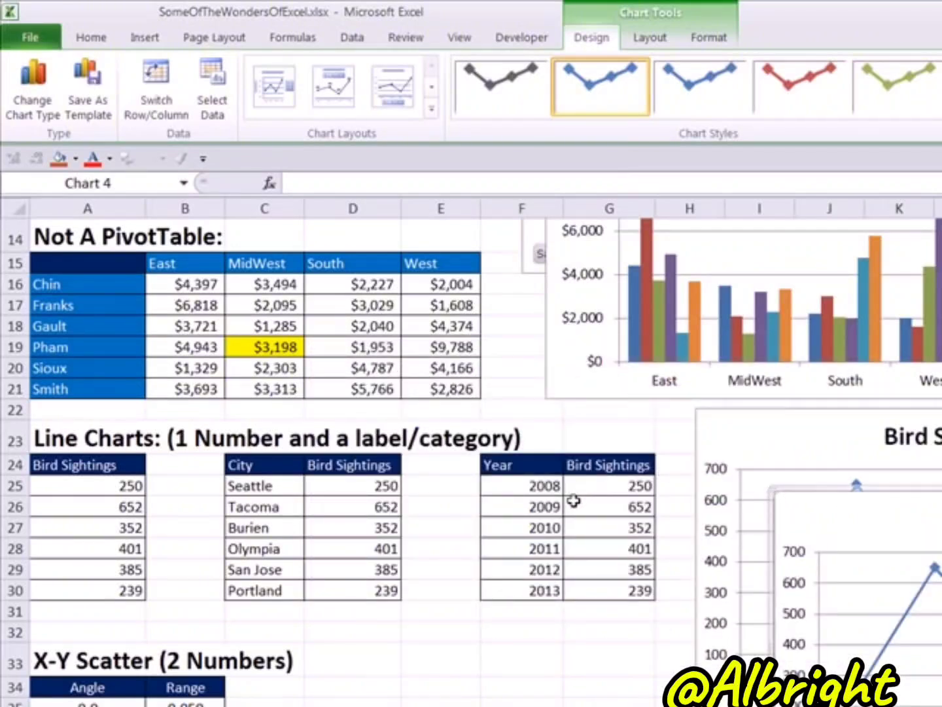
- Insert a 2-D line chart with markers from the Year and Bird Sightings table in F24:G30, including its headers
{"action": "left_click_drag", "start_coordinate": [549, 487], "coordinate": [565, 589]}
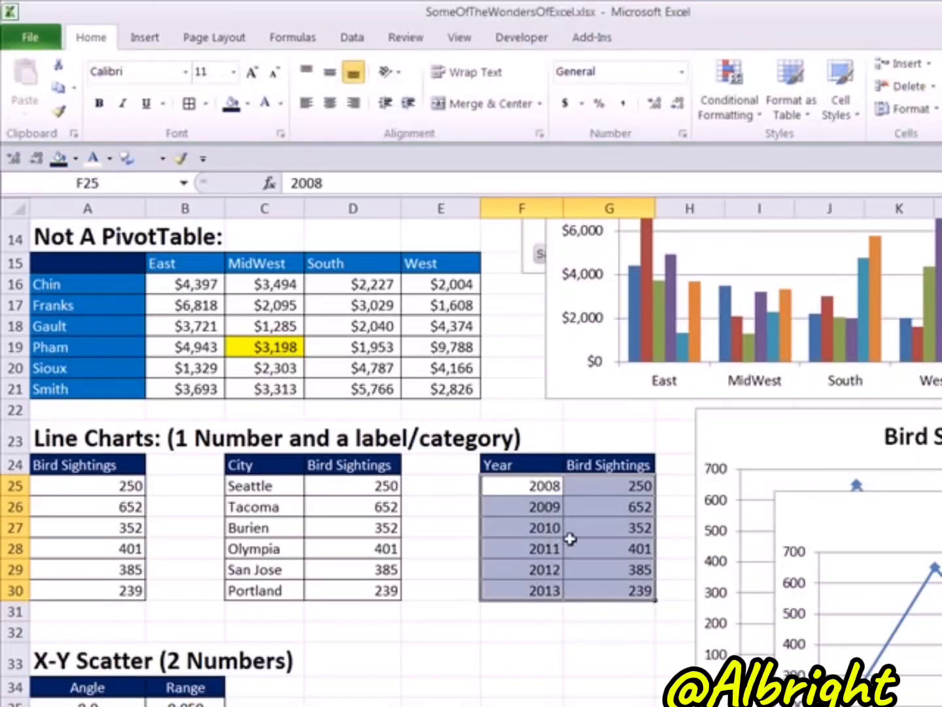
{"action": "left_click_drag", "start_coordinate": [498, 467], "coordinate": [579, 590]}
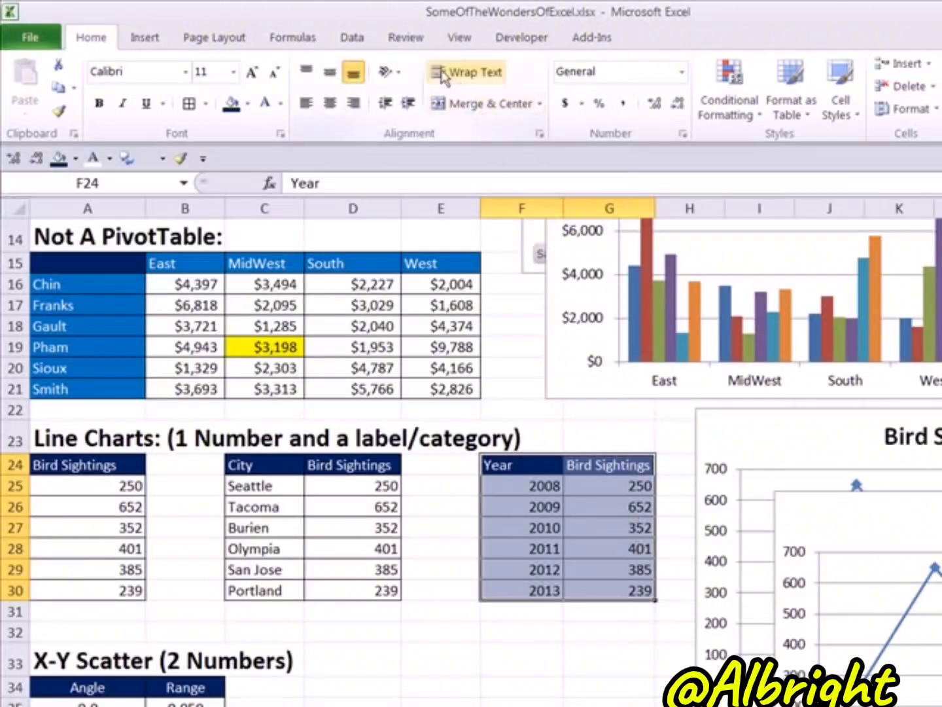
{"action": "left_click", "coordinate": [146, 40]}
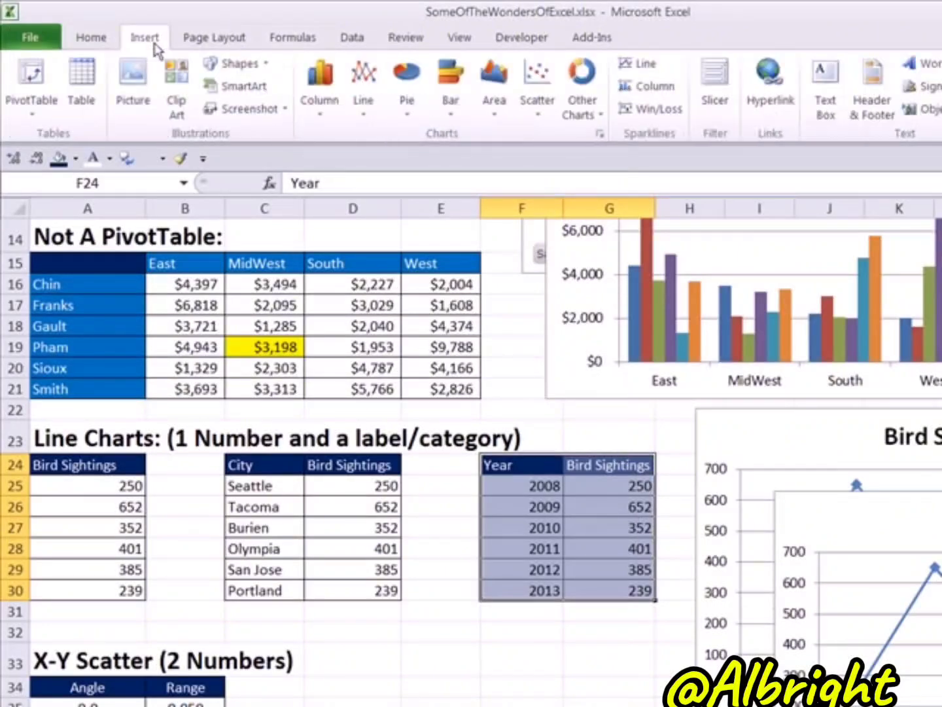
{"action": "left_click", "coordinate": [361, 110]}
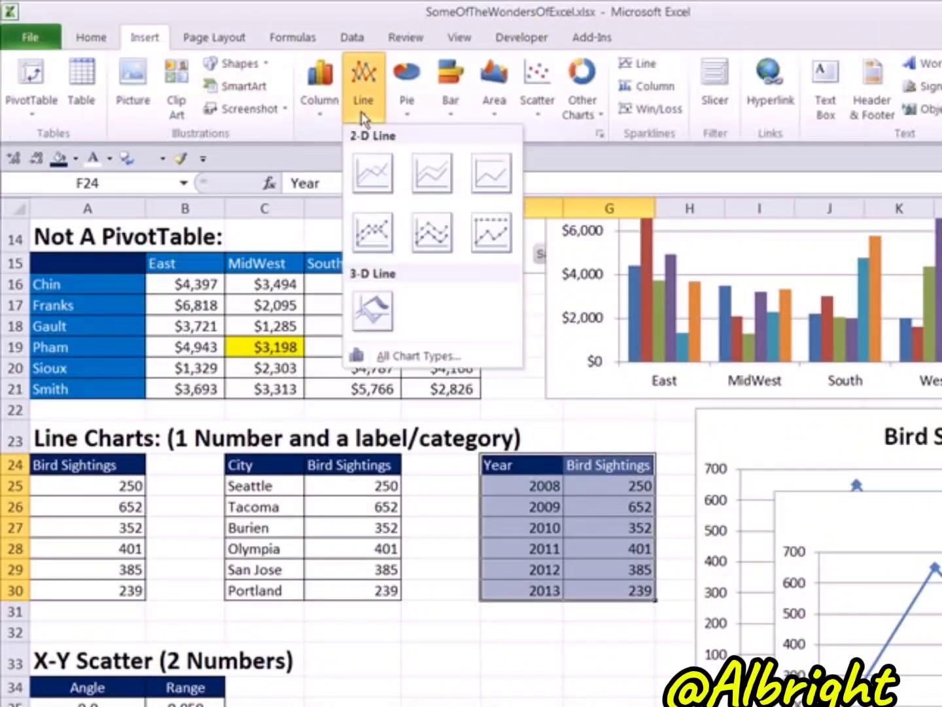
{"action": "left_click", "coordinate": [383, 235]}
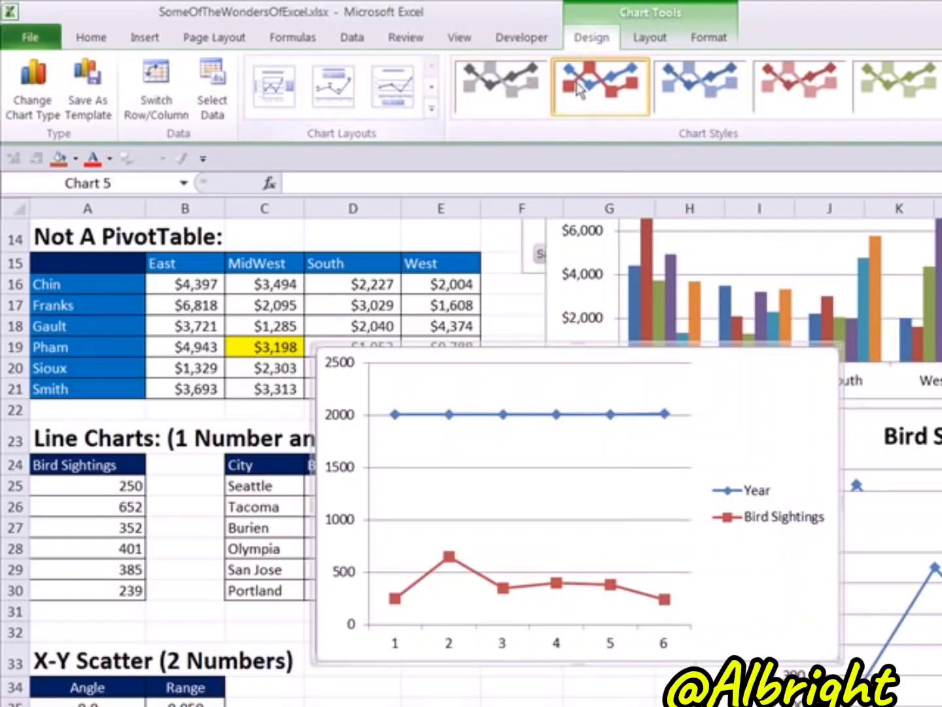
- Remove the Year series from the new line chart's data source and accept the change
{"action": "left_click", "coordinate": [221, 99]}
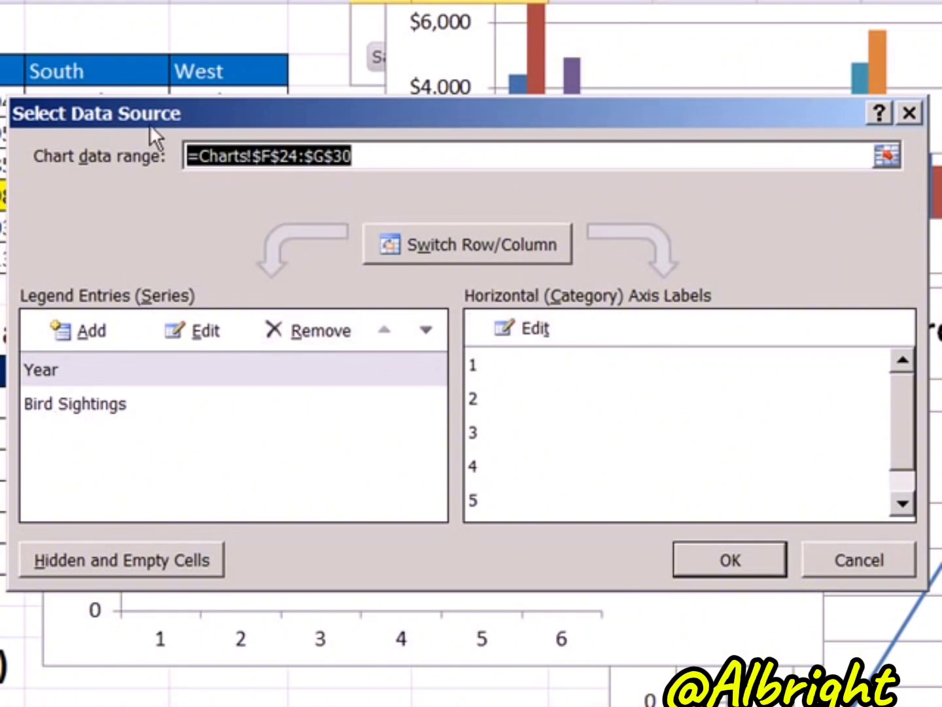
{"action": "left_click_drag", "start_coordinate": [150, 124], "coordinate": [226, 547]}
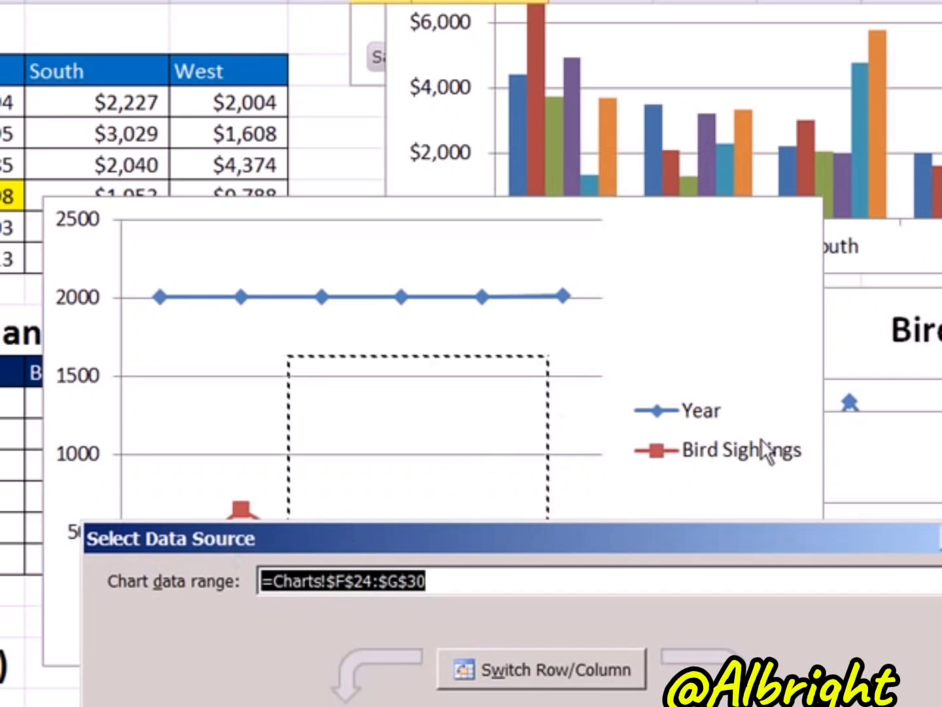
{"action": "left_click_drag", "start_coordinate": [572, 541], "coordinate": [494, 131]}
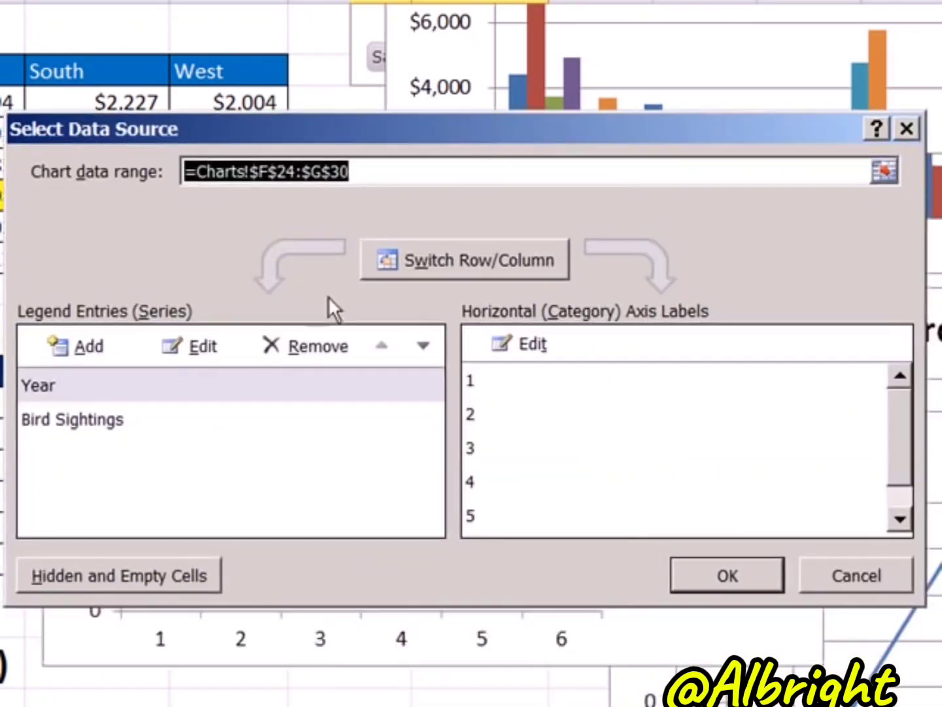
{"action": "left_click", "coordinate": [62, 380]}
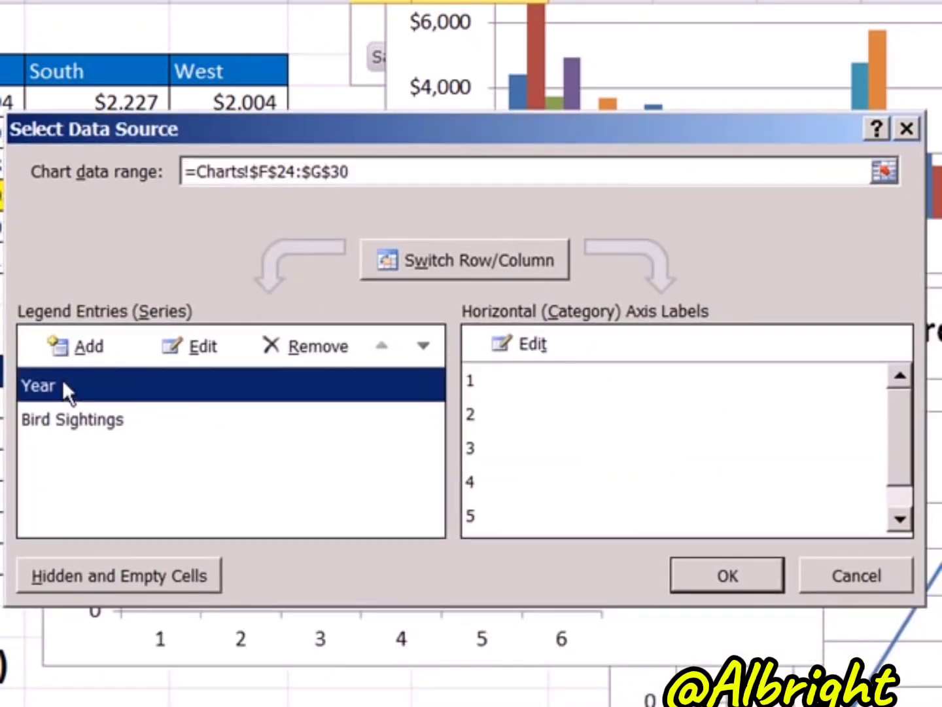
{"action": "left_click", "coordinate": [302, 349]}
{"action": "left_click_drag", "start_coordinate": [305, 133], "coordinate": [375, 704]}
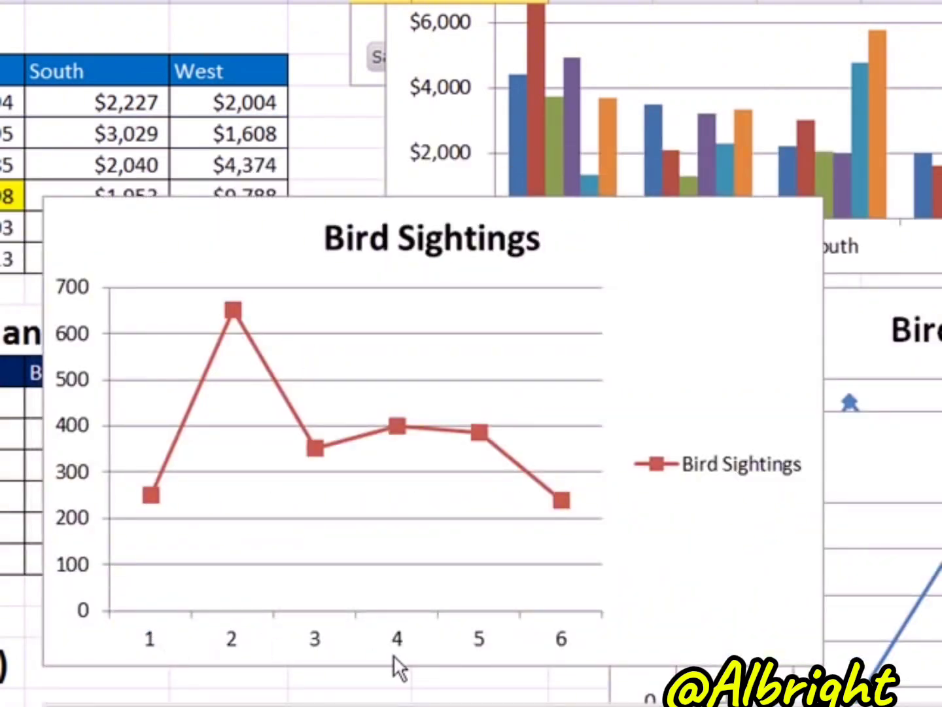
{"action": "left_click_drag", "start_coordinate": [346, 704], "coordinate": [276, 139]}
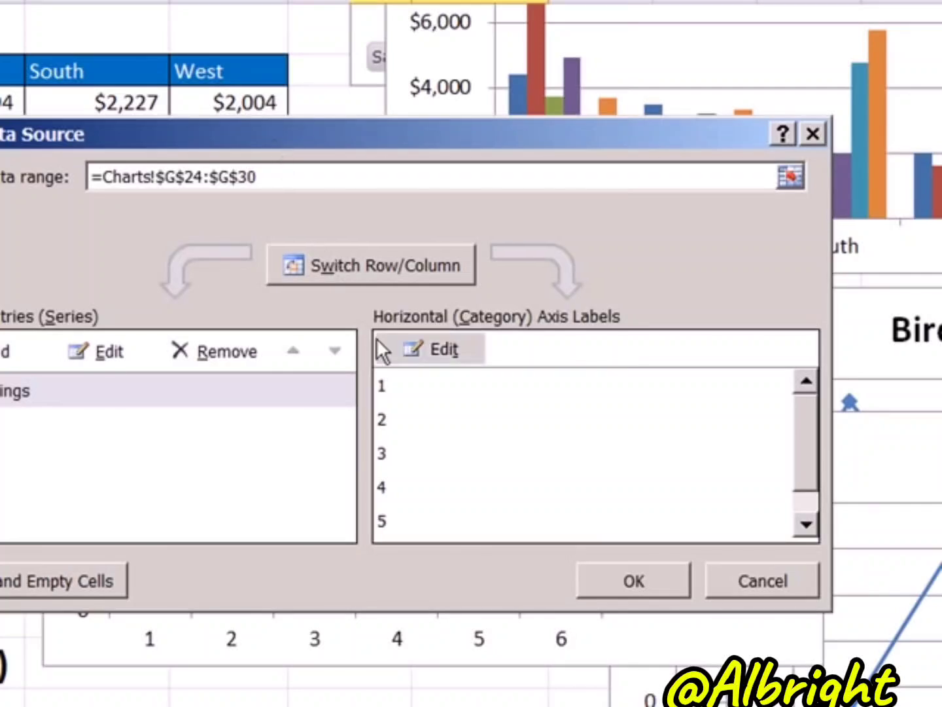
{"action": "left_click", "coordinate": [444, 350]}
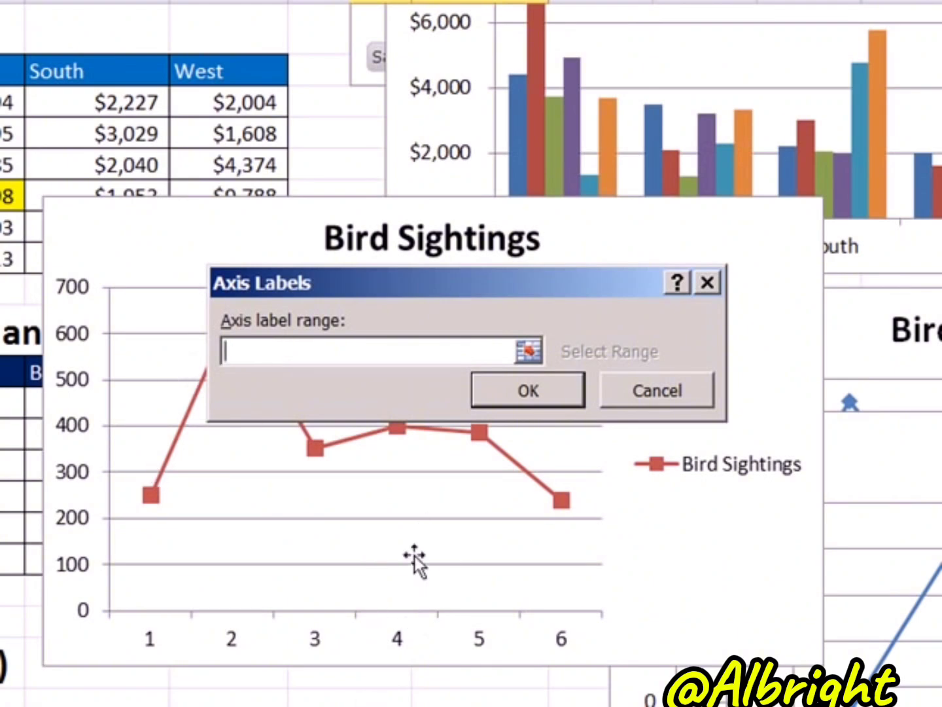
{"action": "left_click", "coordinate": [661, 393]}
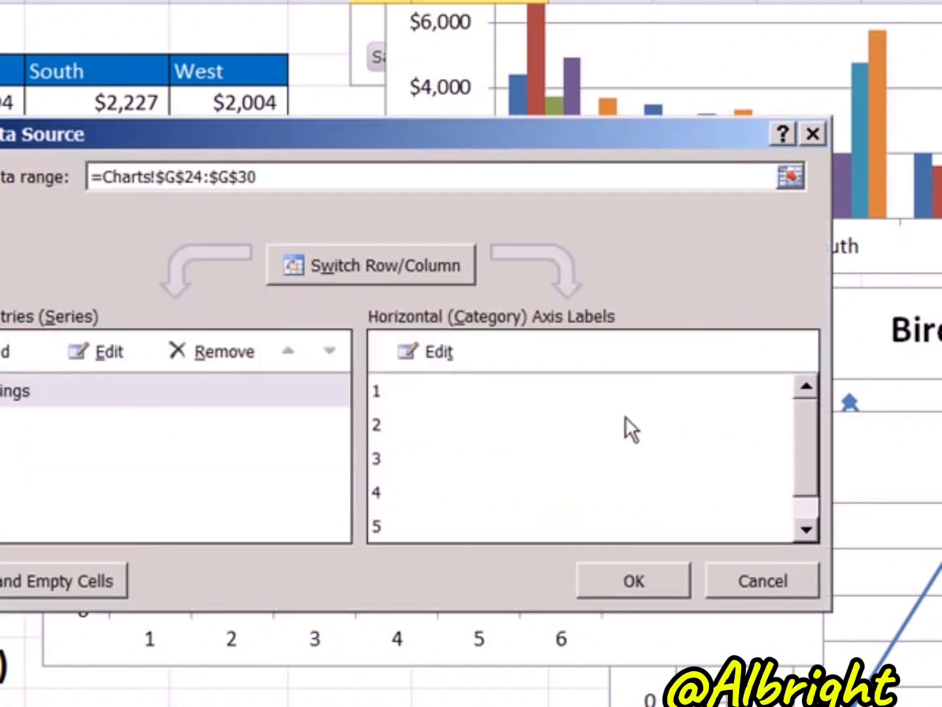
{"action": "left_click", "coordinate": [616, 578]}
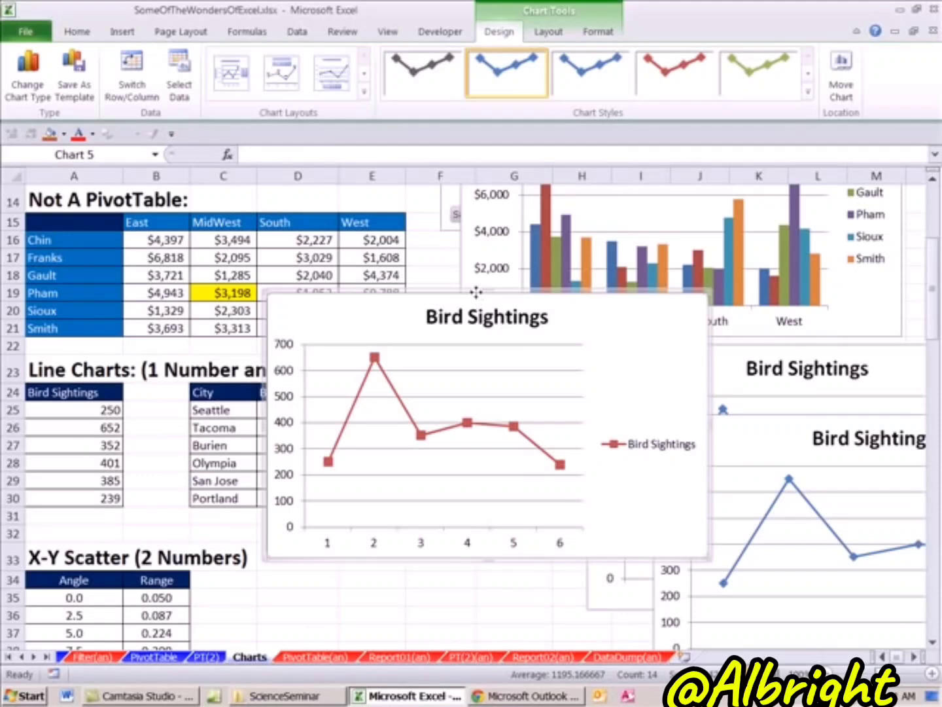
- Move the chart off the Year column and set its horizontal axis labels to the years in F25:F30
{"action": "left_click_drag", "start_coordinate": [477, 292], "coordinate": [678, 308]}
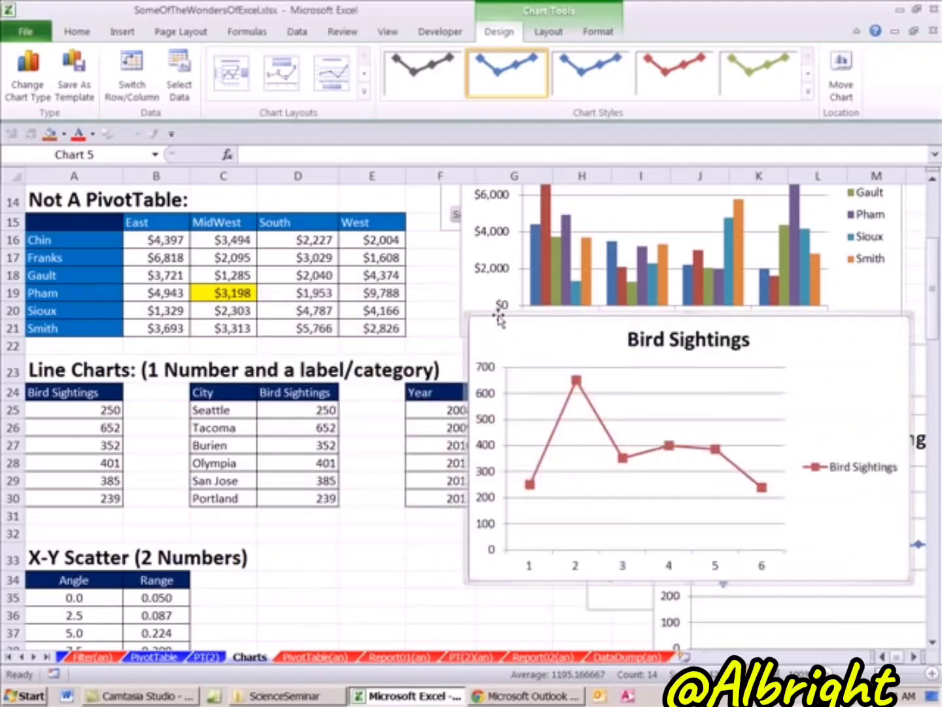
{"action": "left_click_drag", "start_coordinate": [497, 315], "coordinate": [565, 298]}
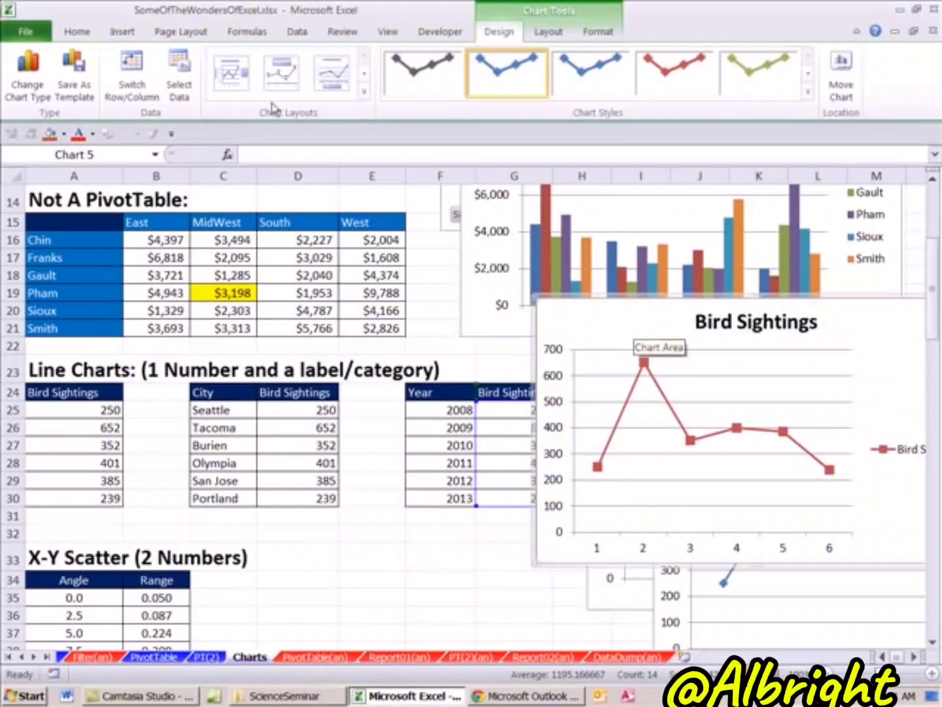
{"action": "left_click", "coordinate": [179, 78]}
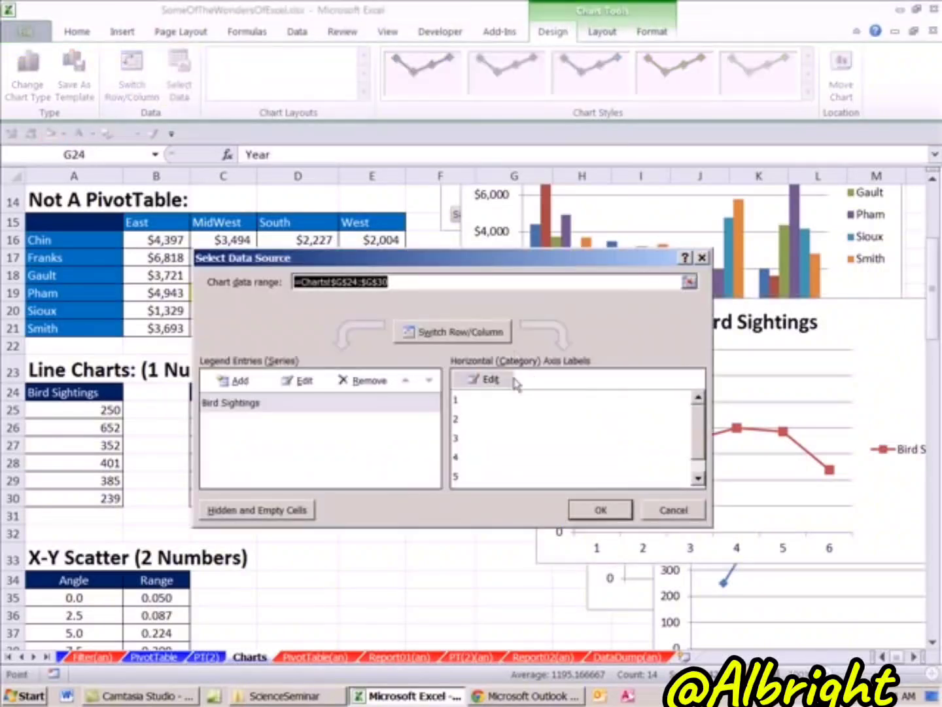
{"action": "left_click", "coordinate": [492, 386]}
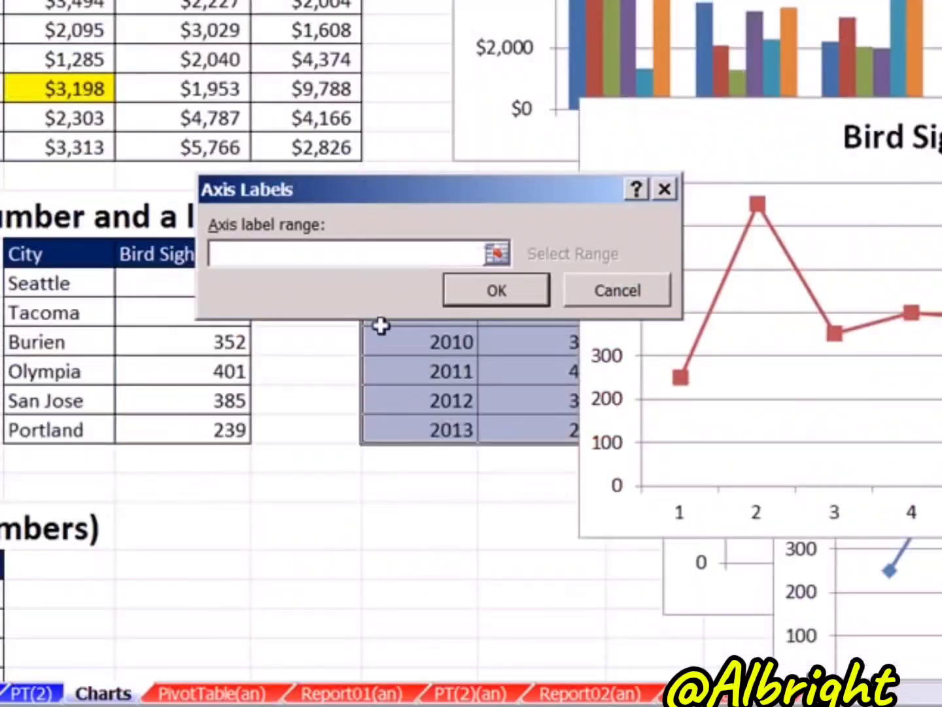
{"action": "left_click", "coordinate": [427, 498]}
{"action": "left_click_drag", "start_coordinate": [412, 350], "coordinate": [416, 286]}
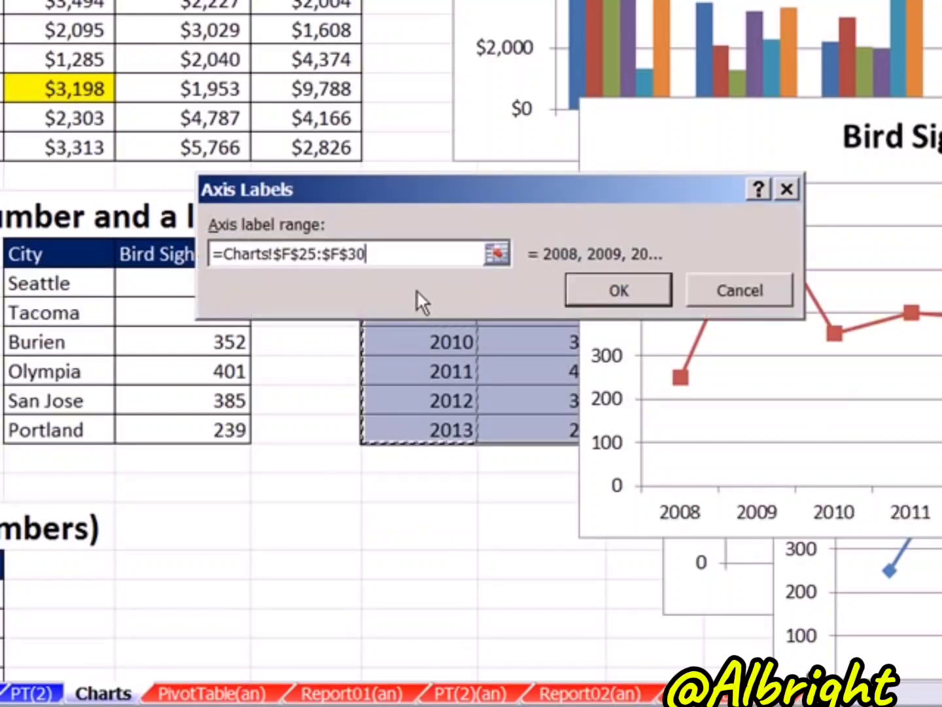
{"action": "left_click", "coordinate": [639, 292]}
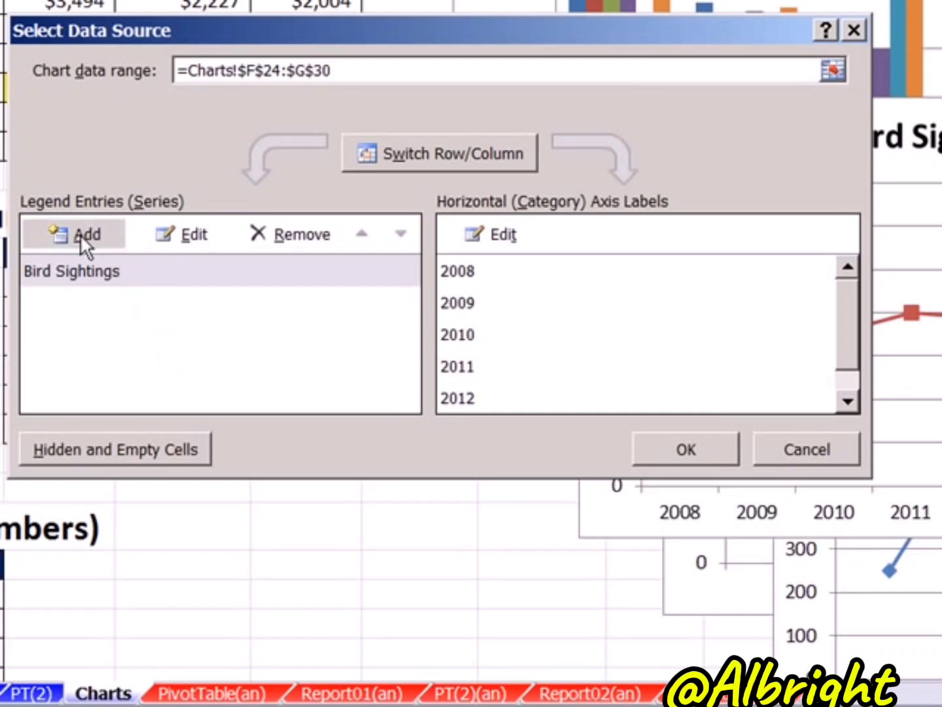
{"action": "left_click", "coordinate": [716, 449]}
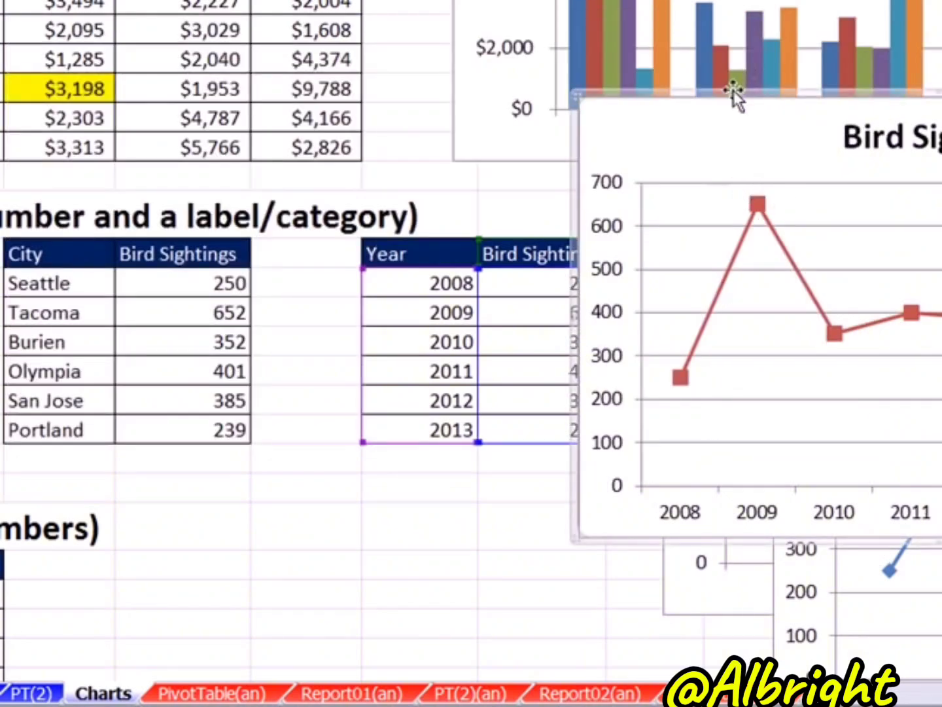
- Move the yearly Bird Sightings chart over the Line Charts tables and delete its legend
{"action": "left_click_drag", "start_coordinate": [733, 92], "coordinate": [247, 8]}
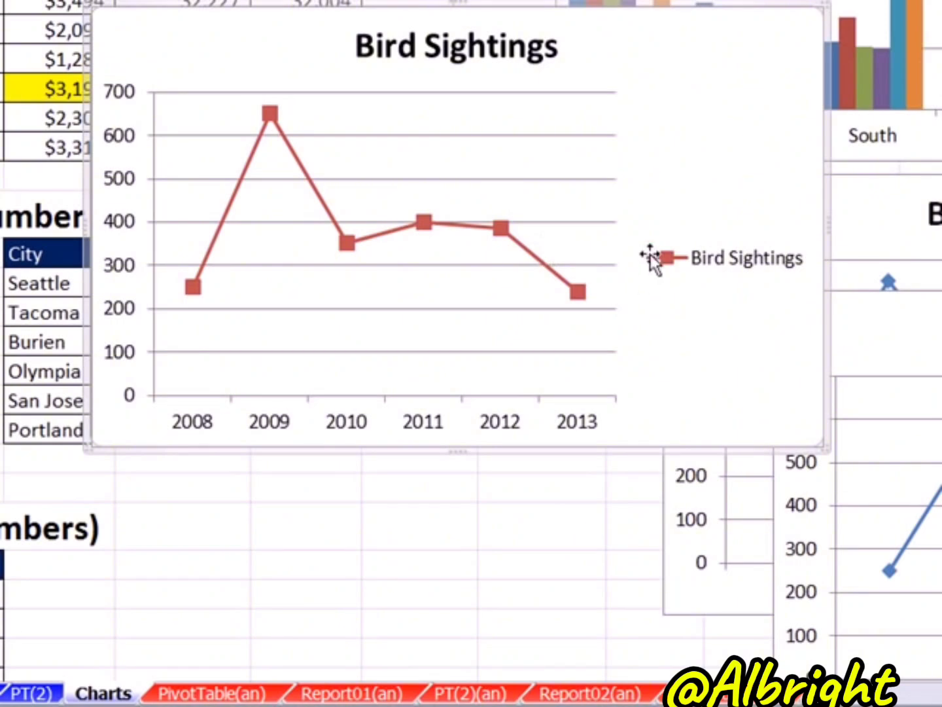
{"action": "left_click", "coordinate": [714, 265]}
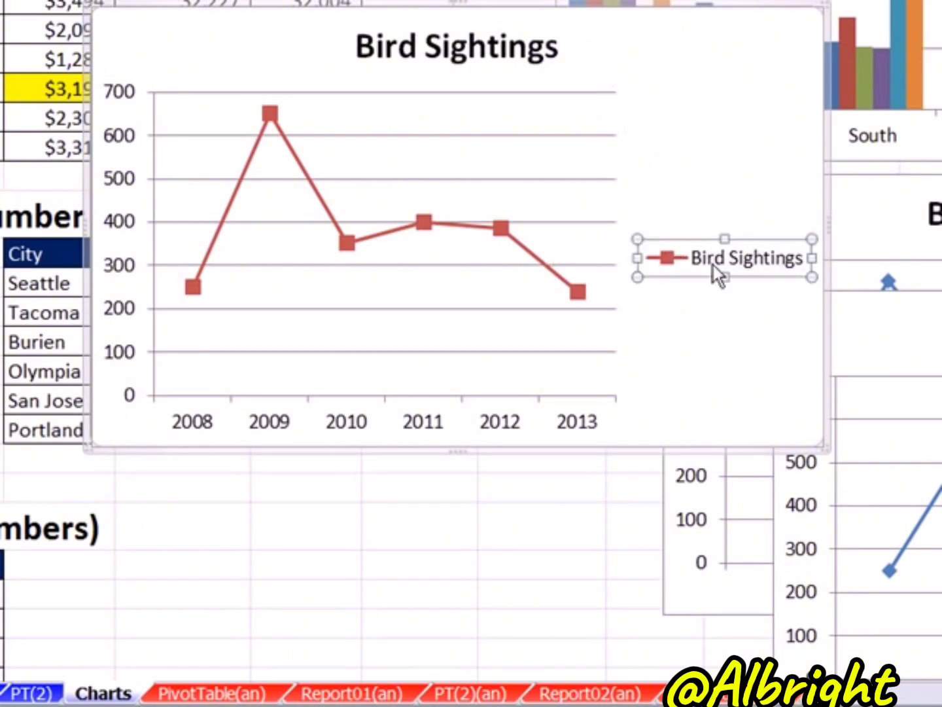
{"action": "key", "text": "Delete"}
- Examine the Angle and Range number columns of the X-Y Scatter table
{"action": "scroll", "coordinate": [300, 564], "scroll_direction": "down", "scroll_amount": 4}
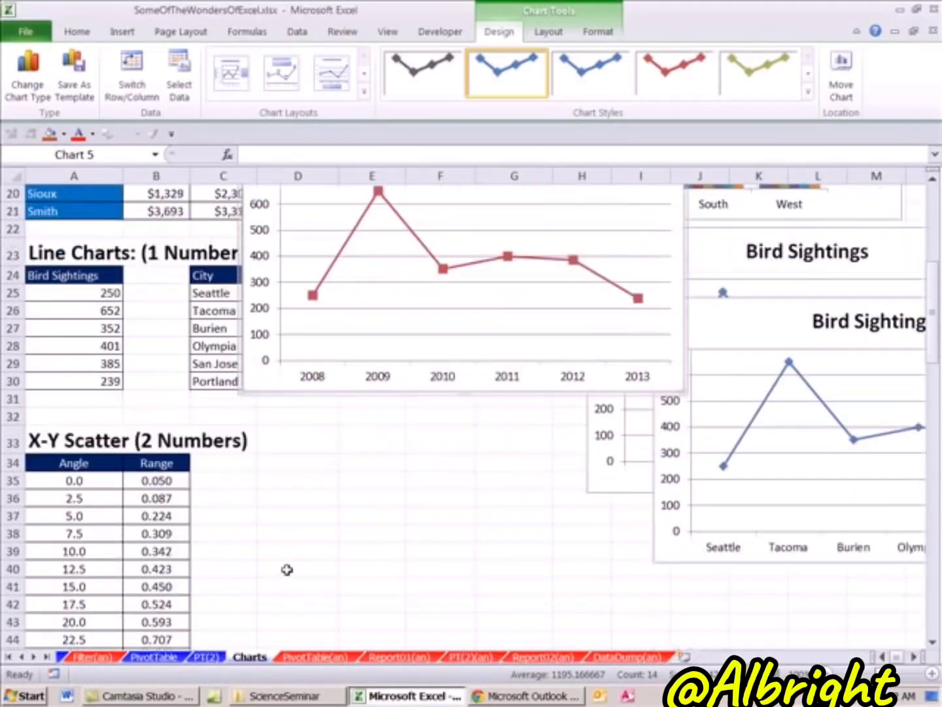
{"action": "left_click", "coordinate": [297, 448]}
{"action": "scroll", "coordinate": [285, 451], "scroll_direction": "down", "scroll_amount": 1}
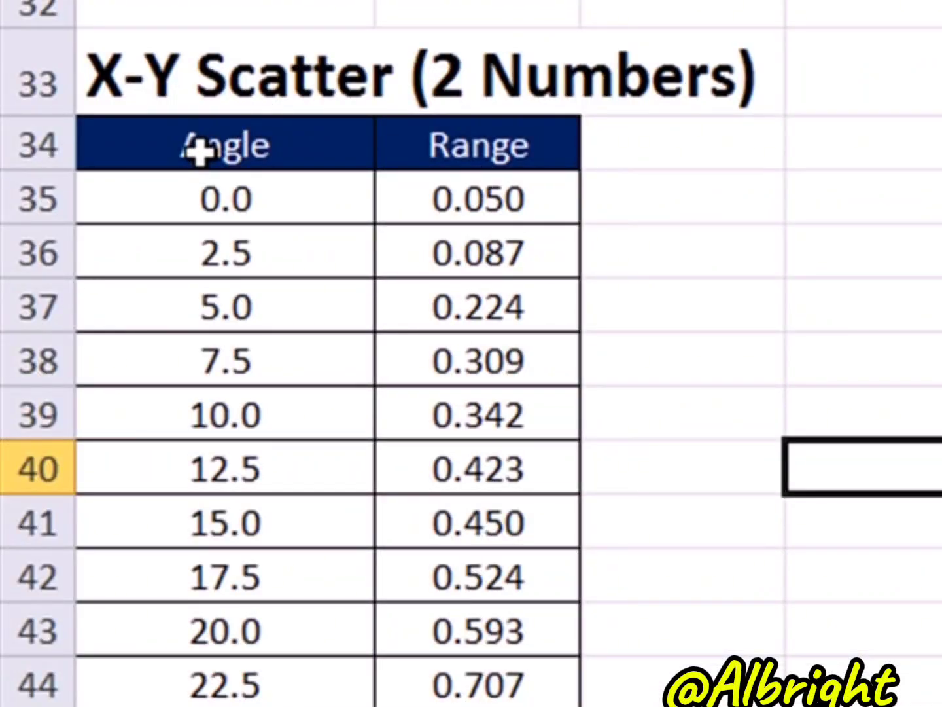
{"action": "left_click_drag", "start_coordinate": [214, 196], "coordinate": [185, 687]}
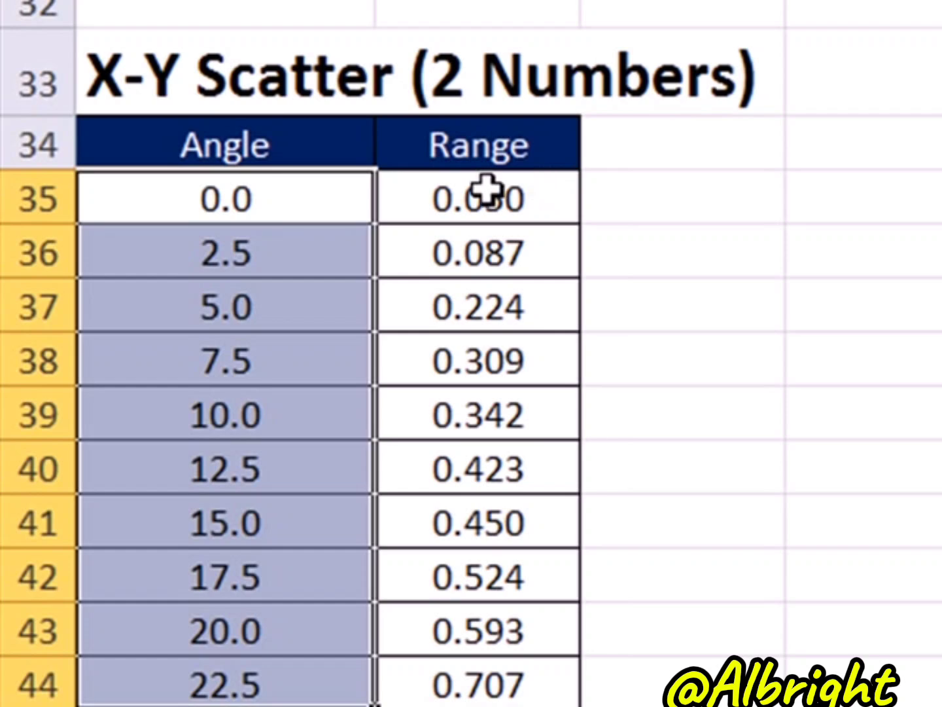
- Insert a scatter chart with only markers from the Angle and Range table, including its headers, in A34:B71
{"action": "left_click_drag", "start_coordinate": [272, 139], "coordinate": [445, 160]}
{"action": "left_click", "coordinate": [490, 158]}
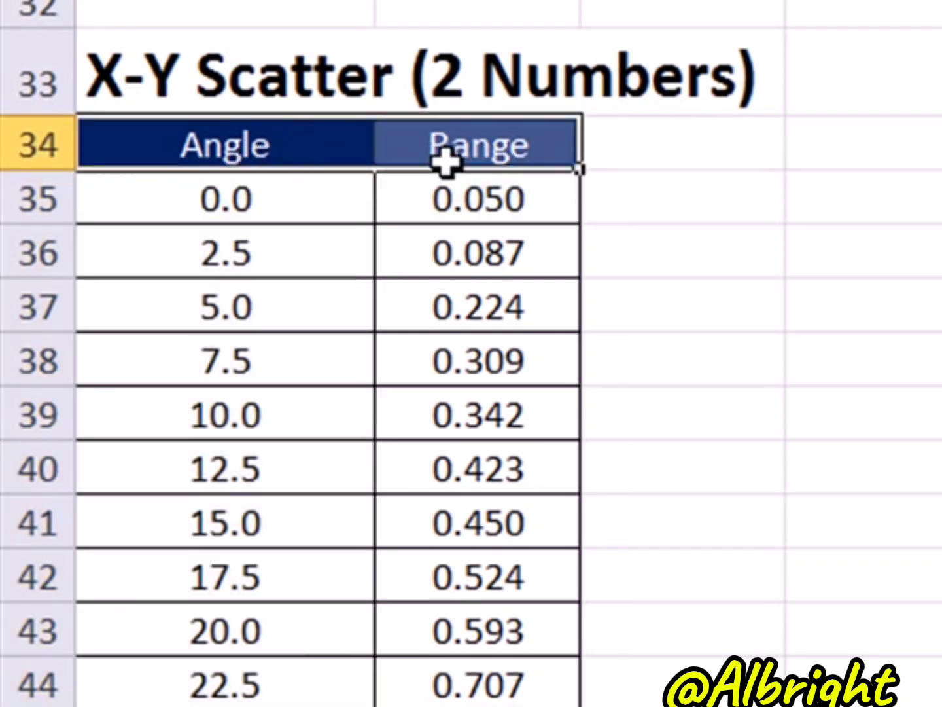
{"action": "scroll", "coordinate": [468, 543], "scroll_direction": "down", "scroll_amount": 11}
{"action": "scroll", "coordinate": [464, 567], "scroll_direction": "up", "scroll_amount": 12}
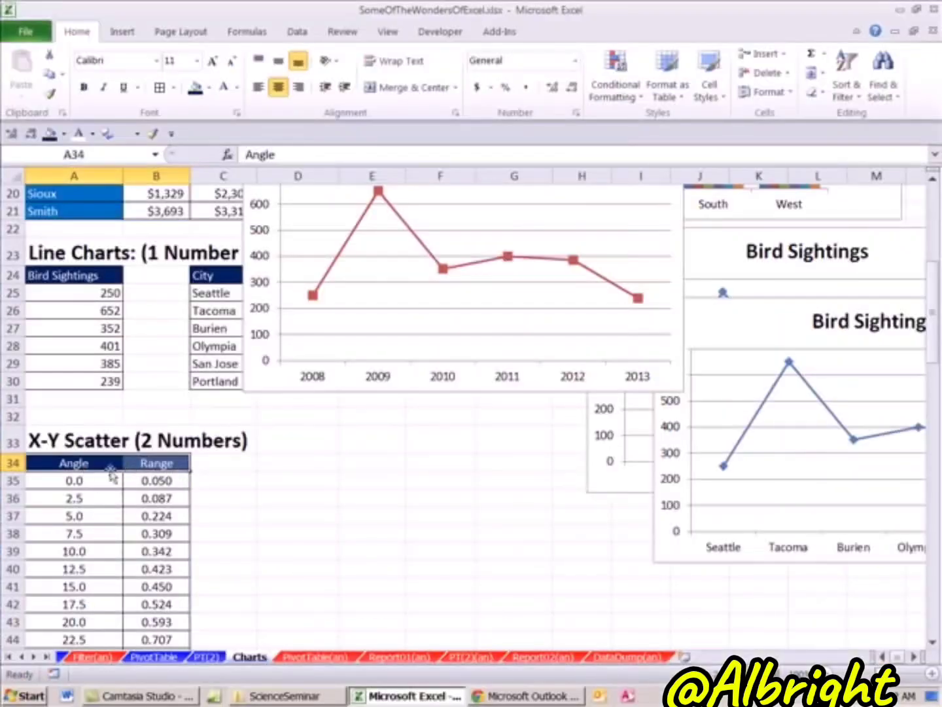
{"action": "key", "text": "ctrl+shift+Down"}
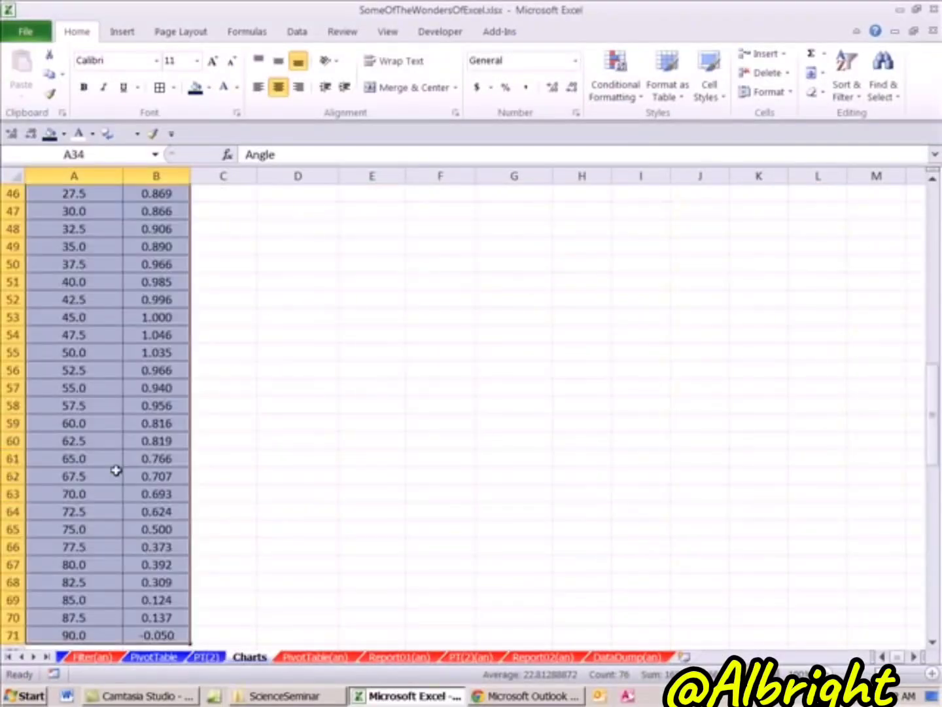
{"action": "scroll", "coordinate": [146, 457], "scroll_direction": "up", "scroll_amount": 7}
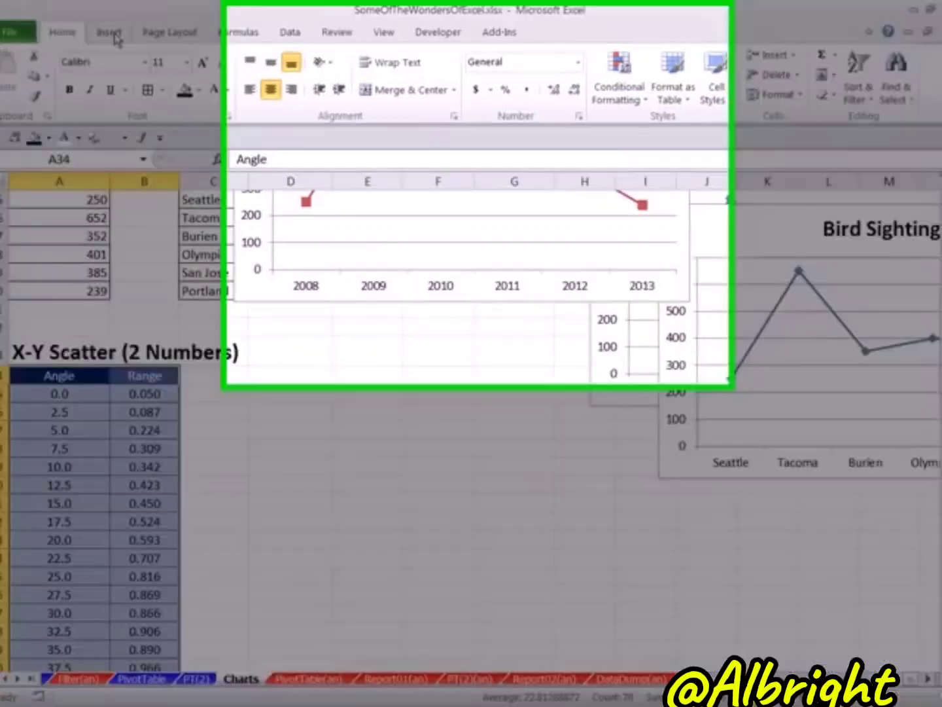
{"action": "left_click", "coordinate": [116, 39]}
{"action": "left_click", "coordinate": [454, 99]}
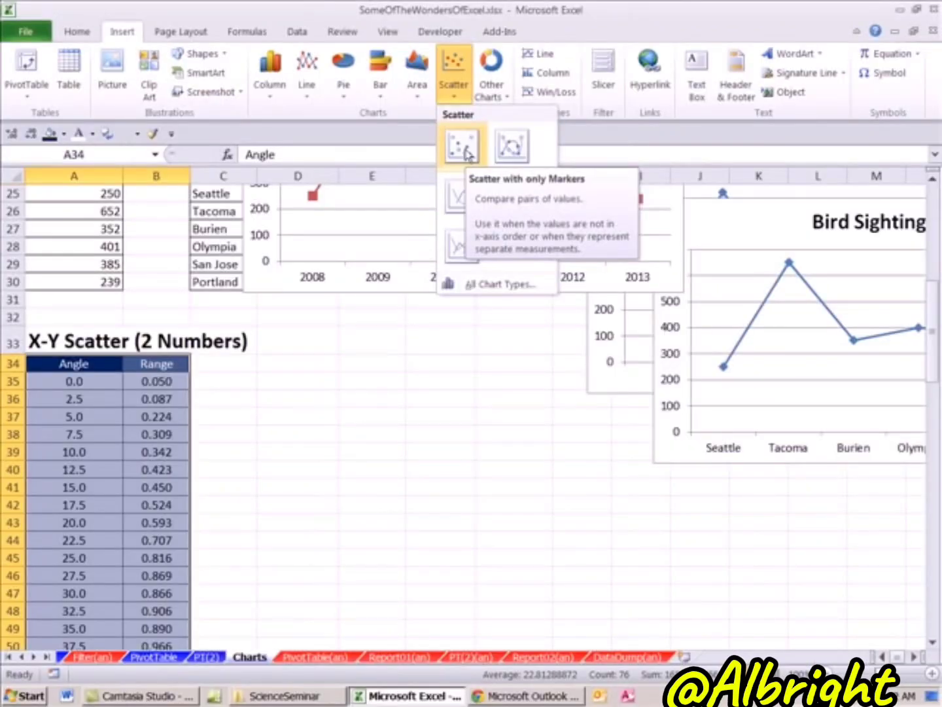
{"action": "left_click", "coordinate": [466, 151]}
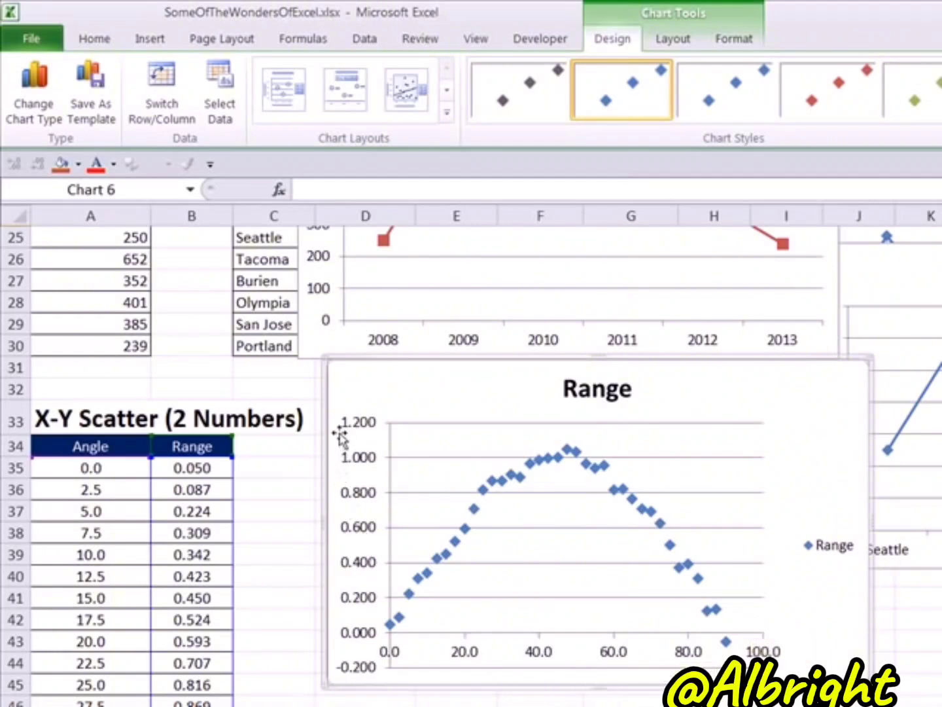
- Delete the scatter chart's legend and change its title to "Angle & Range"
{"action": "left_click", "coordinate": [835, 549]}
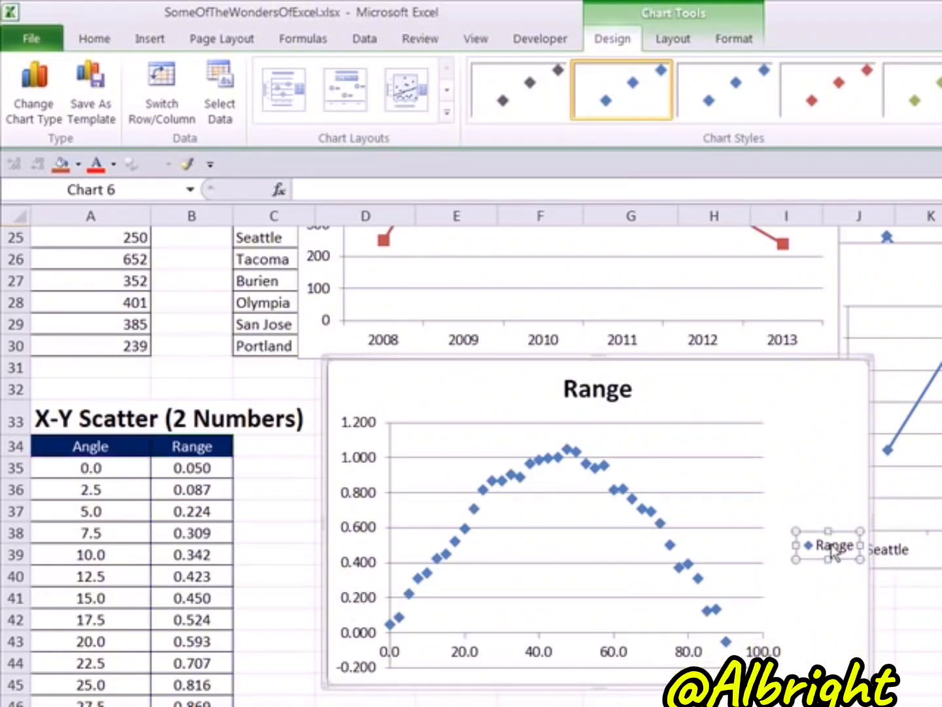
{"action": "key", "text": "Delete"}
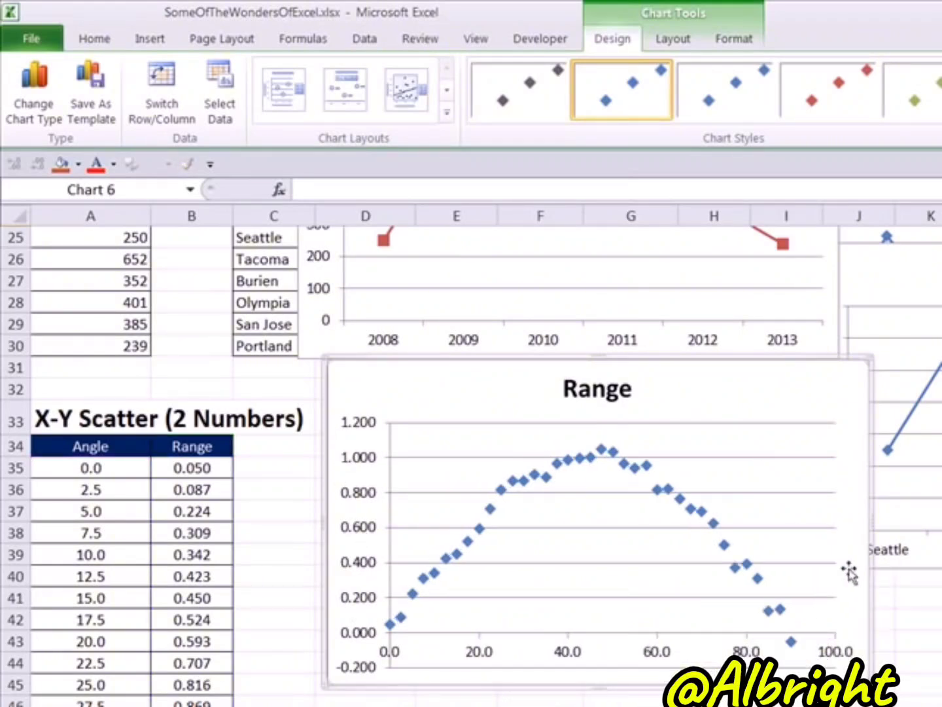
{"action": "left_click", "coordinate": [598, 391]}
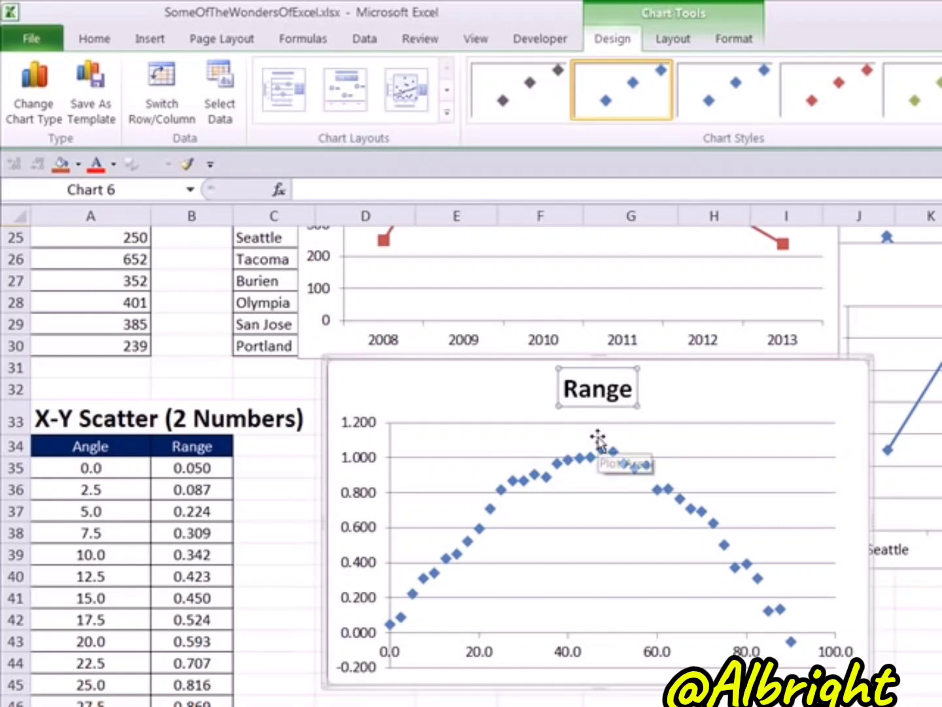
{"action": "type", "text": "Ang"}
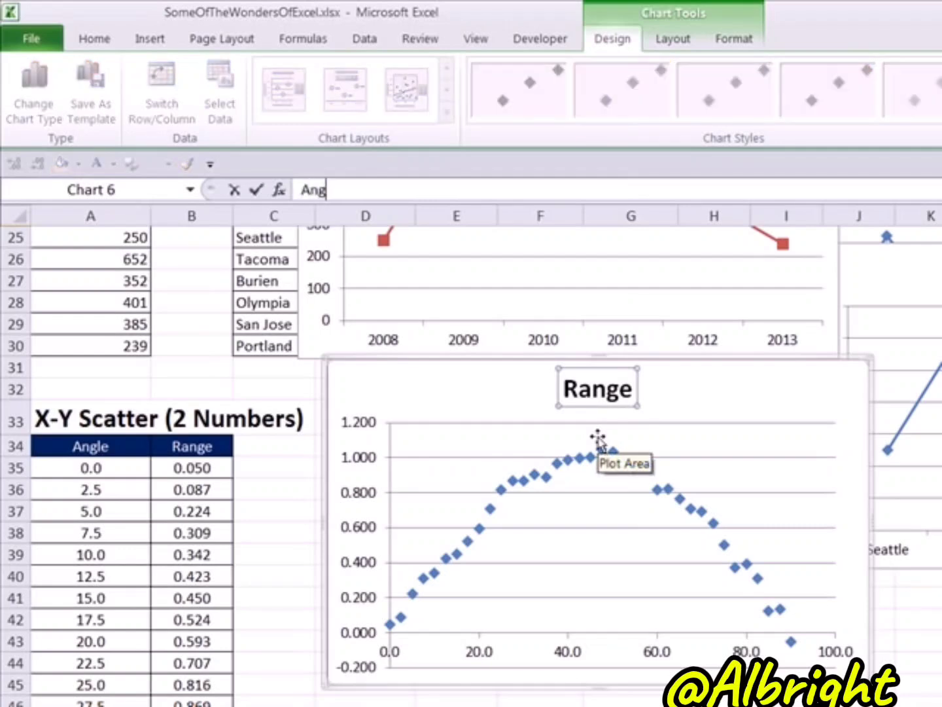
{"action": "type", "text": "le & Range"}
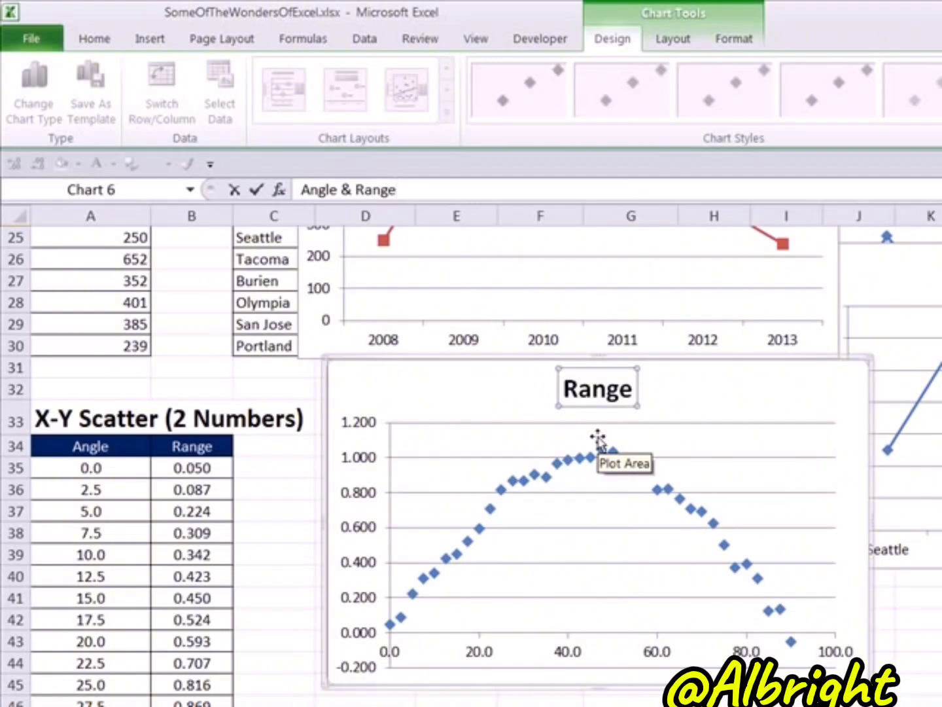
{"action": "key", "text": "Return"}
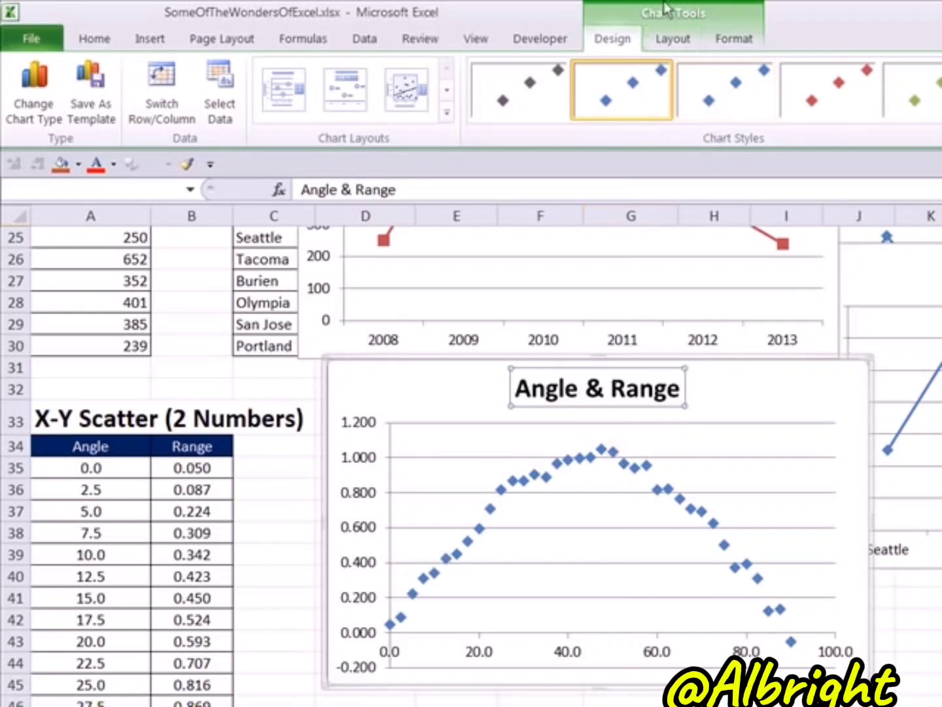
- Add a primary horizontal axis title below the scatter chart's axis reading "Angel"
{"action": "left_click", "coordinate": [680, 40]}
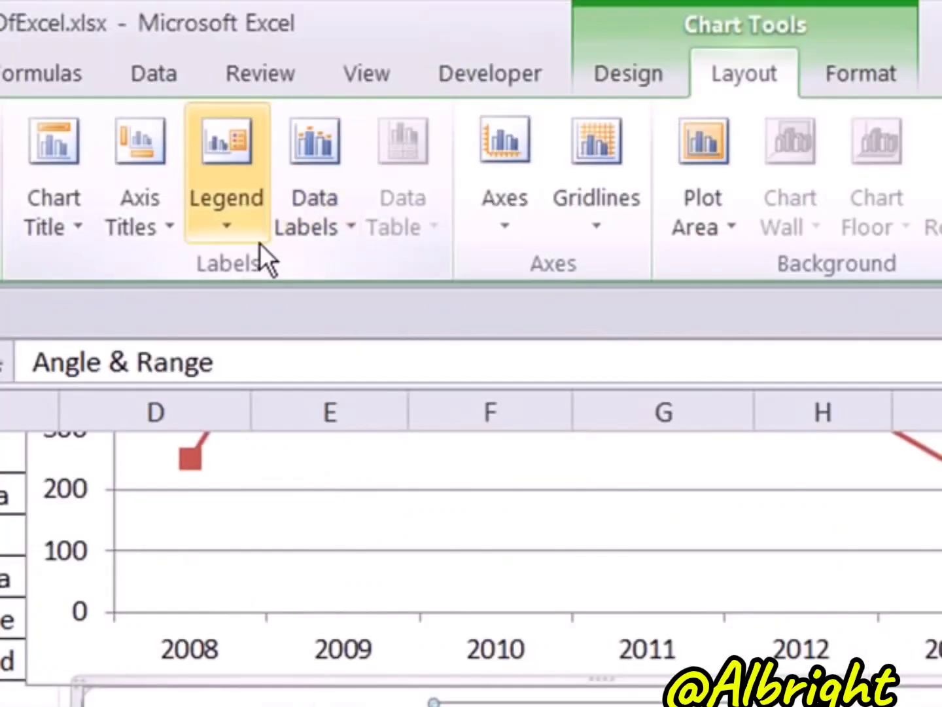
{"action": "left_click", "coordinate": [152, 233]}
{"action": "mouse_move", "coordinate": [211, 267]}
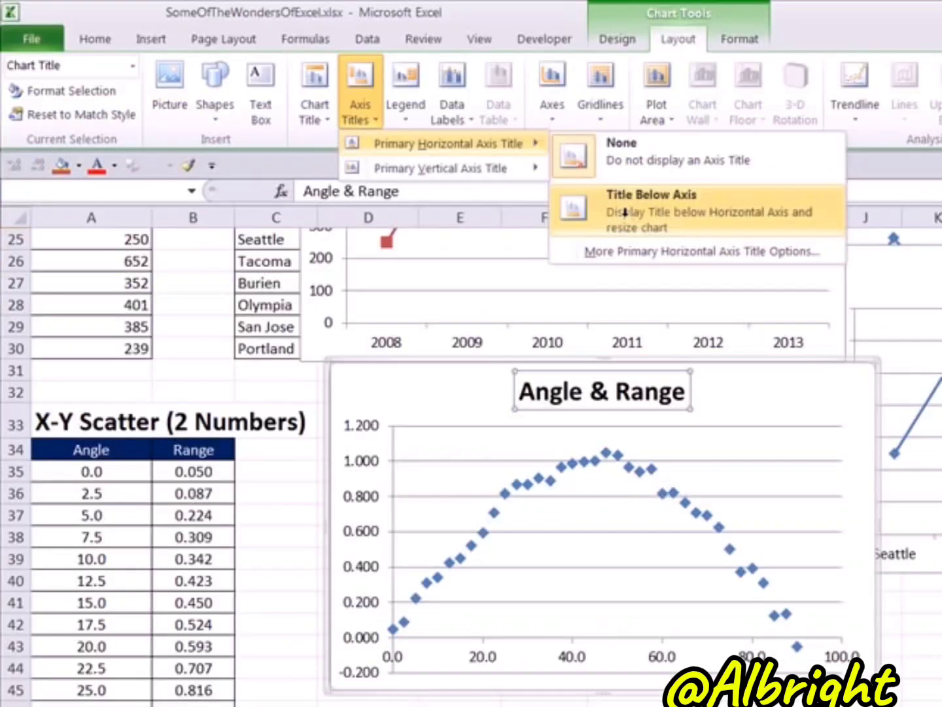
{"action": "left_click", "coordinate": [647, 435]}
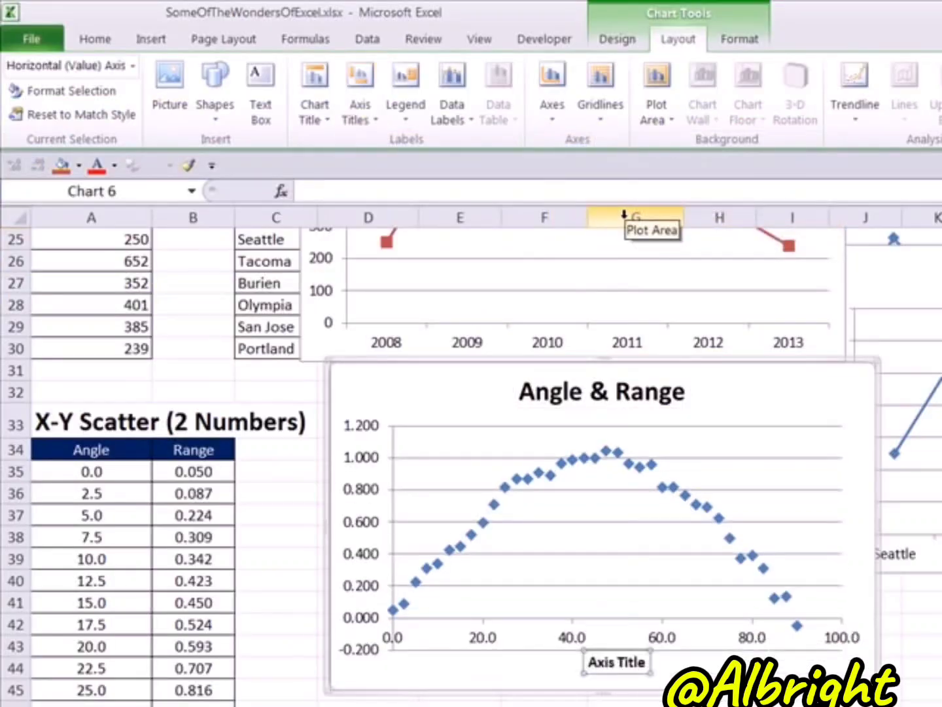
{"action": "type", "text": "Angel"}
{"action": "key", "text": "Return"}
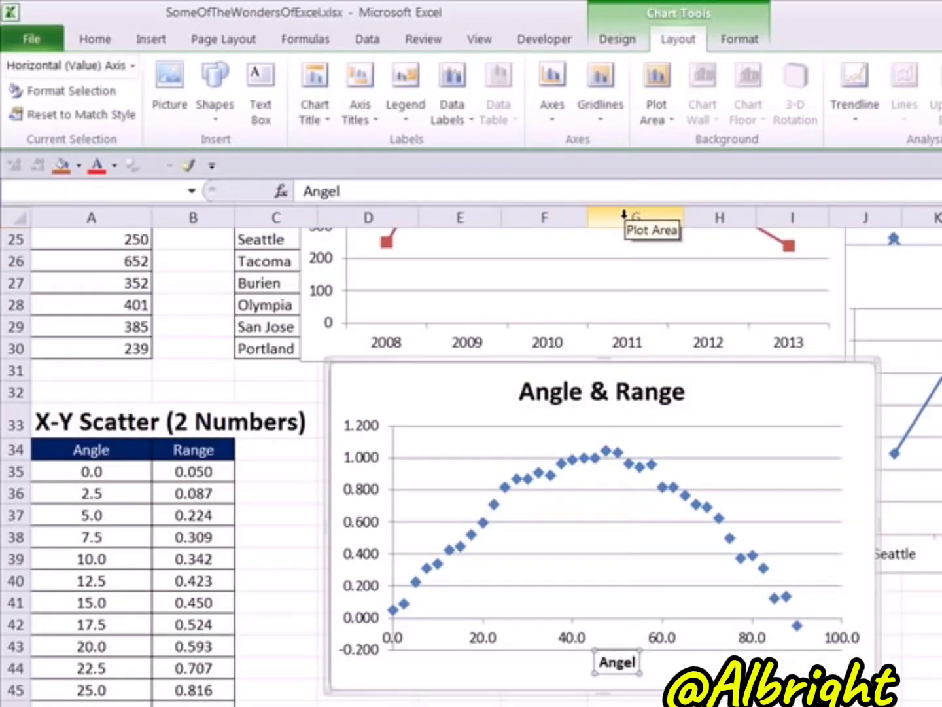
- Add a rotated primary vertical axis title reading "Range" to the scatter chart
{"action": "left_click", "coordinate": [374, 112]}
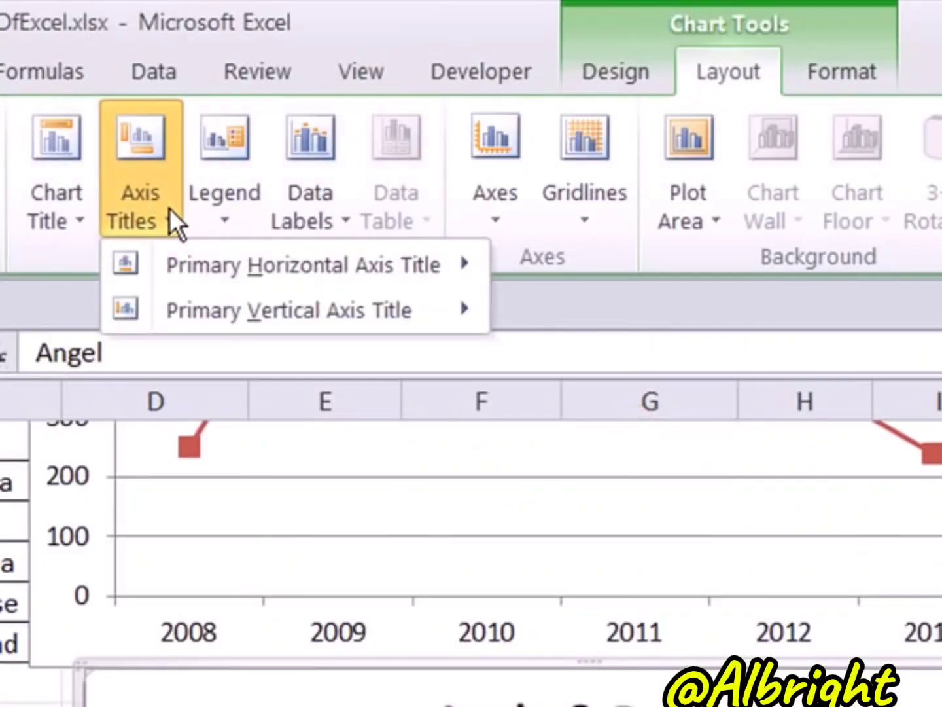
{"action": "mouse_move", "coordinate": [286, 313]}
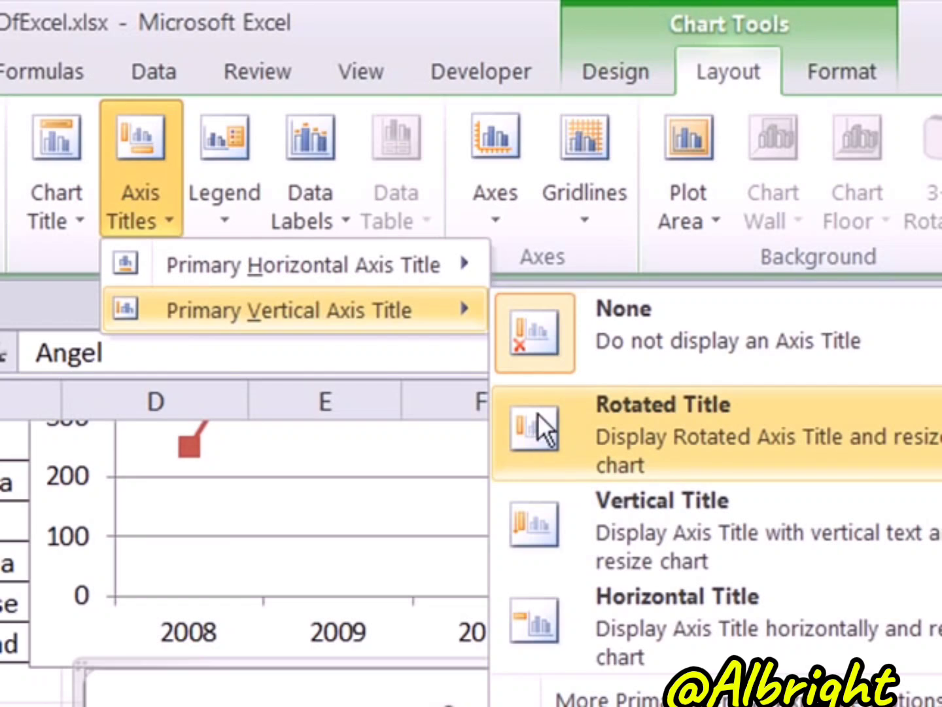
{"action": "left_click", "coordinate": [538, 413]}
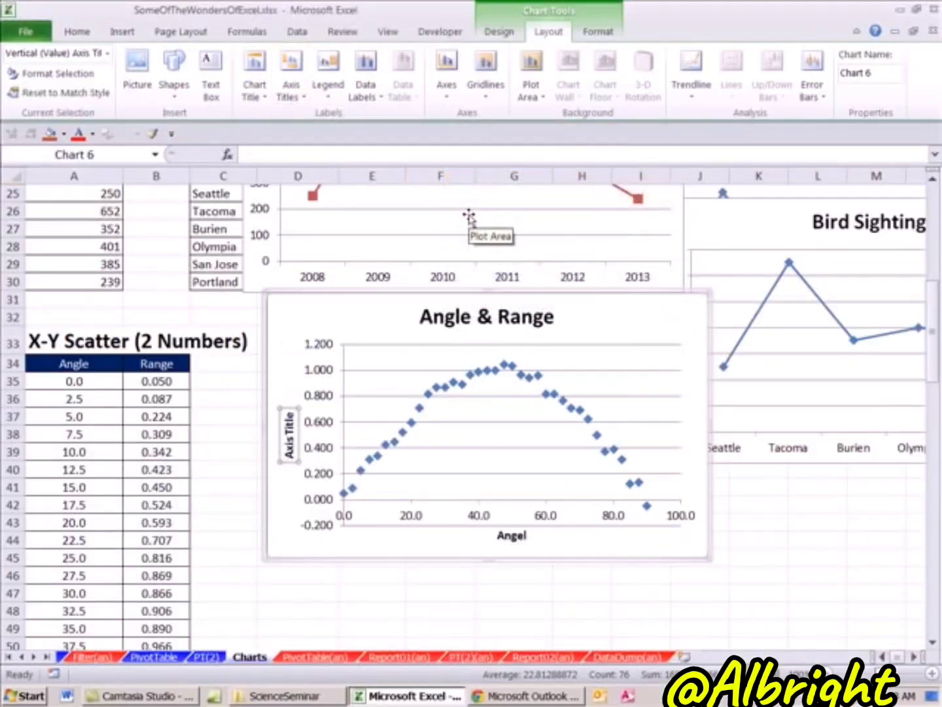
{"action": "type", "text": "Range"}
{"action": "key", "text": "Return"}
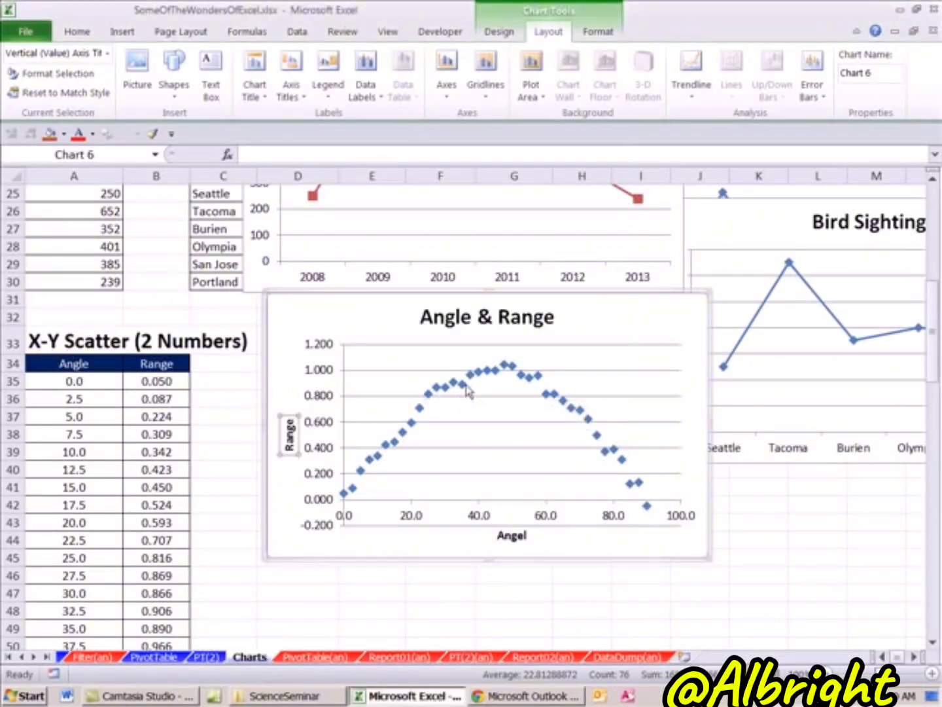
- Add a polynomial trendline of order 2 to the Range series and display its equation on the chart
{"action": "left_click", "coordinate": [464, 387]}
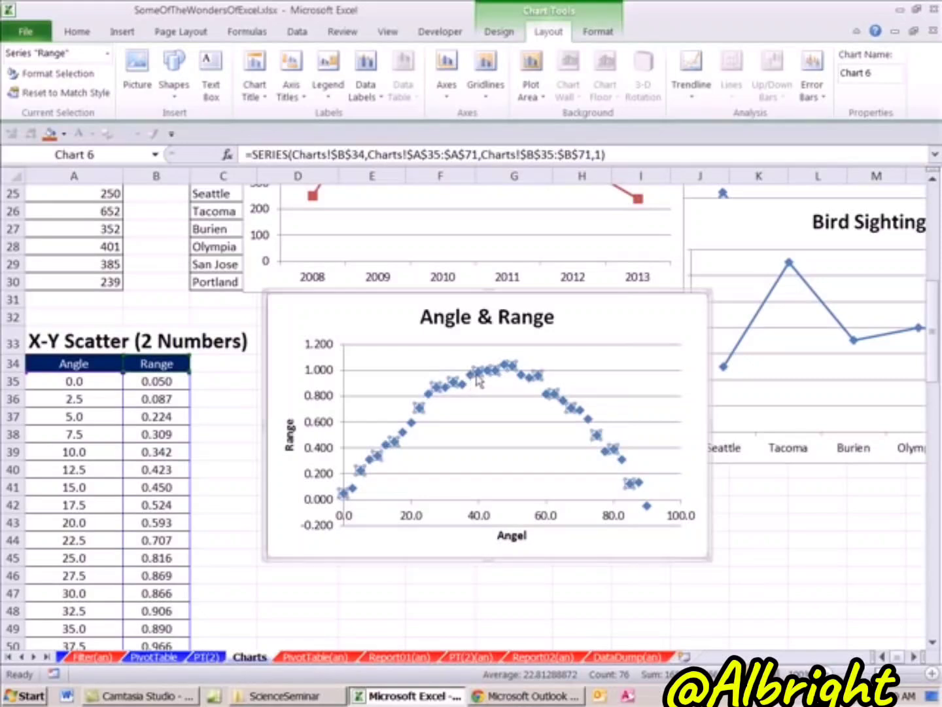
{"action": "right_click", "coordinate": [482, 380]}
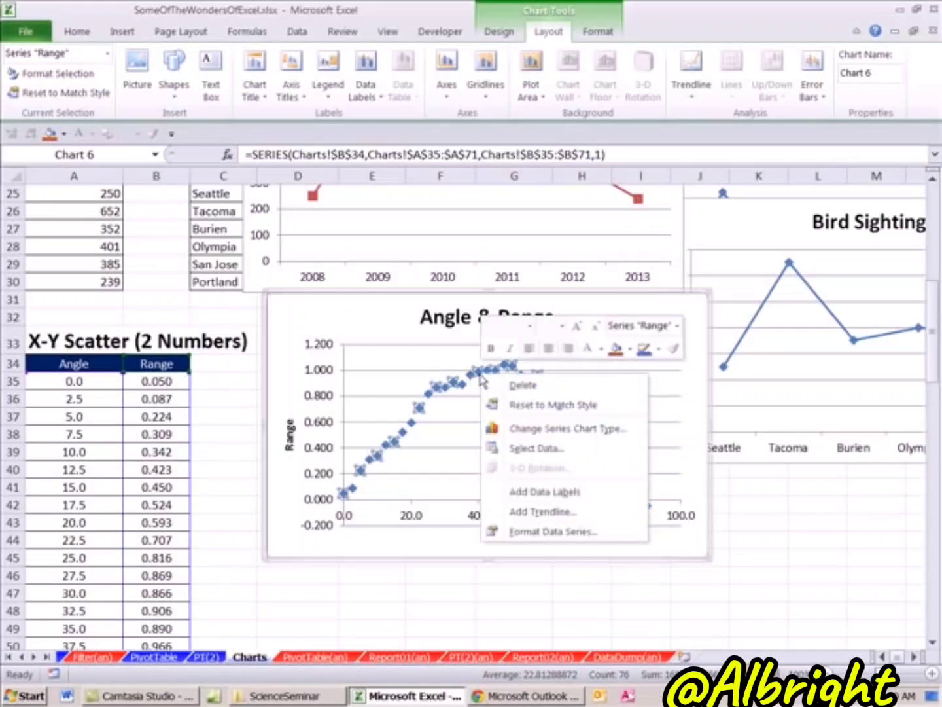
{"action": "left_click", "coordinate": [543, 511]}
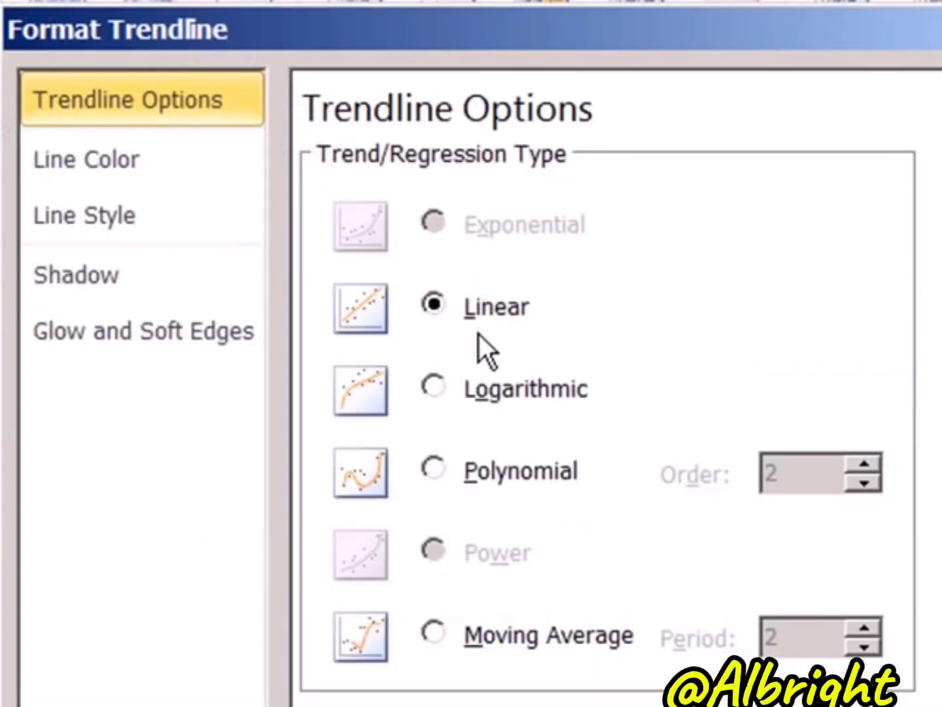
{"action": "left_click", "coordinate": [433, 469]}
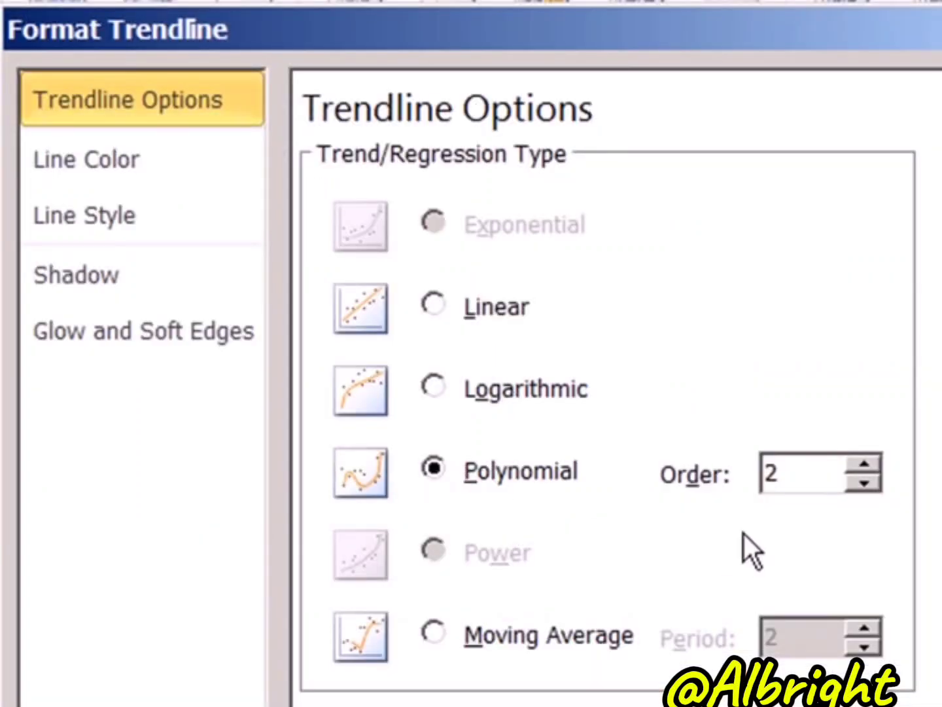
{"action": "left_click_drag", "start_coordinate": [632, 37], "coordinate": [423, 103]}
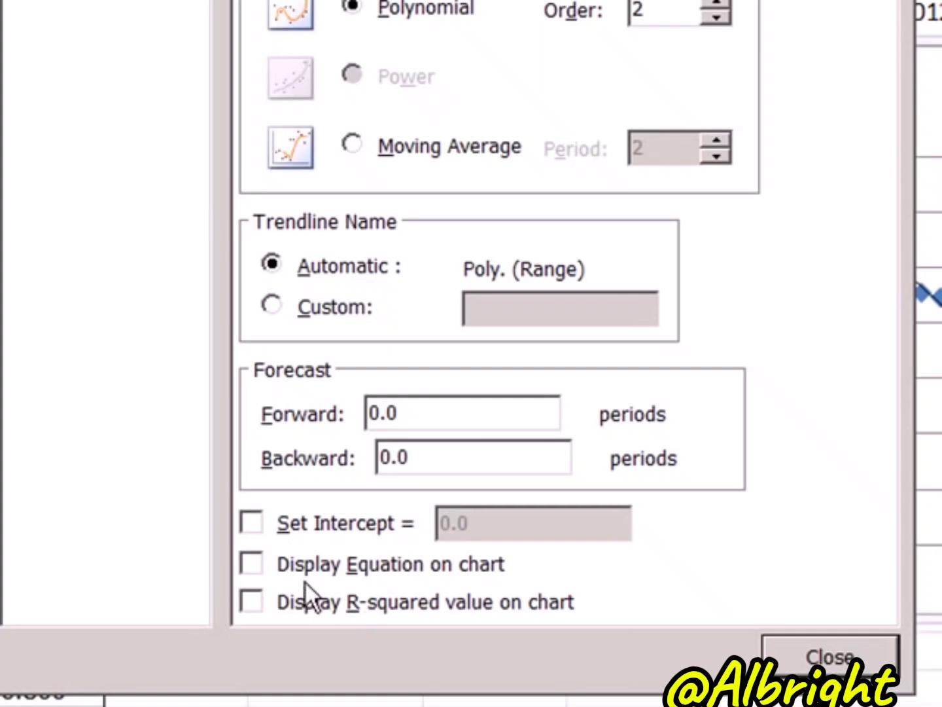
{"action": "left_click", "coordinate": [254, 565]}
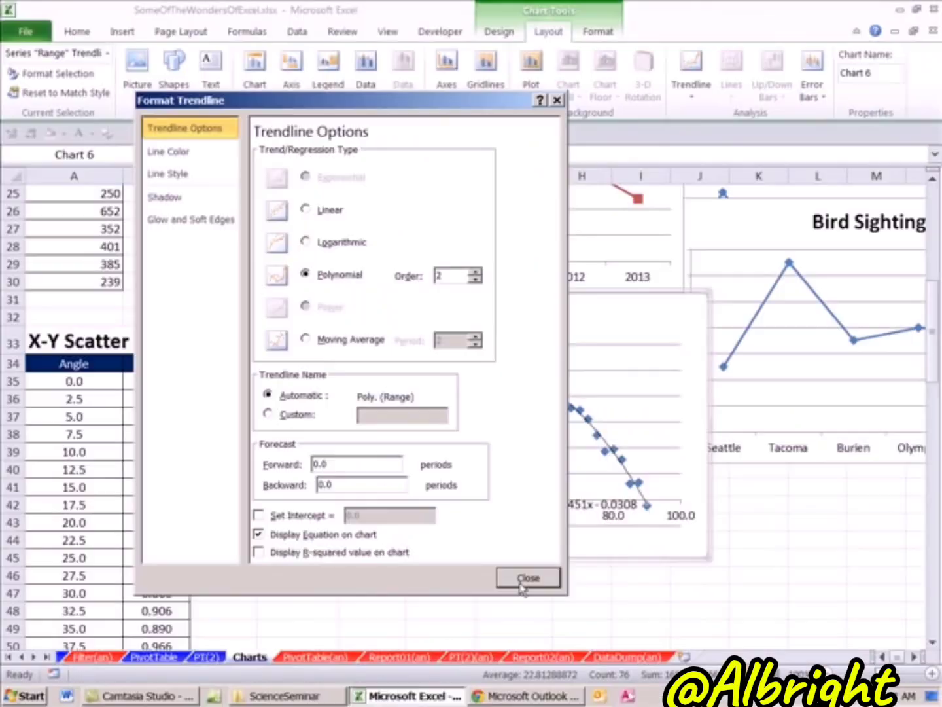
{"action": "left_click", "coordinate": [830, 657]}
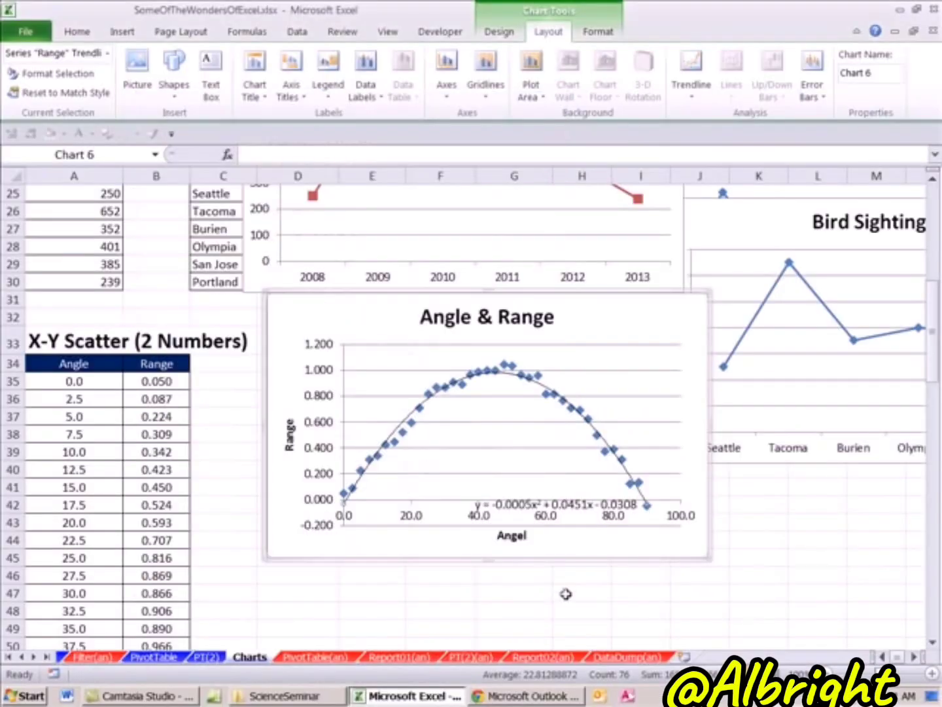
- Move the trendline equation off the horizontal axis labels to the plot's upper-right corner, above the curve
{"action": "left_click", "coordinate": [545, 516]}
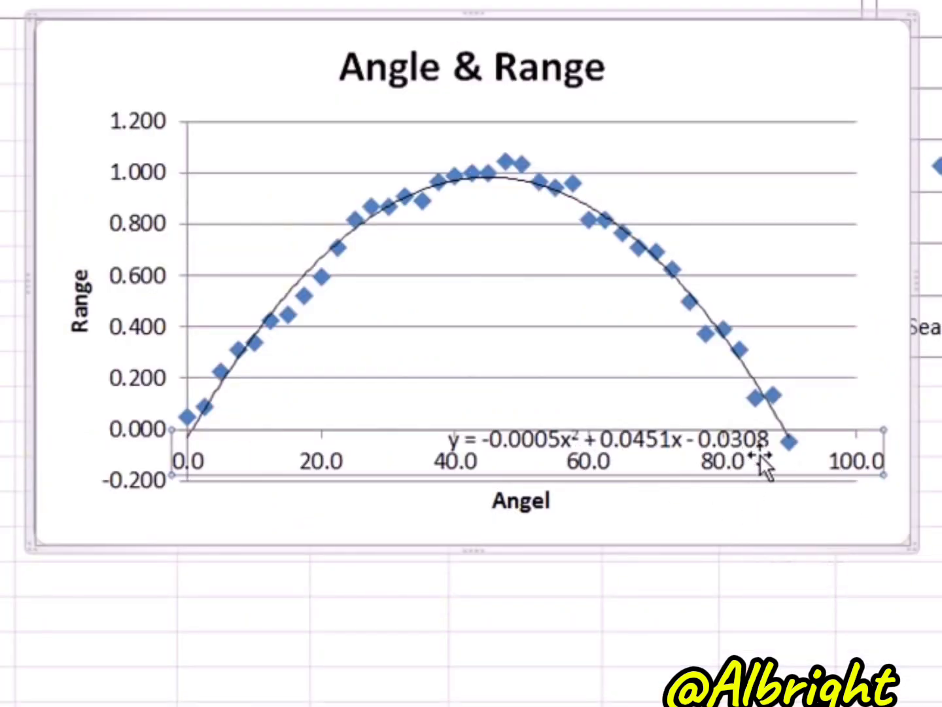
{"action": "left_click", "coordinate": [816, 495]}
{"action": "left_click", "coordinate": [728, 443]}
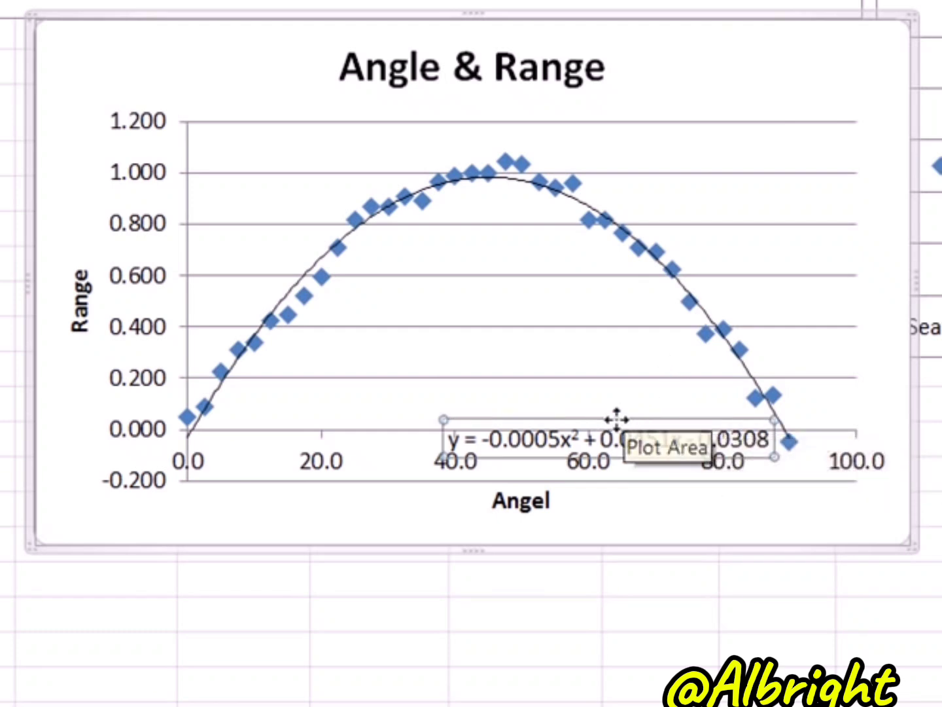
{"action": "left_click_drag", "start_coordinate": [617, 418], "coordinate": [555, 66]}
{"action": "left_click_drag", "start_coordinate": [197, 41], "coordinate": [725, 112]}
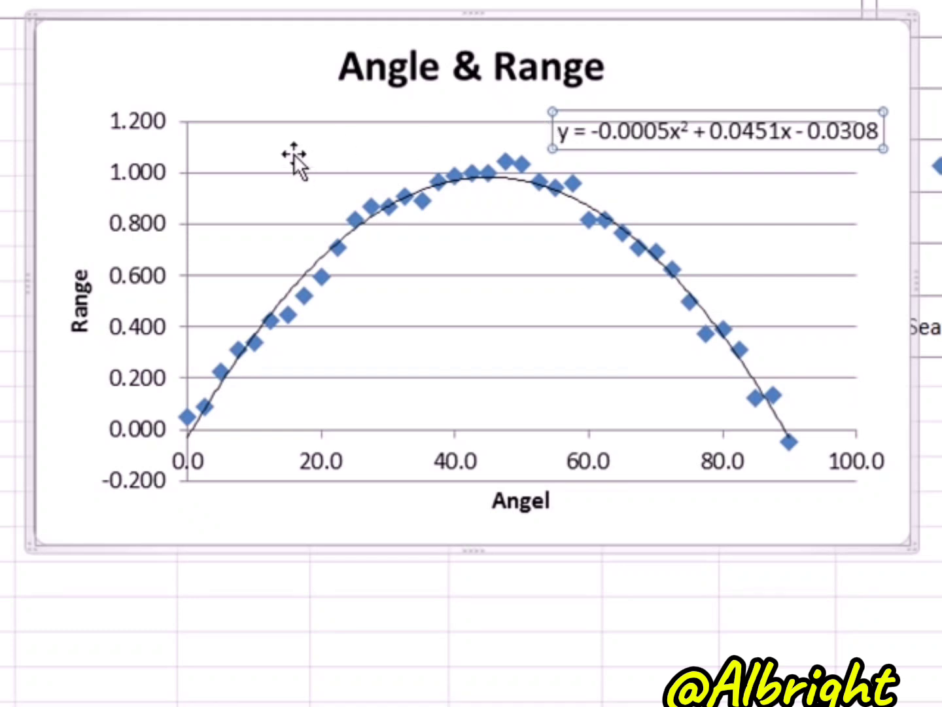
- Delete the horizontal gridlines from the Angle & Range chart and deselect the chart
{"action": "left_click", "coordinate": [263, 176]}
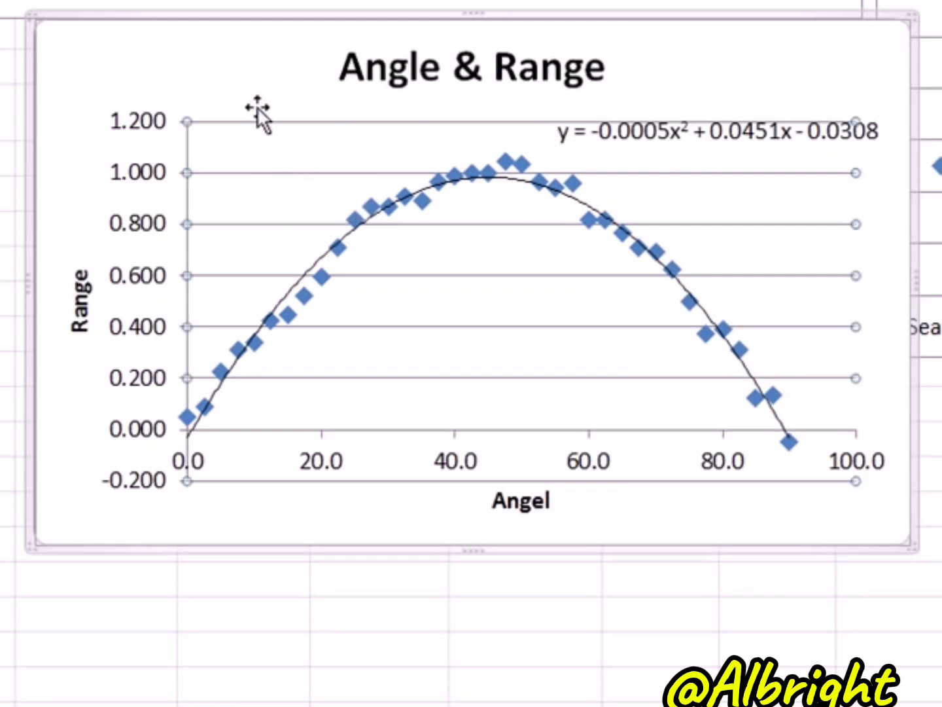
{"action": "key", "text": "Delete"}
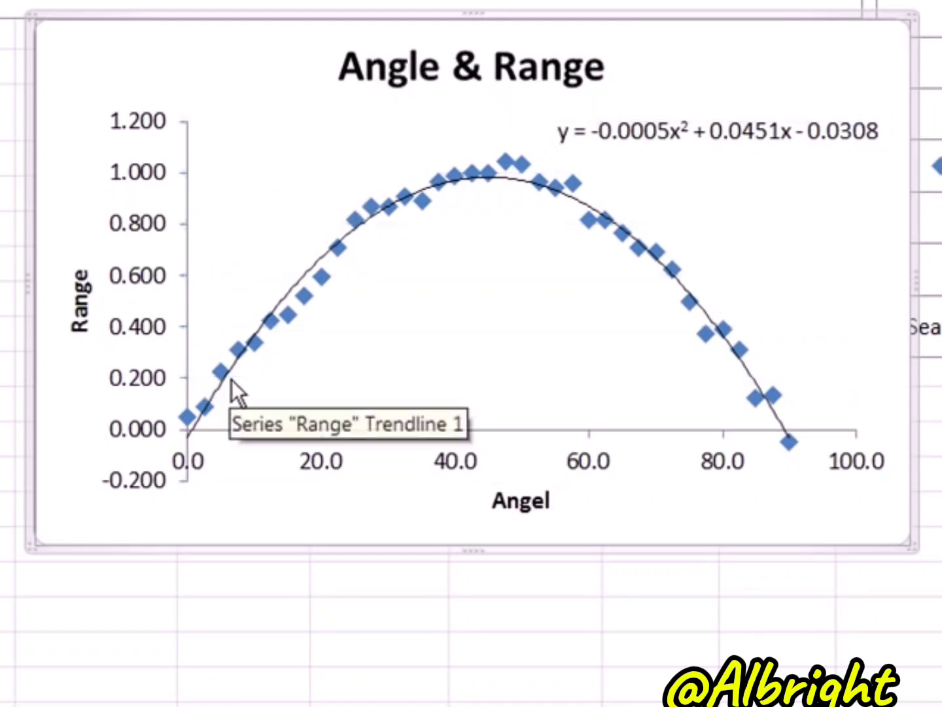
{"action": "left_click", "coordinate": [769, 618]}
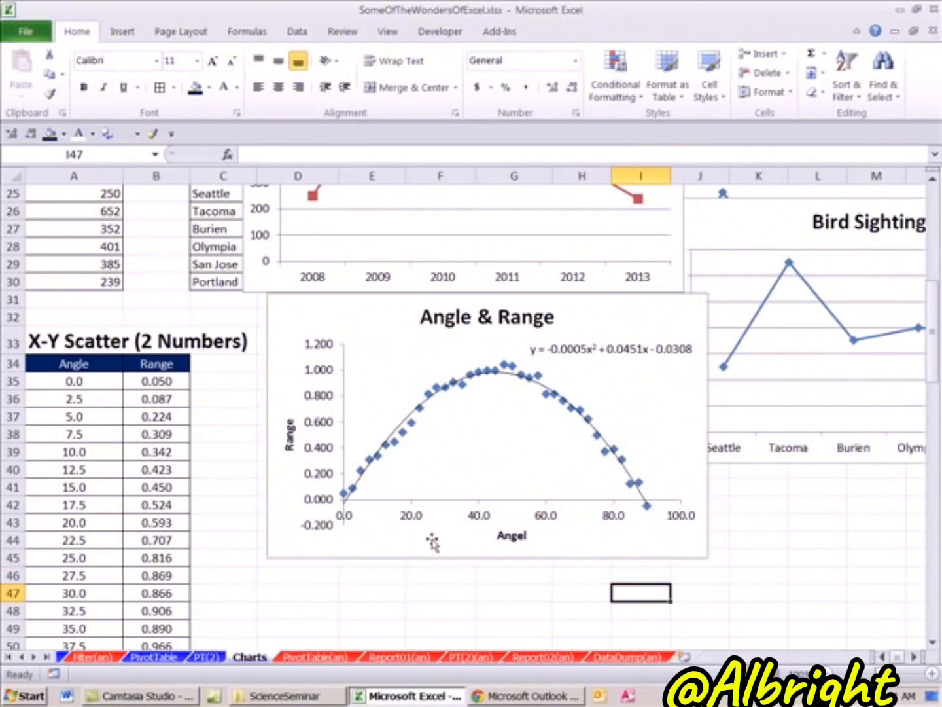
- Return to the start of the Charts sheet and open the Topics sheet to review the topic list
{"action": "scroll", "coordinate": [386, 504], "scroll_direction": "up", "scroll_amount": 4}
{"action": "scroll", "coordinate": [422, 550], "scroll_direction": "up", "scroll_amount": 4}
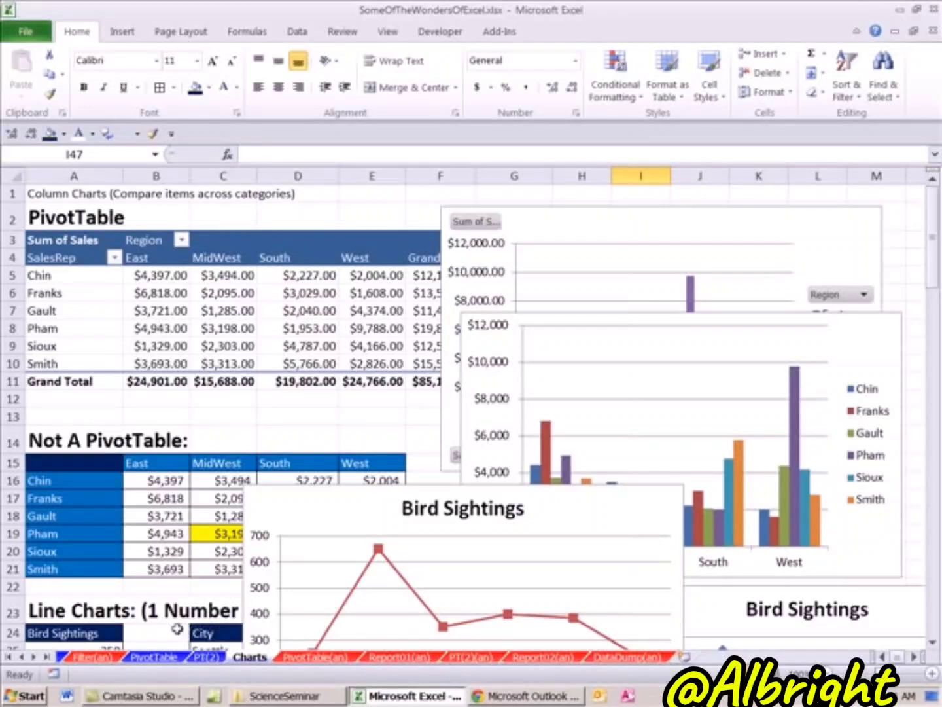
{"action": "left_click", "coordinate": [8, 656]}
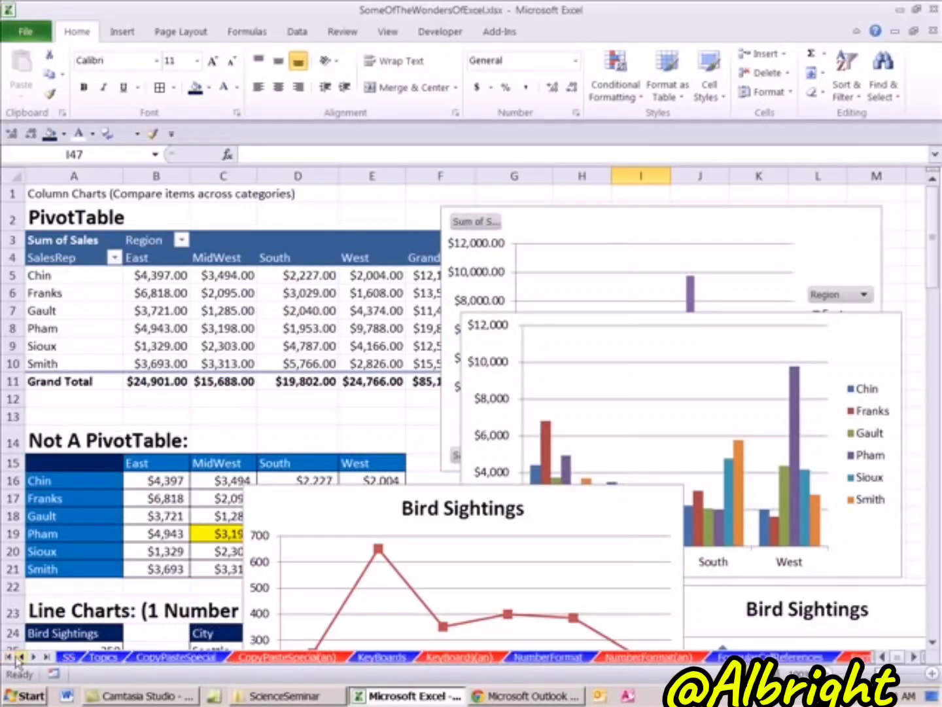
{"action": "left_click", "coordinate": [119, 660]}
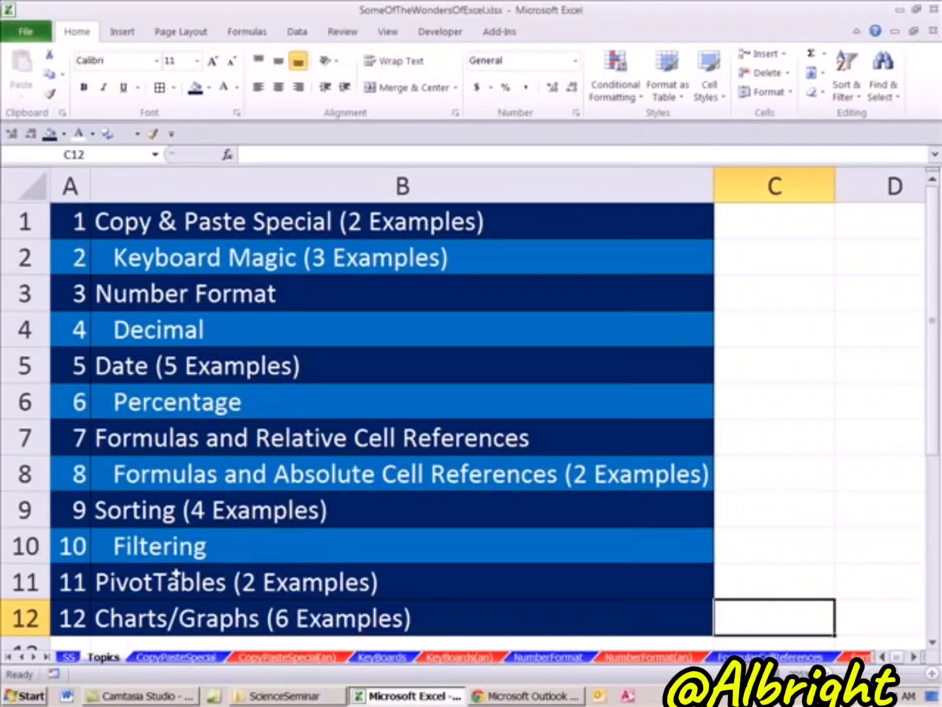